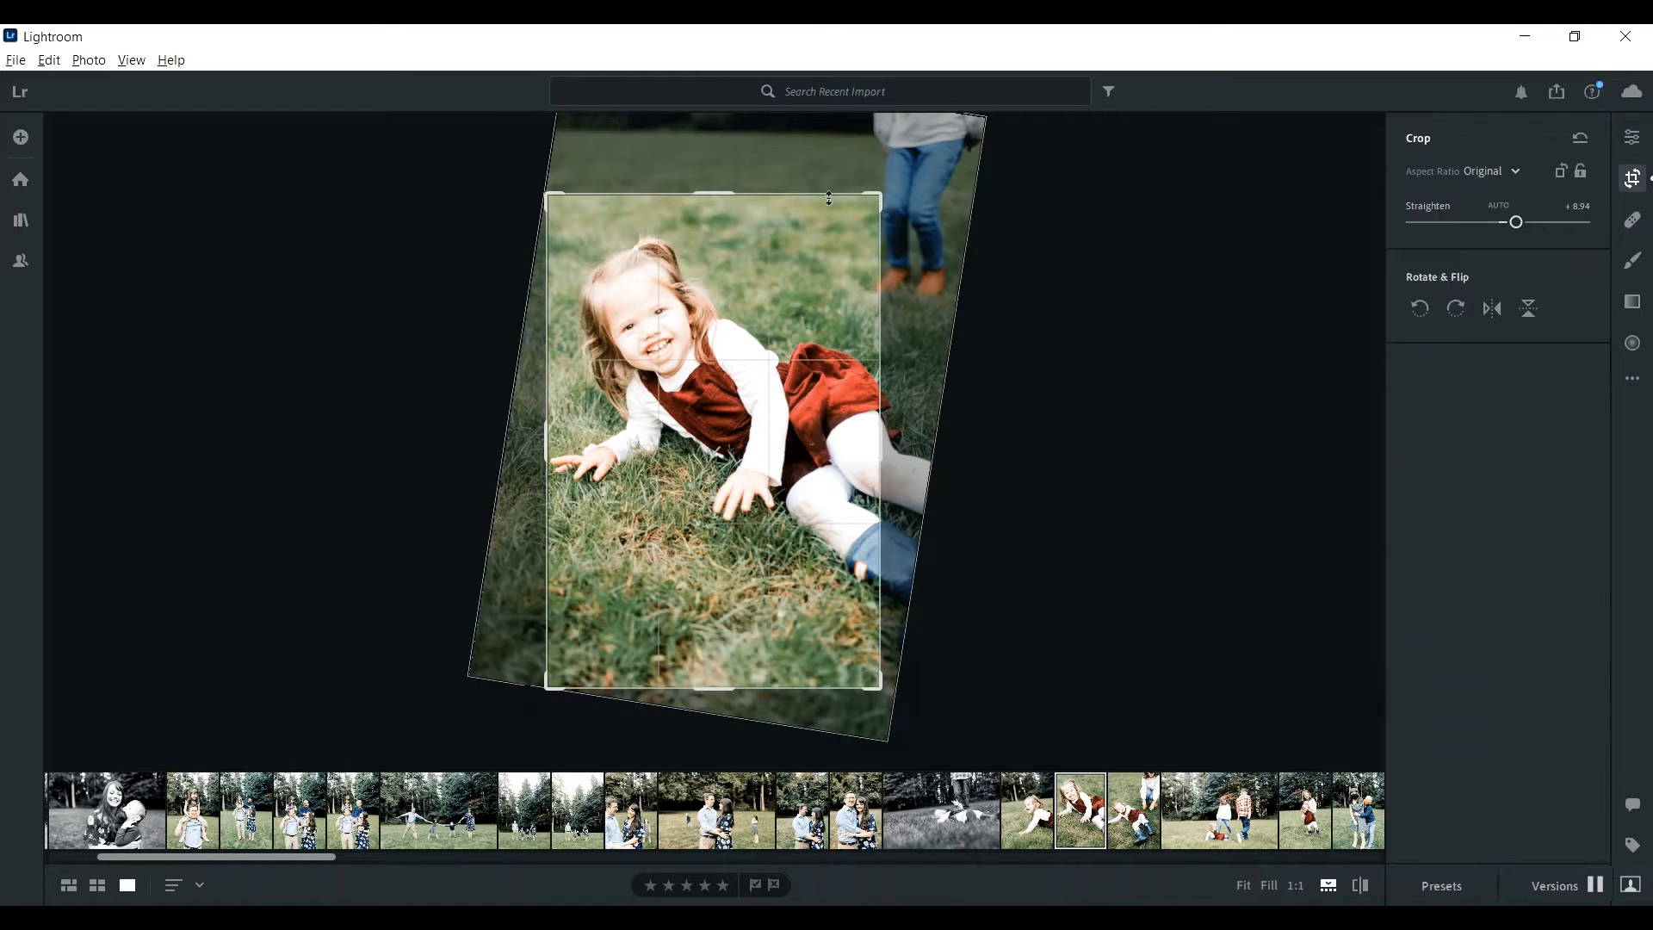
Apply the girl portrait's crop and rotate the black-and-white photo of the child lying on grass until its horizon is level.
key(Return)
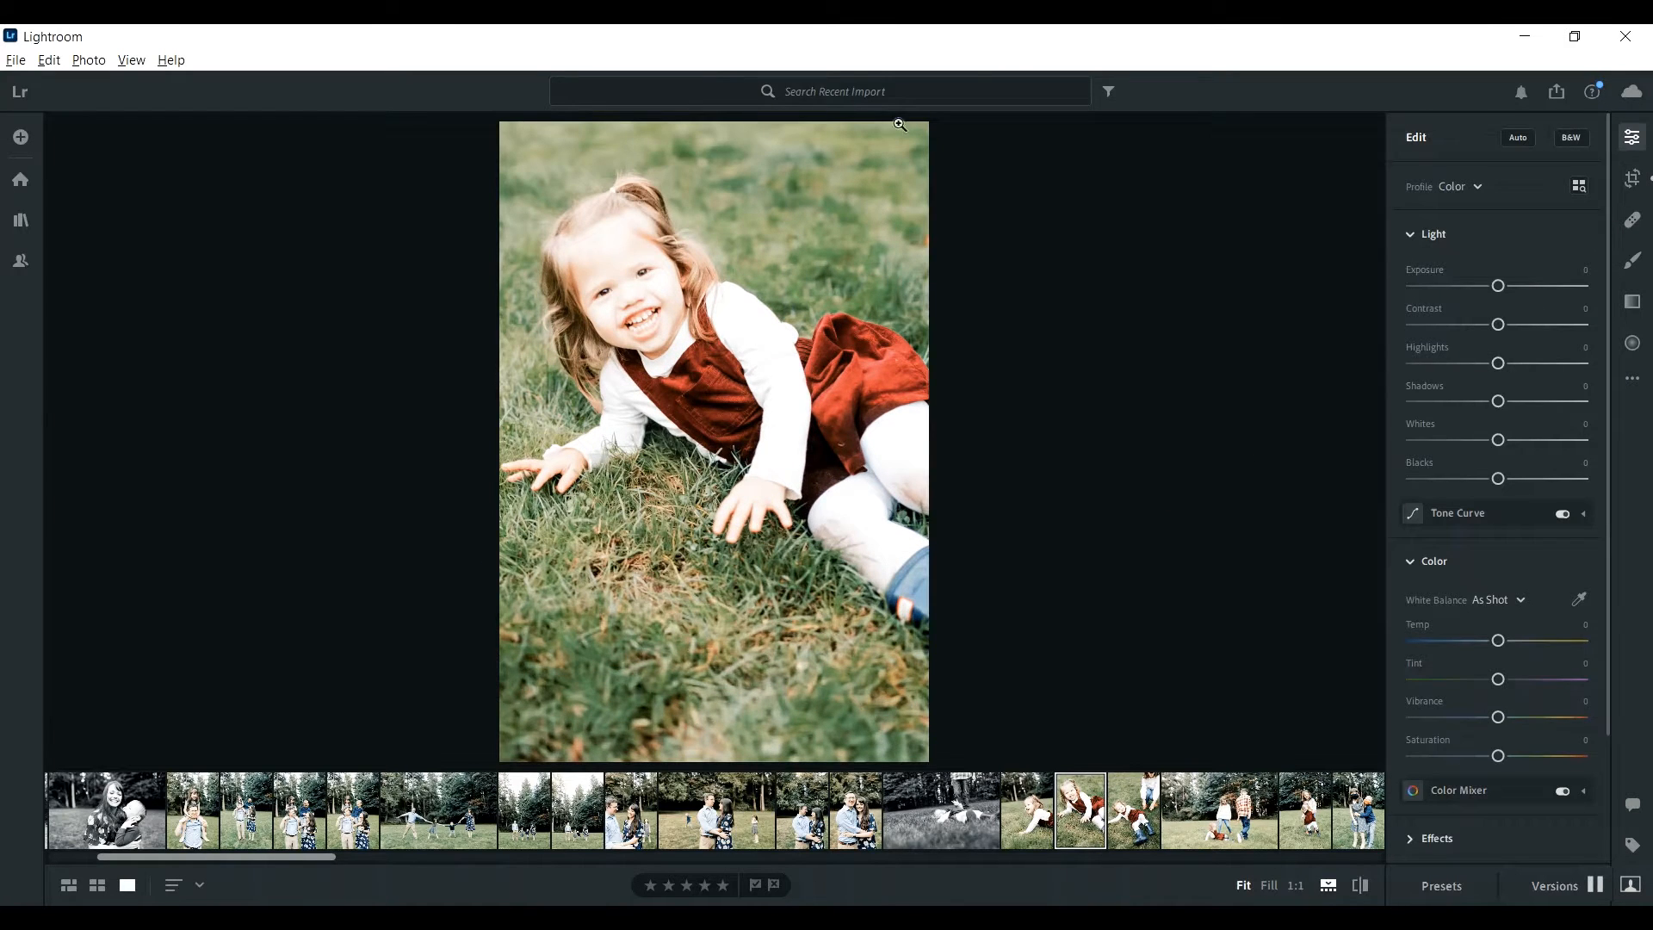
click(985, 825)
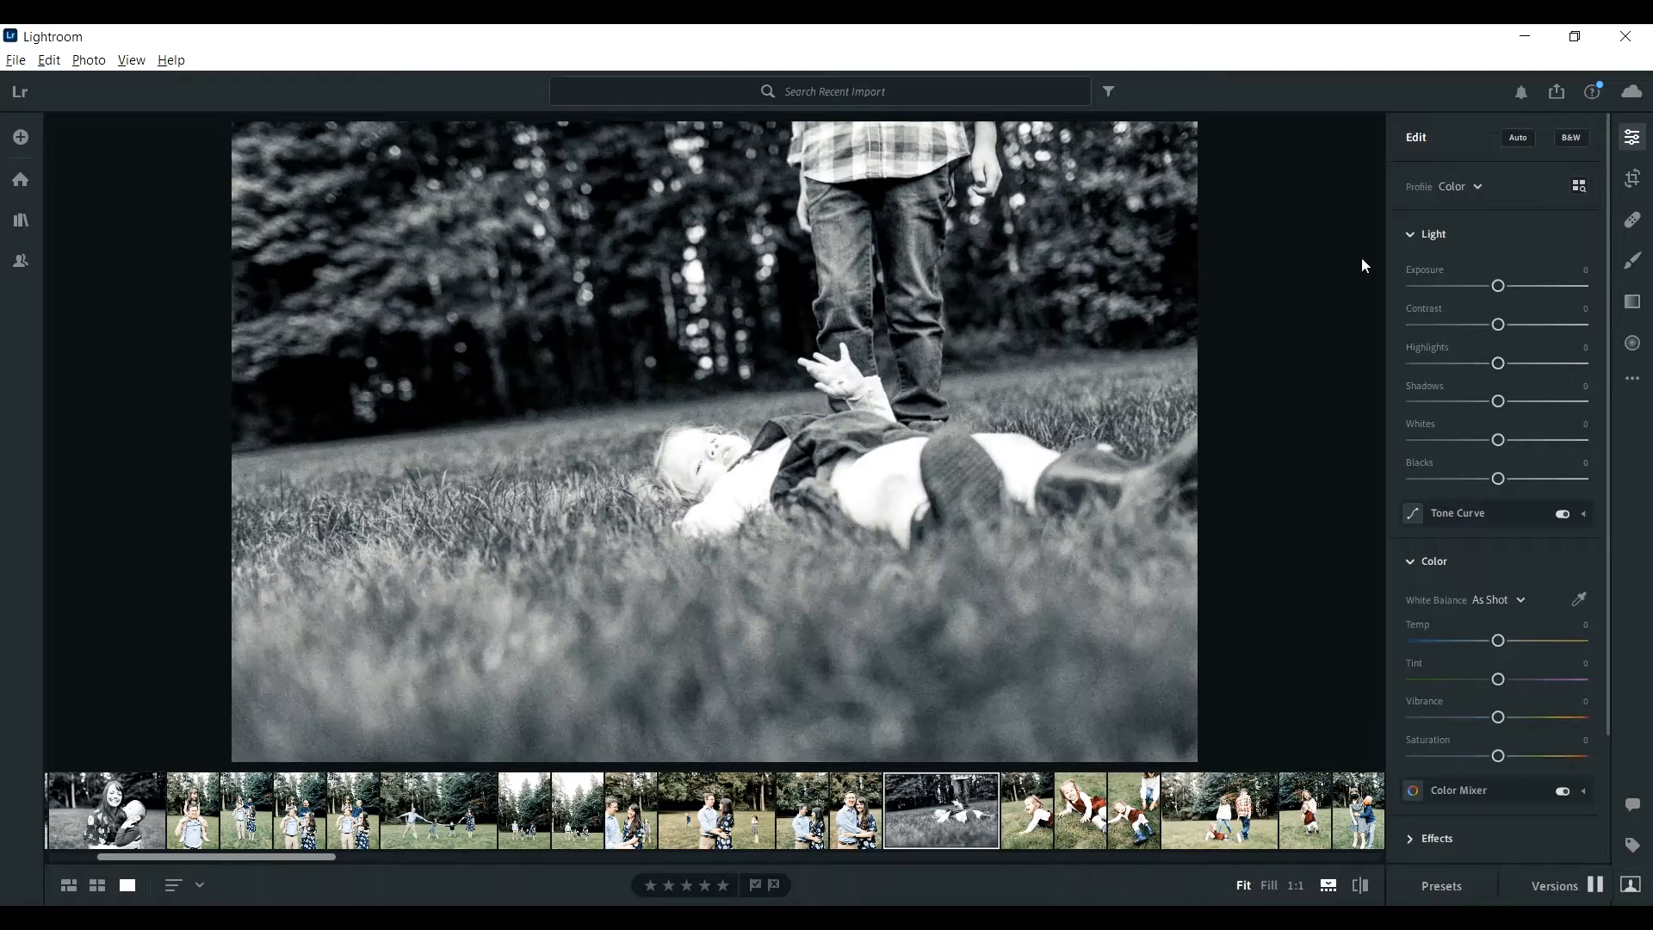
click(1633, 179)
drag(1302, 281, 1330, 332)
key(Return)
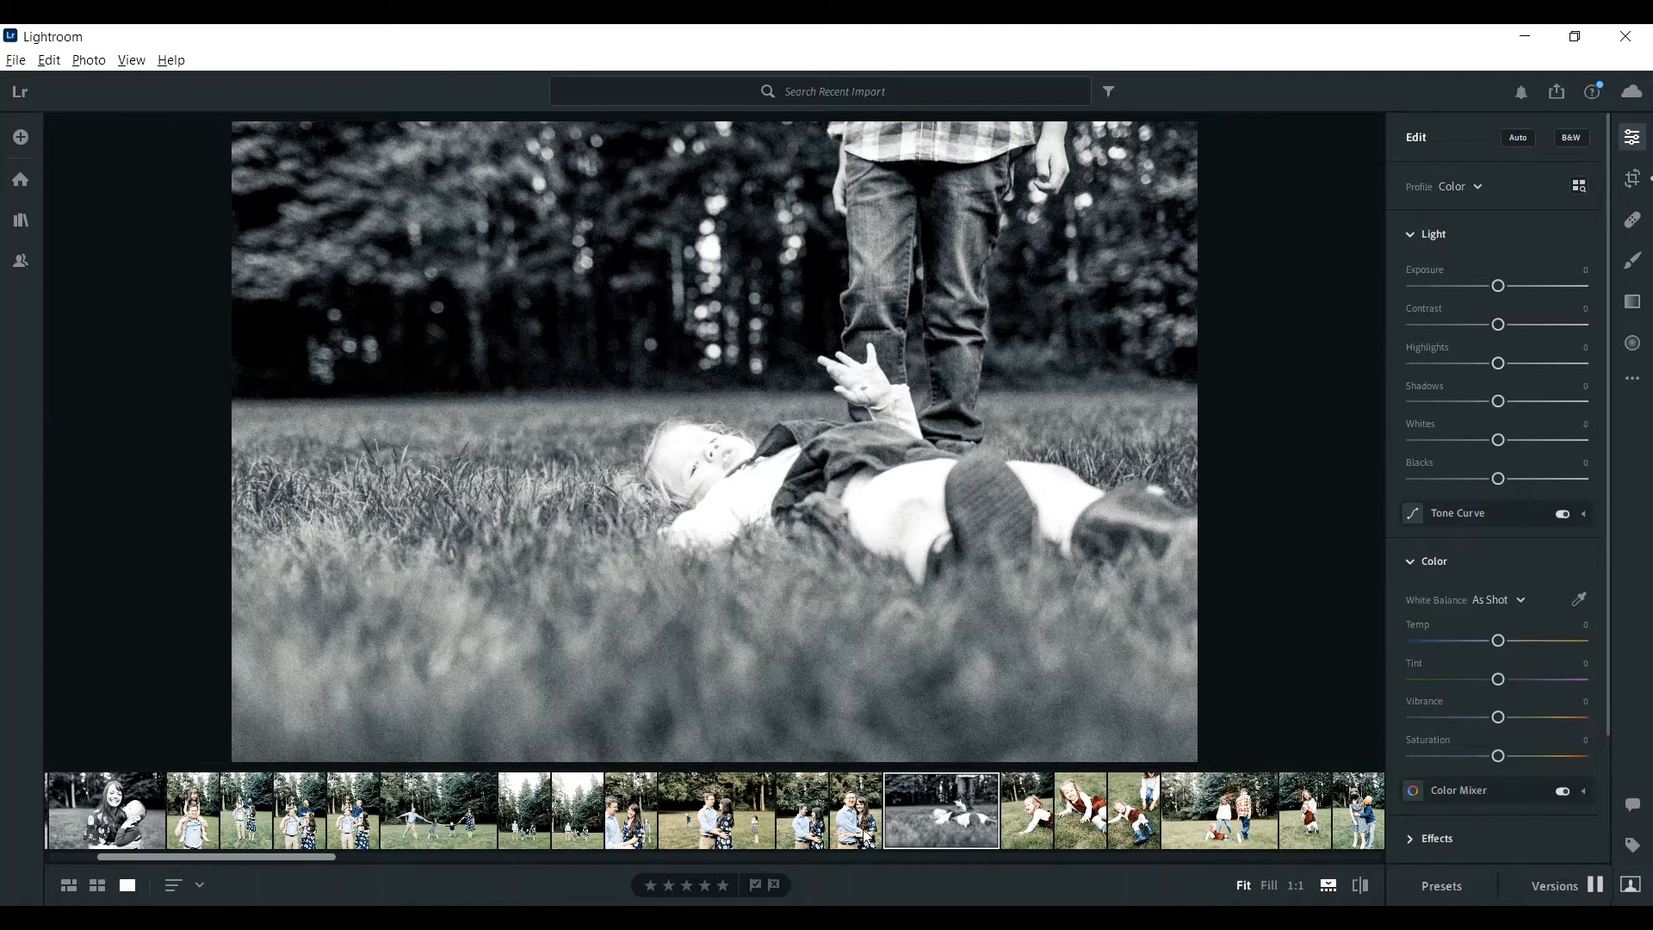
Crop the first vertical family photo slightly tighter from its upper-left corner at the original aspect ratio.
click(515, 830)
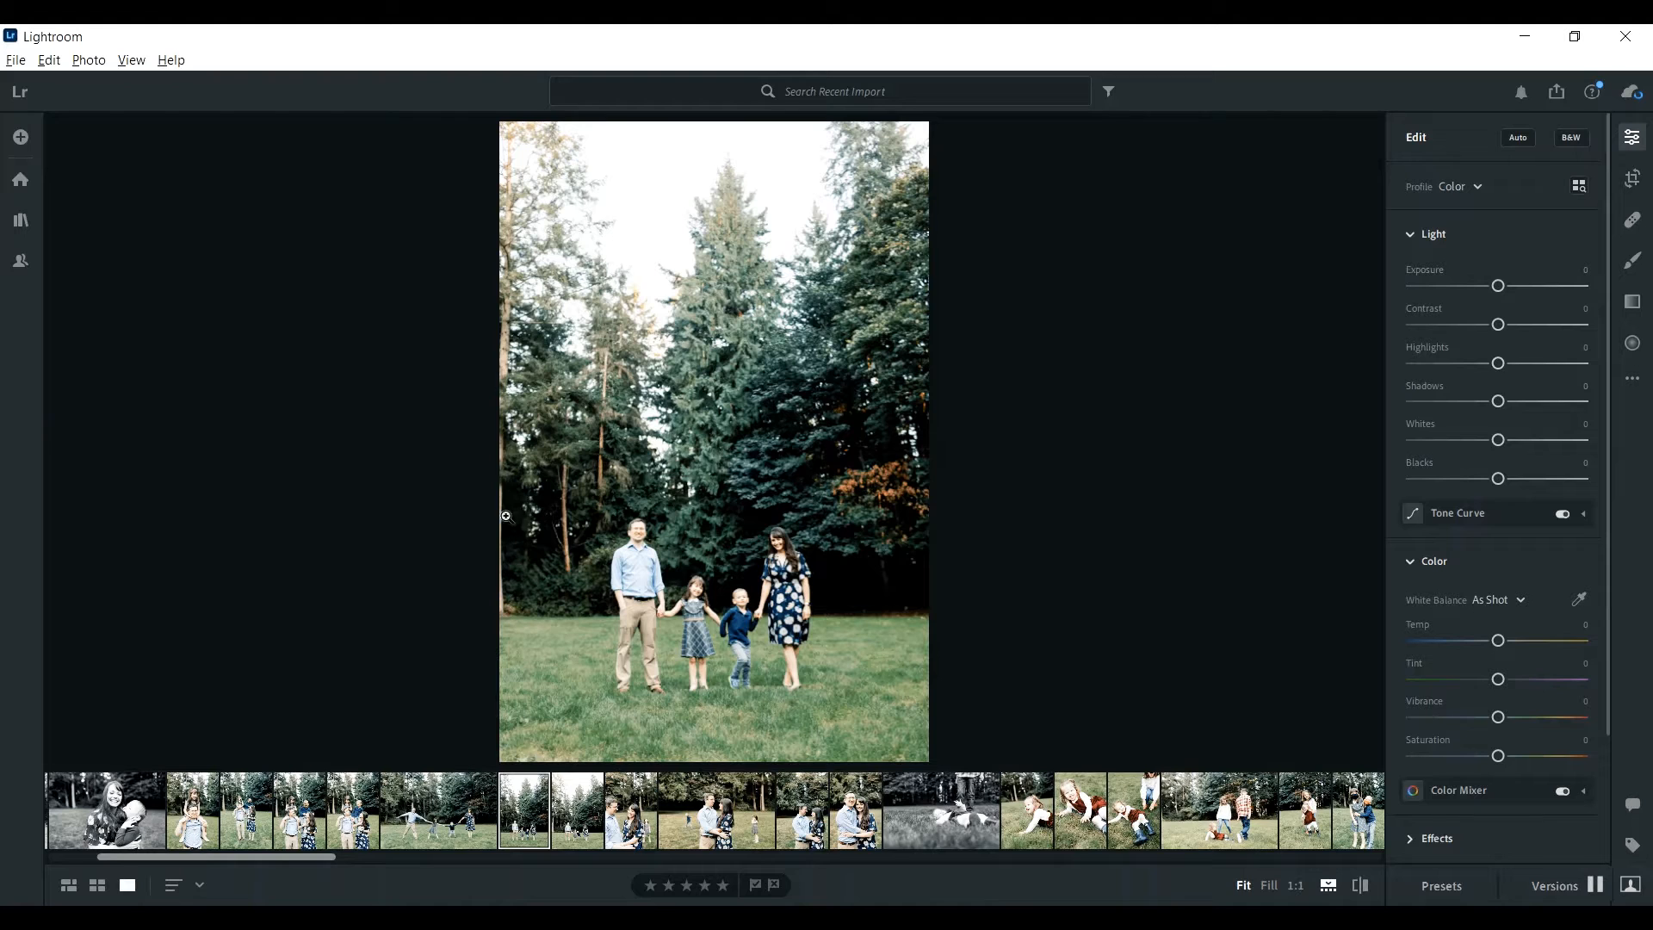
click(1633, 178)
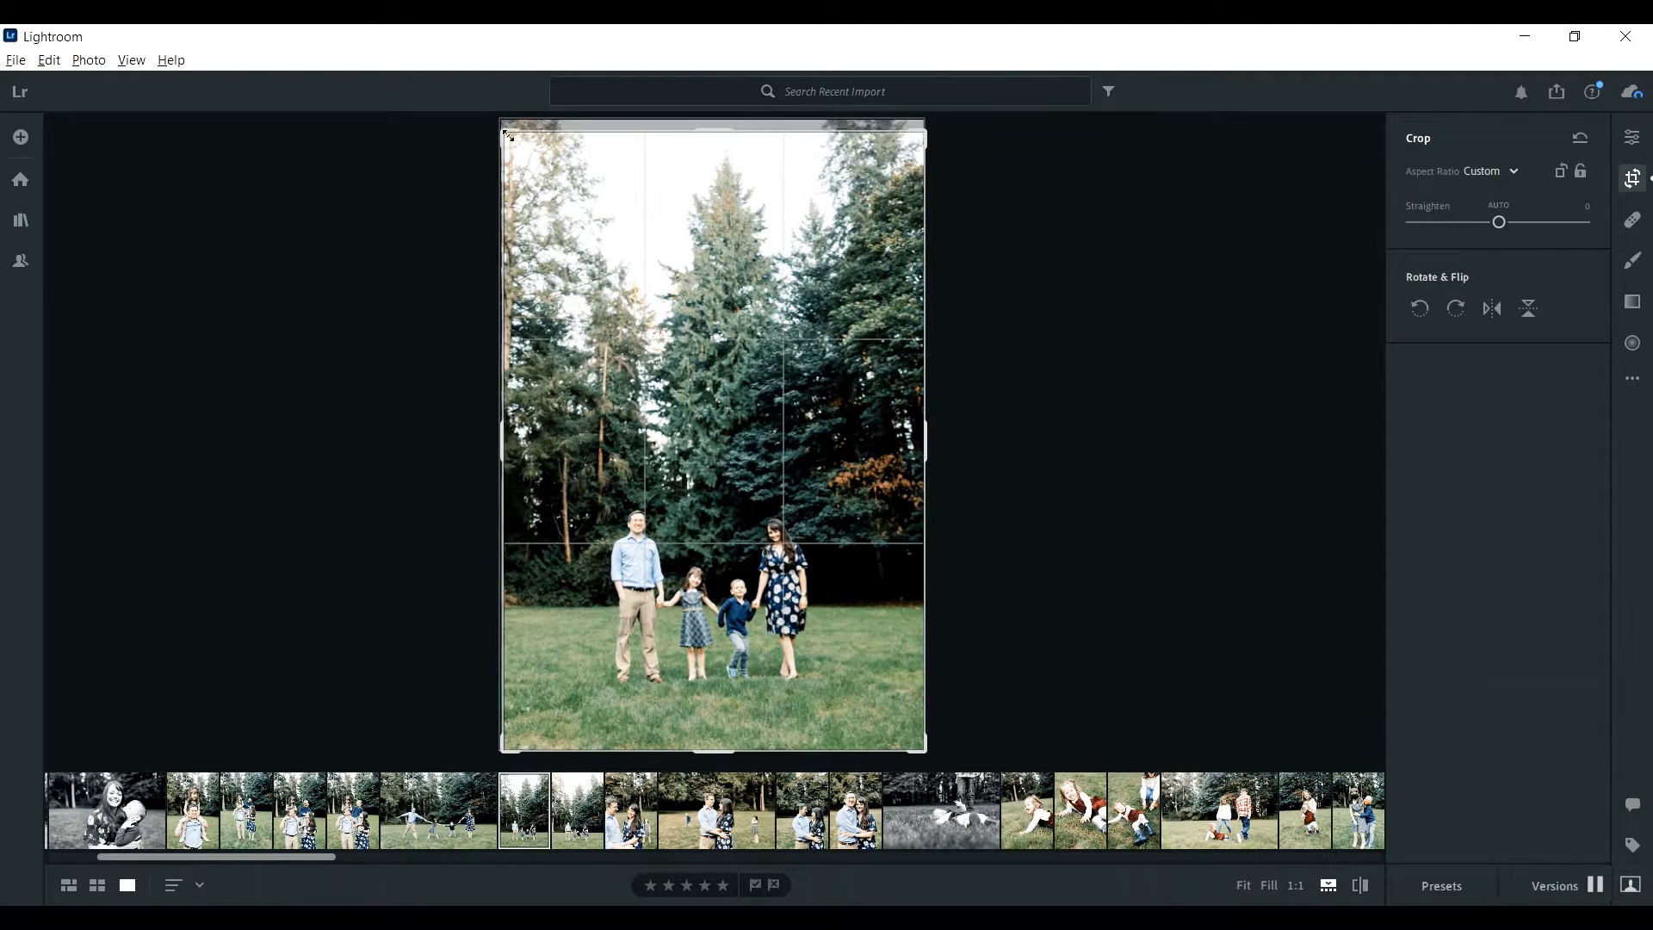
drag(506, 129, 514, 137)
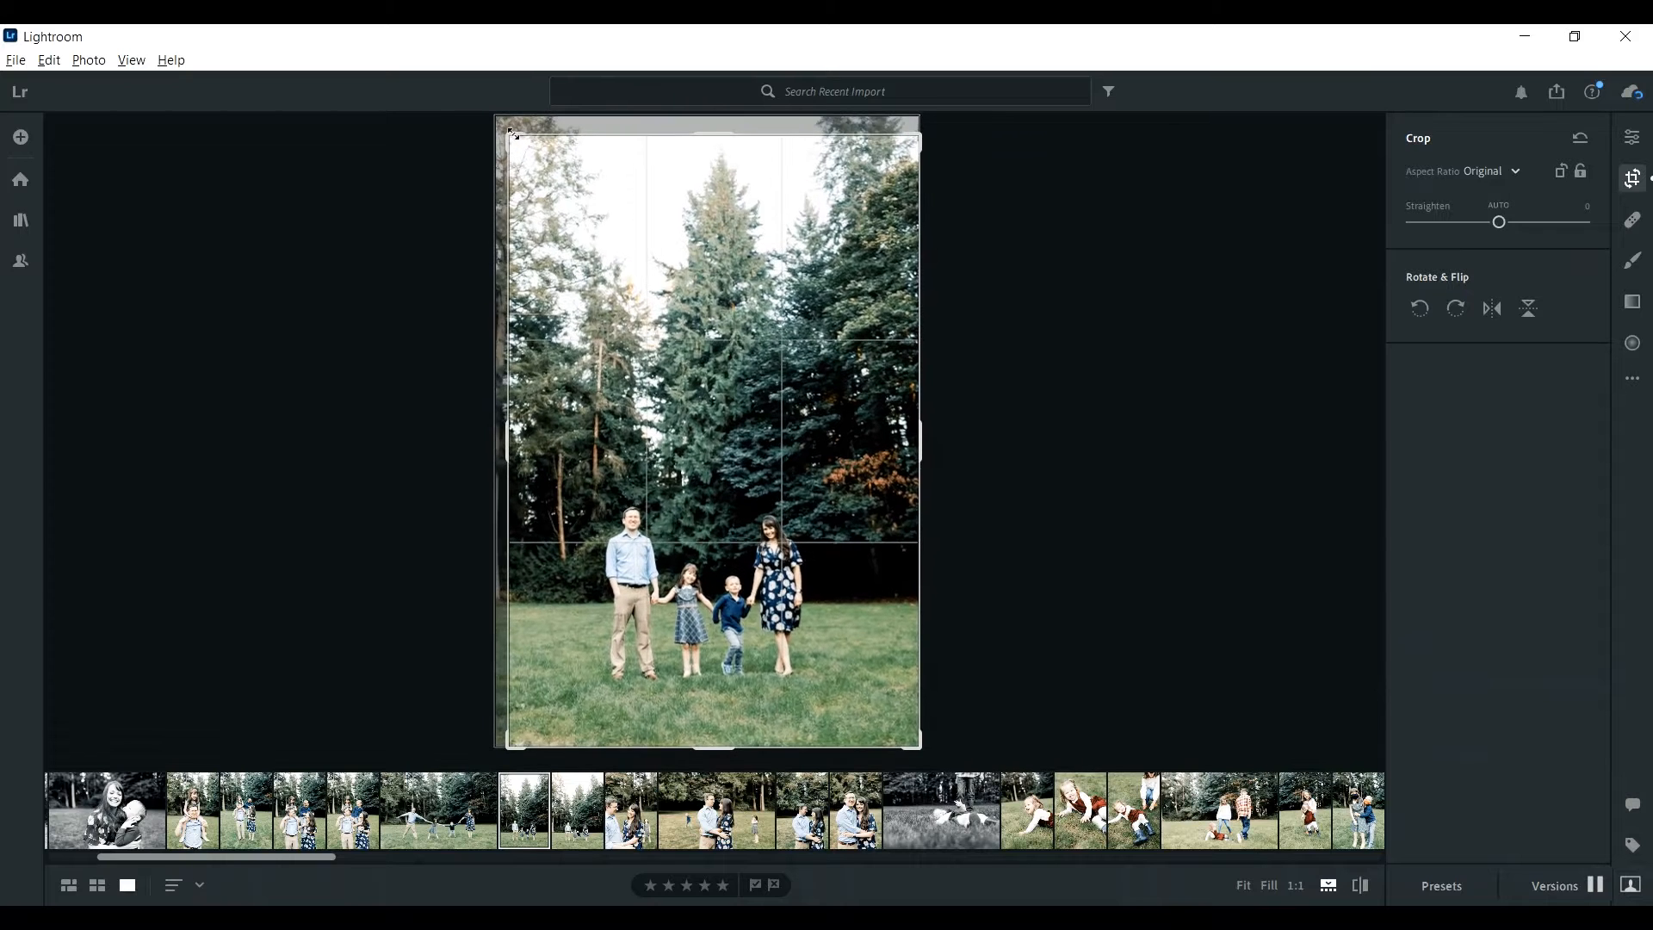
key(Return)
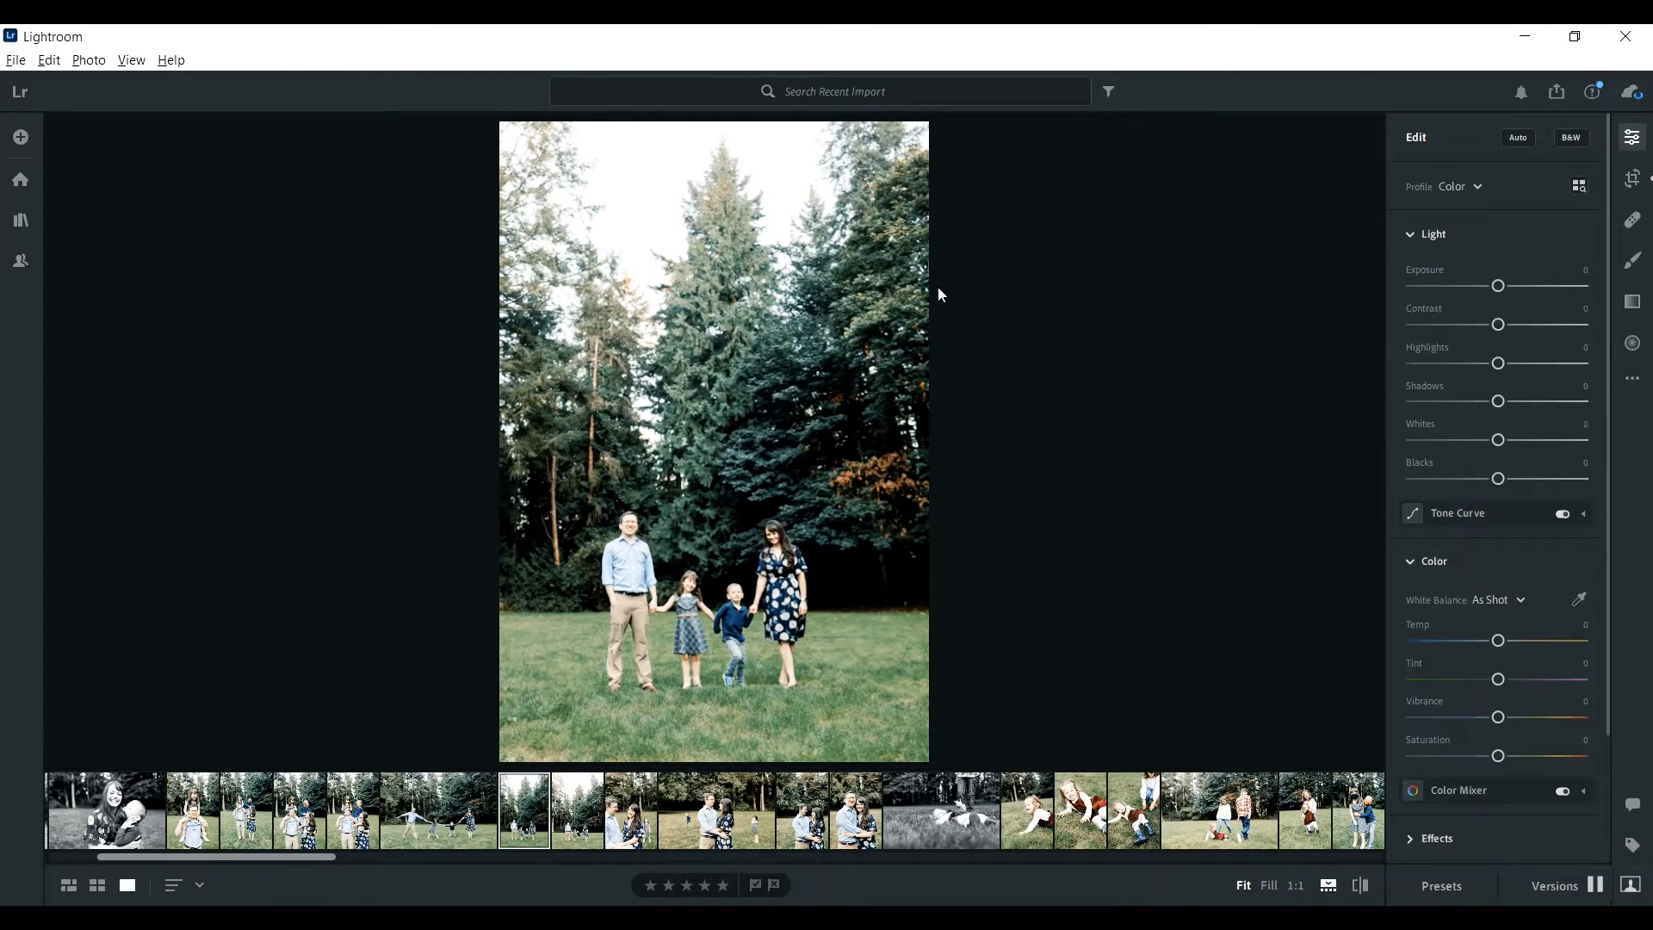
Rotate the vertical photo of the laughing couple with the girl behind them slightly clockwise to straighten it.
click(583, 835)
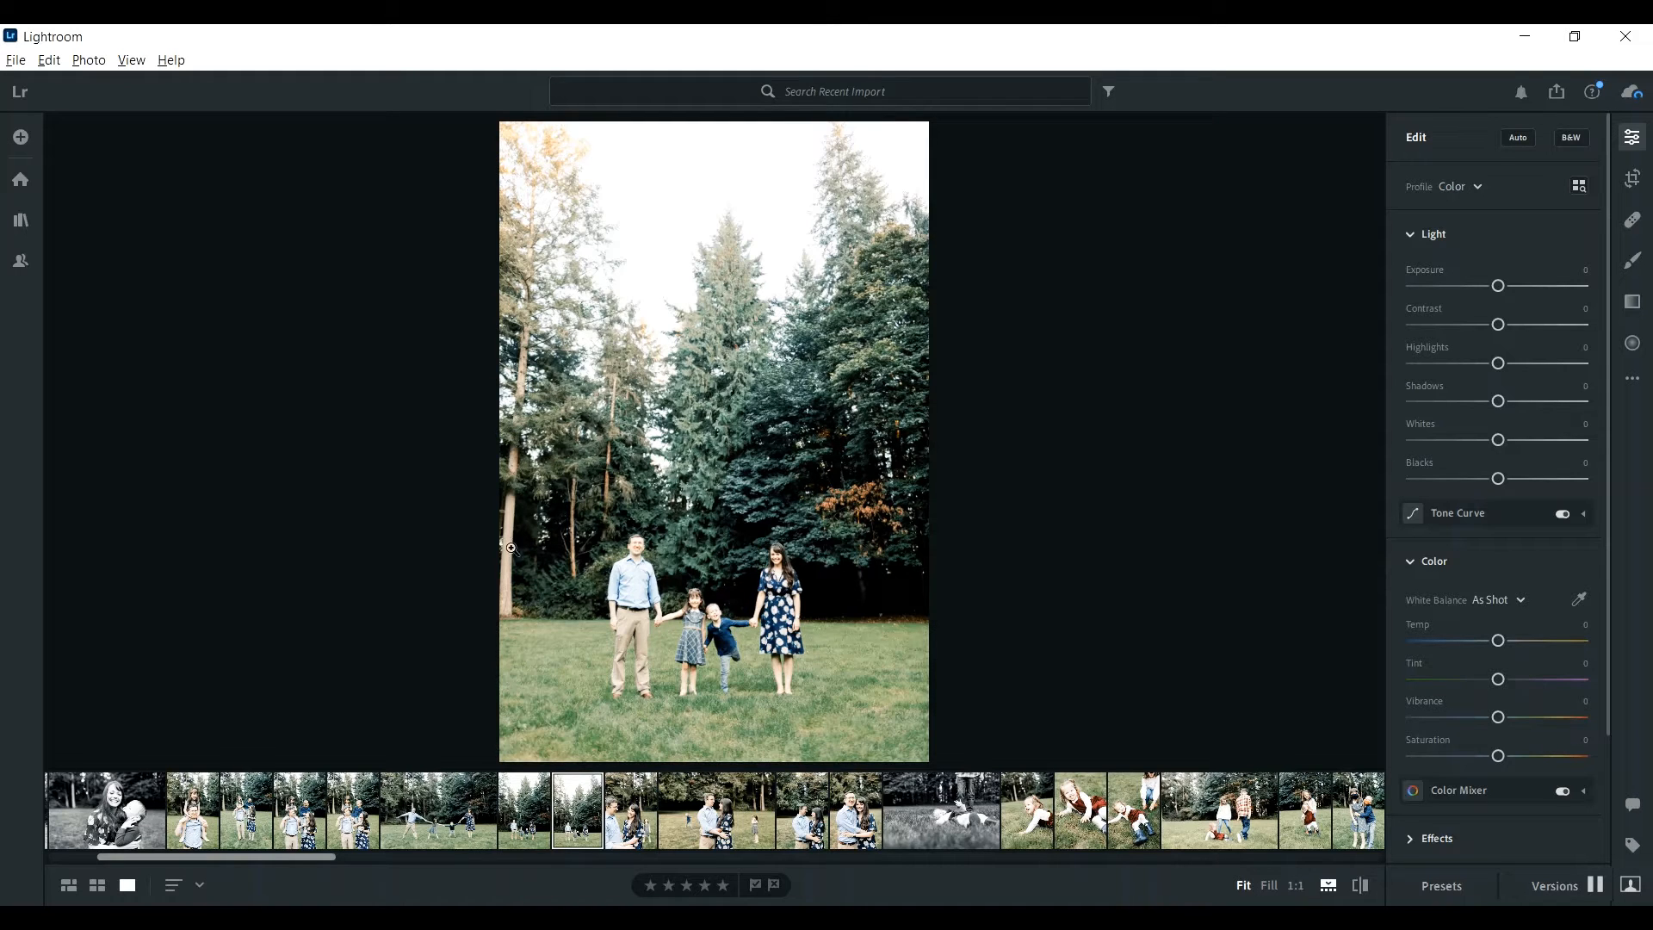
click(632, 823)
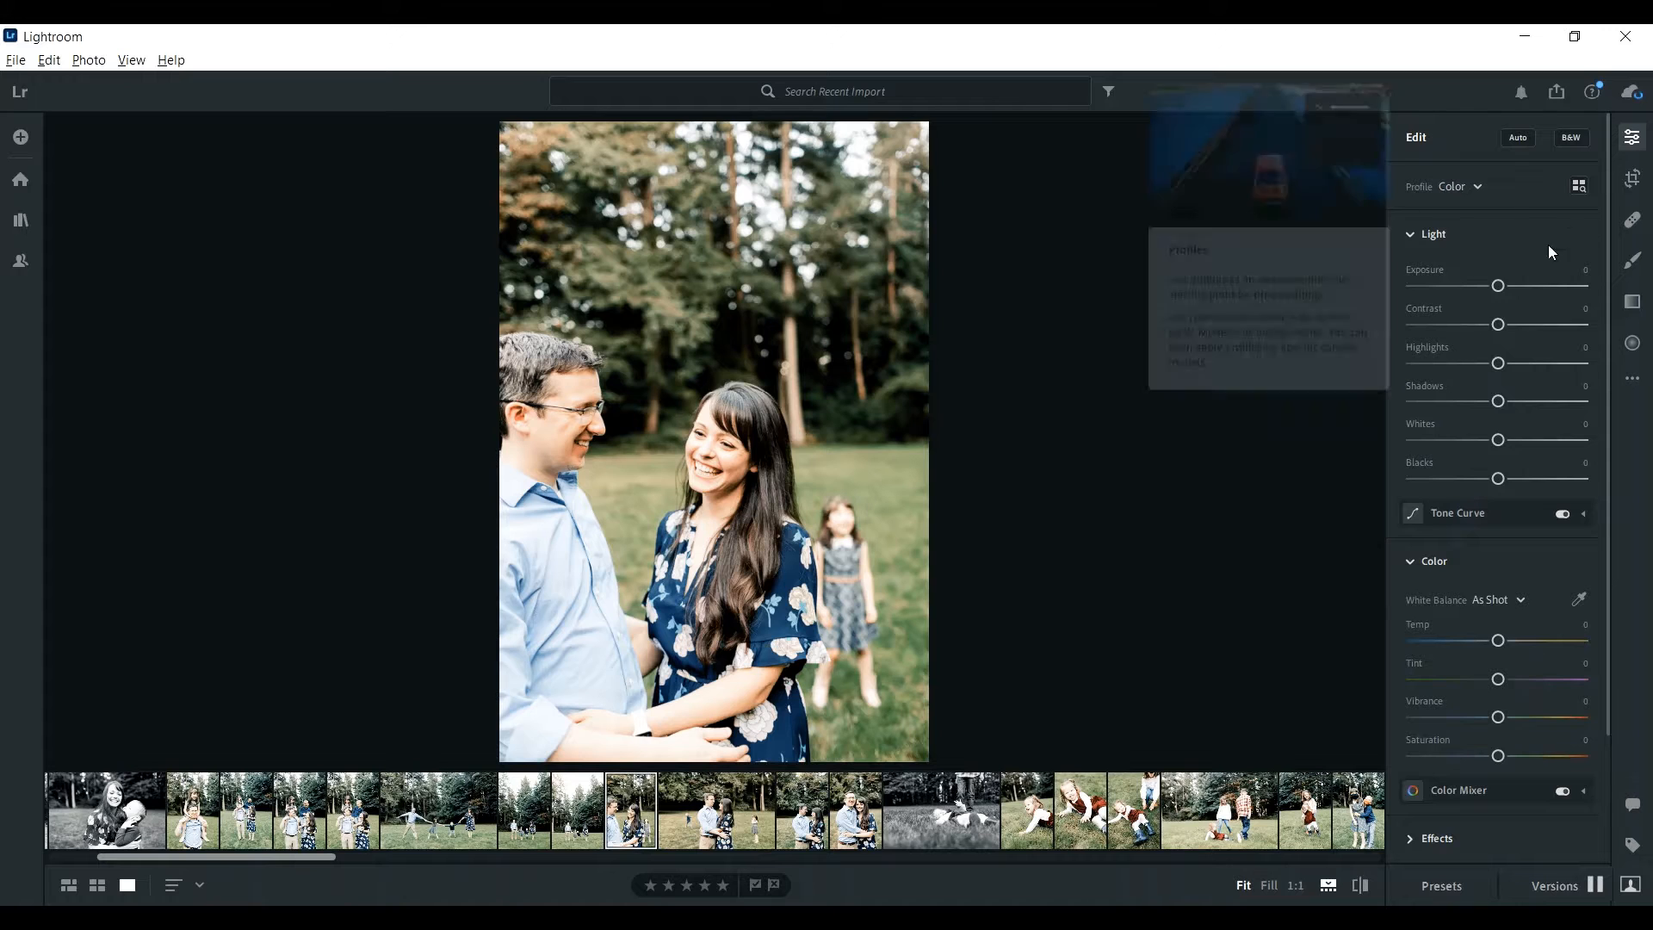
click(1633, 179)
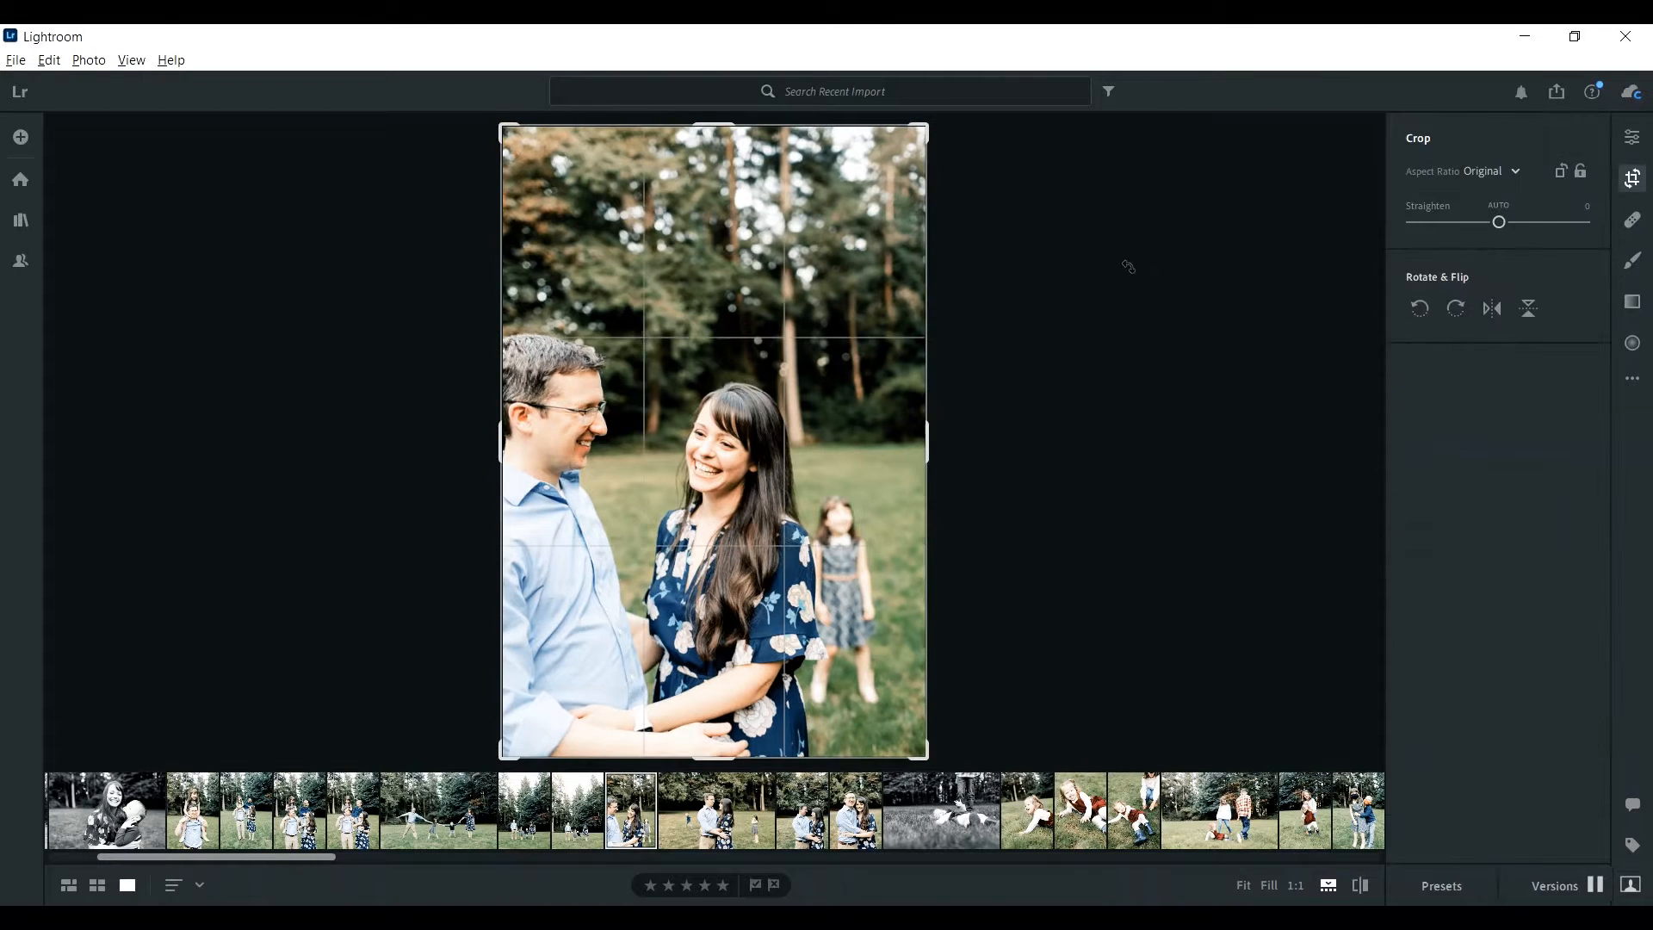
drag(1065, 319, 1076, 328)
key(Return)
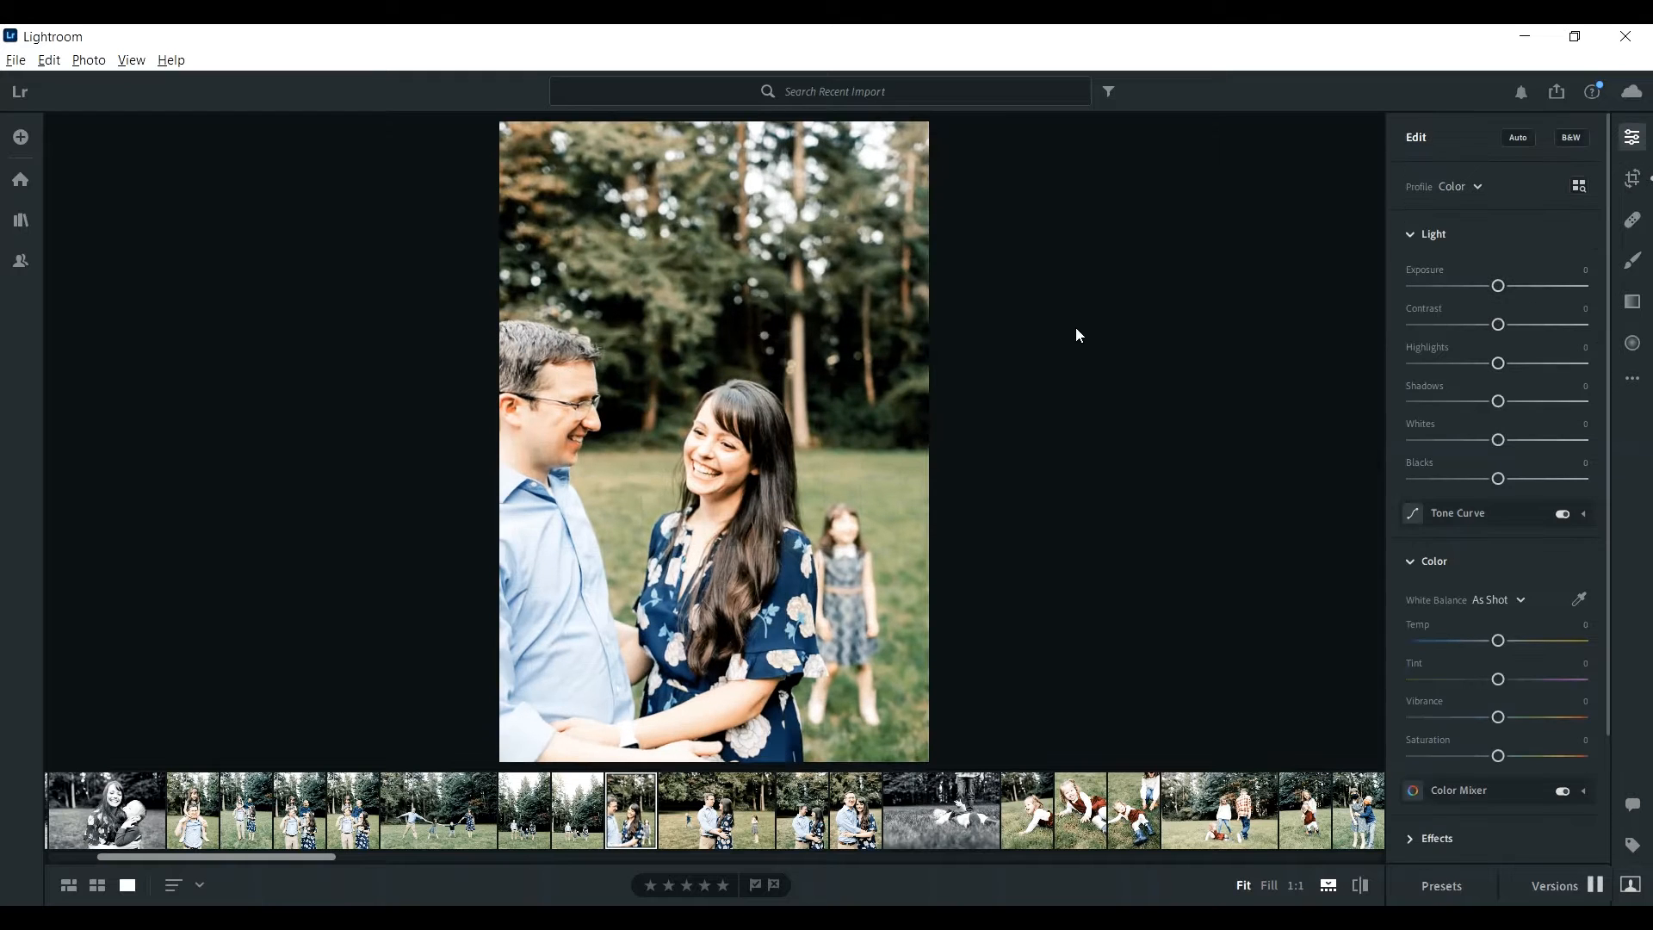
Review the couple and family photos one by one for framing or tilt that needs correcting.
click(738, 816)
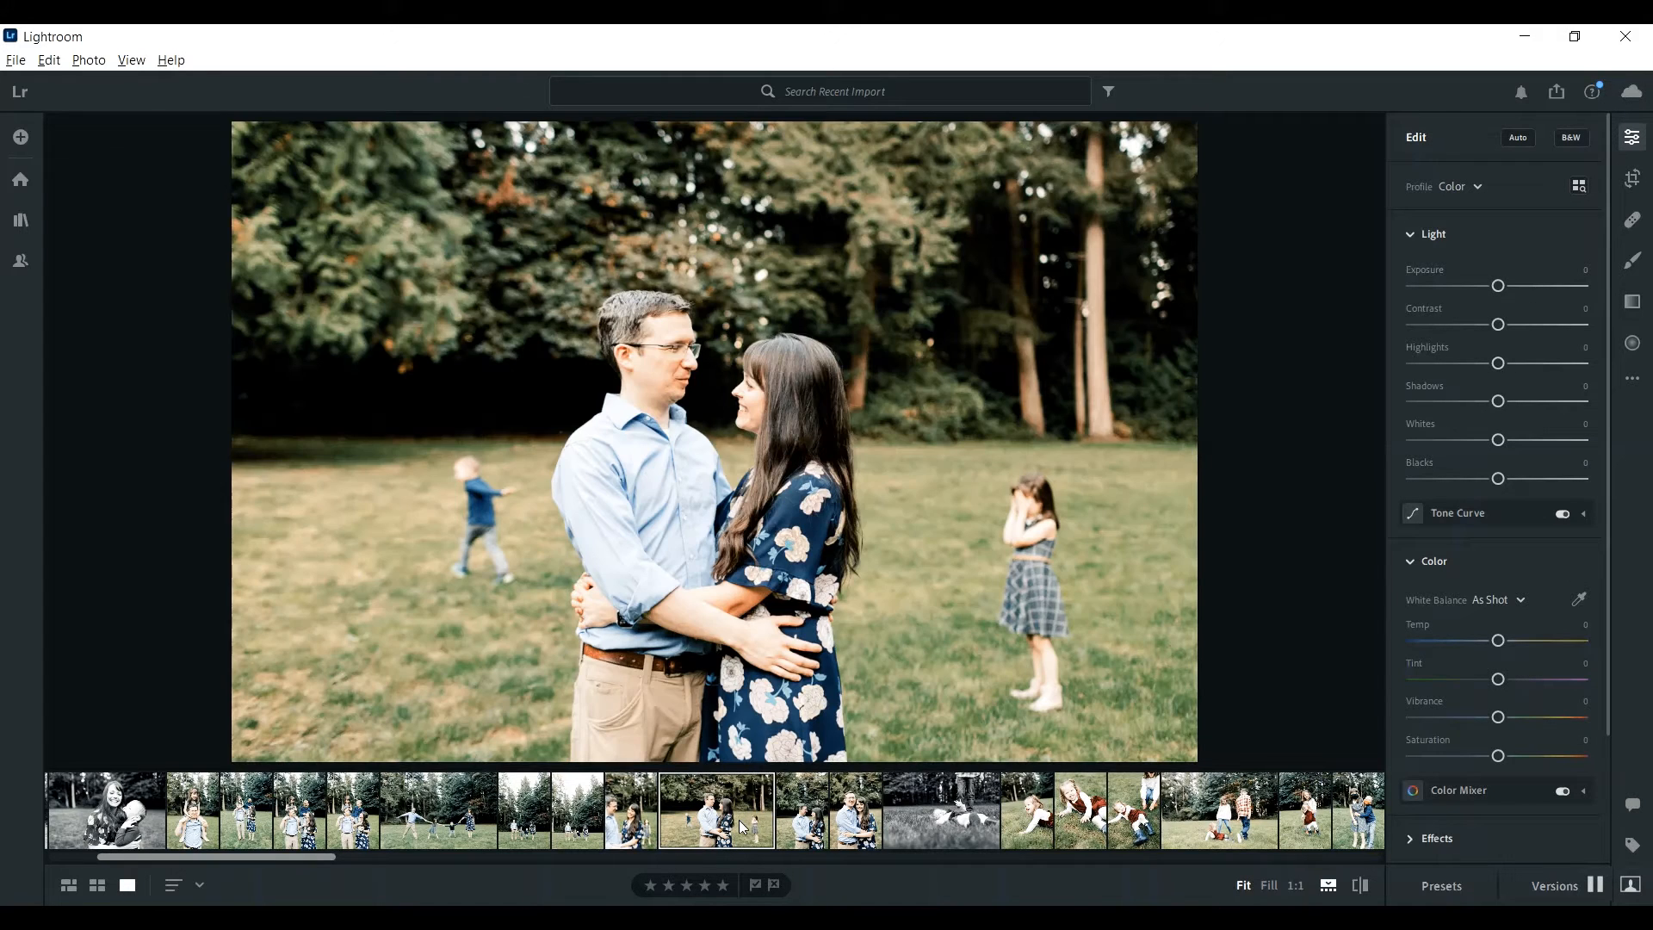
click(861, 826)
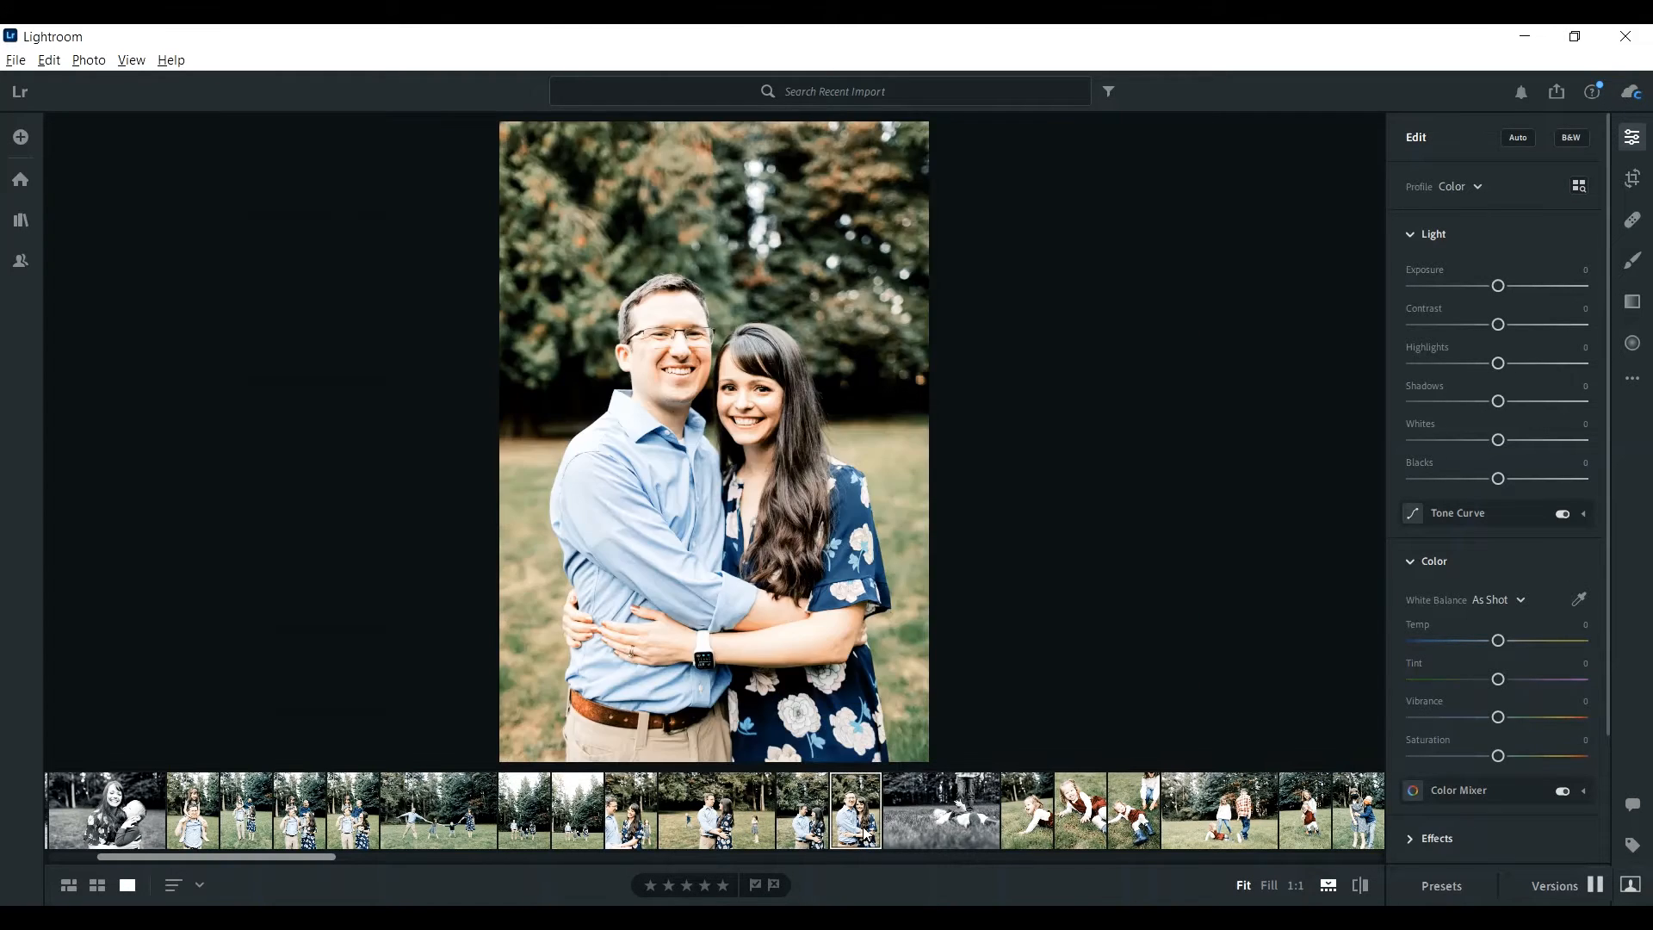
click(347, 825)
key(Right)
key(Right)
key(Right)
key(Right)
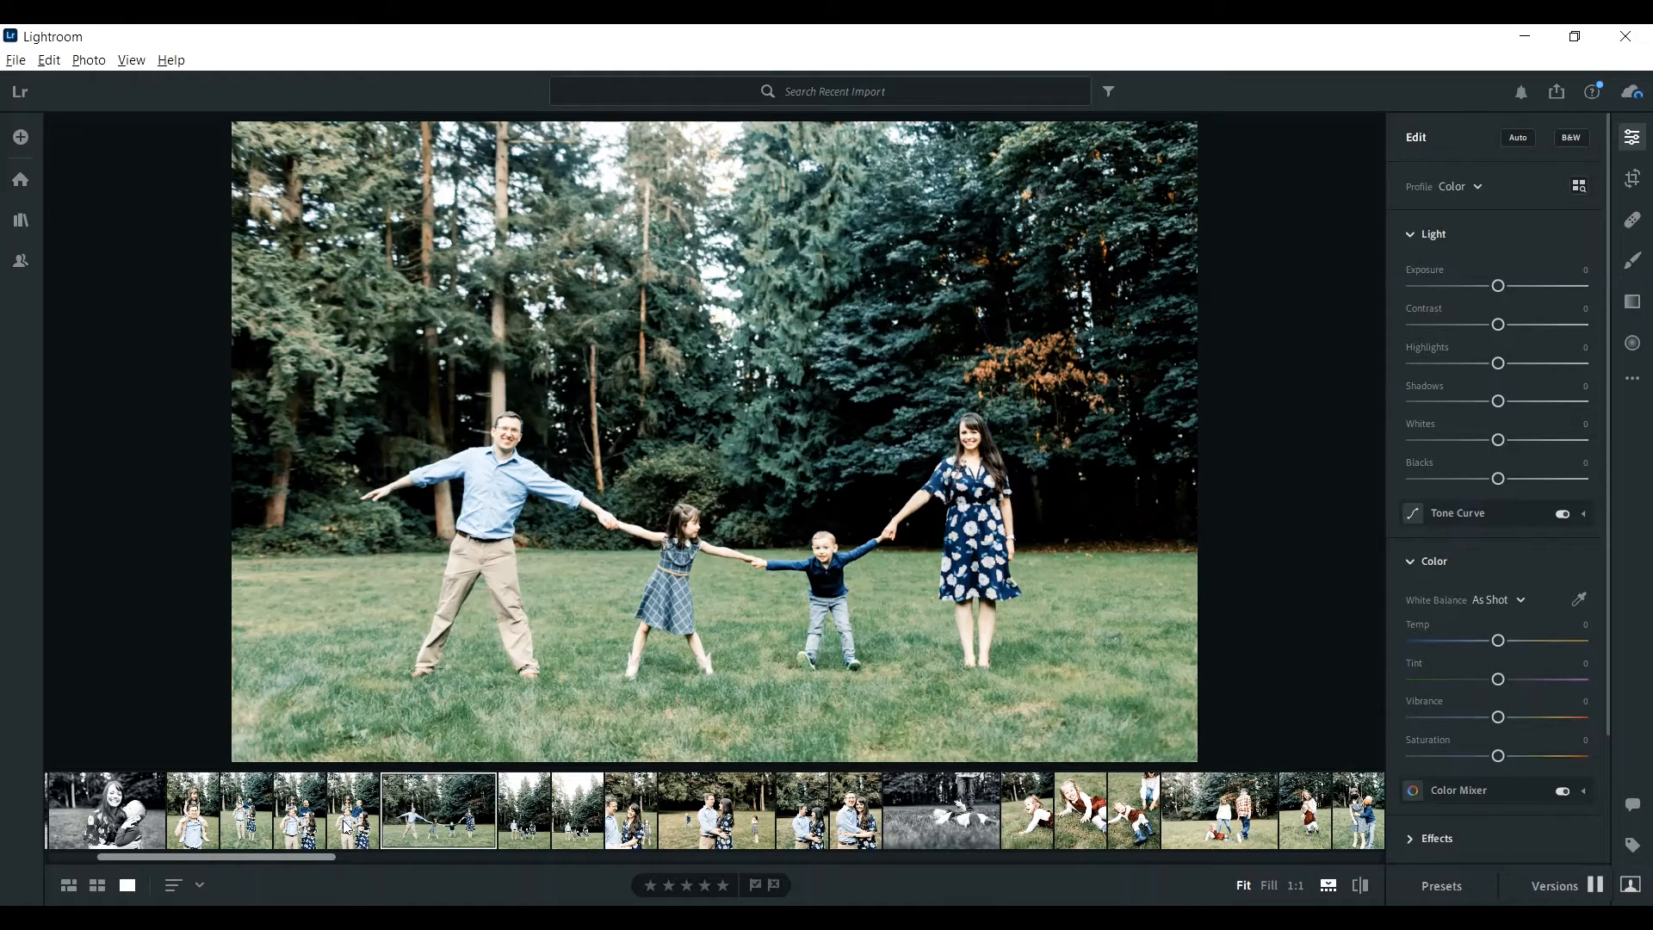
key(Left)
key(Left)
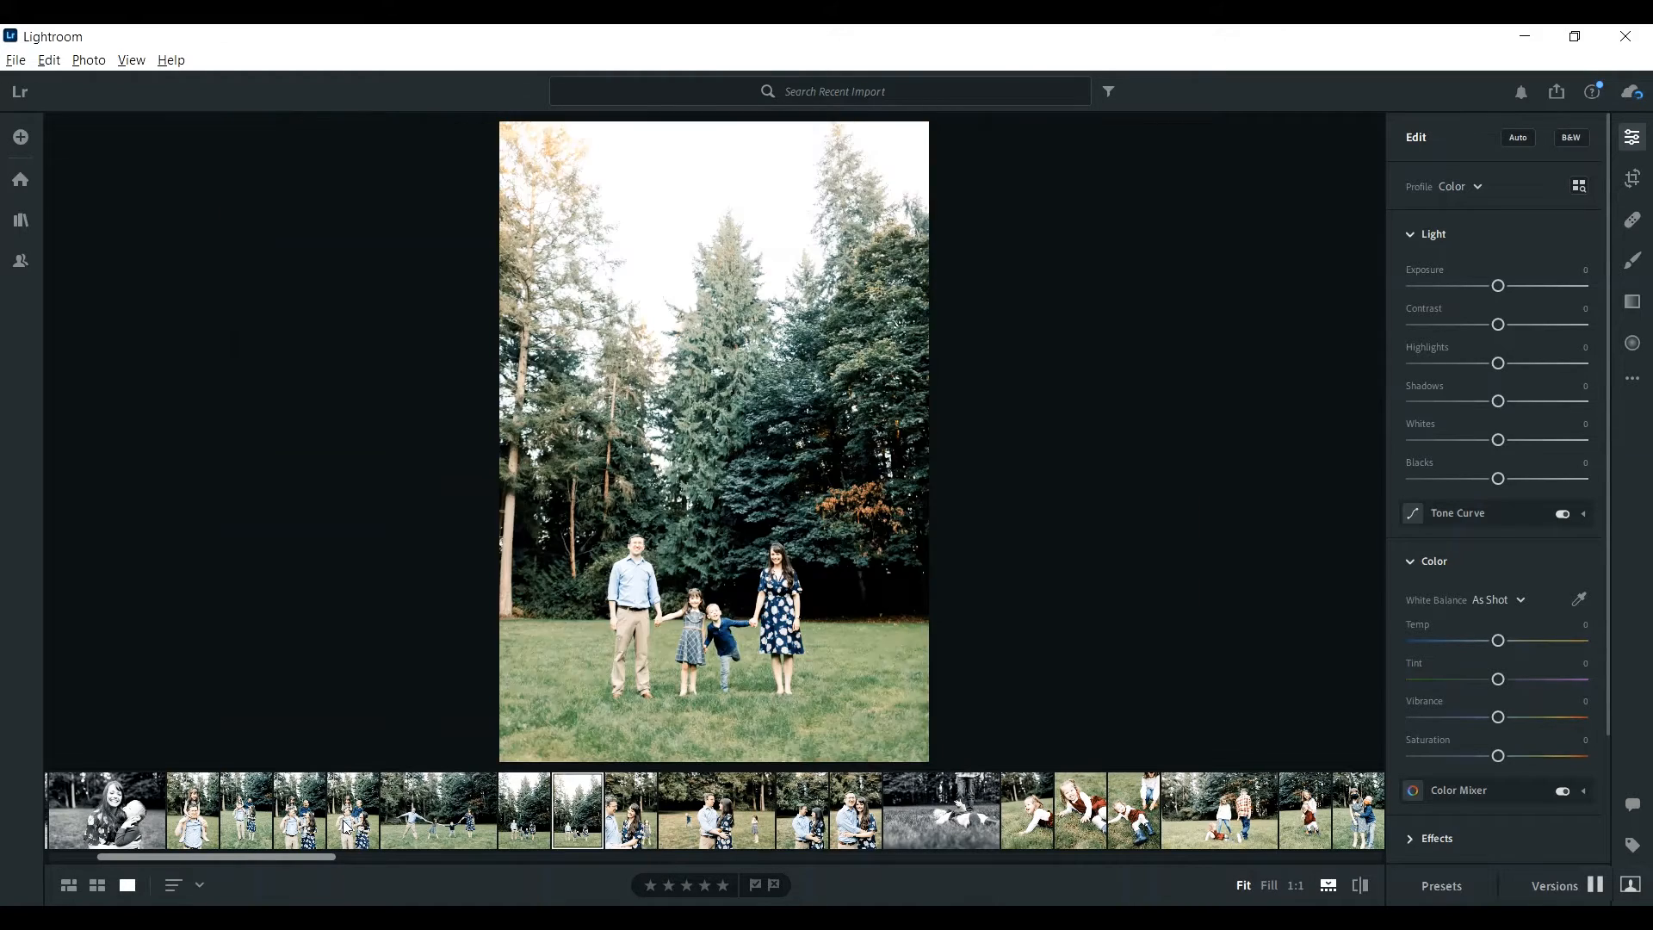
key(Right)
key(Right)
key(Right)
key(Right)
key(Right)
key(Right)
Straighten the photo of the girl crawling on the grass by +6.11 so the tree line is level.
key(Right)
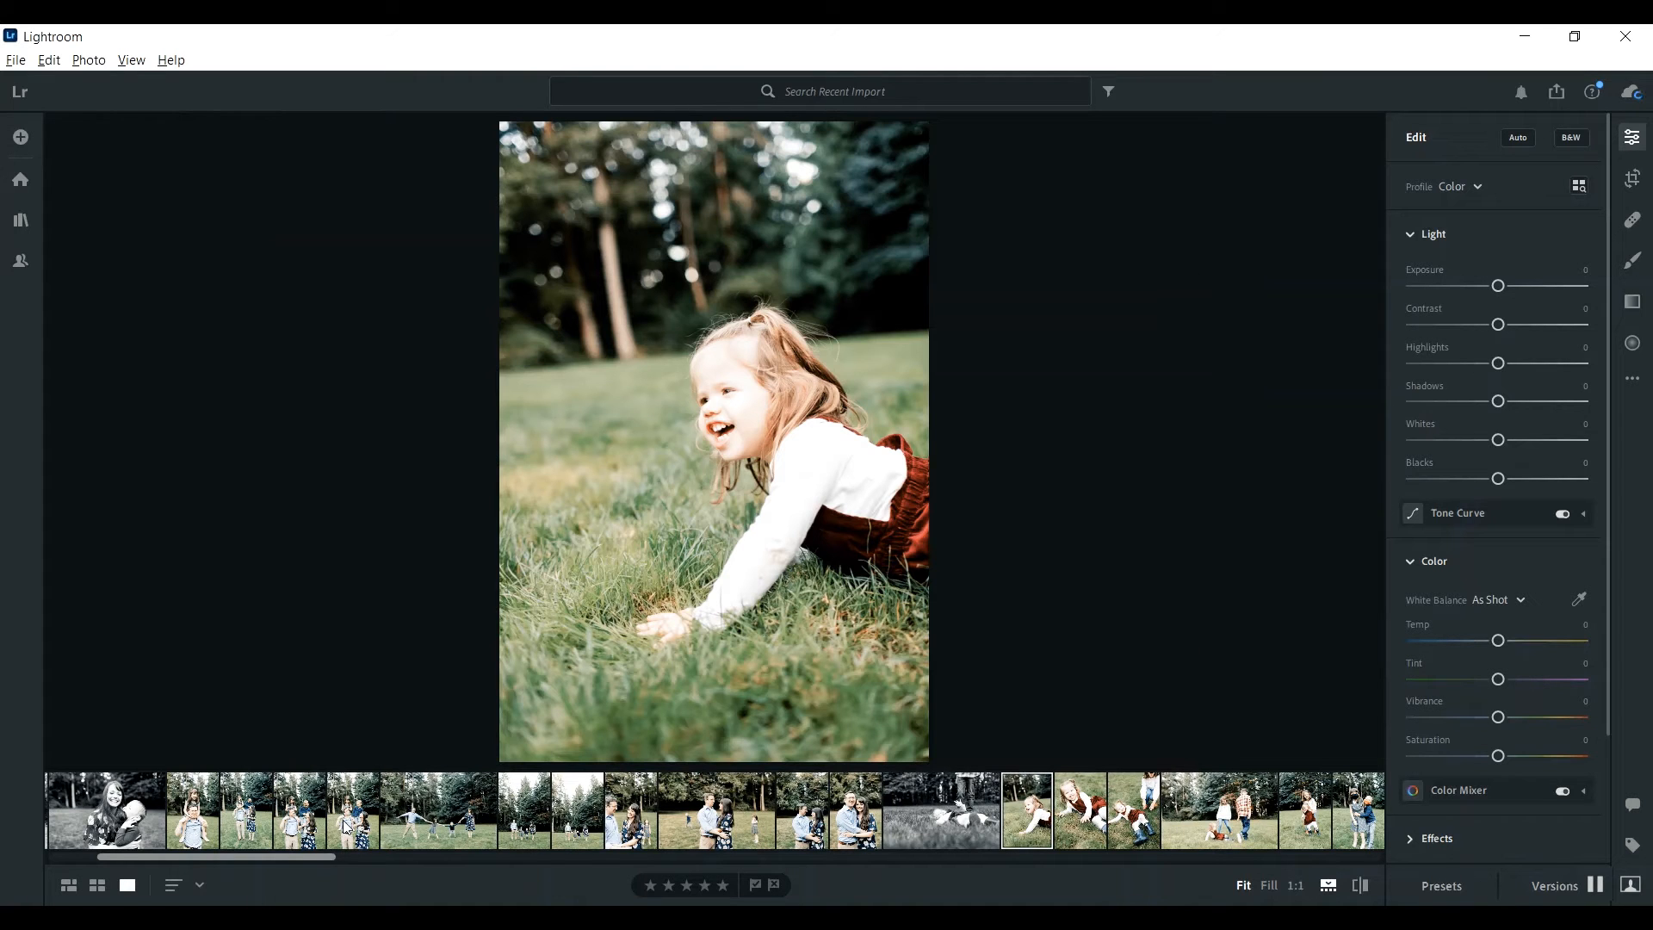
click(1632, 178)
drag(988, 324, 1016, 361)
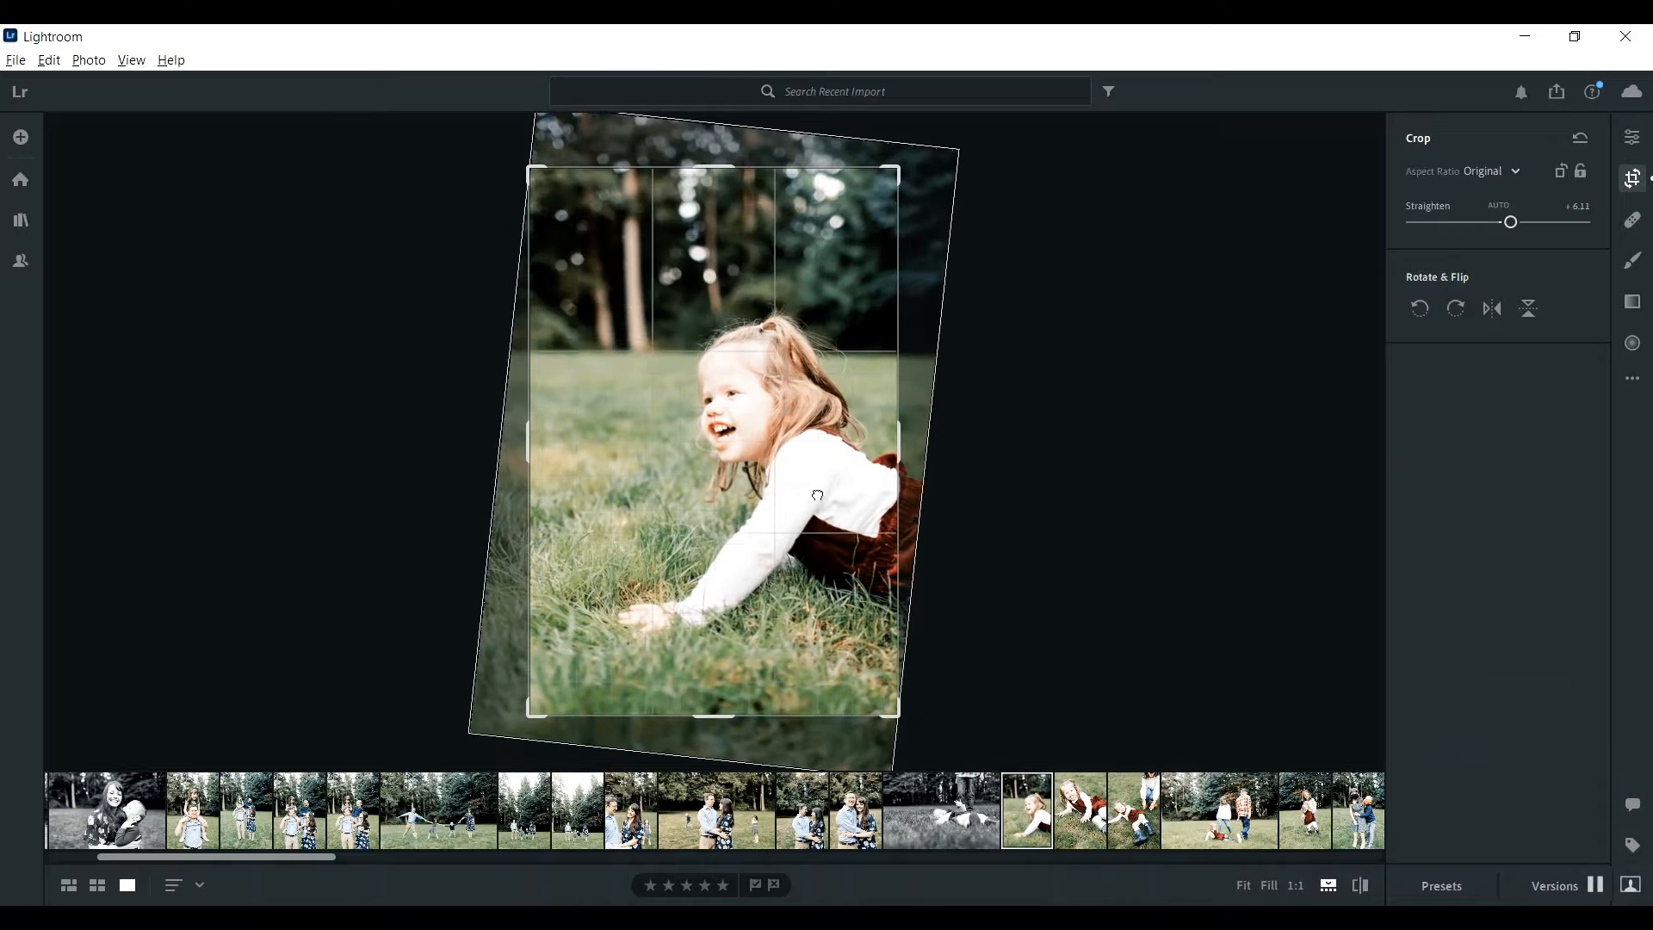
key(Return)
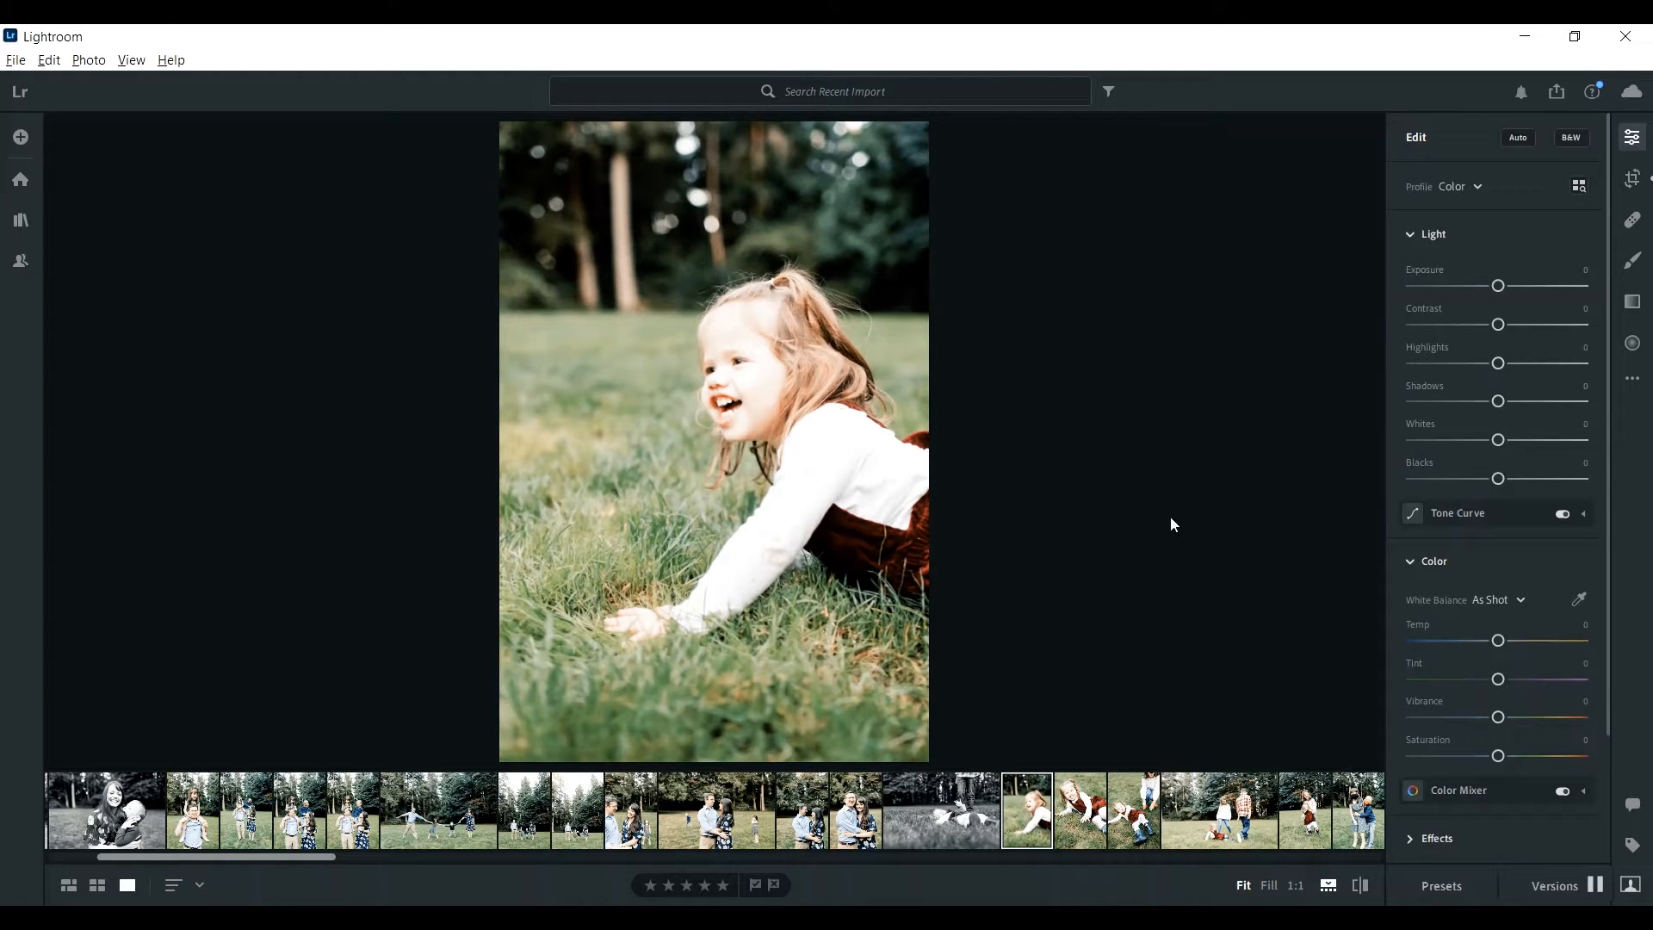
Crop the photo of the girl in blue boots to exclude the woman's face, keeping the original ratio and repositioning the image.
key(Right)
key(Right)
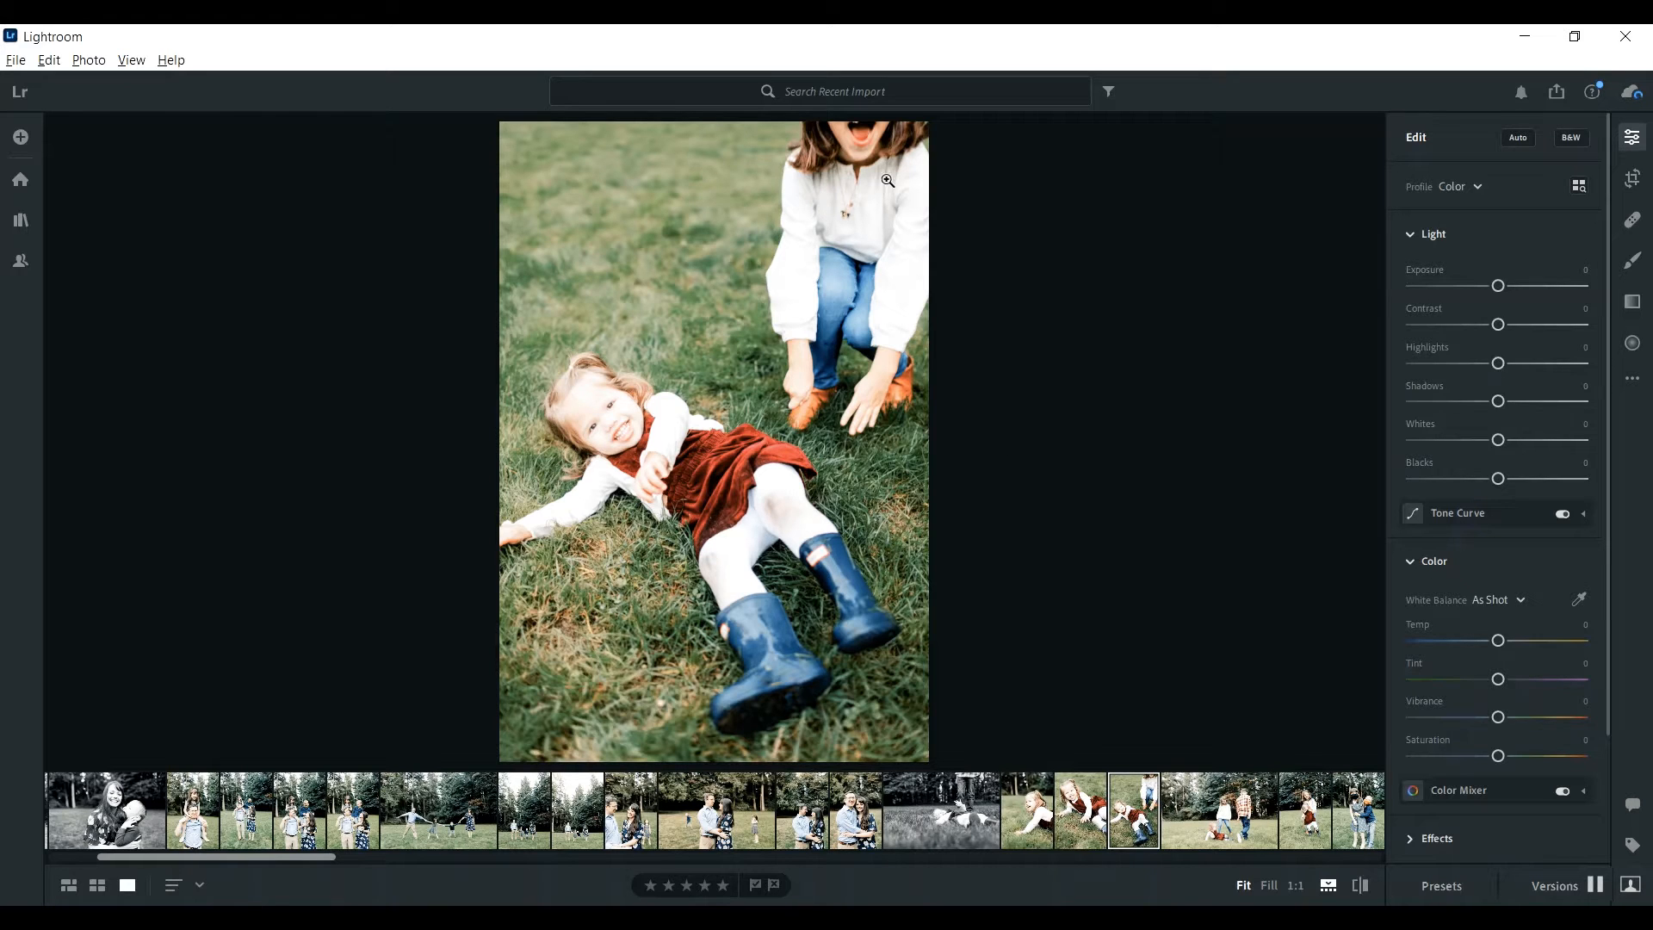
click(1633, 180)
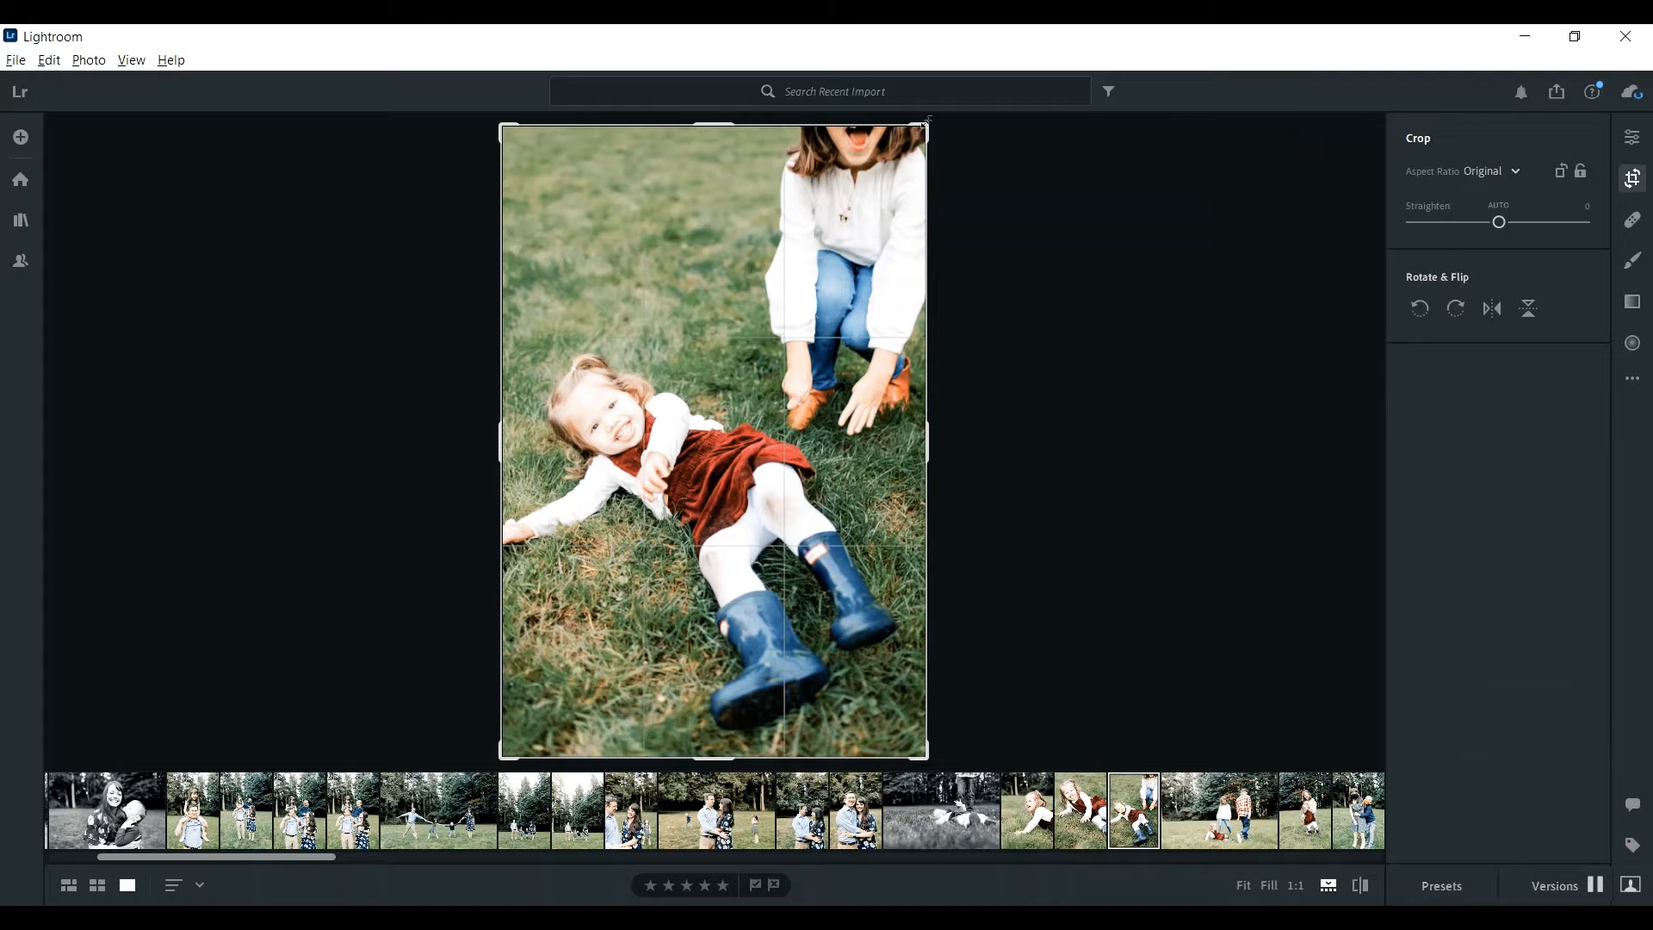
drag(928, 126, 918, 154)
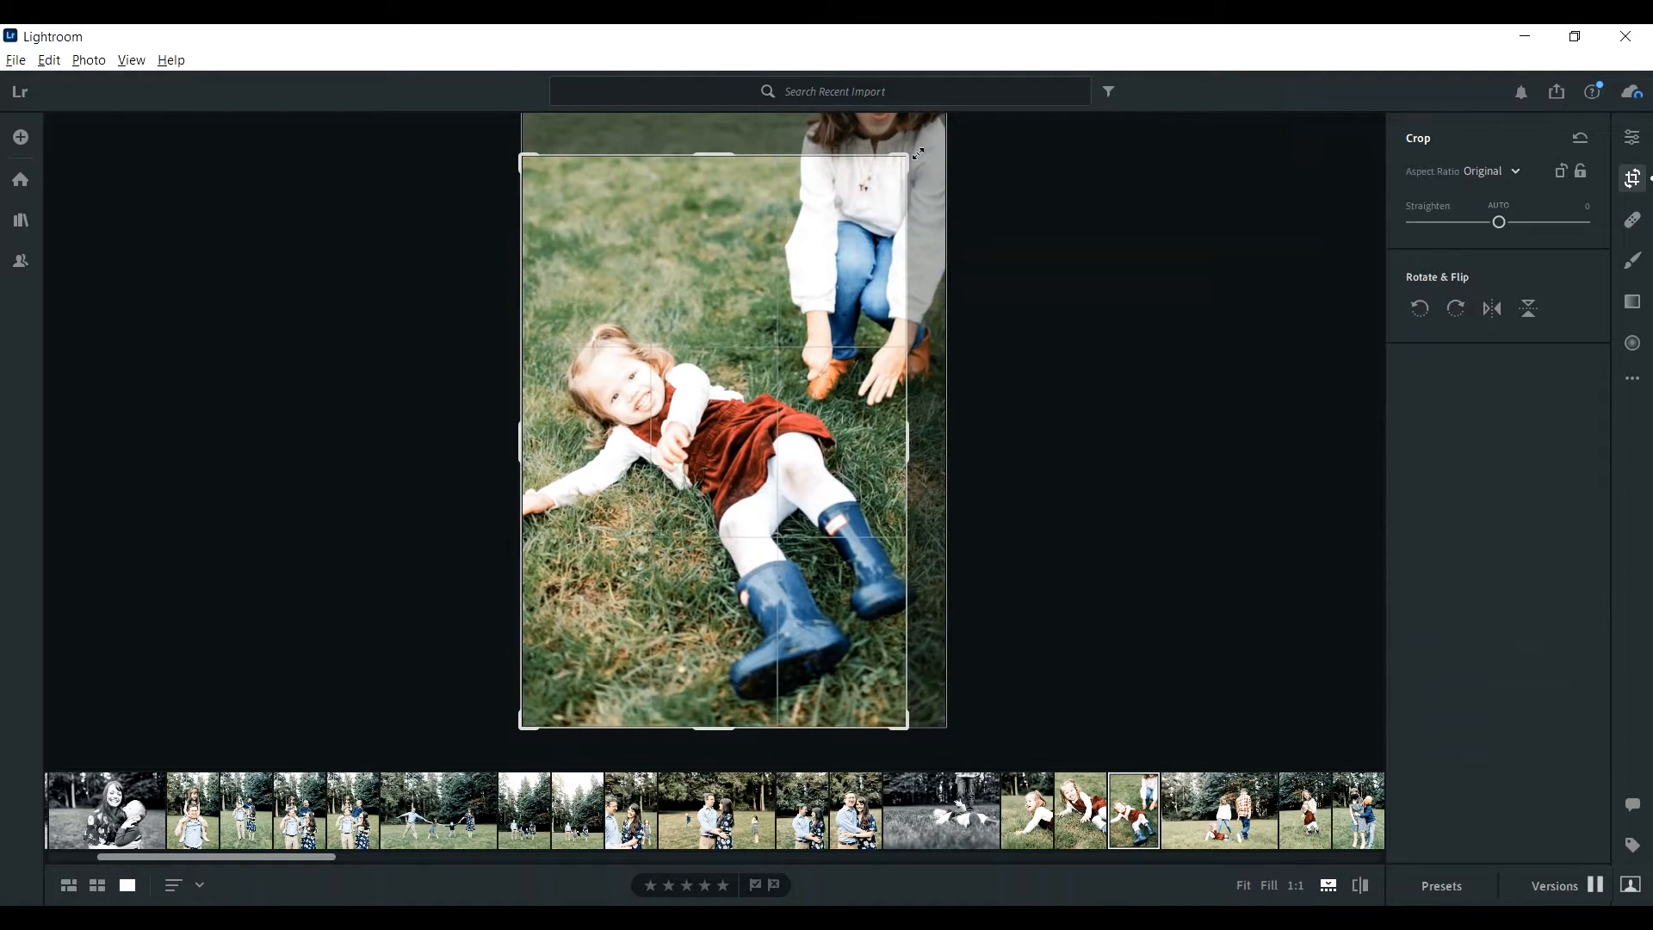
drag(803, 258, 739, 280)
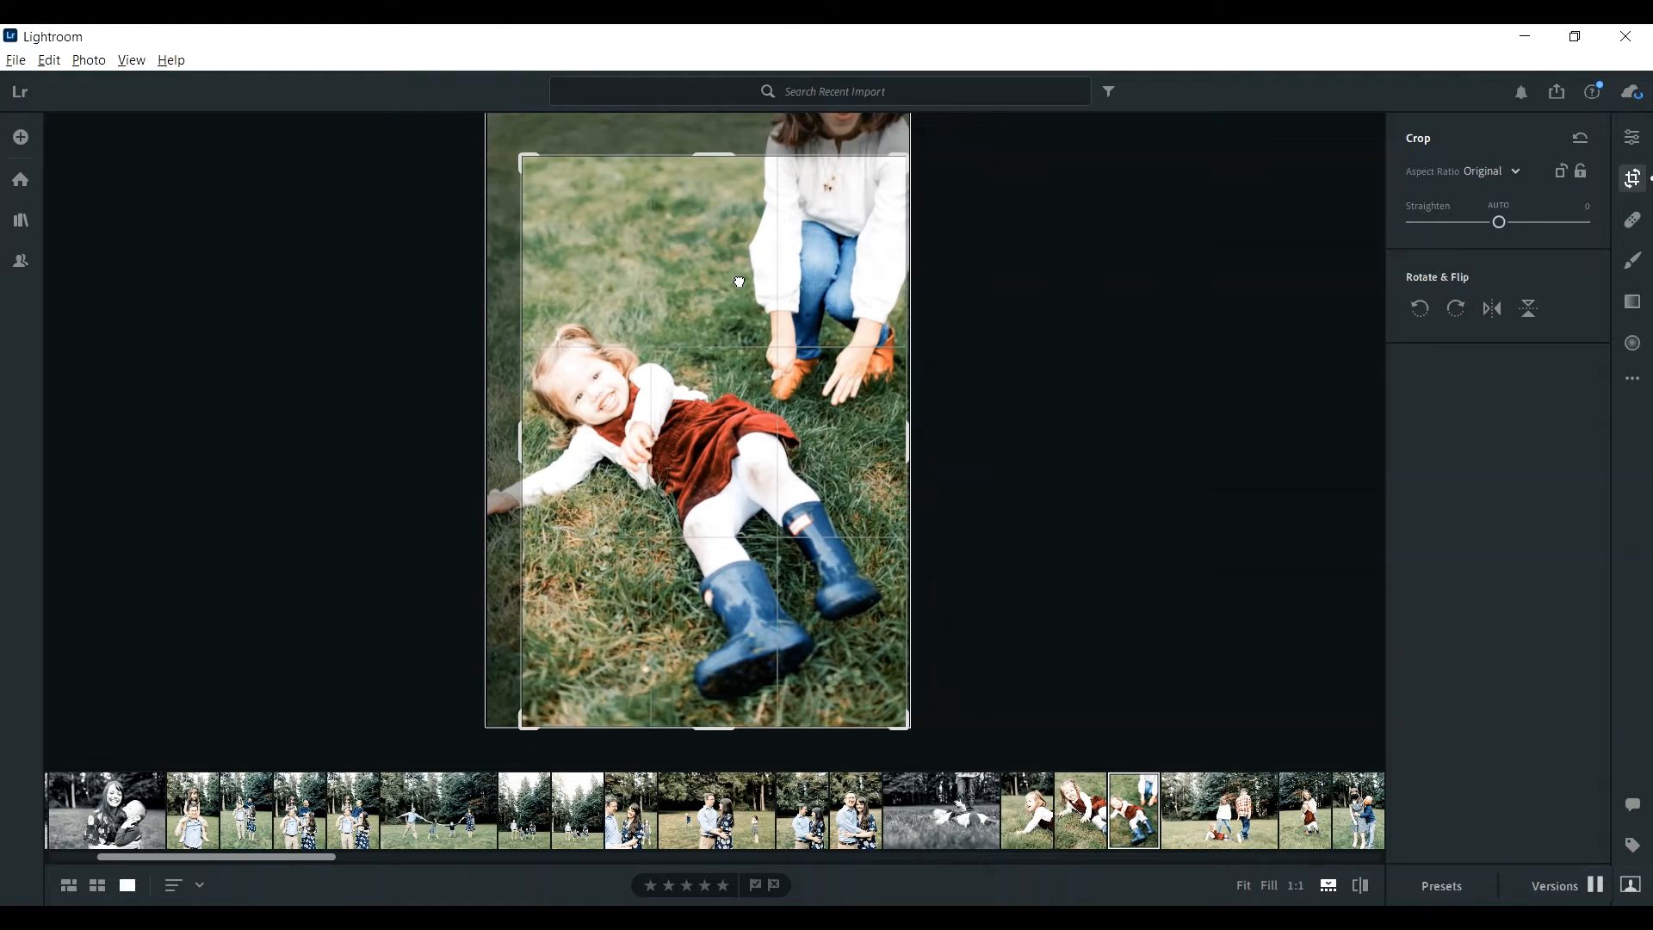
key(Return)
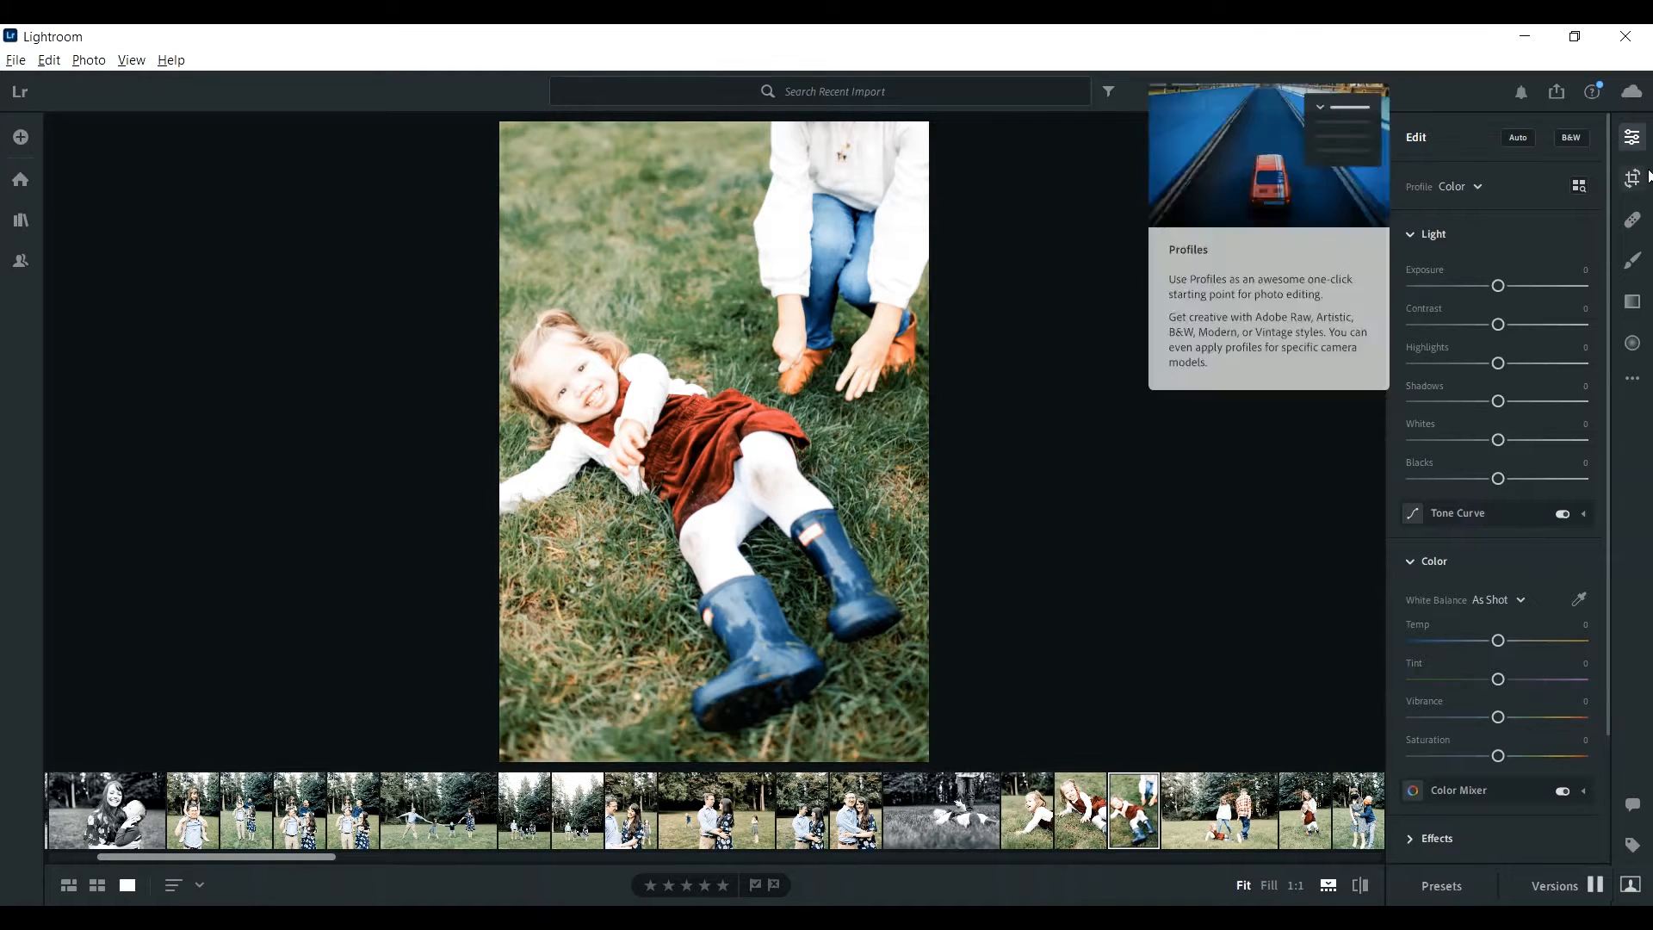
Expand the crop back to the full frame for comparison, and undo that crop change.
key(c)
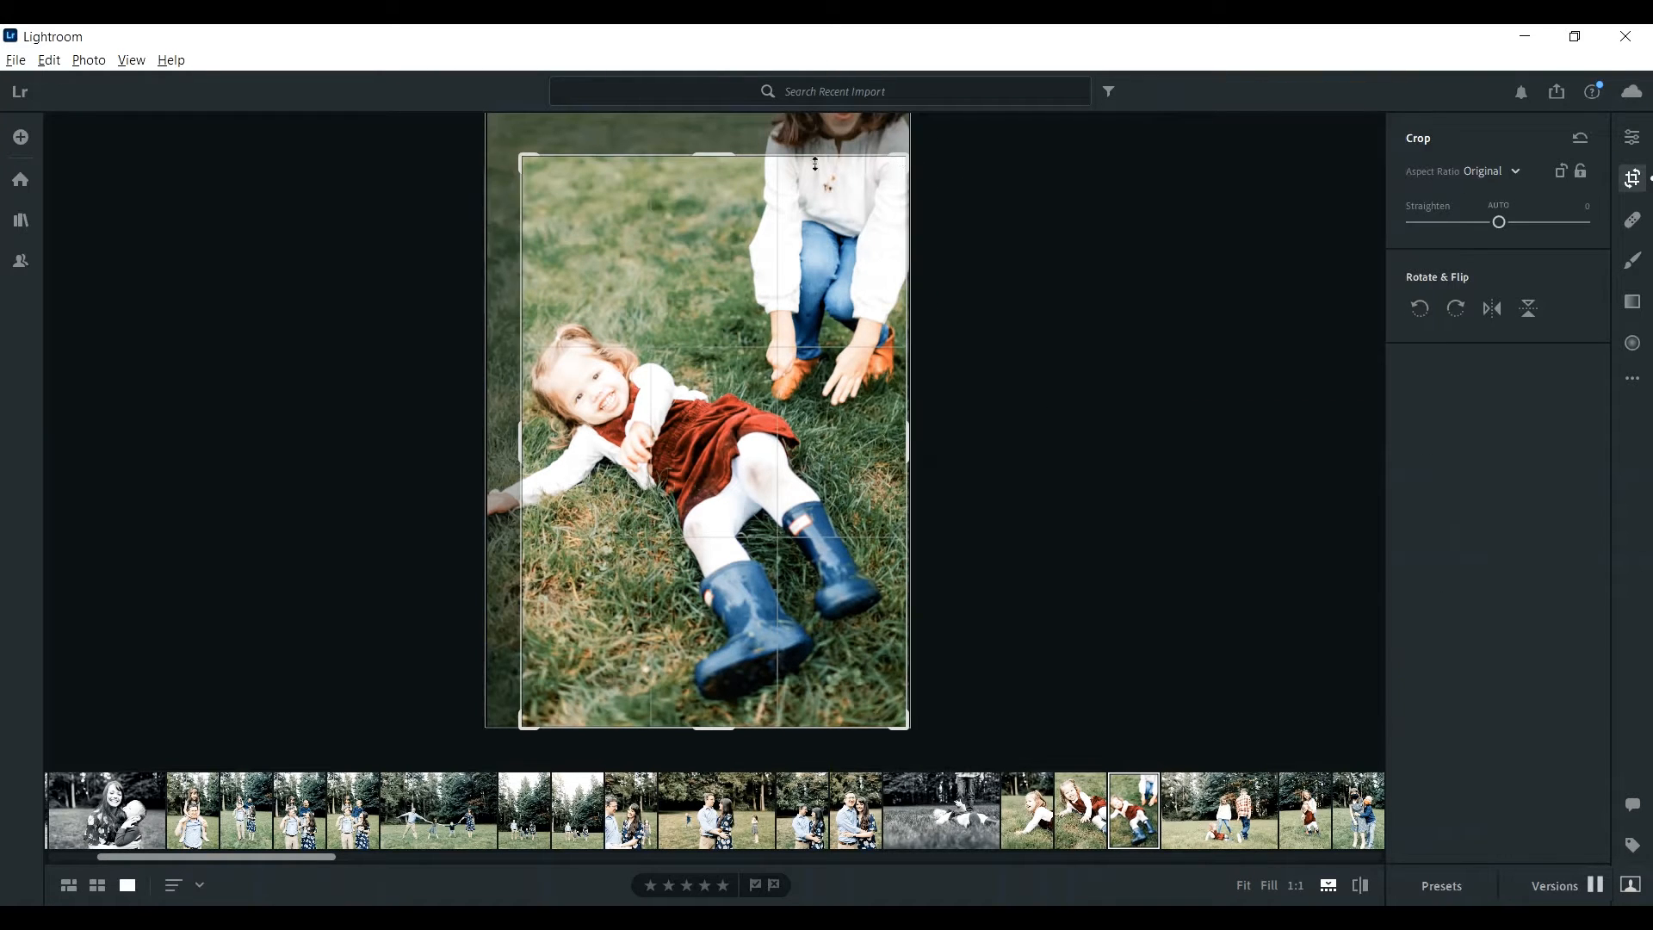
drag(521, 156, 429, 106)
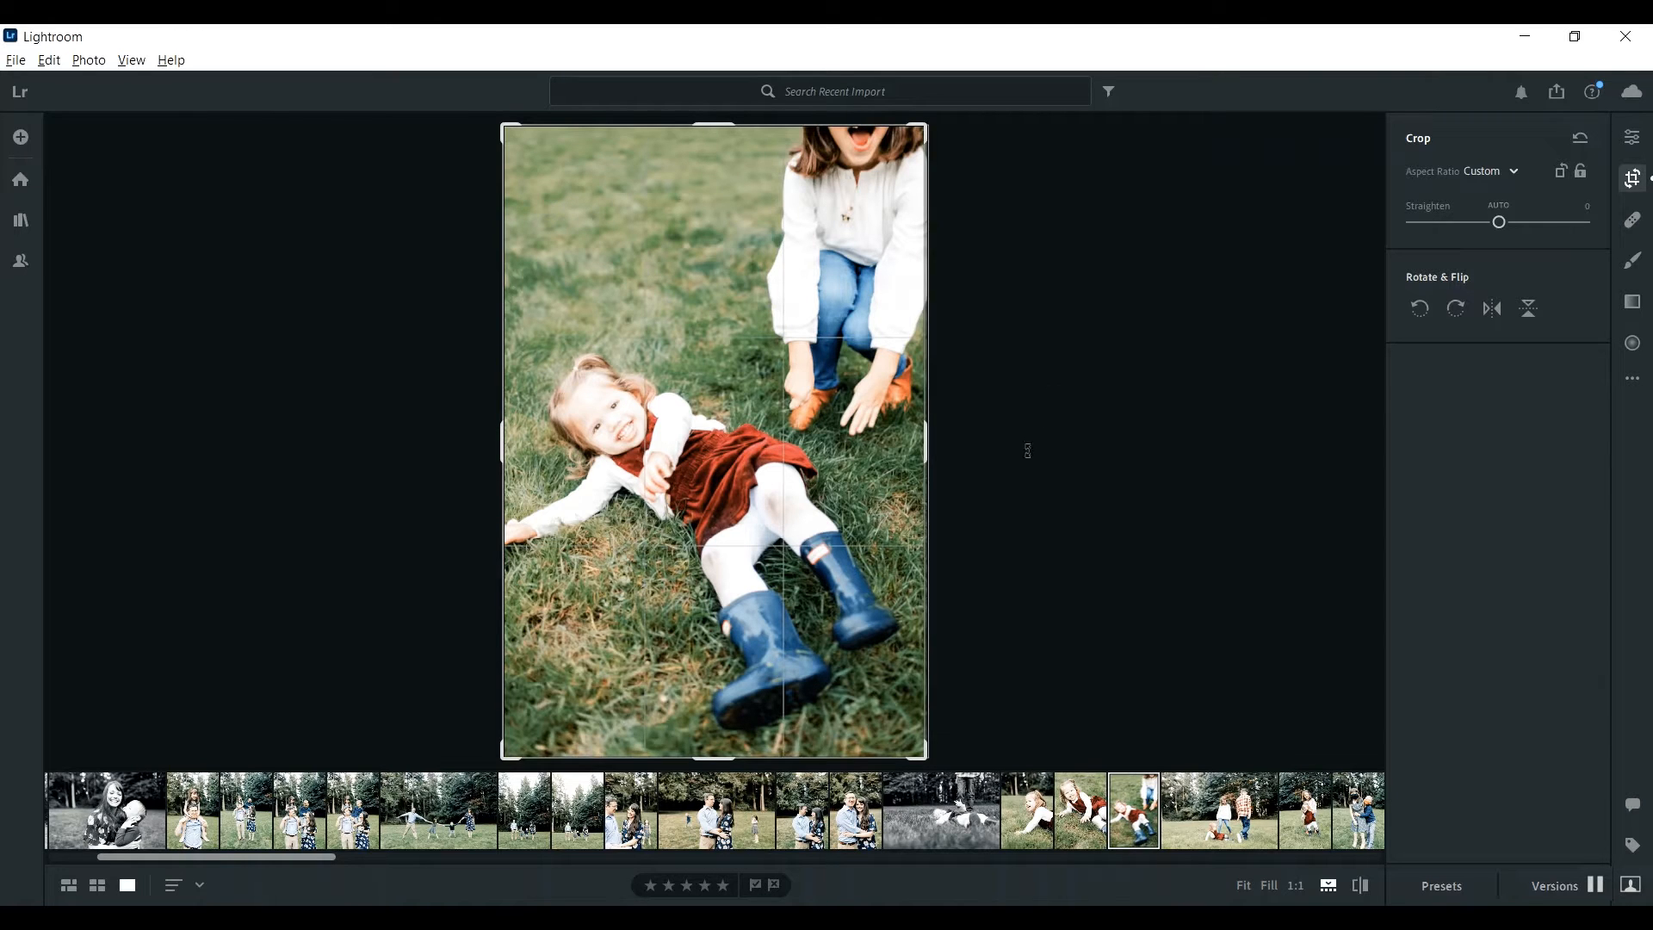
key(ctrl+z)
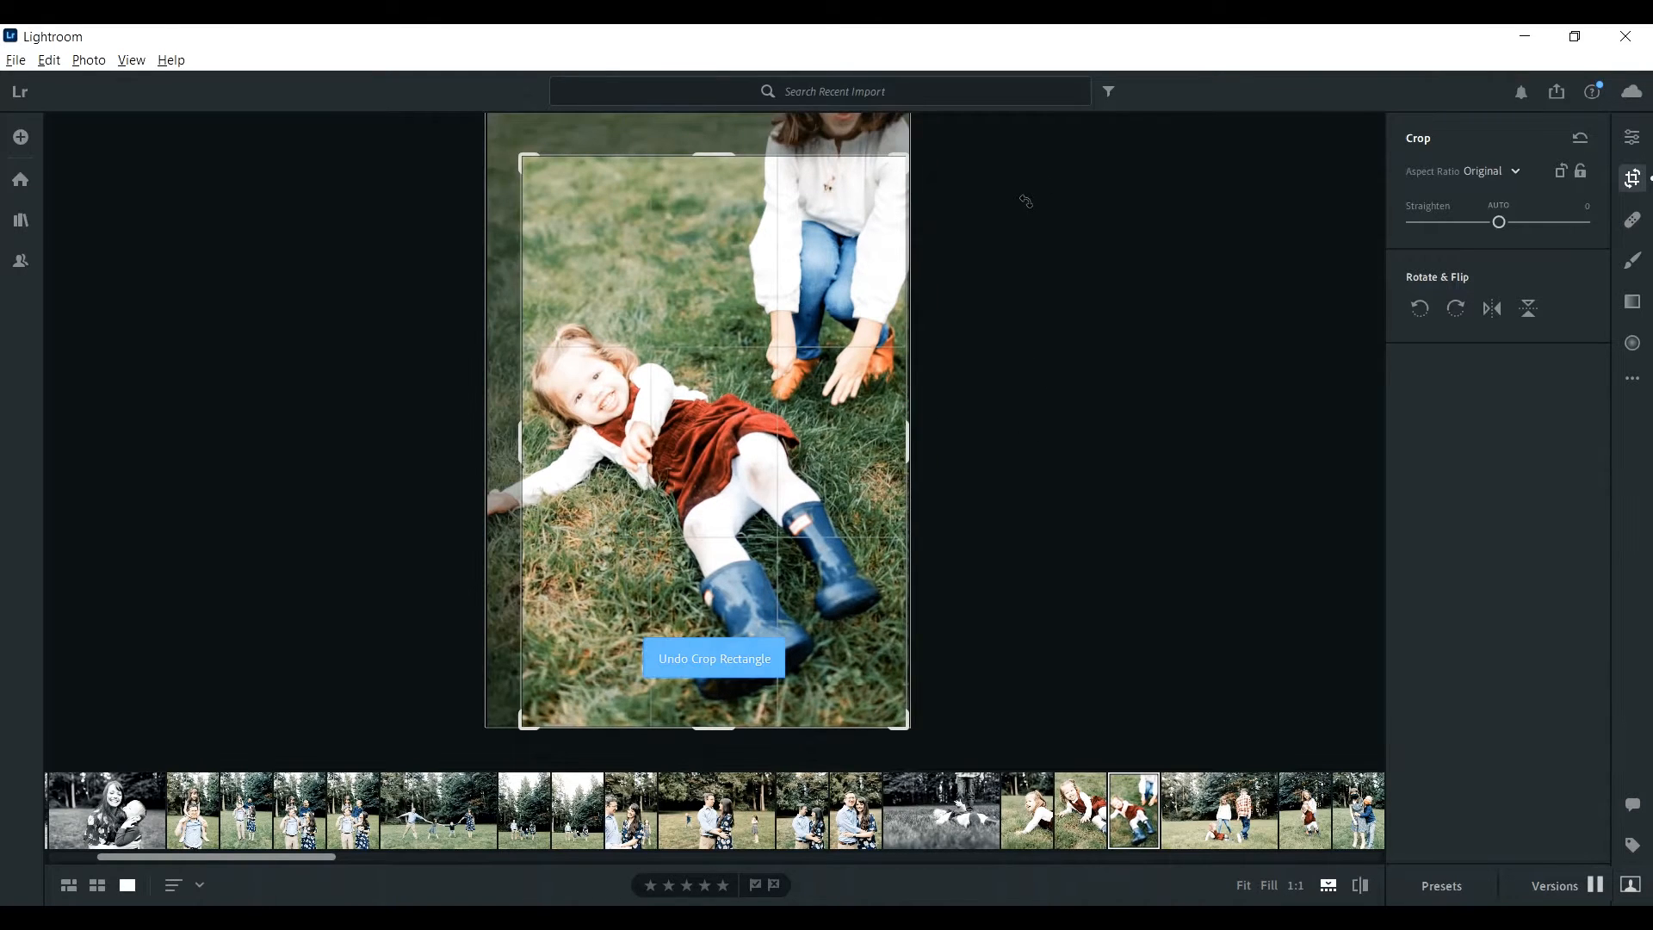
key(e)
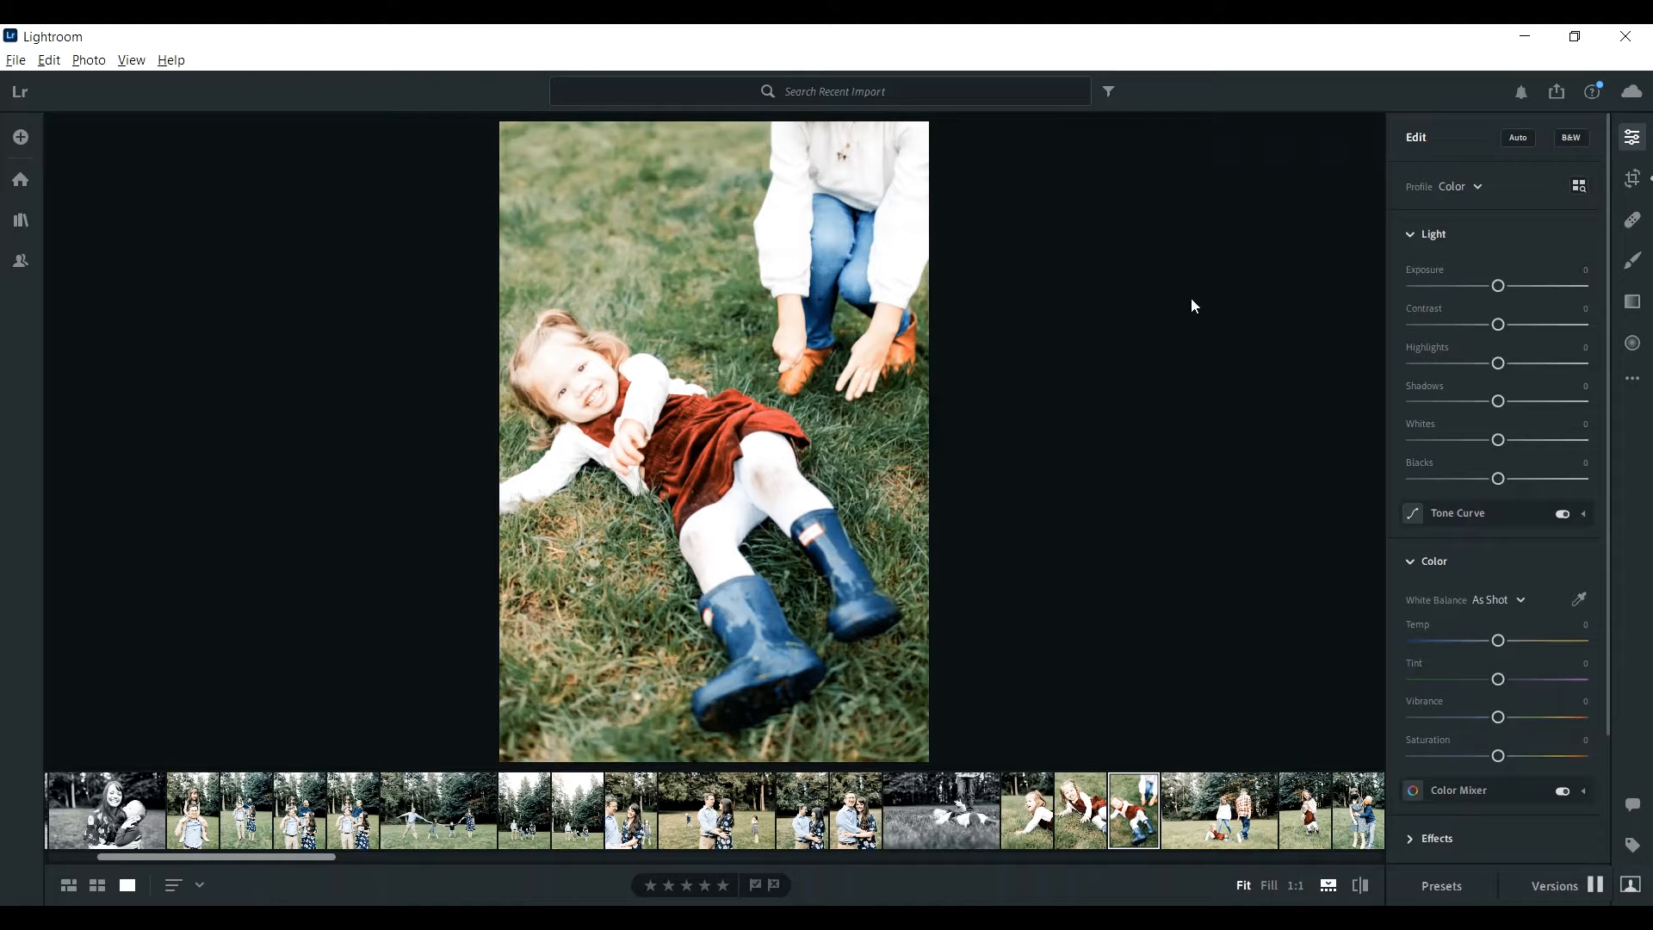
Tighten the crop of the girl in blue boots from its upper-right corner and shift the image to recenter her.
click(1633, 179)
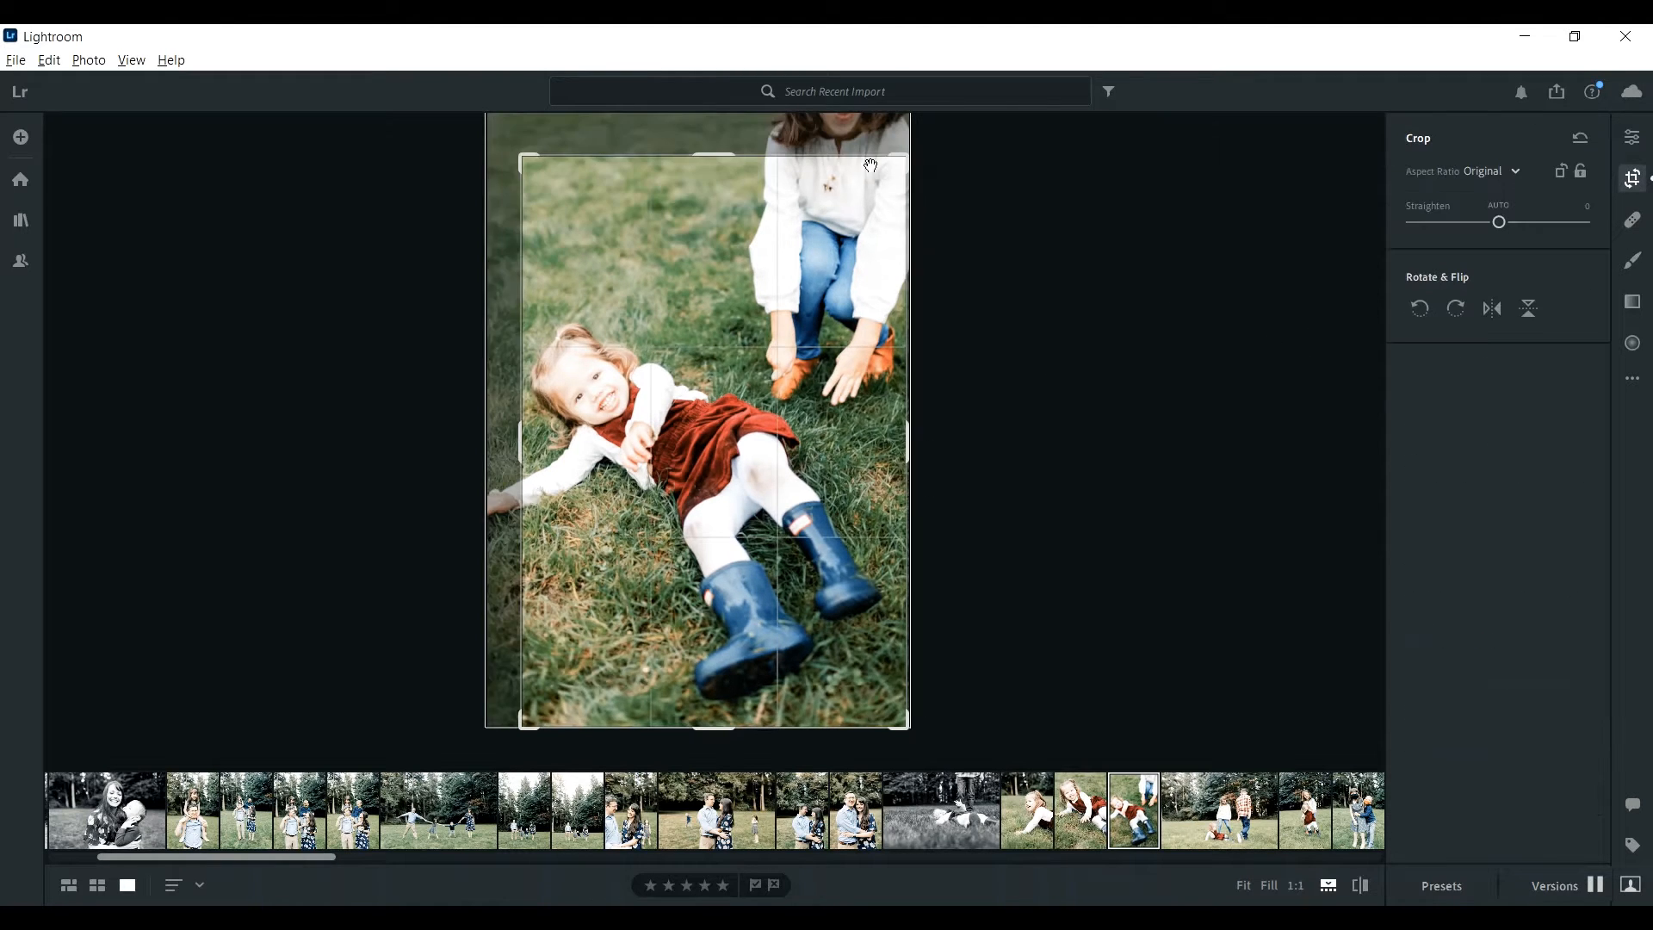
drag(904, 150, 898, 165)
drag(696, 298, 706, 300)
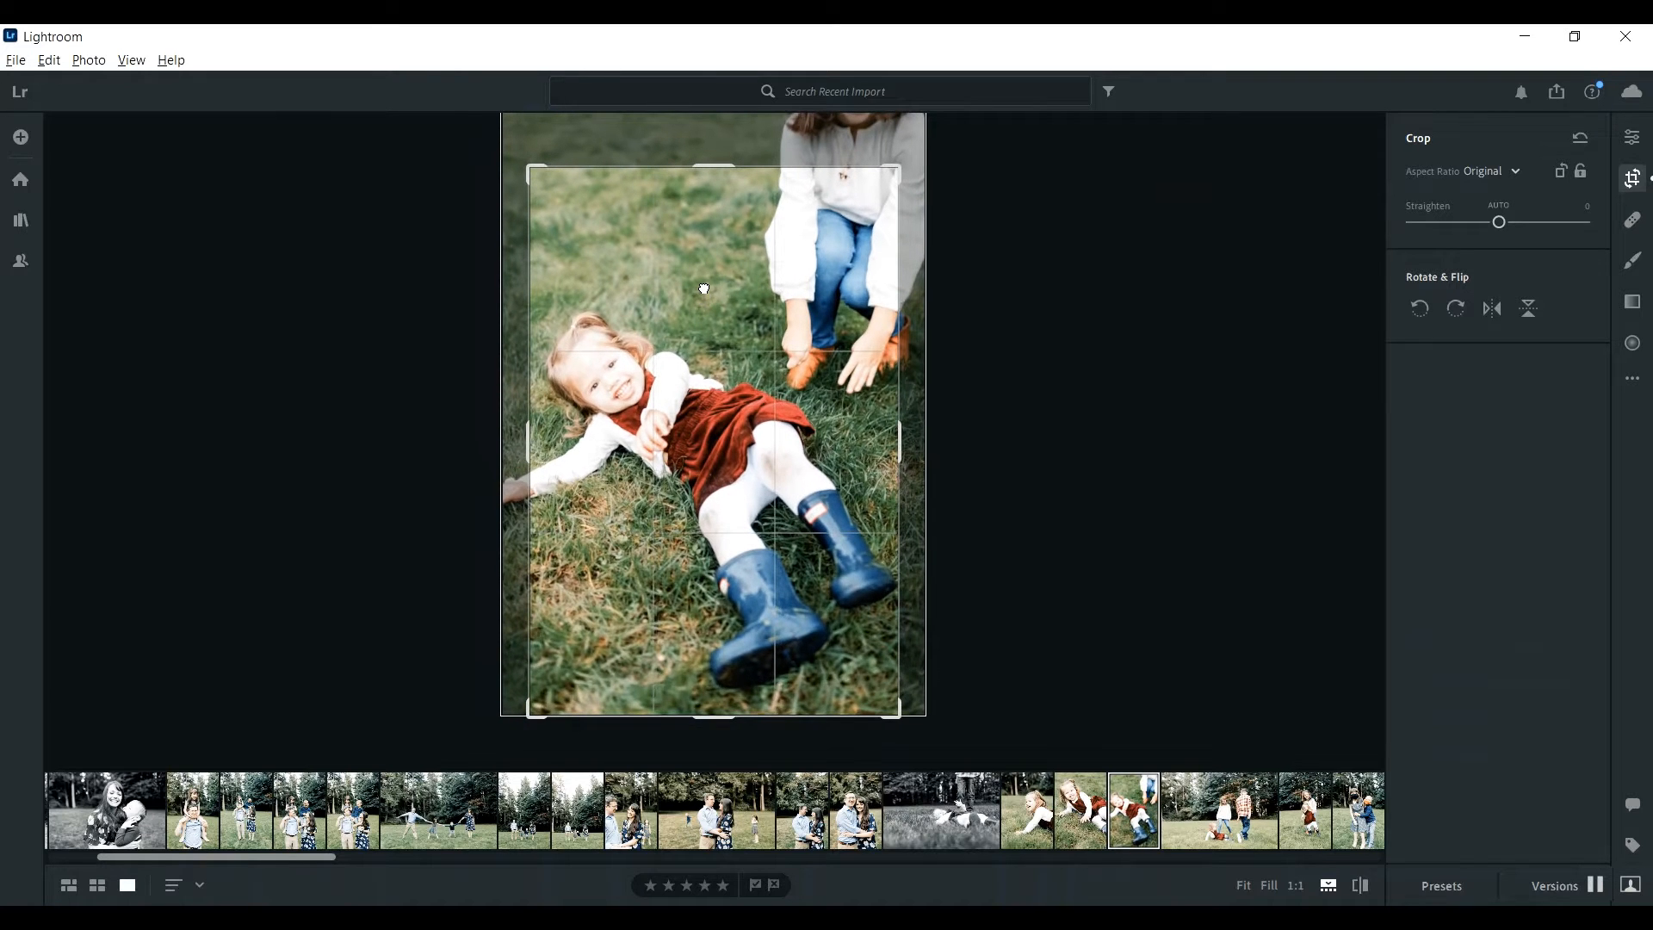
key(Return)
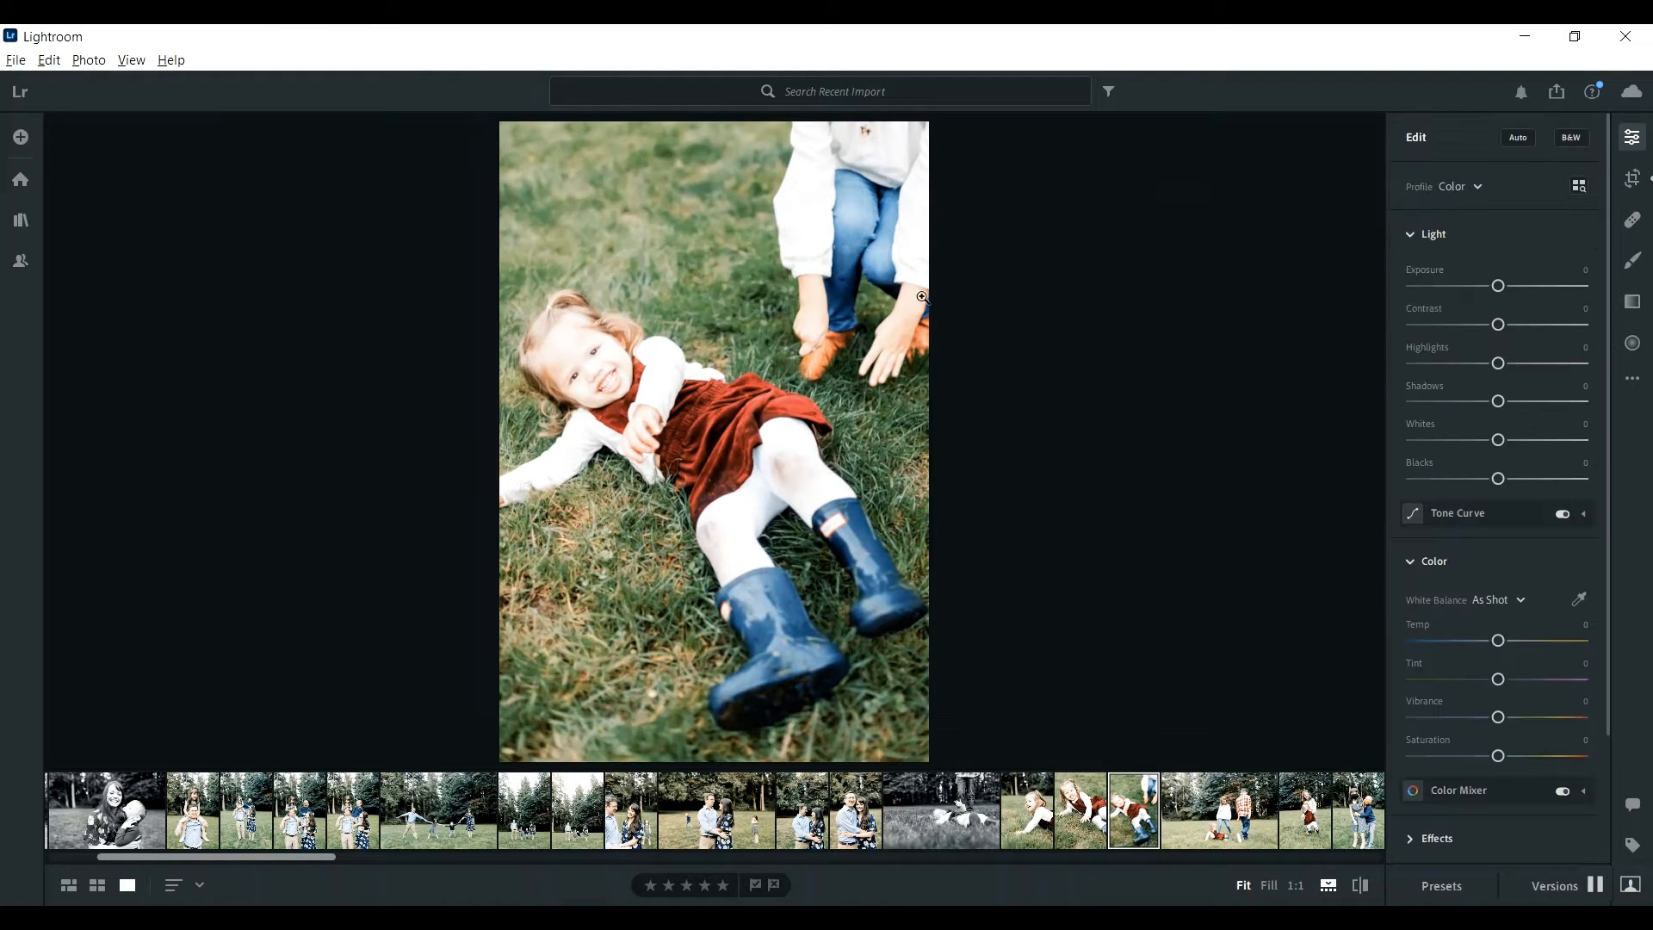
Reshape the crop to a custom aspect ratio that keeps both of the woman's arms in the frame.
click(1632, 179)
mouse_move(889, 170)
mouse_down()
mouse_move(933, 115)
mouse_move(941, 151)
mouse_move(898, 185)
mouse_up()
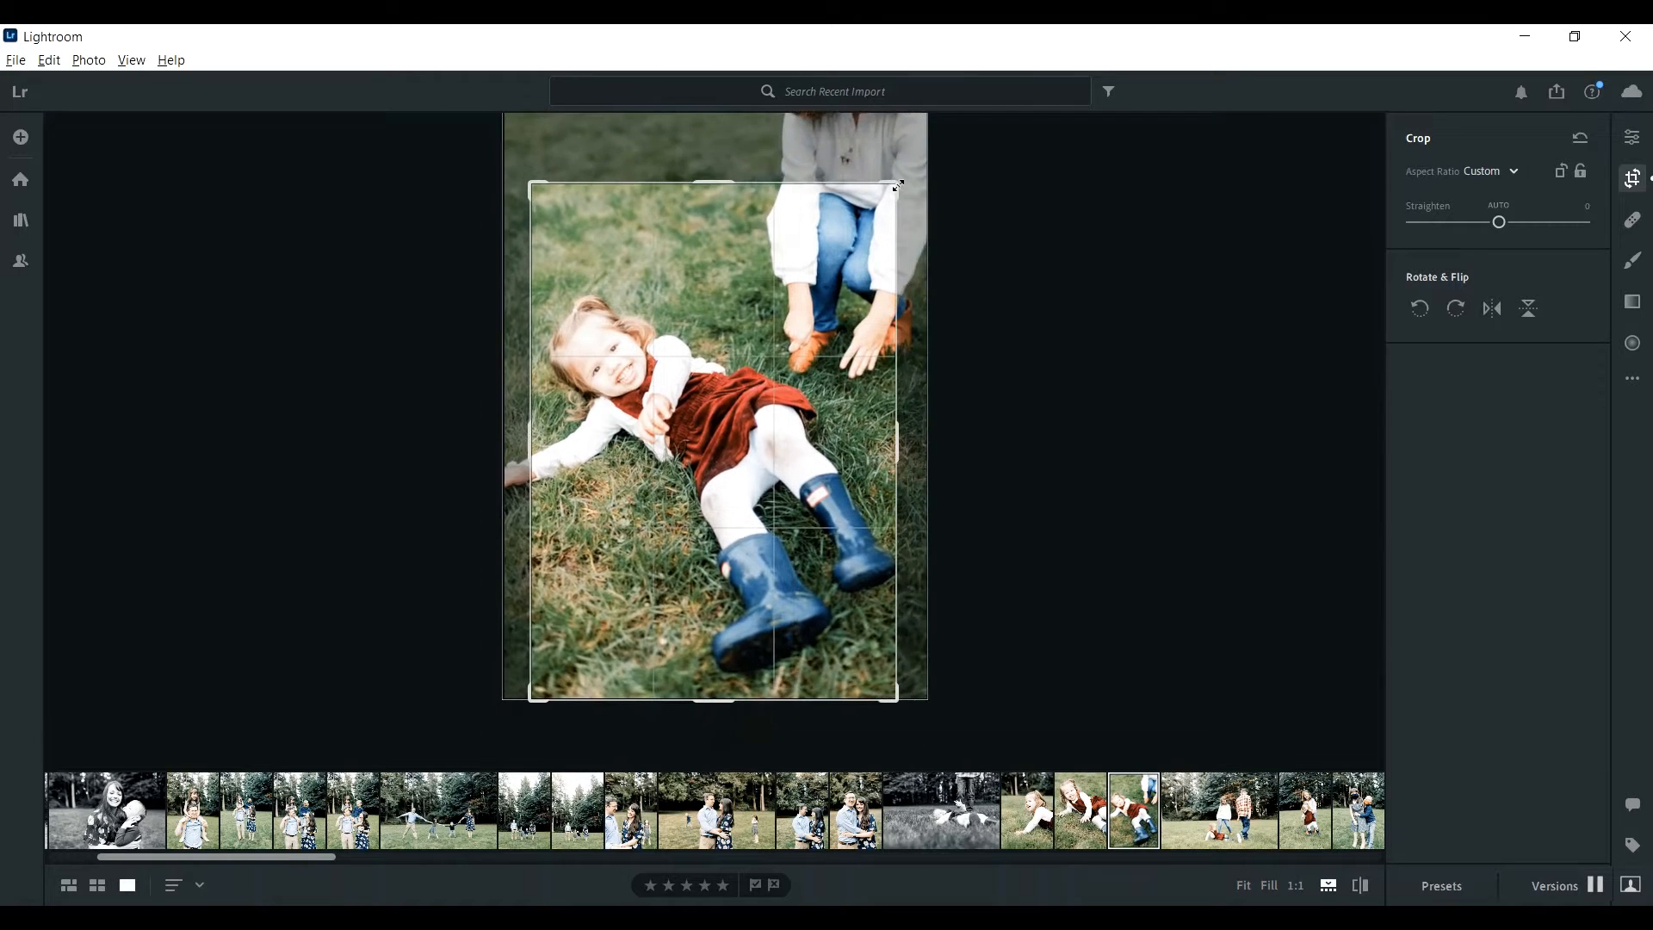
key(Return)
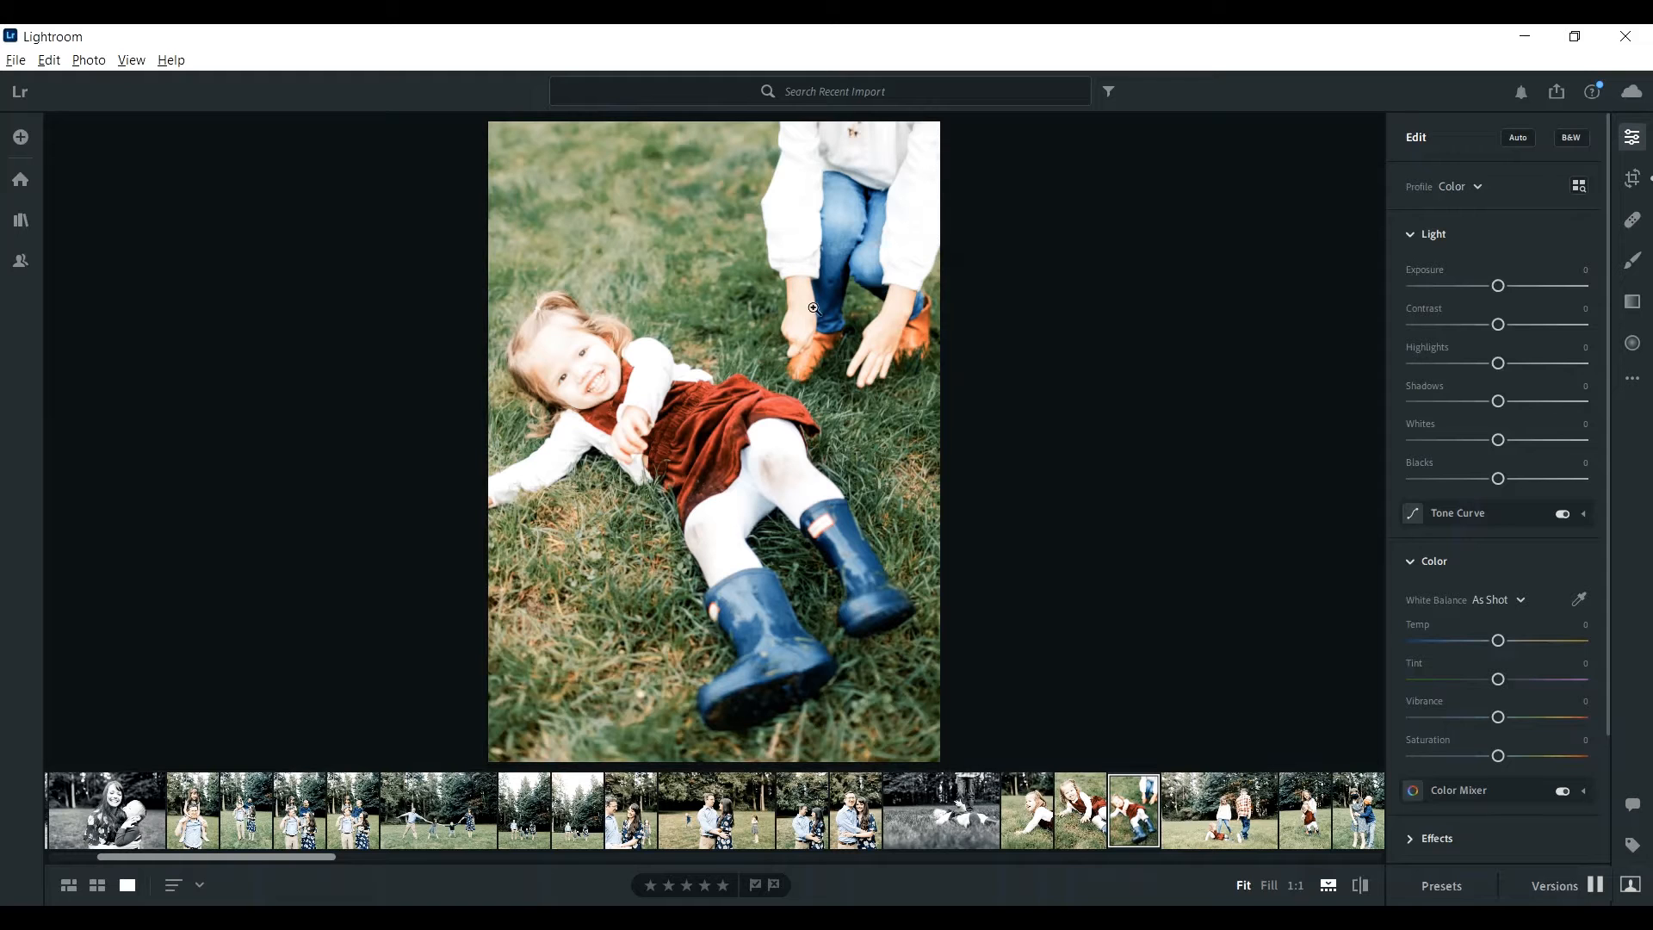
Pull the crop's upper-right corner inward to cut off more of the woman's upper body, and apply the crop.
click(1633, 178)
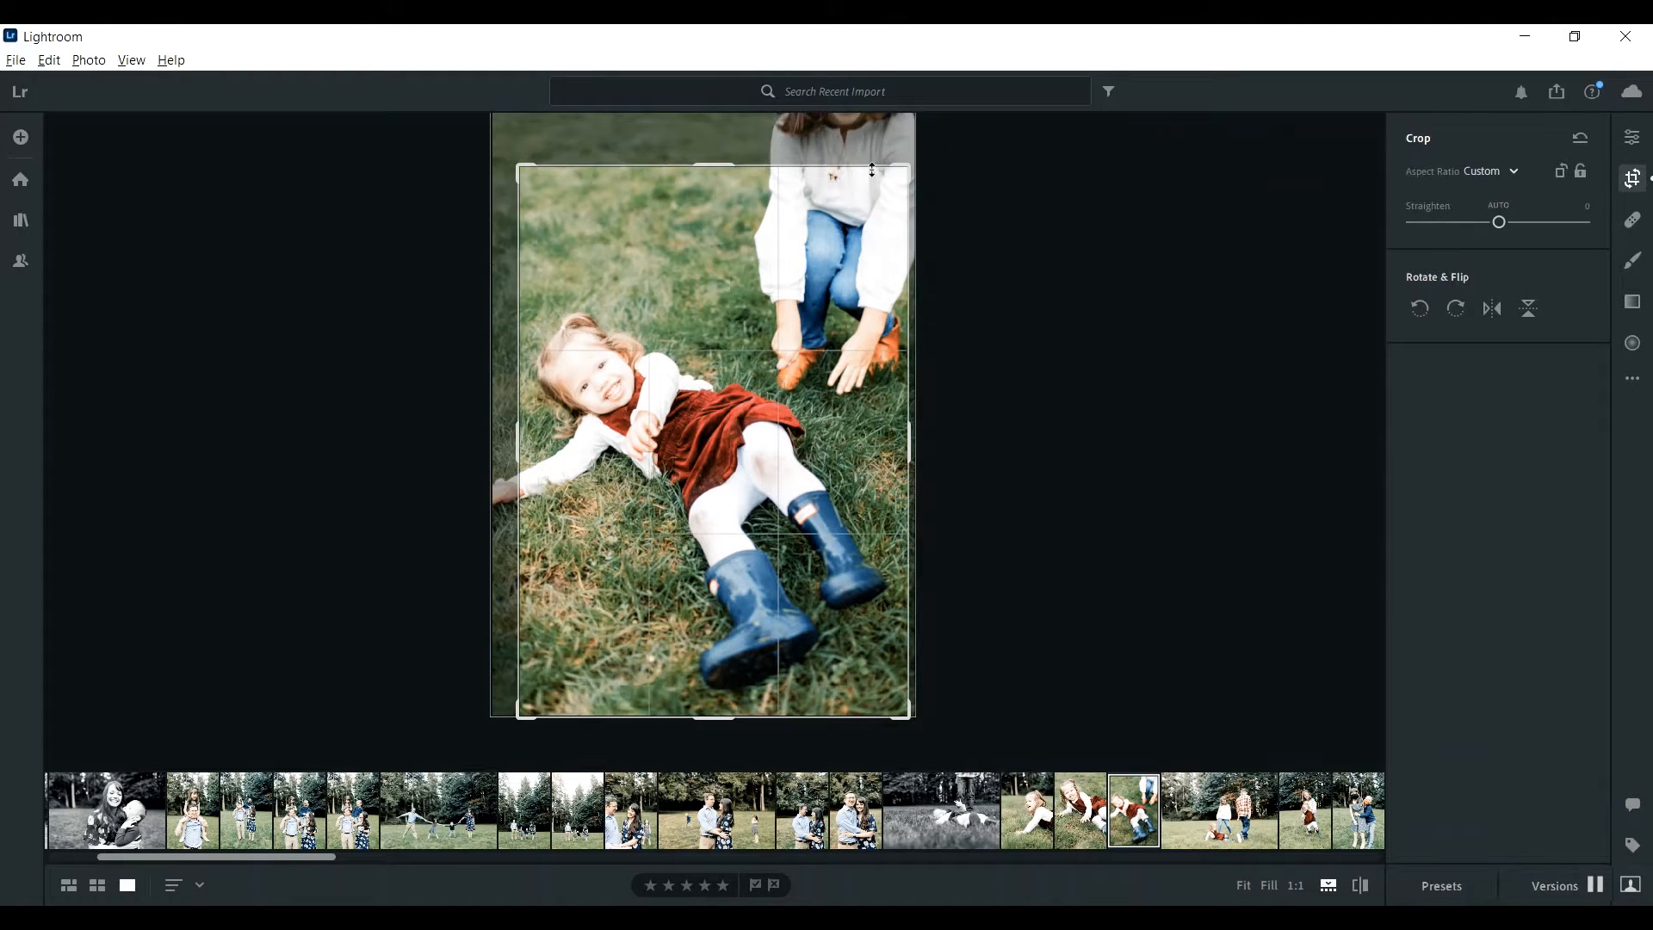
drag(910, 162, 895, 173)
key(Return)
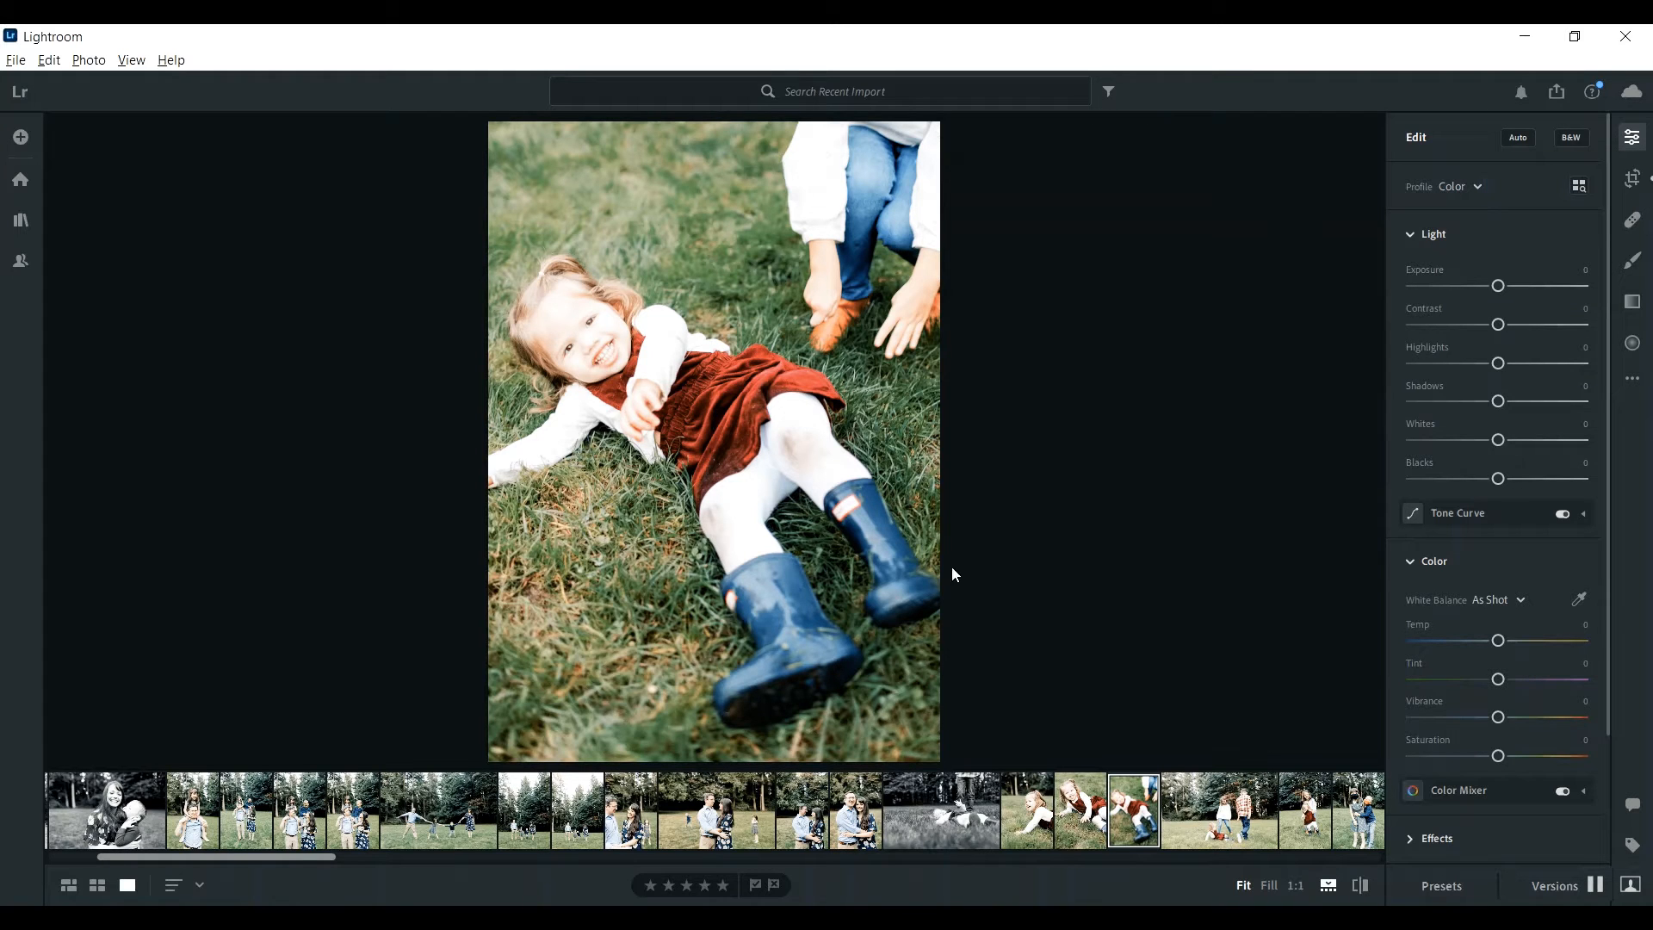
Expand the crop of the girl lying in blue boots from its upper-right corner to include more of the woman, and apply it.
click(1633, 178)
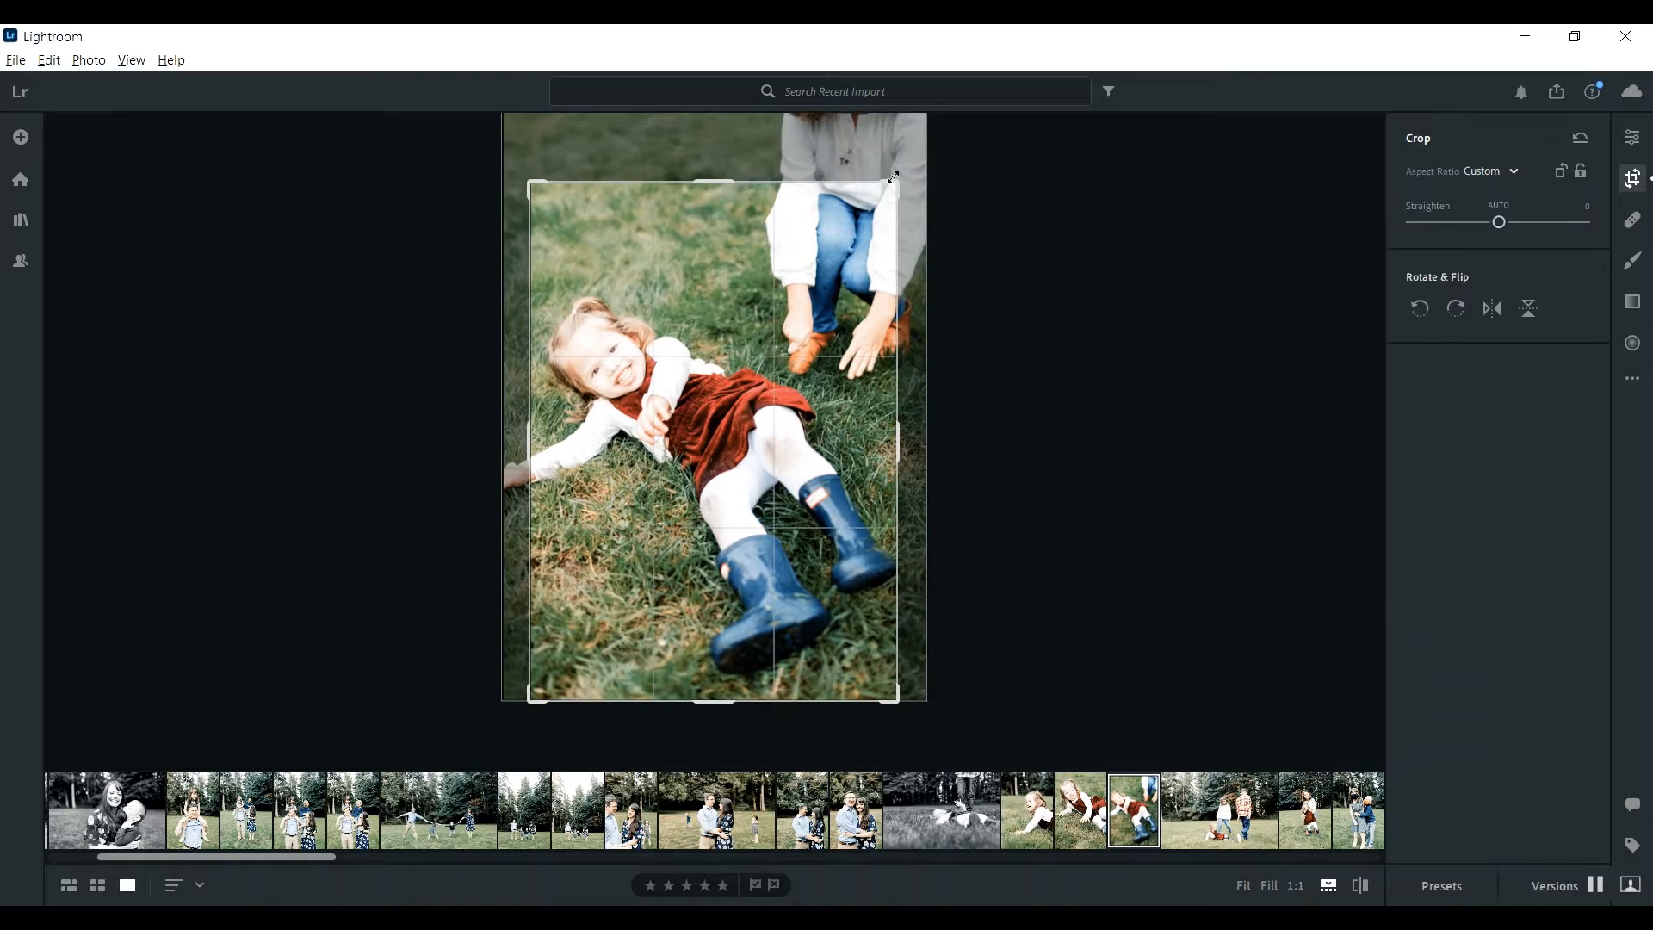
key(Return)
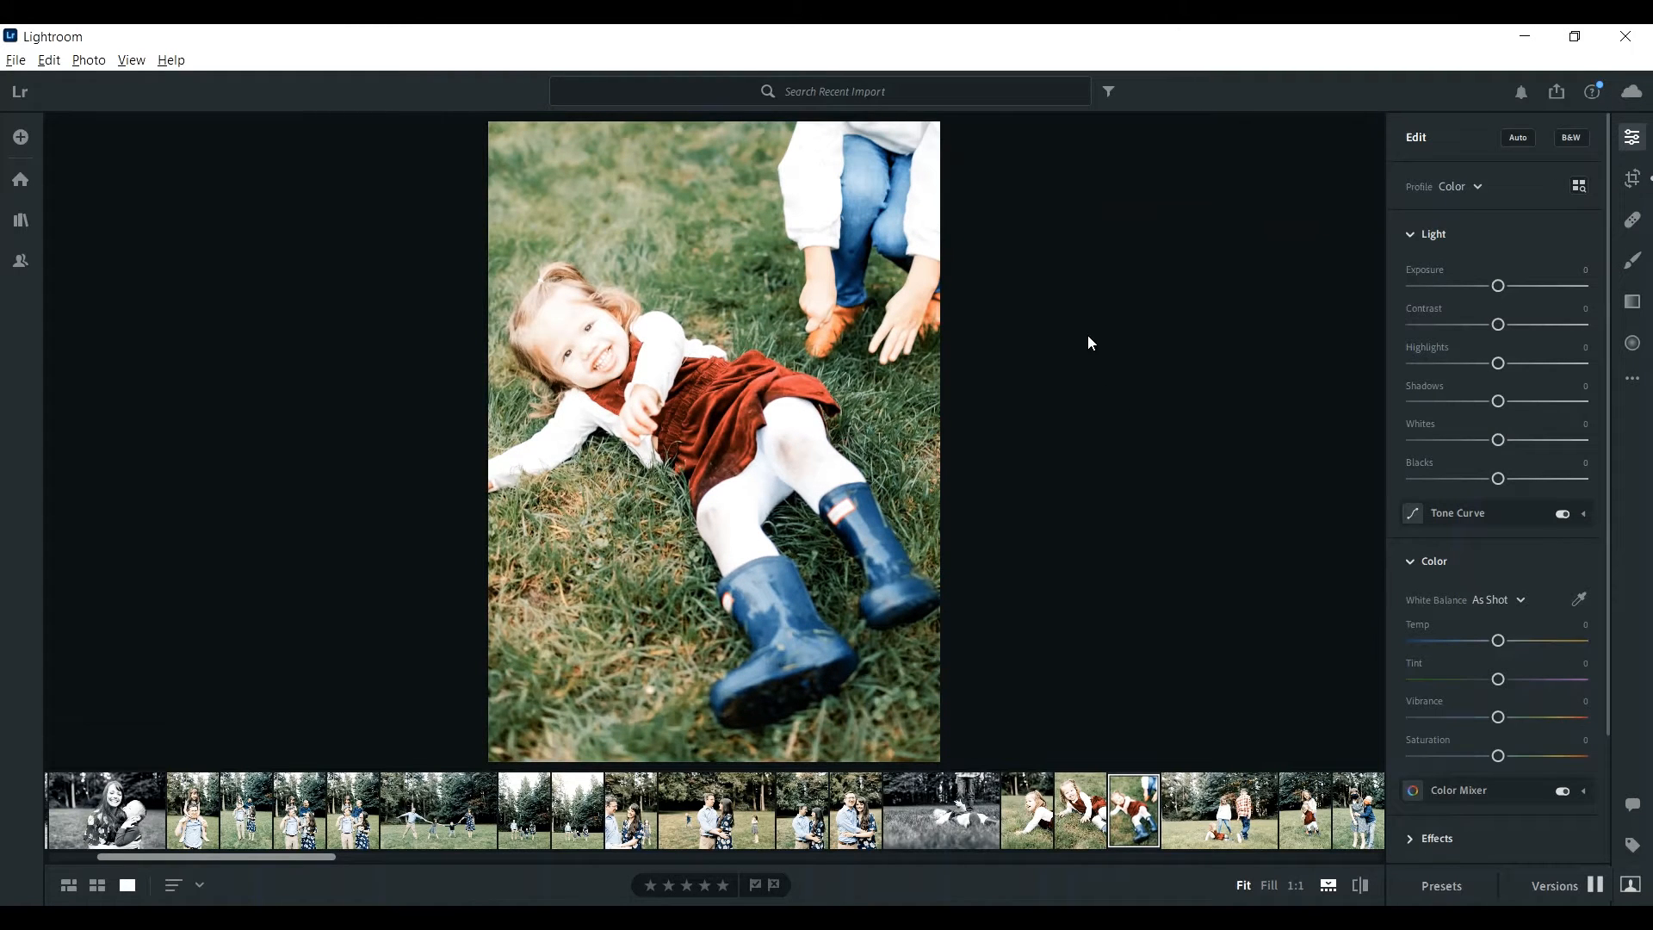
click(1632, 178)
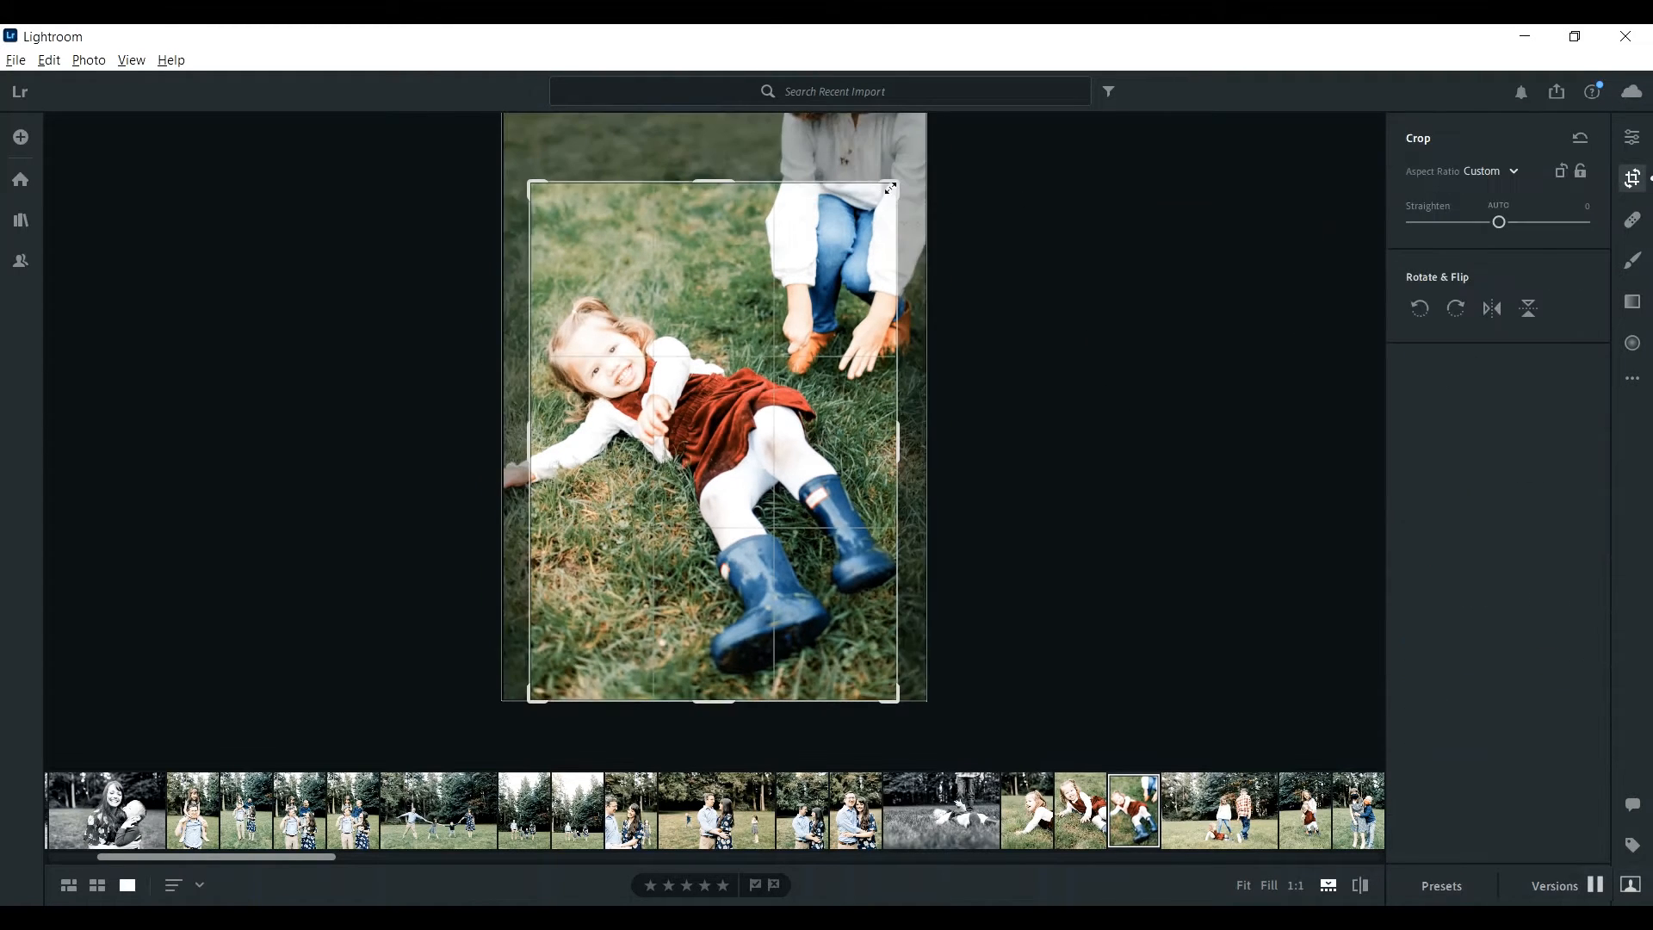
drag(898, 183, 921, 165)
key(Return)
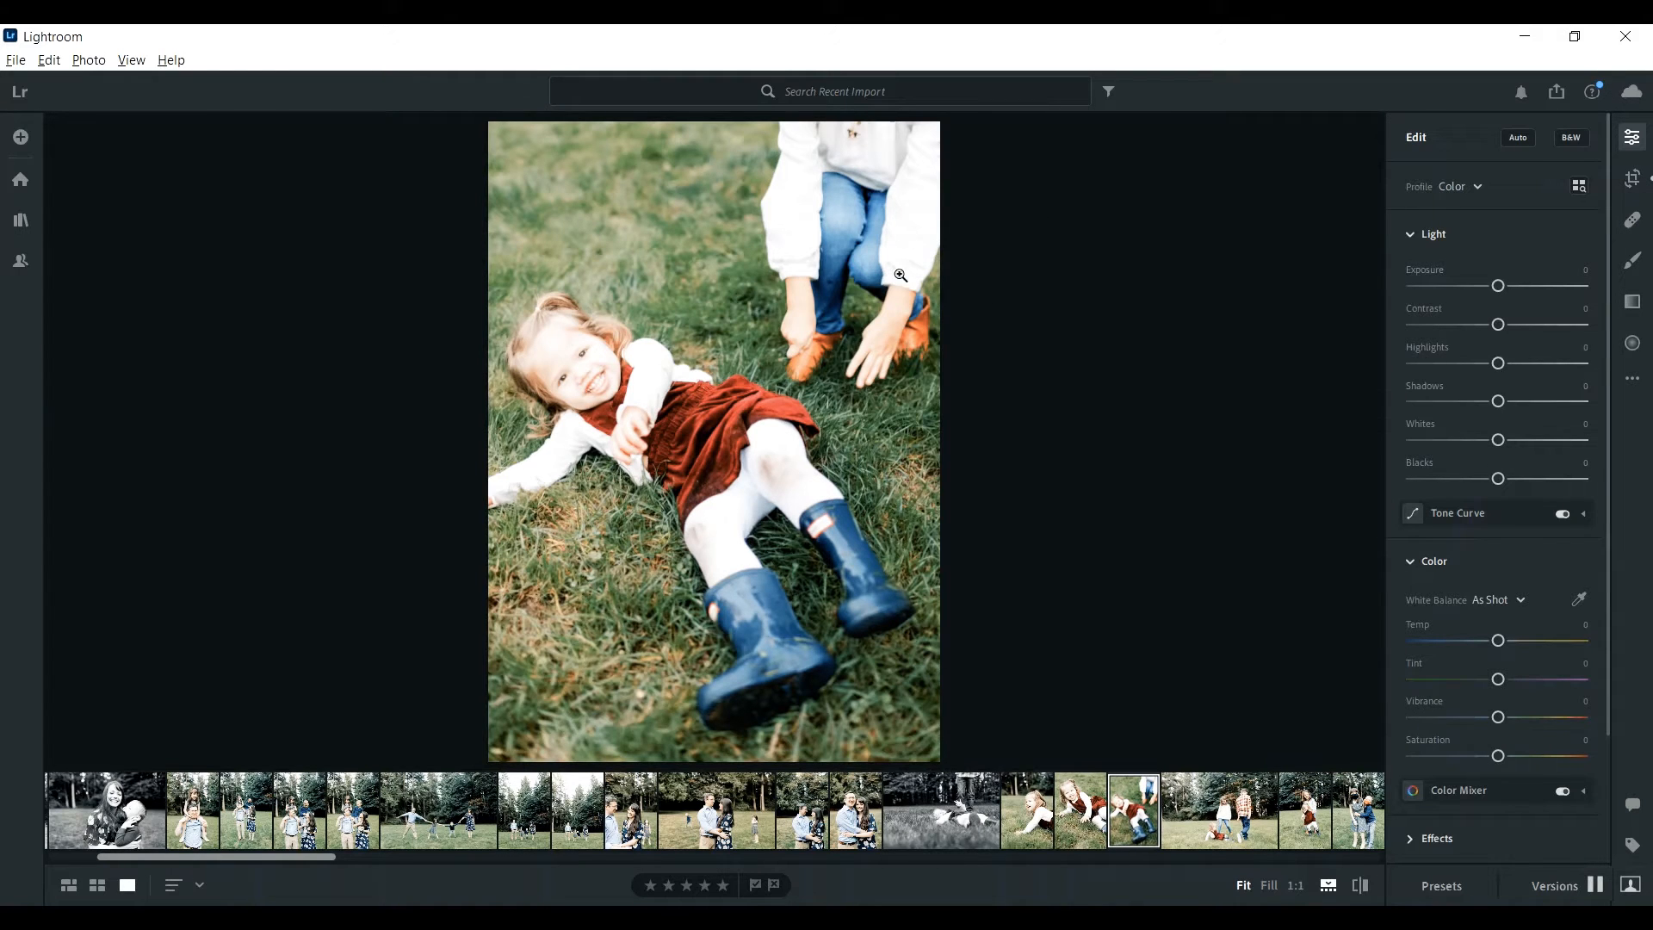
Straighten the photo of the three children playing on the grass slightly and apply the crop.
key(Right)
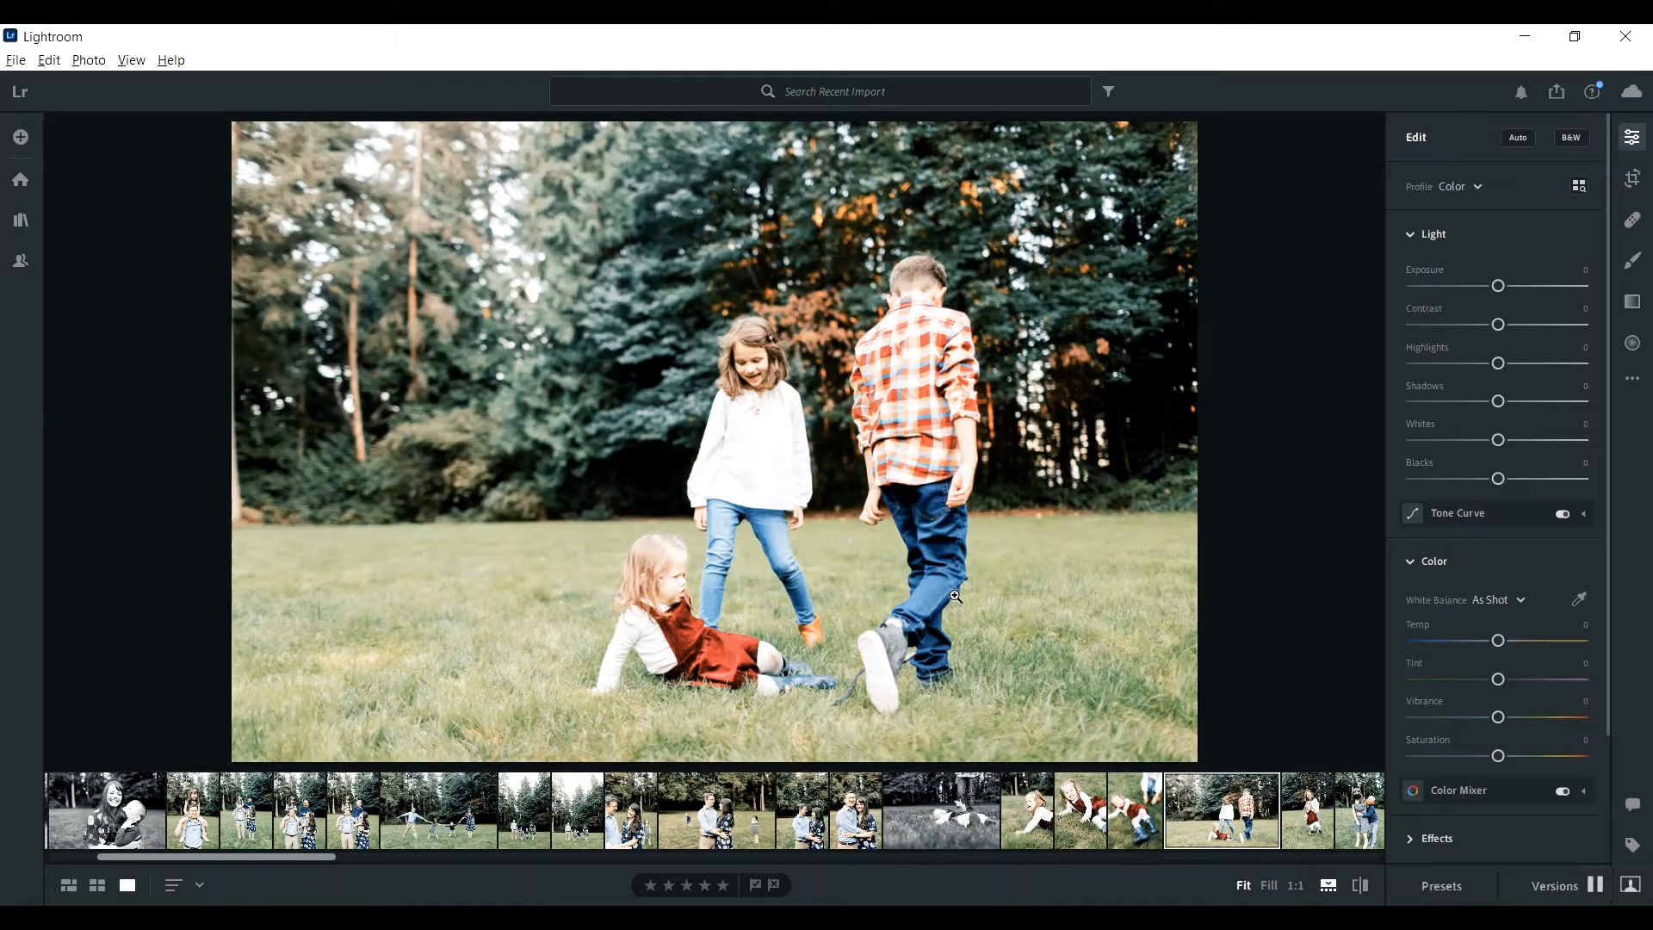
click(1632, 179)
key(Return)
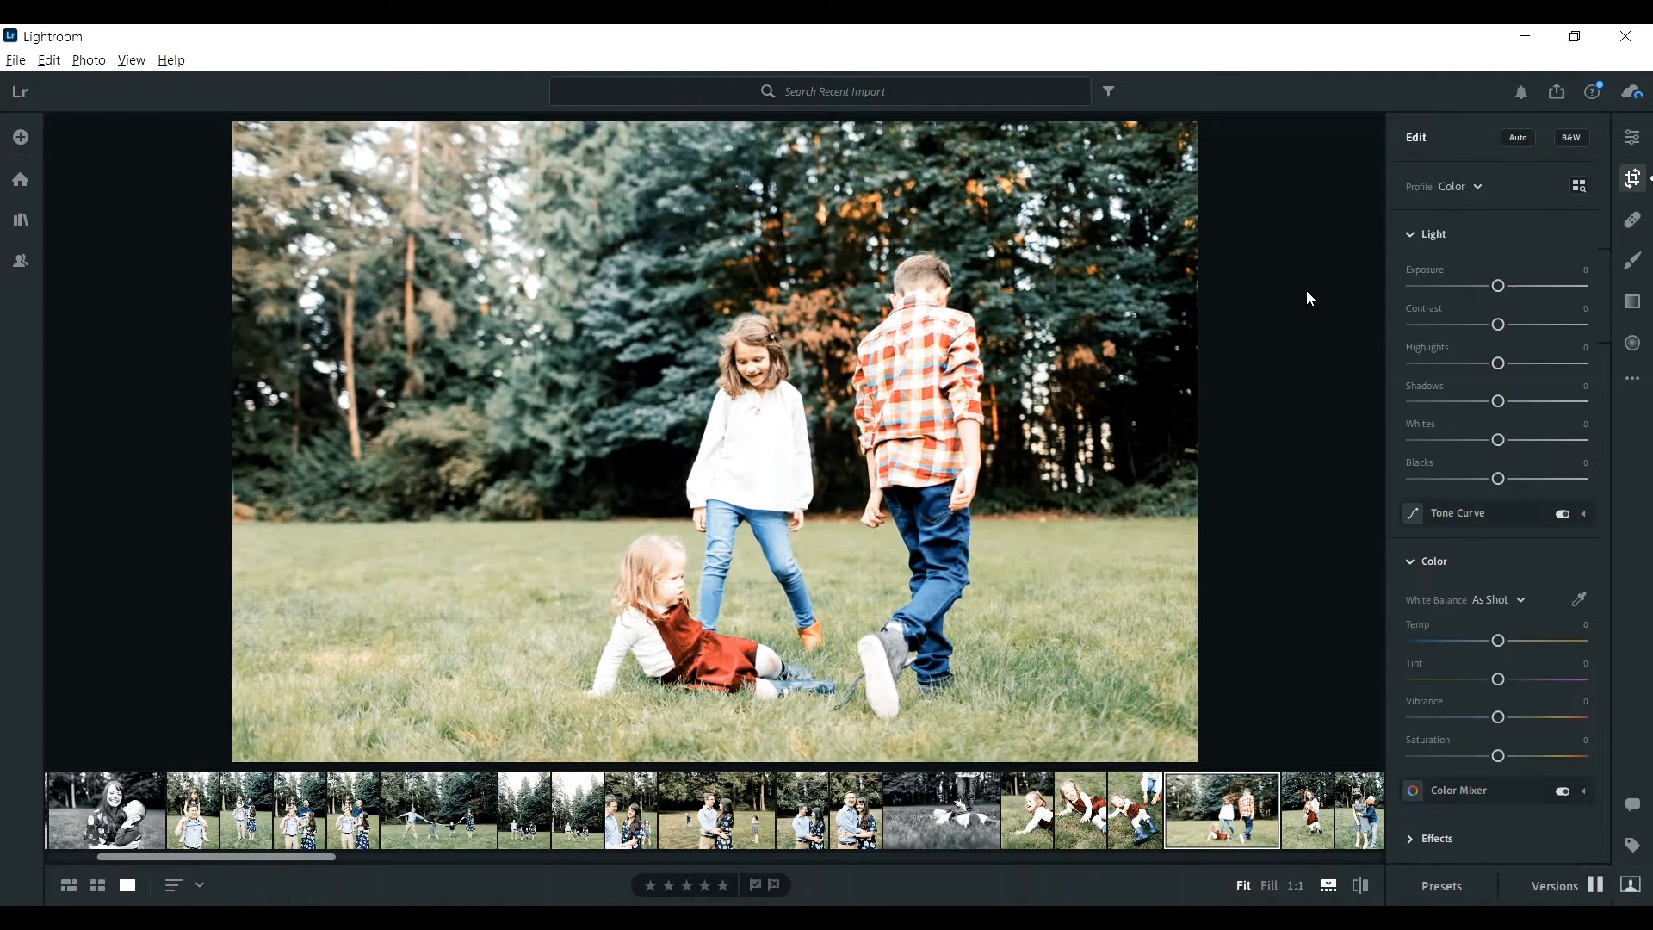
Straighten the portrait of the older girl holding the toddler to +1.20 and apply the crop.
key(Right)
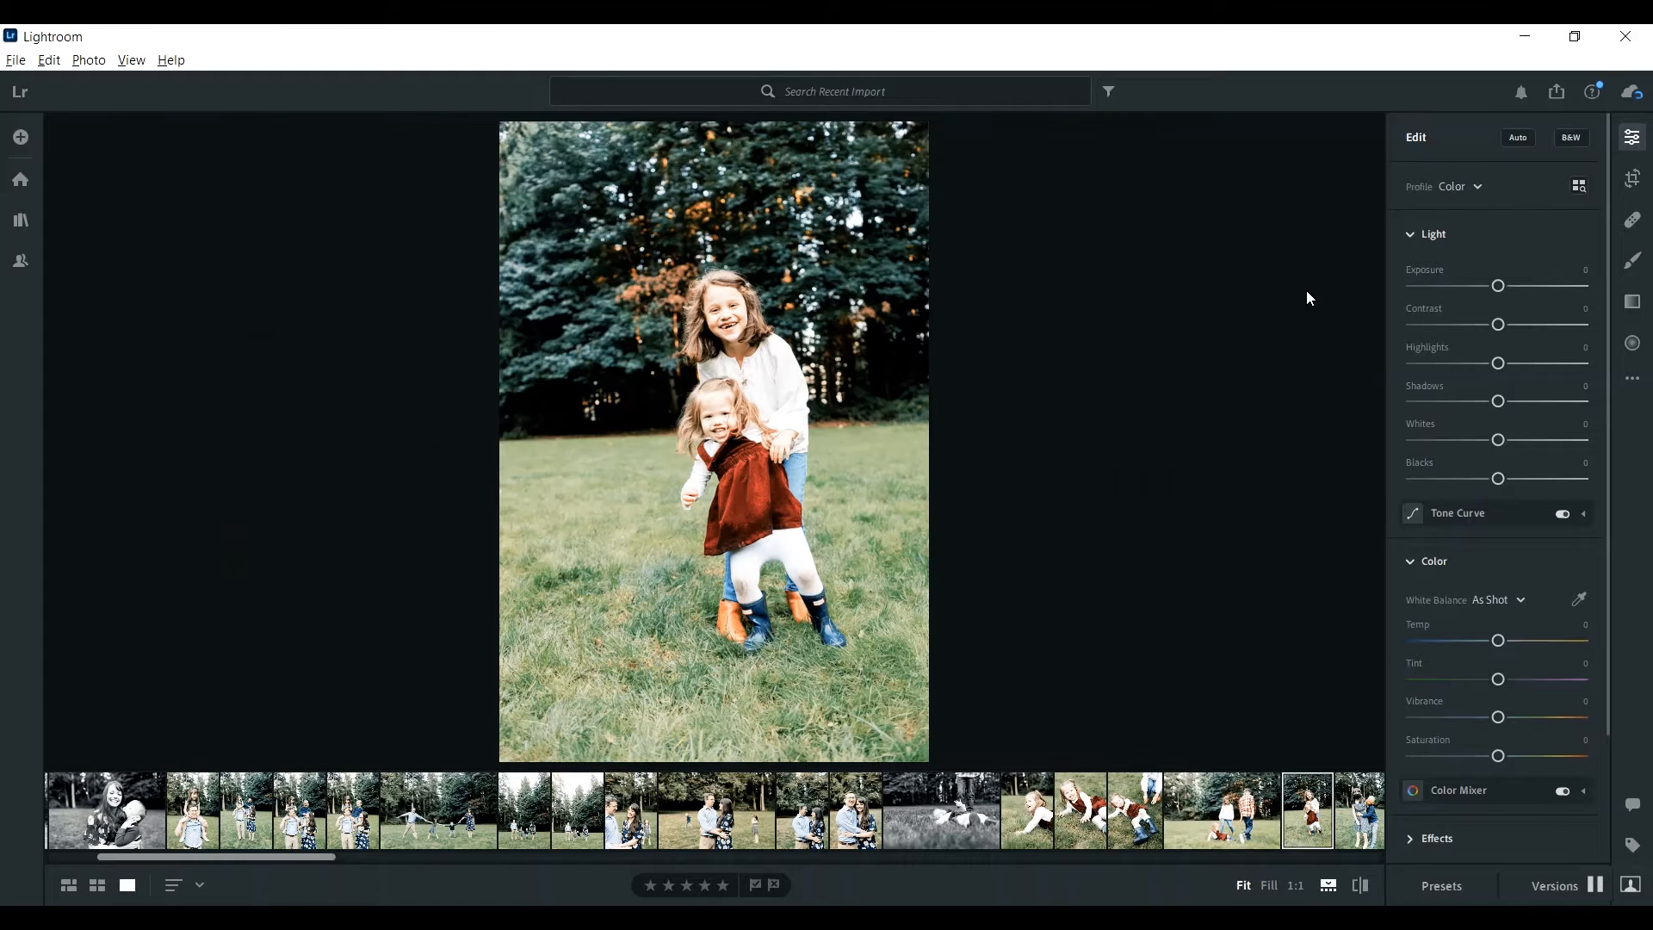
key(c)
drag(1313, 252, 1247, 304)
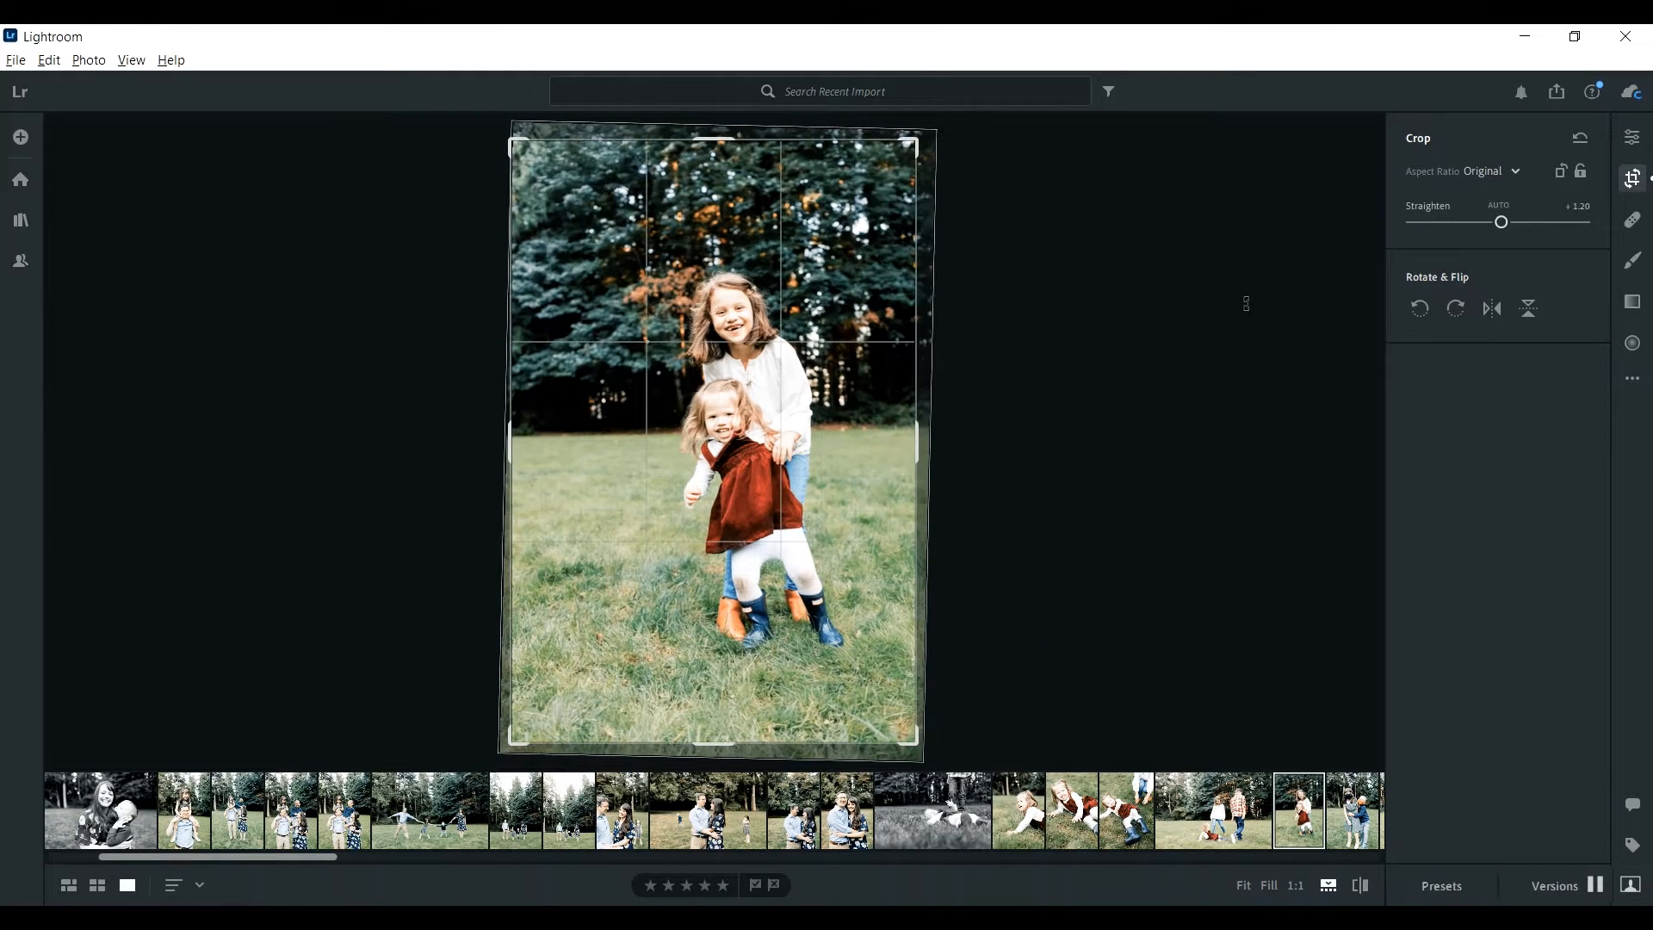
key(Return)
Crop the photo of the boy in the blue mask holding the toddler from its upper-right corner to remove the bystander.
key(Right)
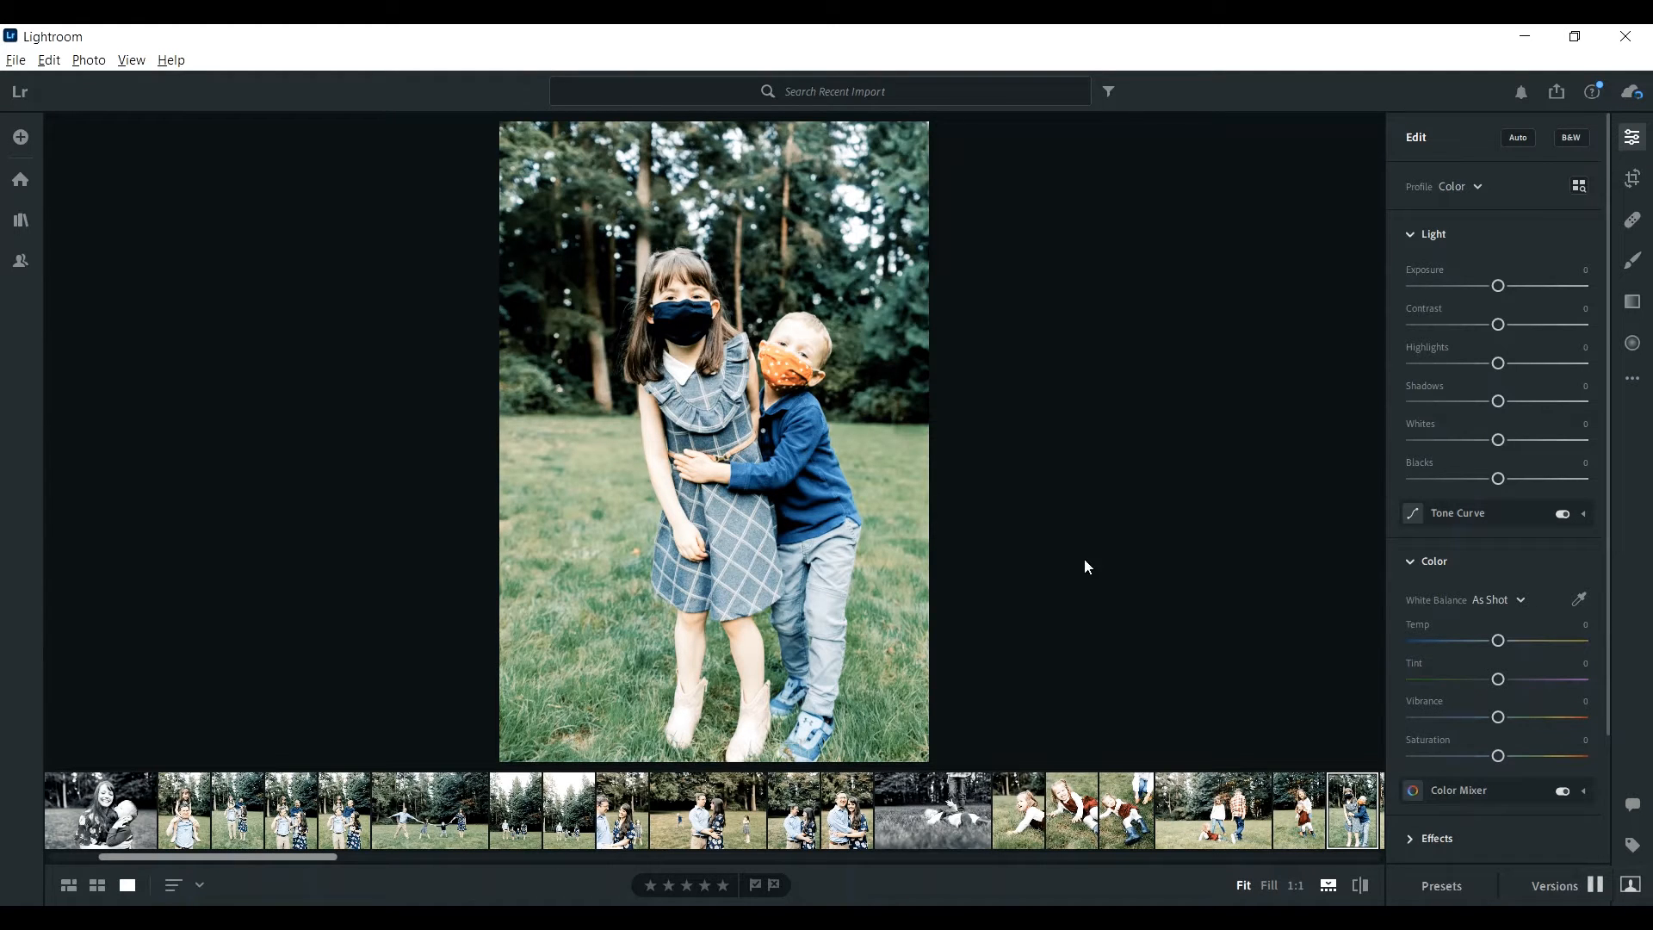
key(Right)
key(Right)
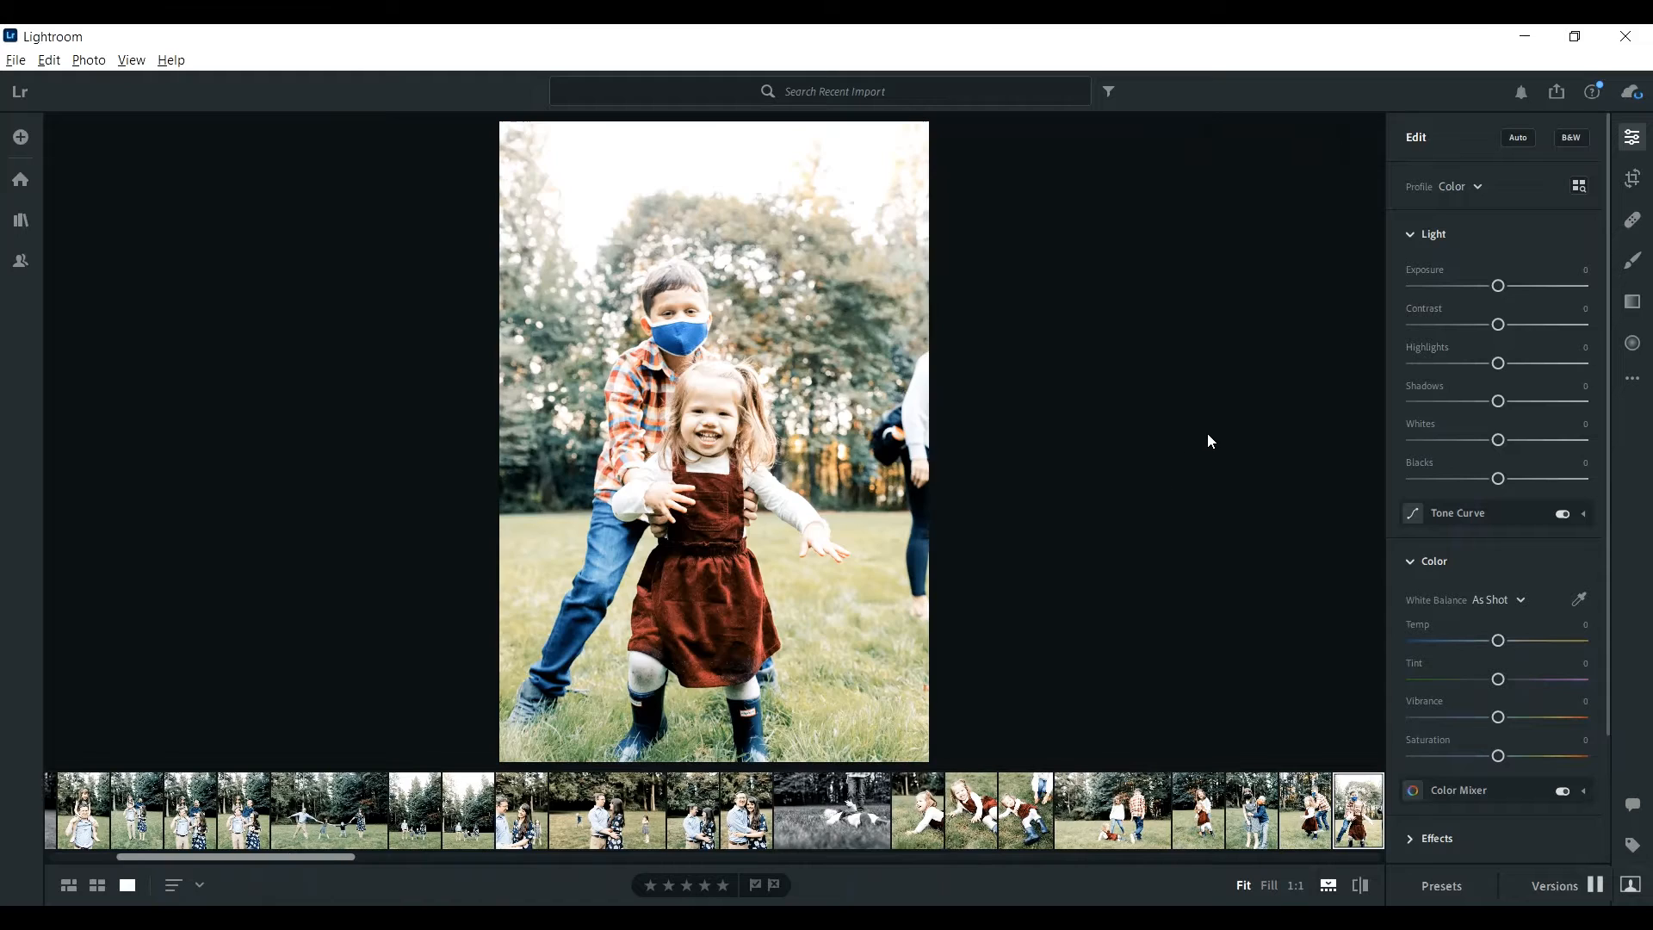
click(1631, 179)
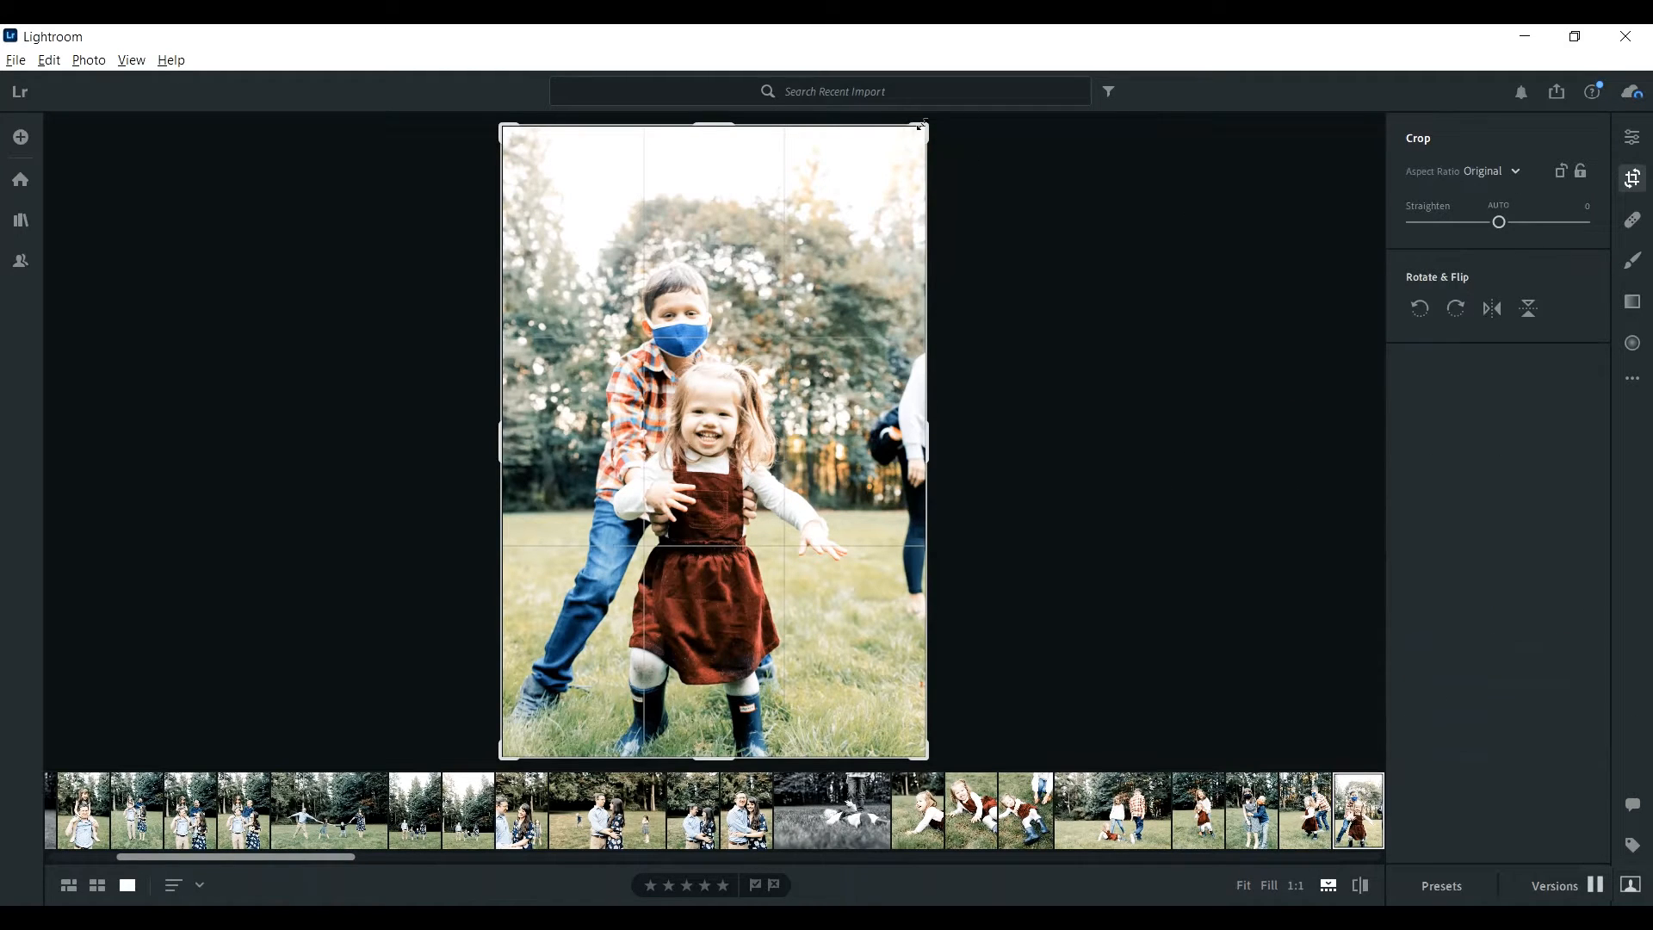
drag(923, 120, 886, 151)
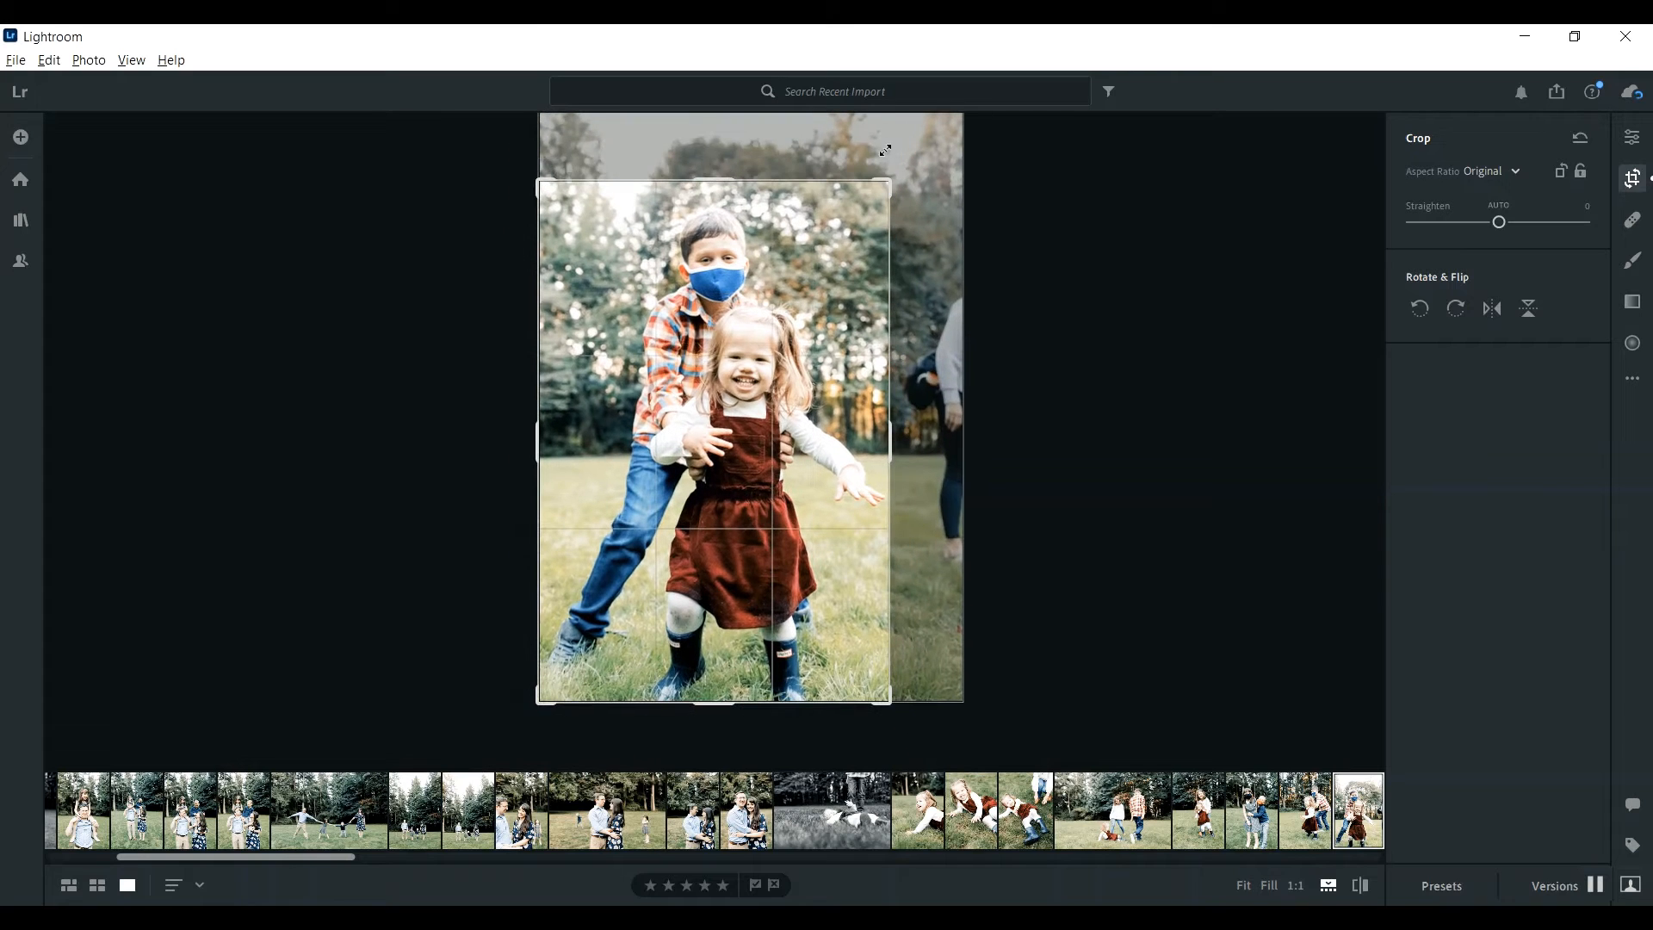
key(Return)
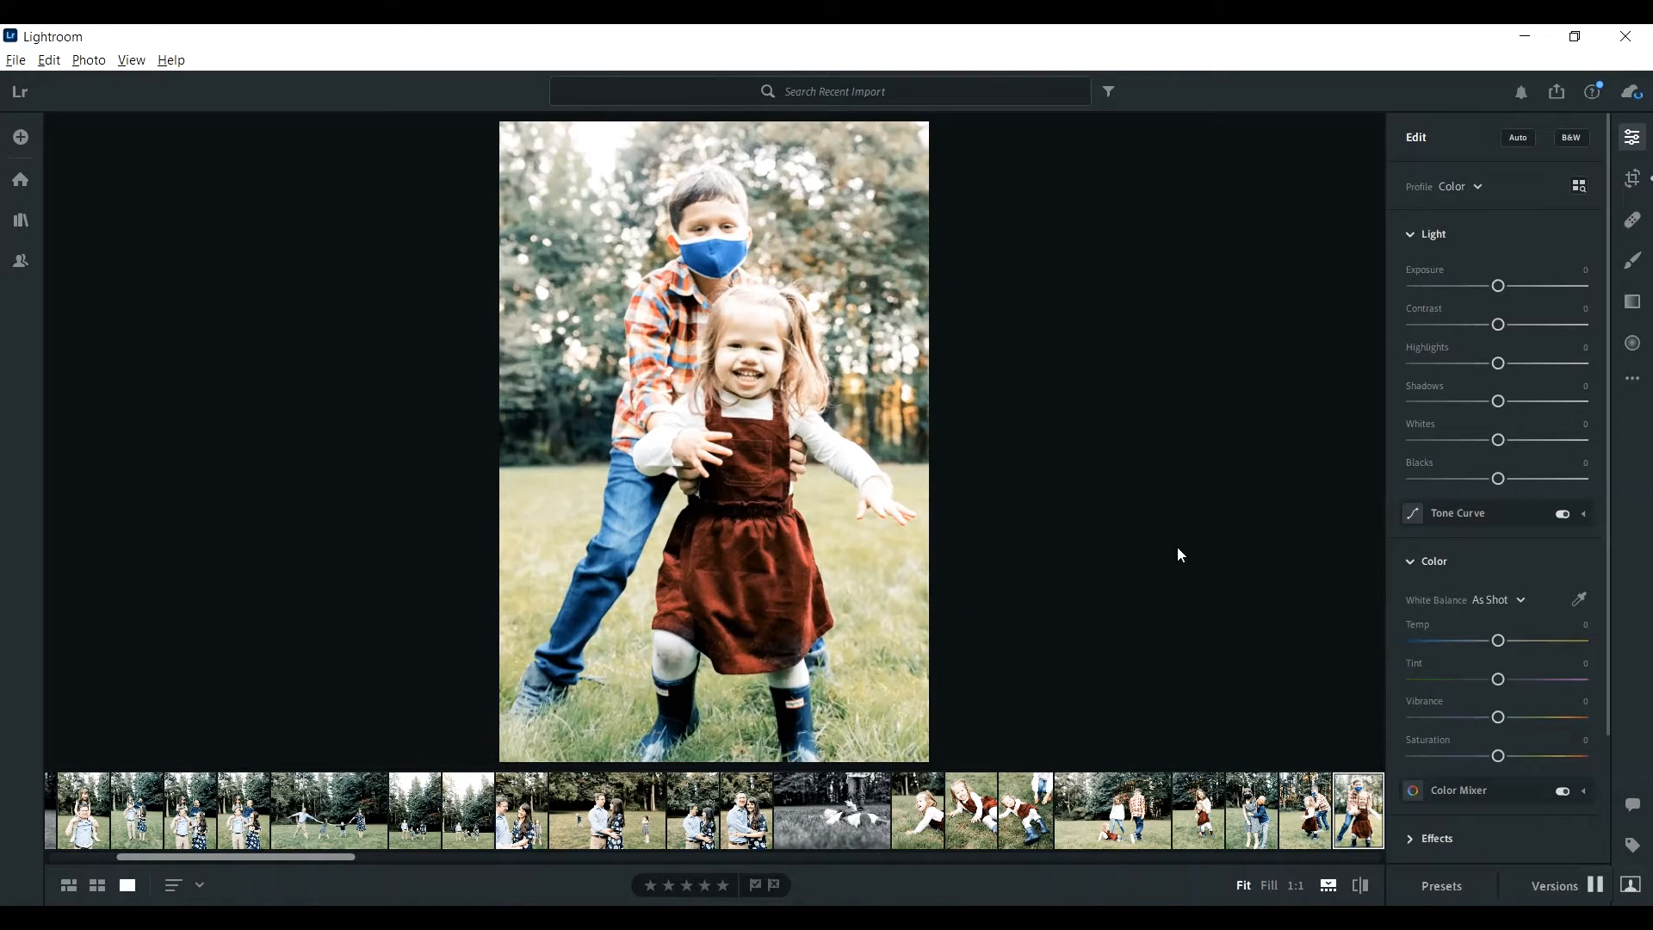
Straighten the photo of the toddler standing alone and crop in from the upper-right corner to cut out the bystander in blue.
key(Right)
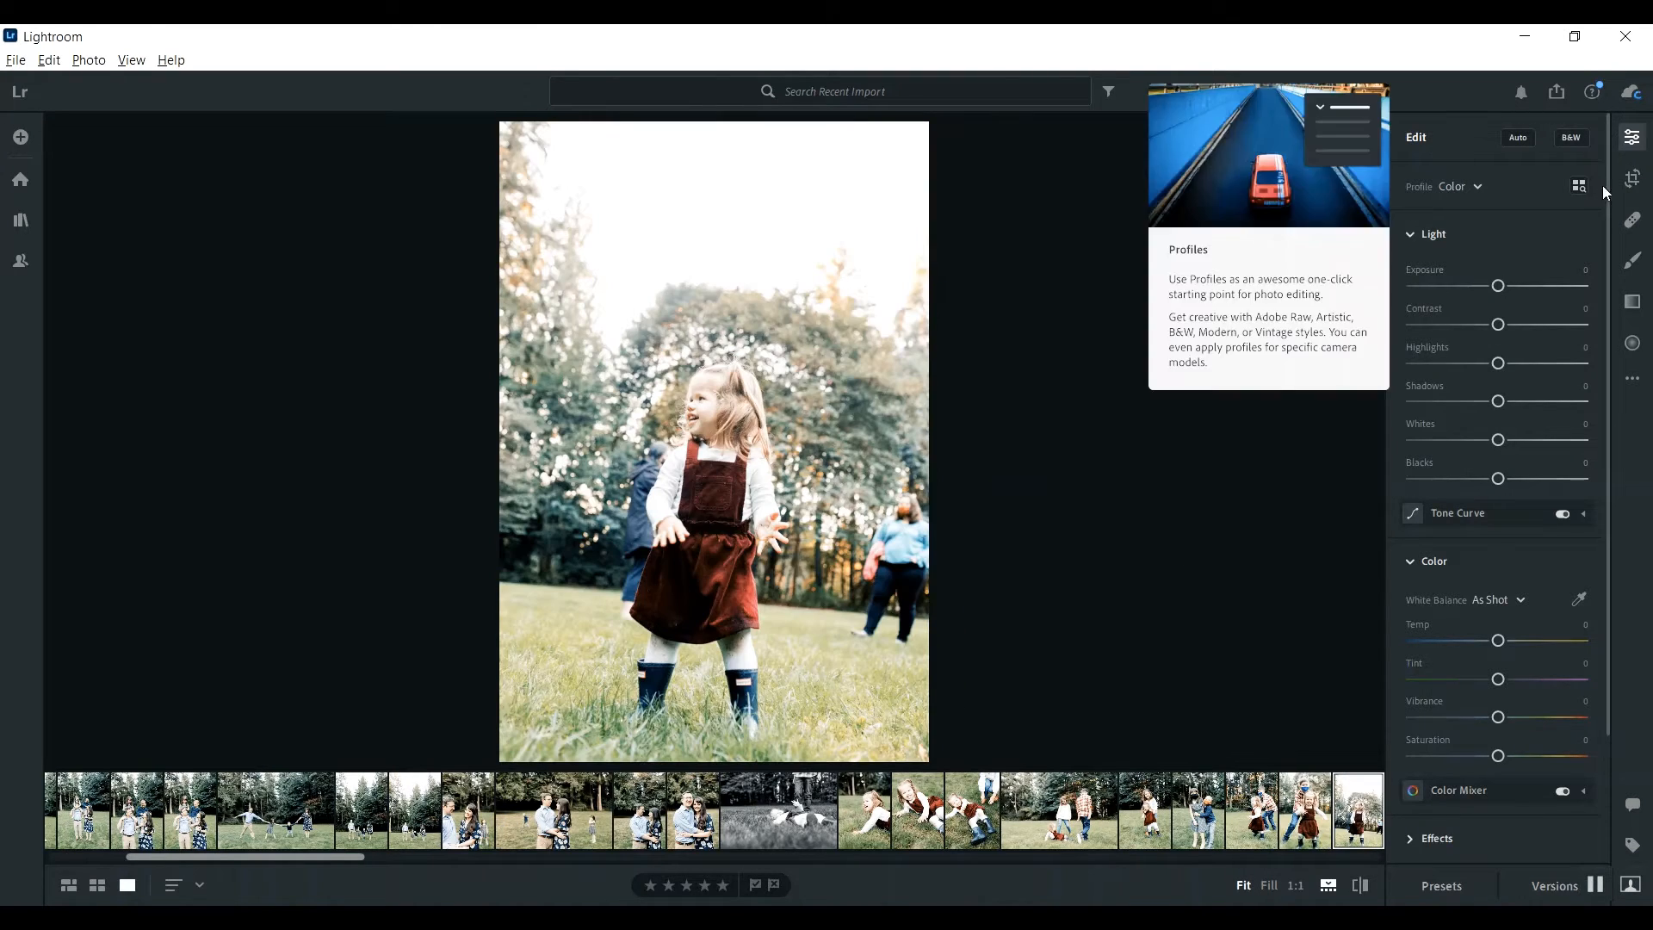
click(1633, 178)
drag(1074, 476, 1076, 449)
mouse_move(902, 162)
mouse_down()
mouse_move(893, 184)
mouse_move(878, 177)
mouse_up()
key(Return)
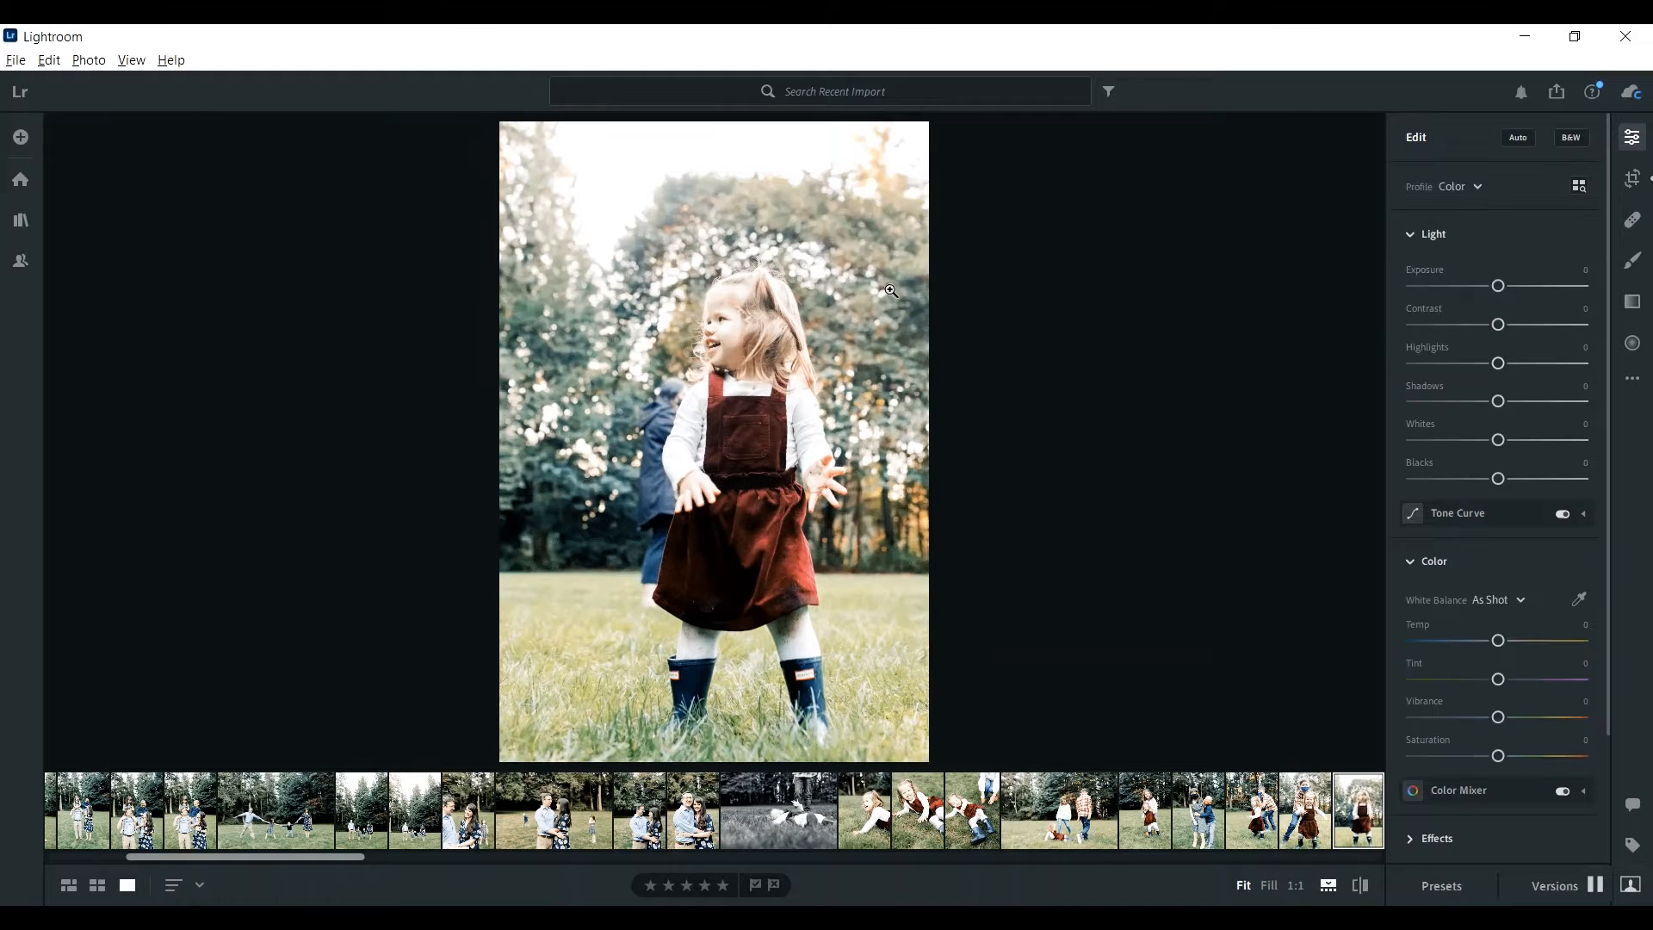
Straighten the photo of the crawling girl to +8.11, shift the image within the crop, and tighten it from the upper-right corner.
key(Right)
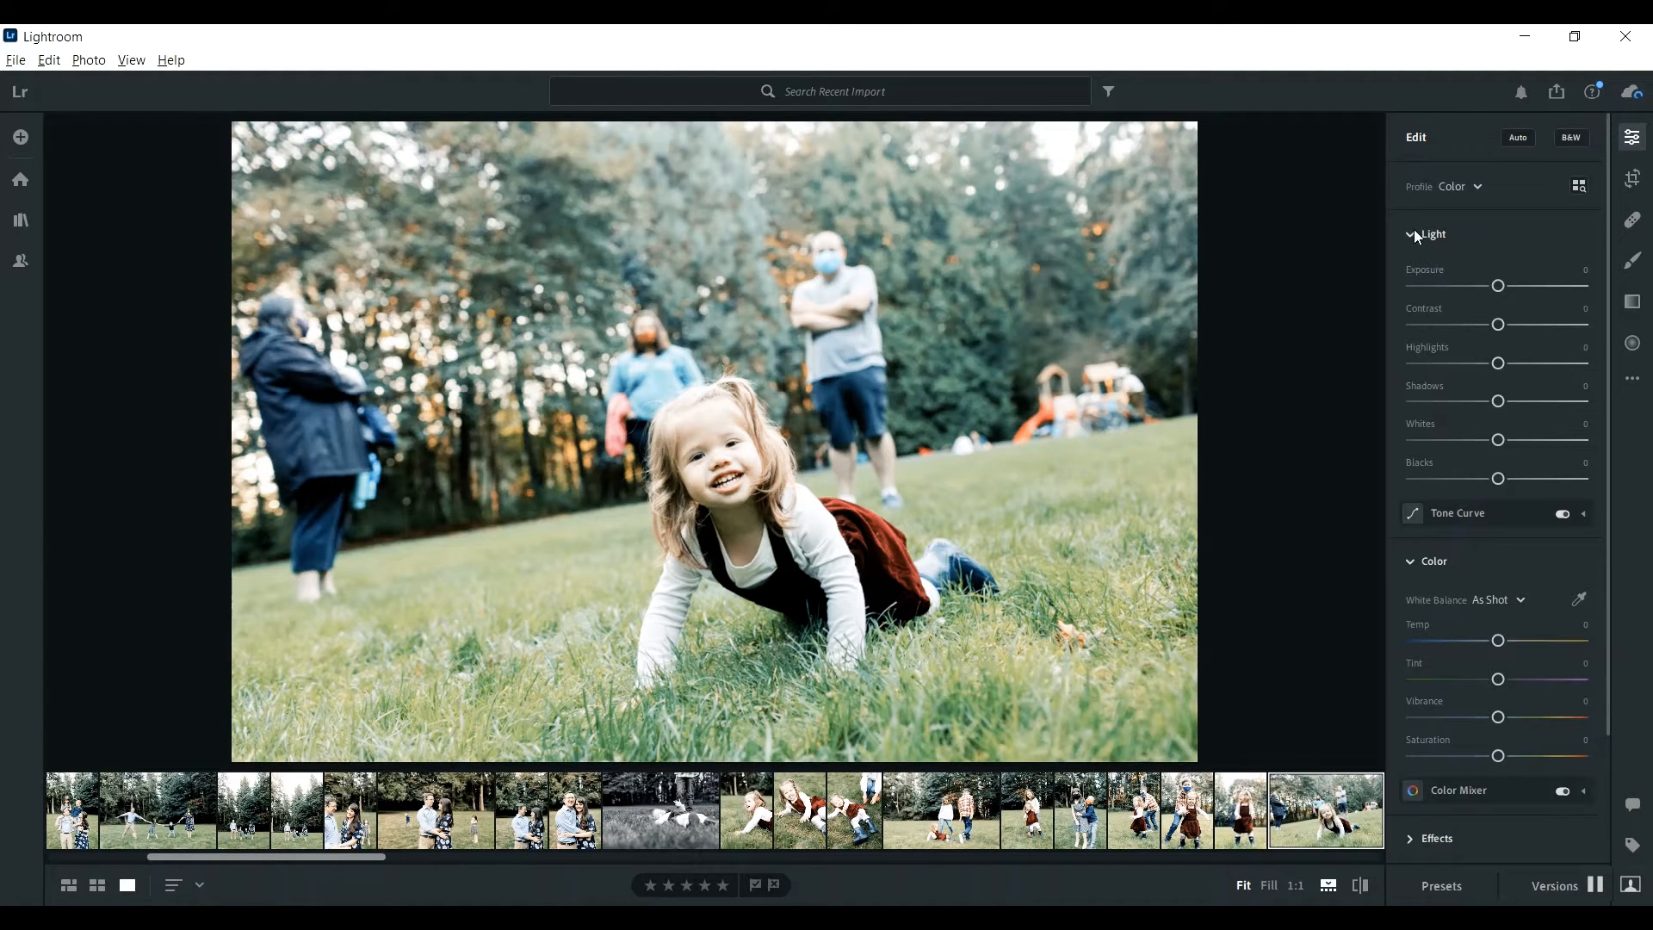
click(1632, 179)
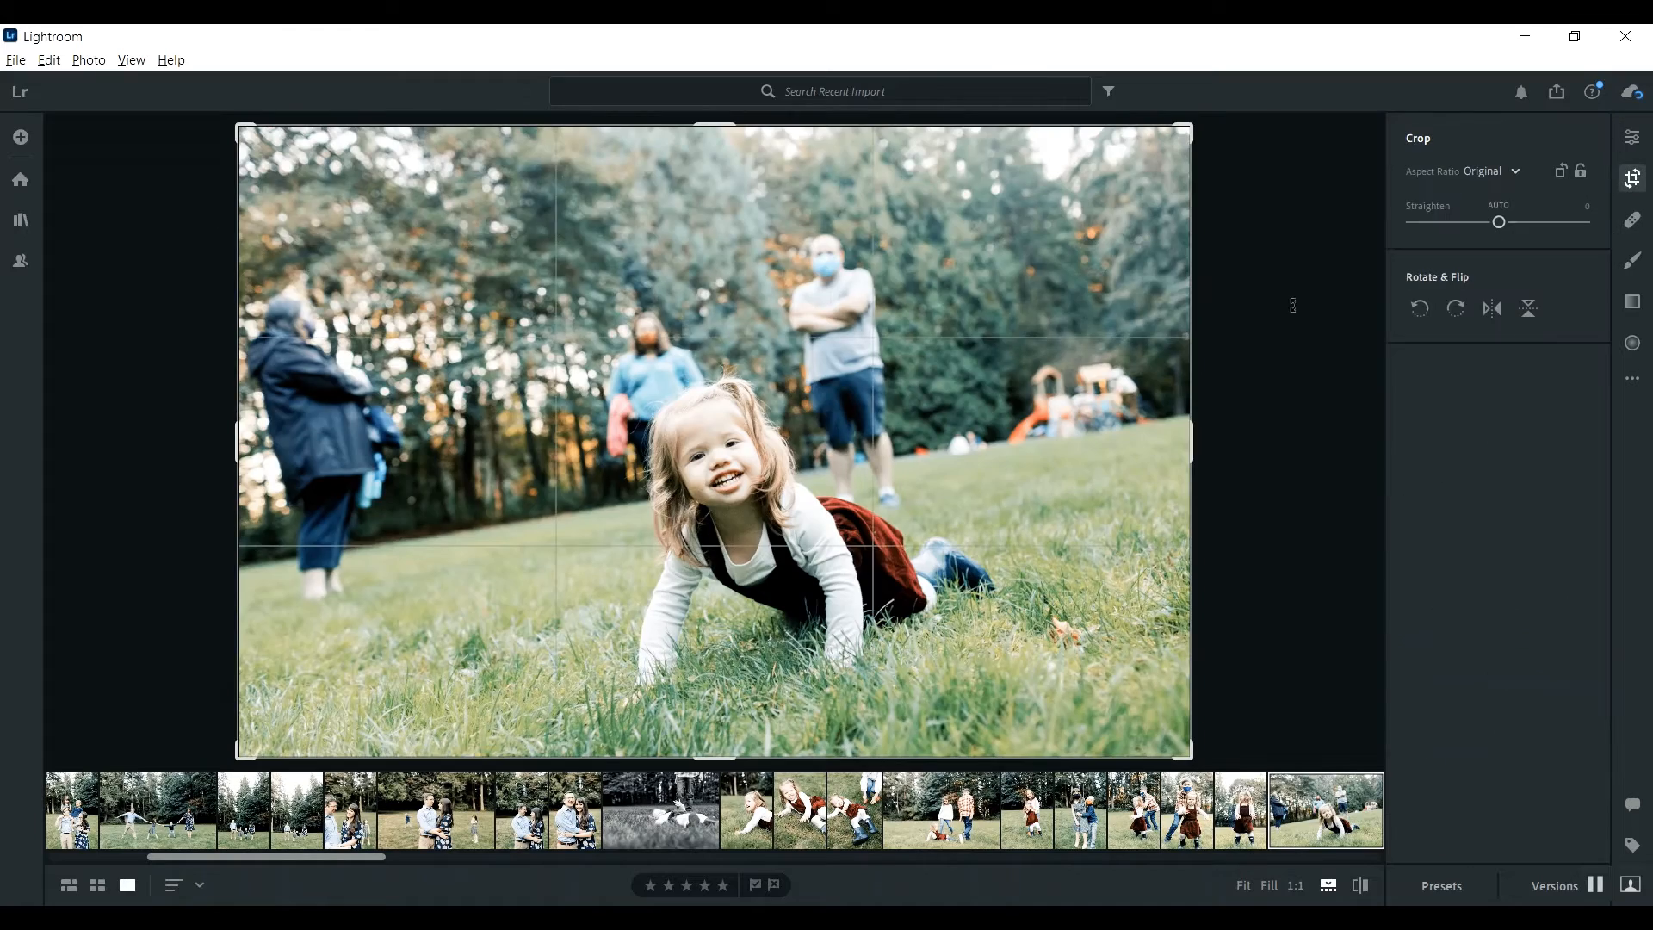
drag(1257, 275, 1288, 349)
drag(982, 403, 1031, 410)
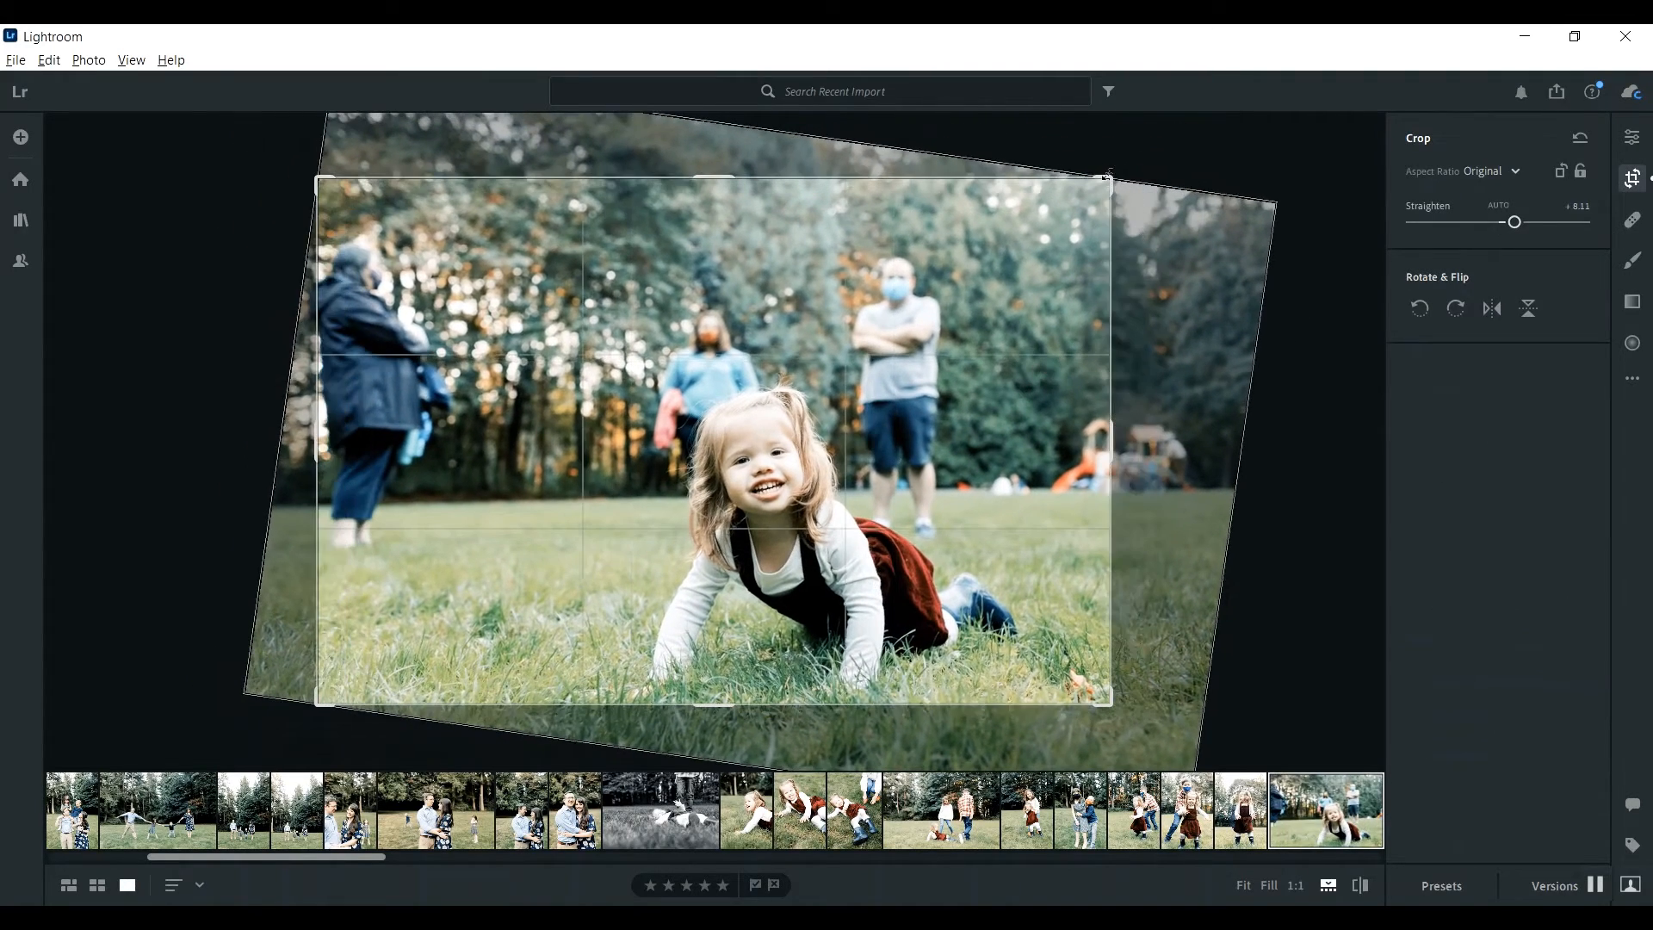
drag(1110, 178, 1095, 198)
key(Return)
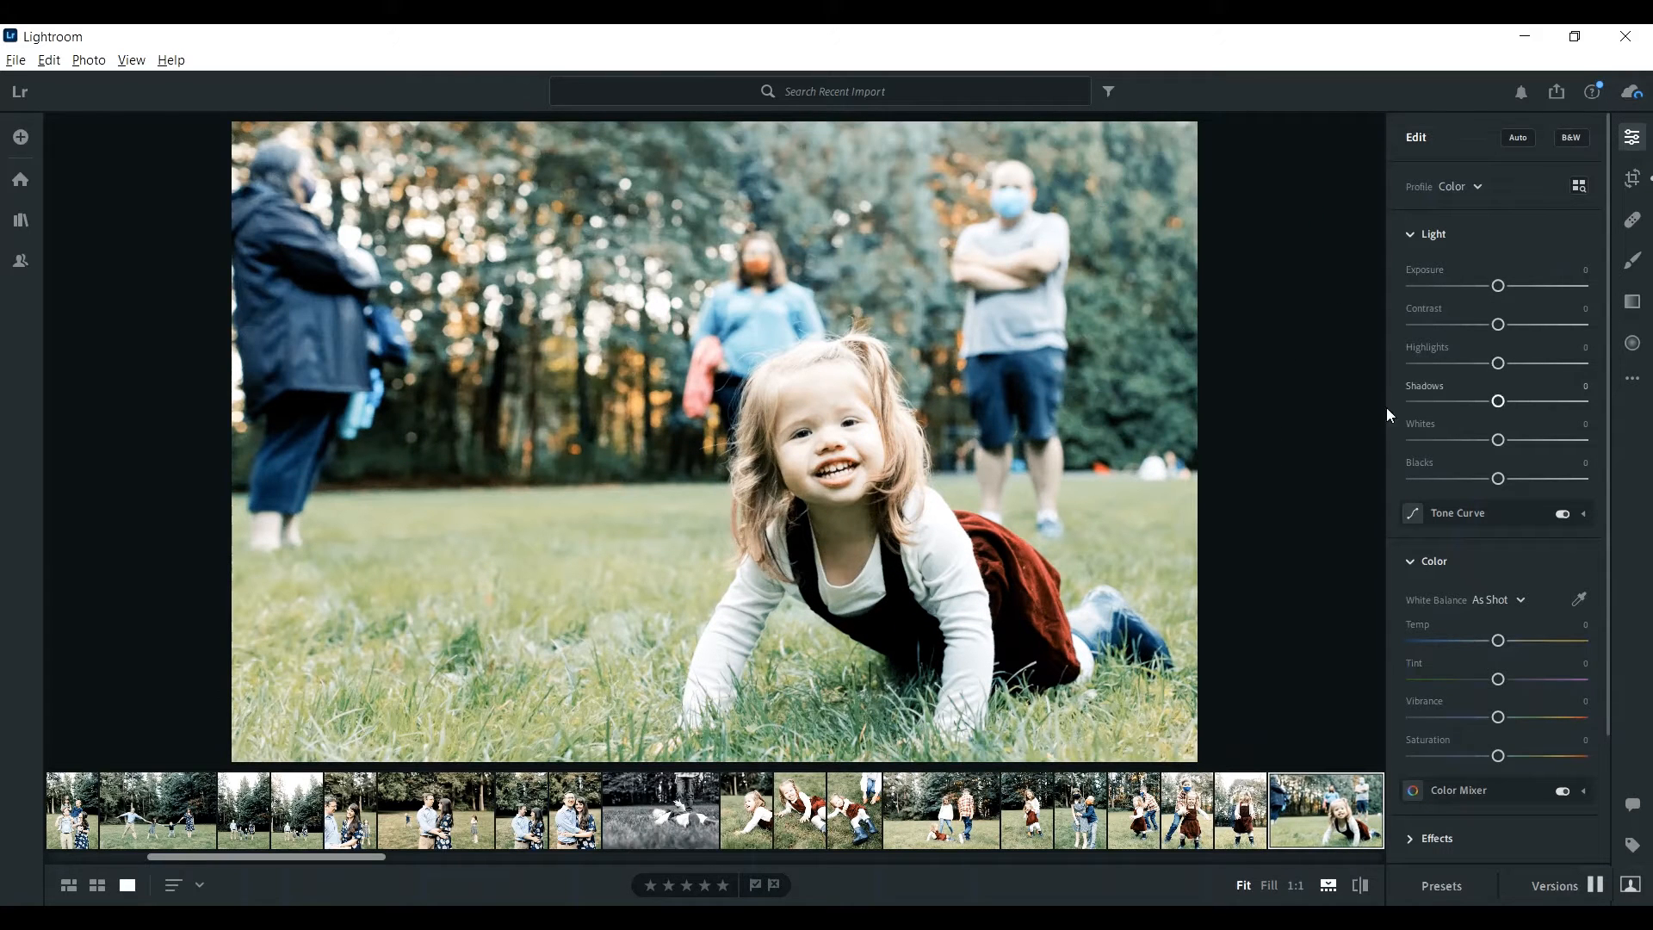
Tighten the crawling girl's crop from its upper-left corner to trim the bystander in the dark coat, and apply it.
click(1633, 179)
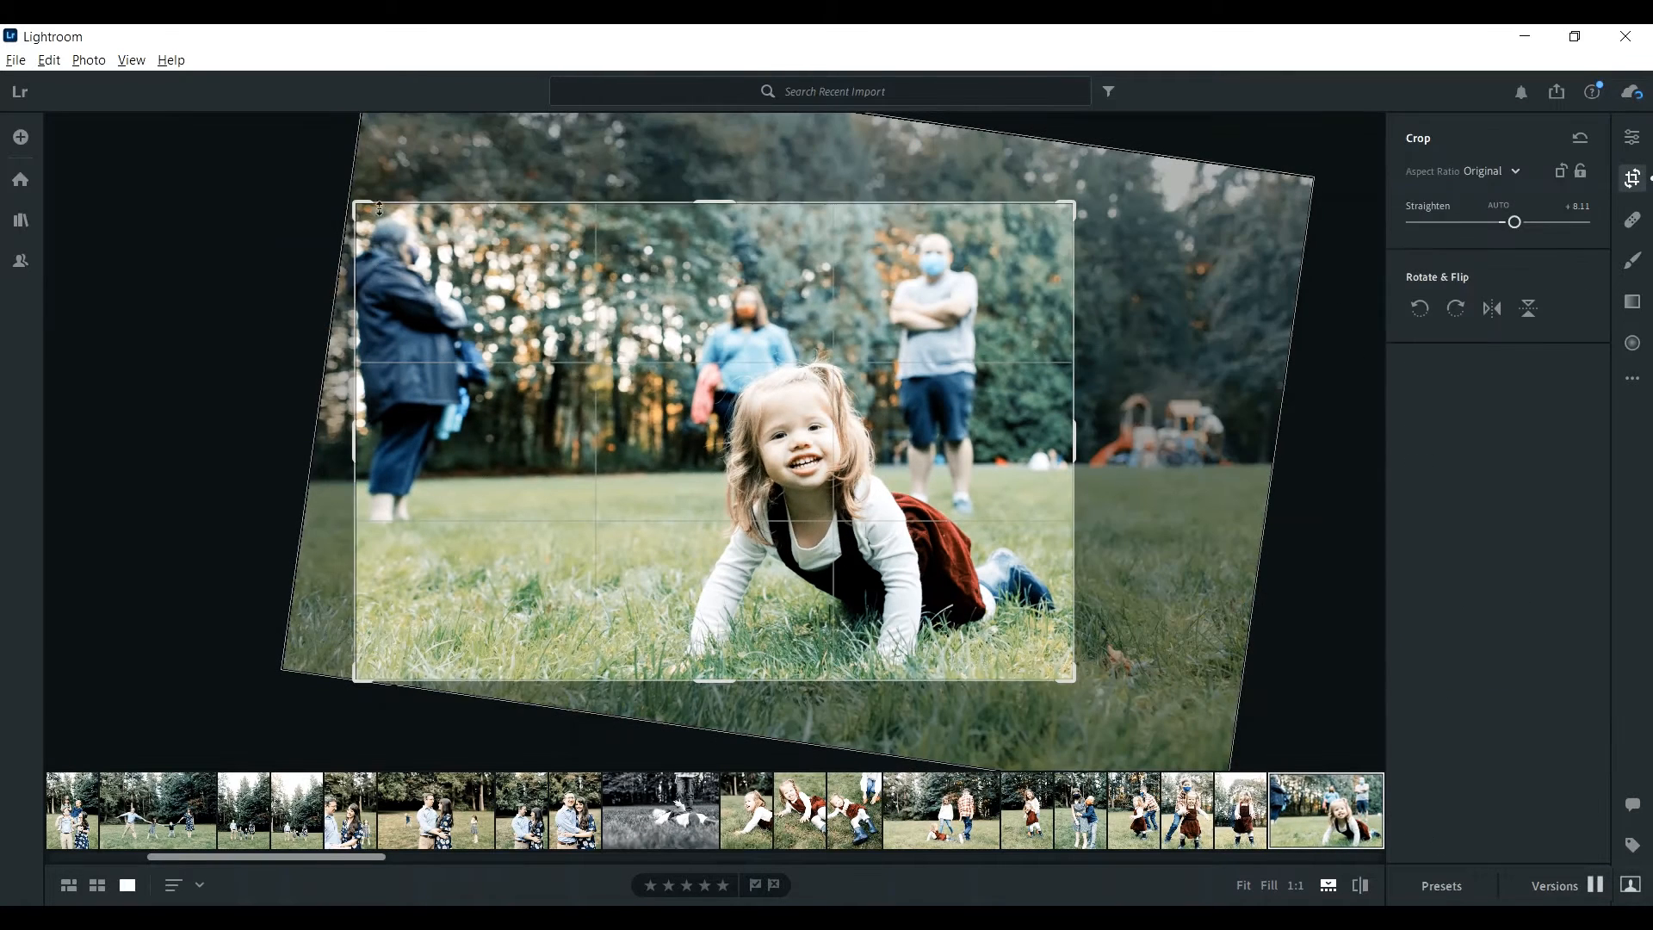
drag(357, 203, 376, 215)
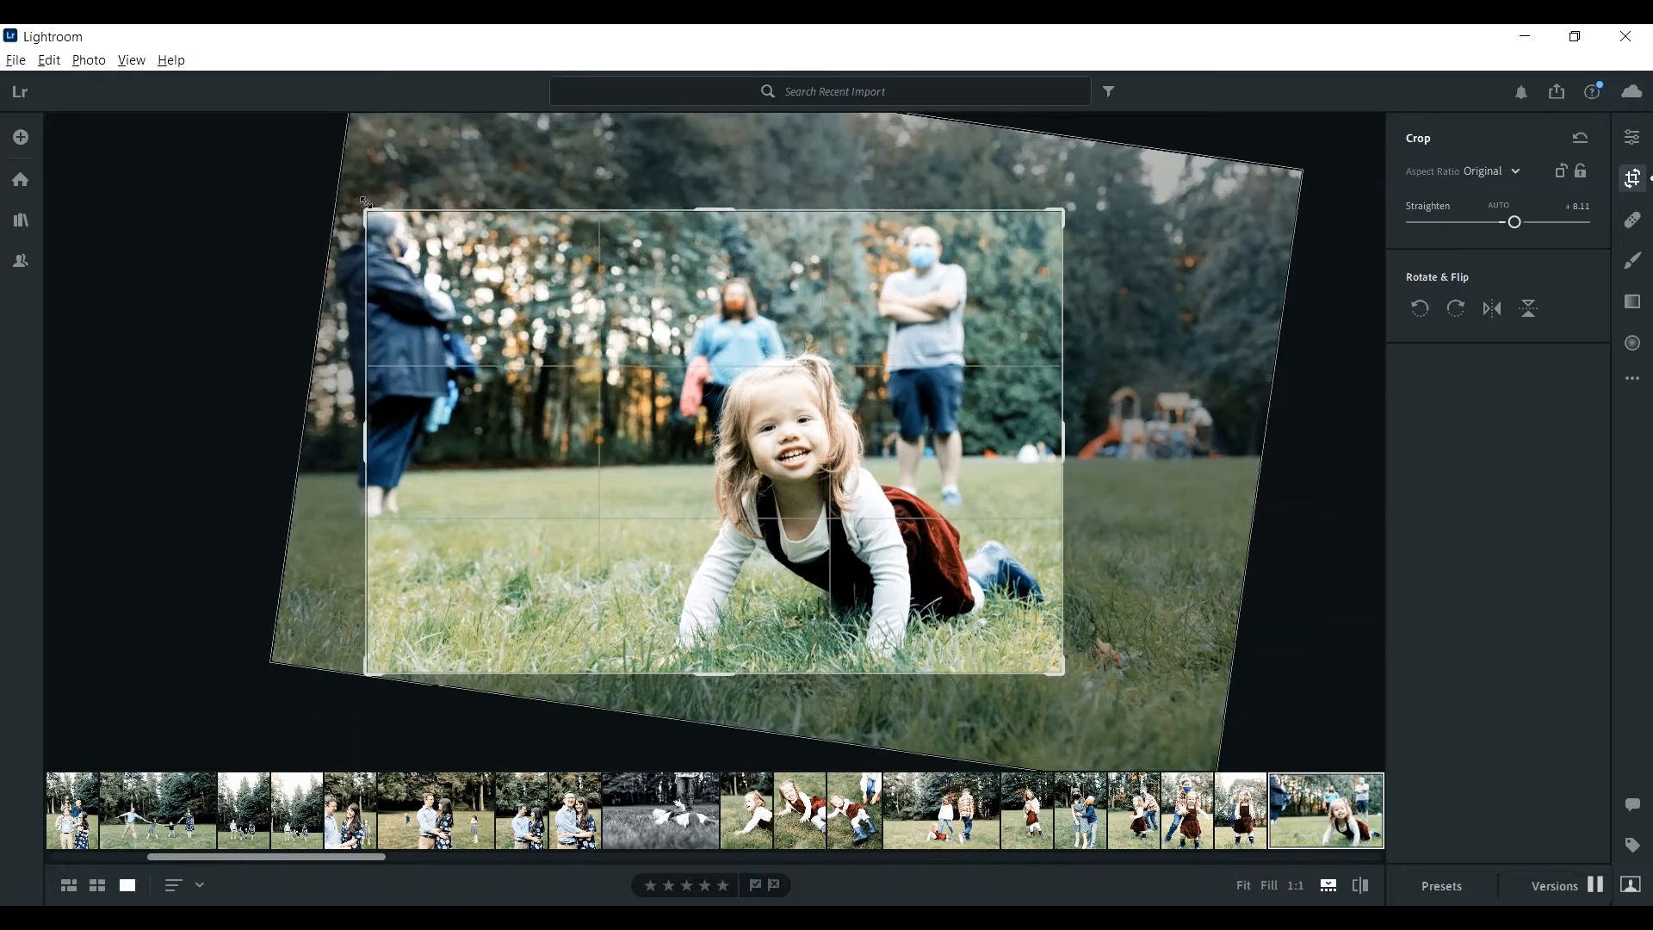
key(Return)
Crop the vertical portrait of the smiling mother hugging her son inward from the lower-left corner and apply it.
key(Right)
key(Right)
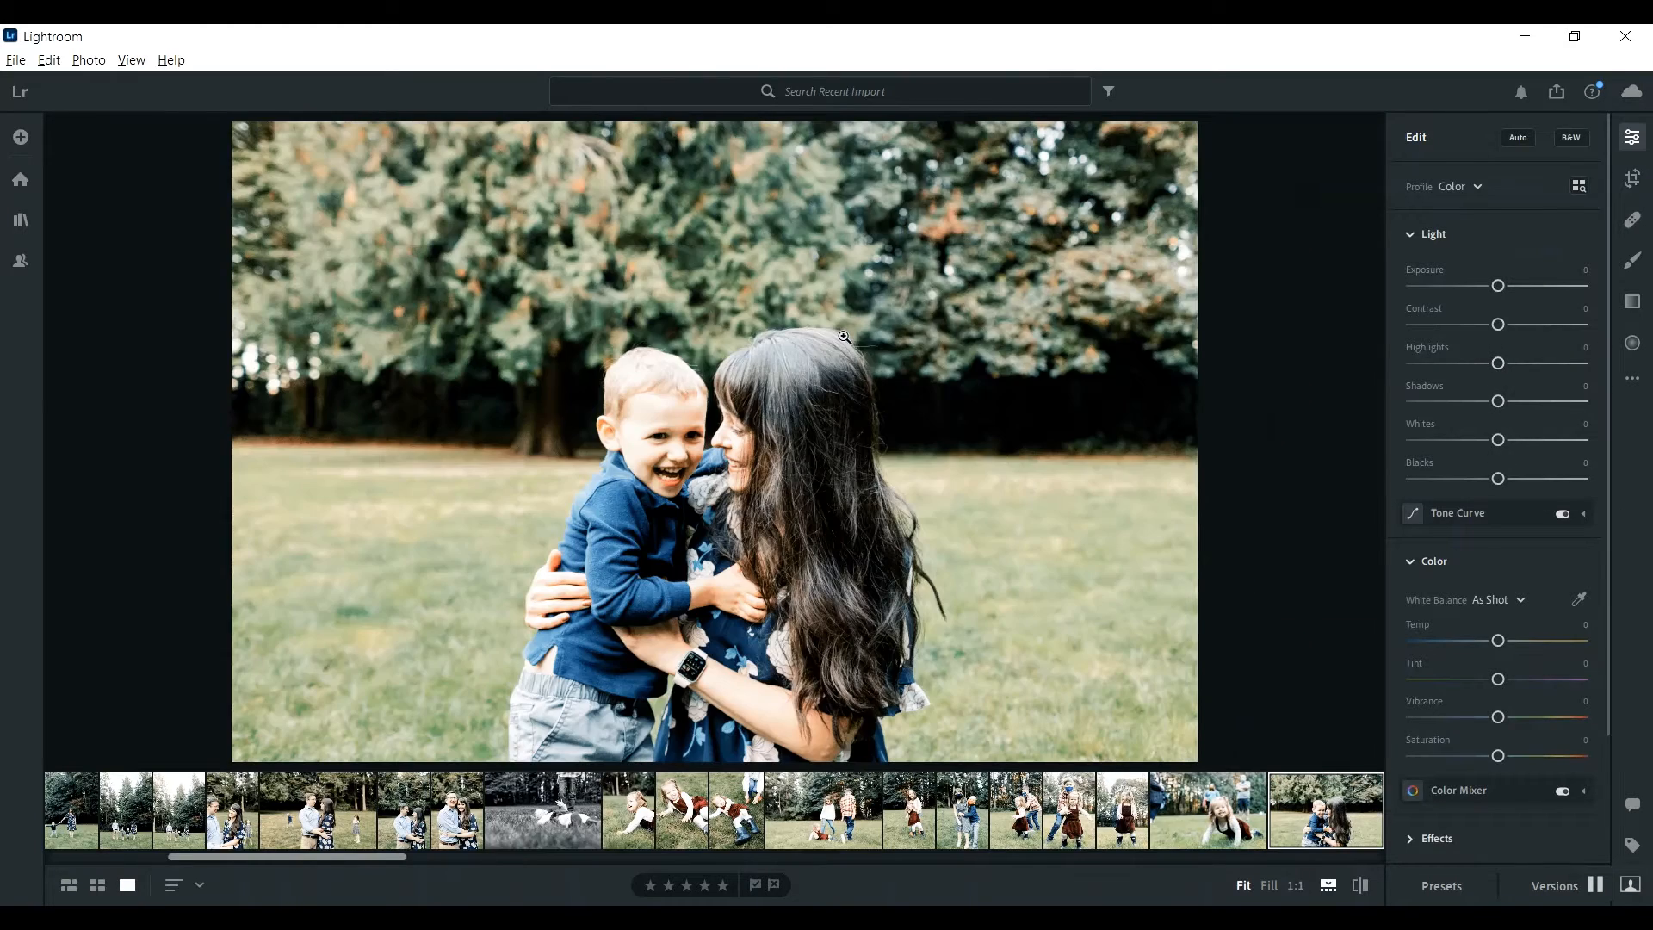
key(Right)
key(Right)
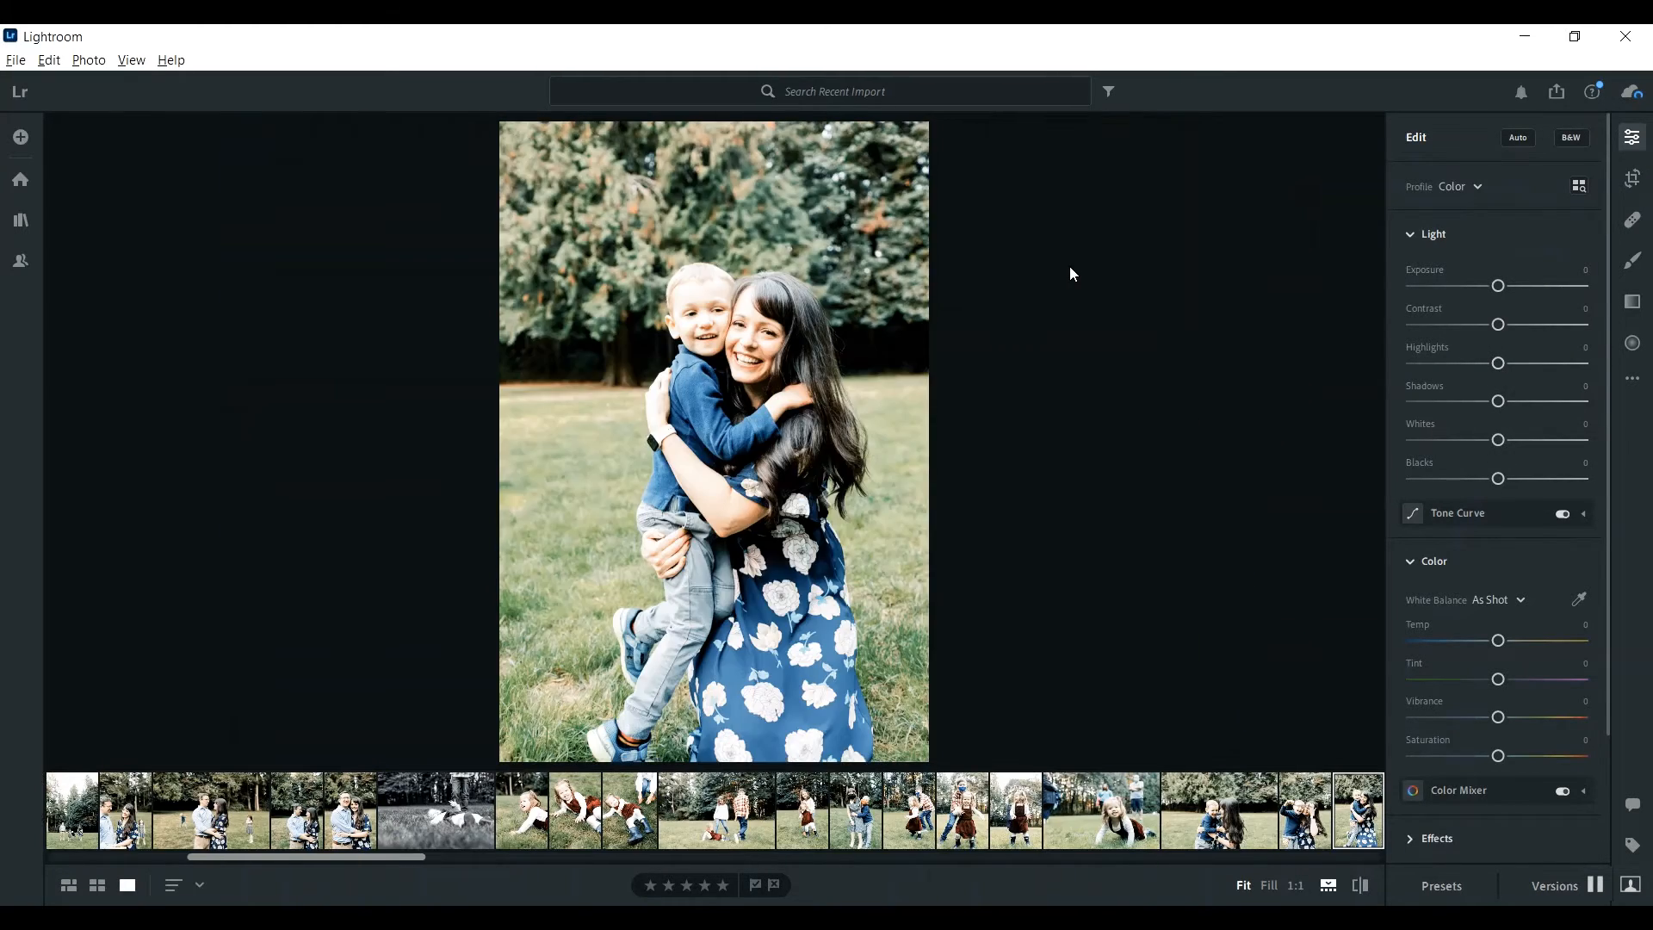
key(Left)
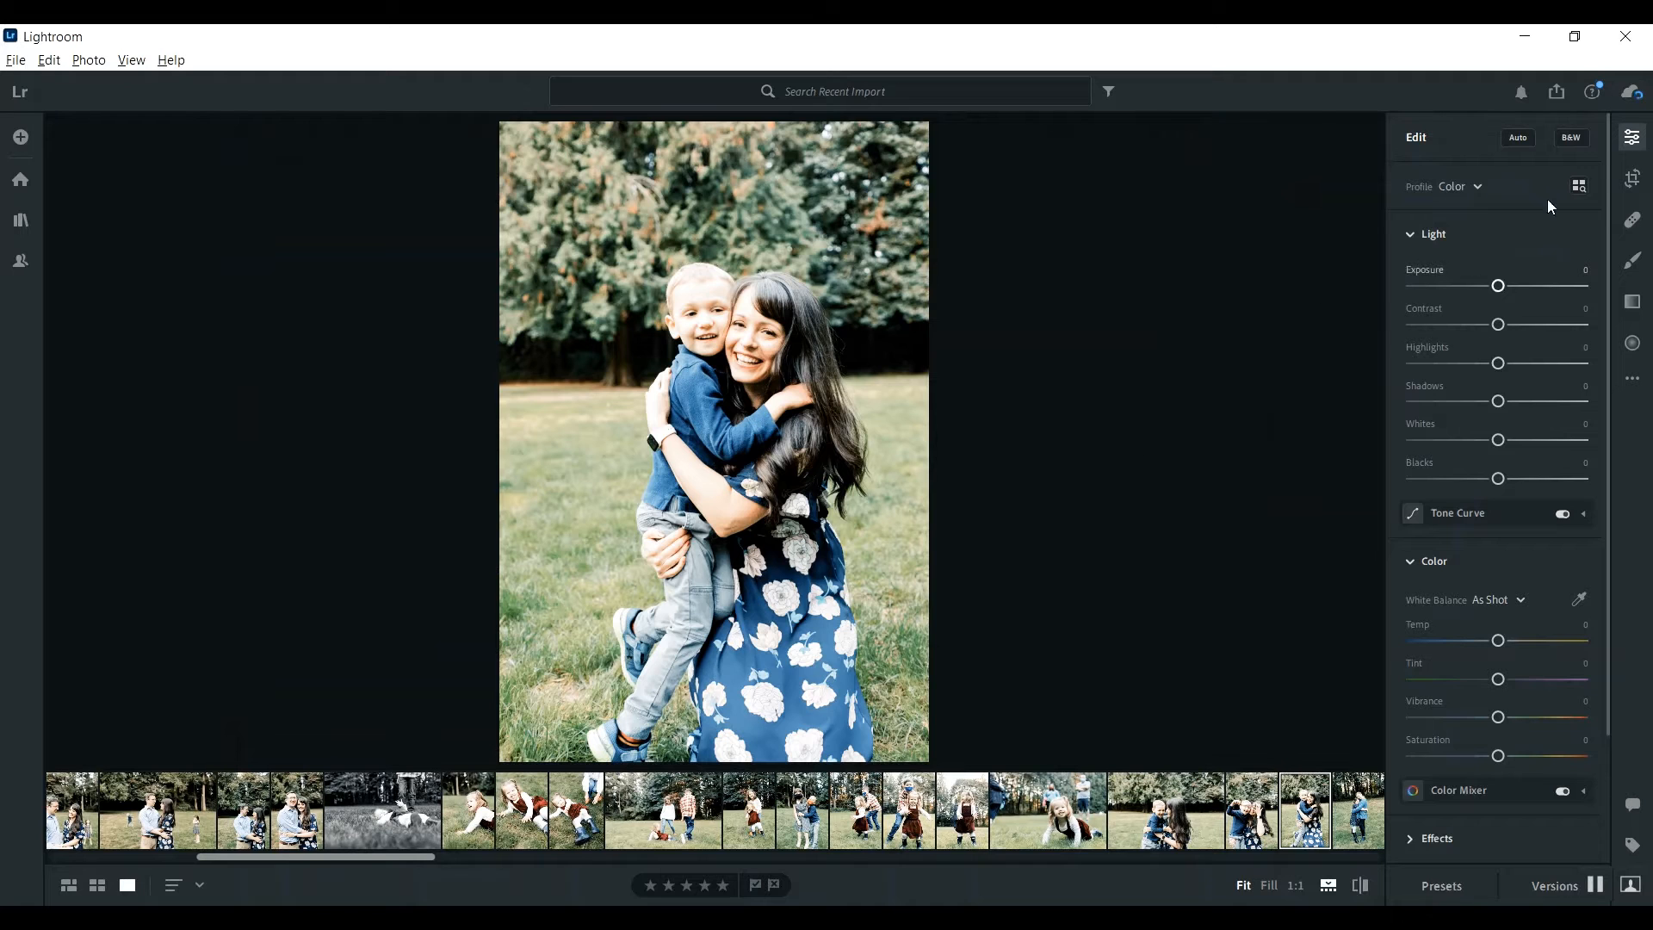
click(1632, 178)
drag(505, 750, 534, 716)
key(e)
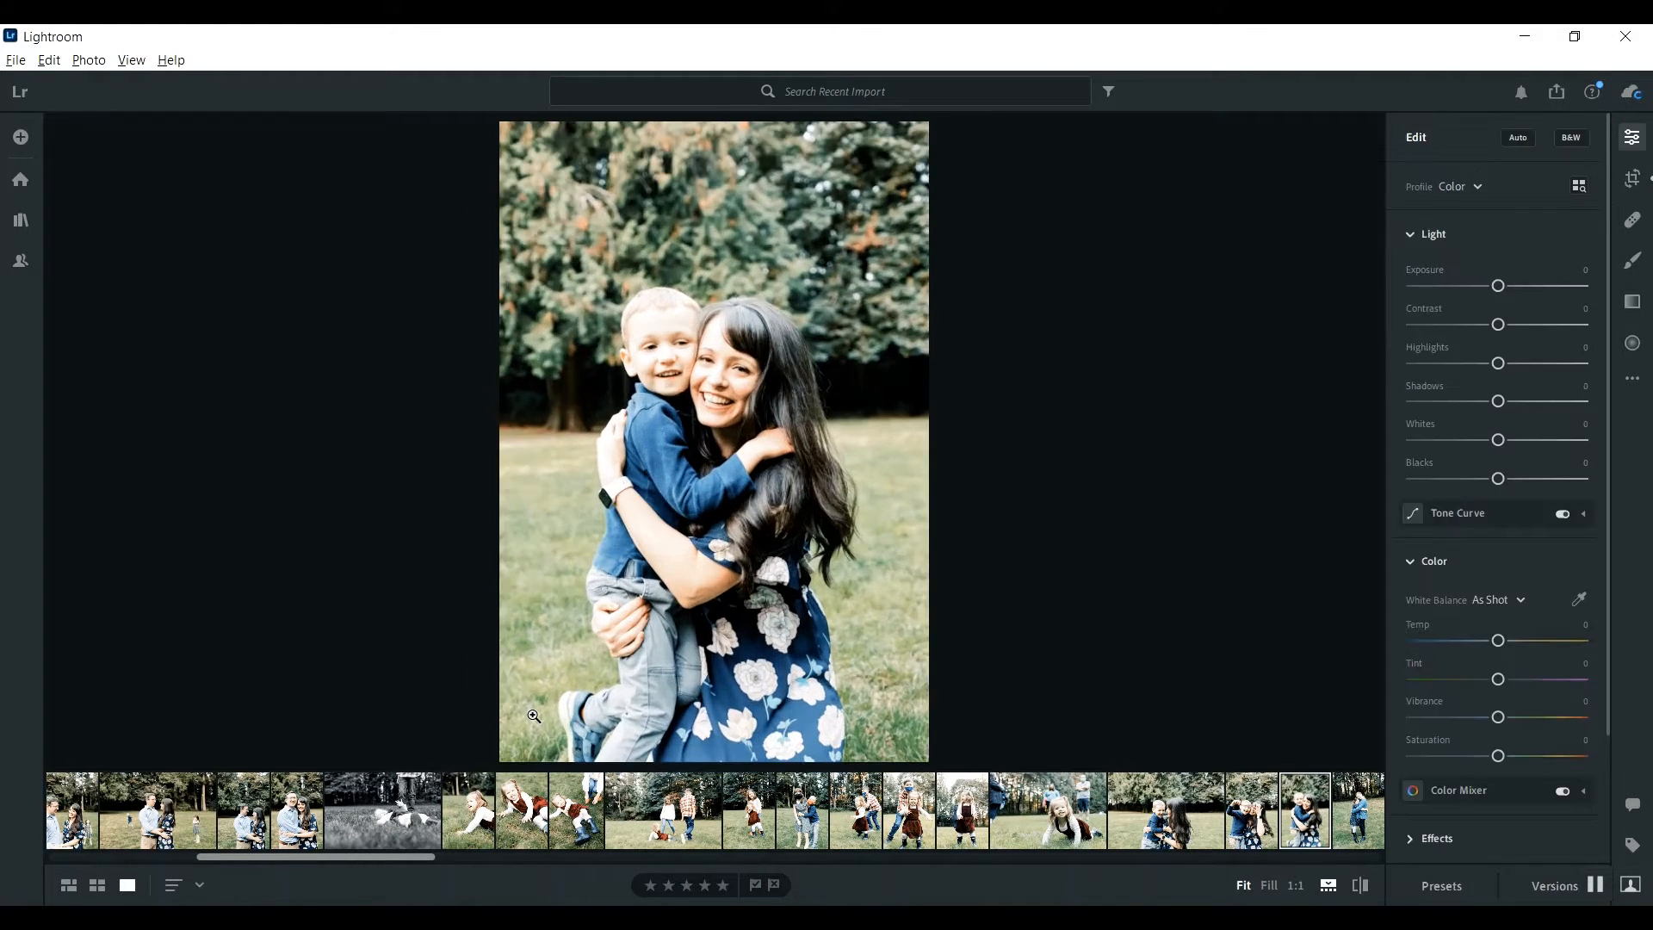
Trim the upper edge of the mother and son's crop, apply it, and compare the result with the neighboring photo.
click(1632, 178)
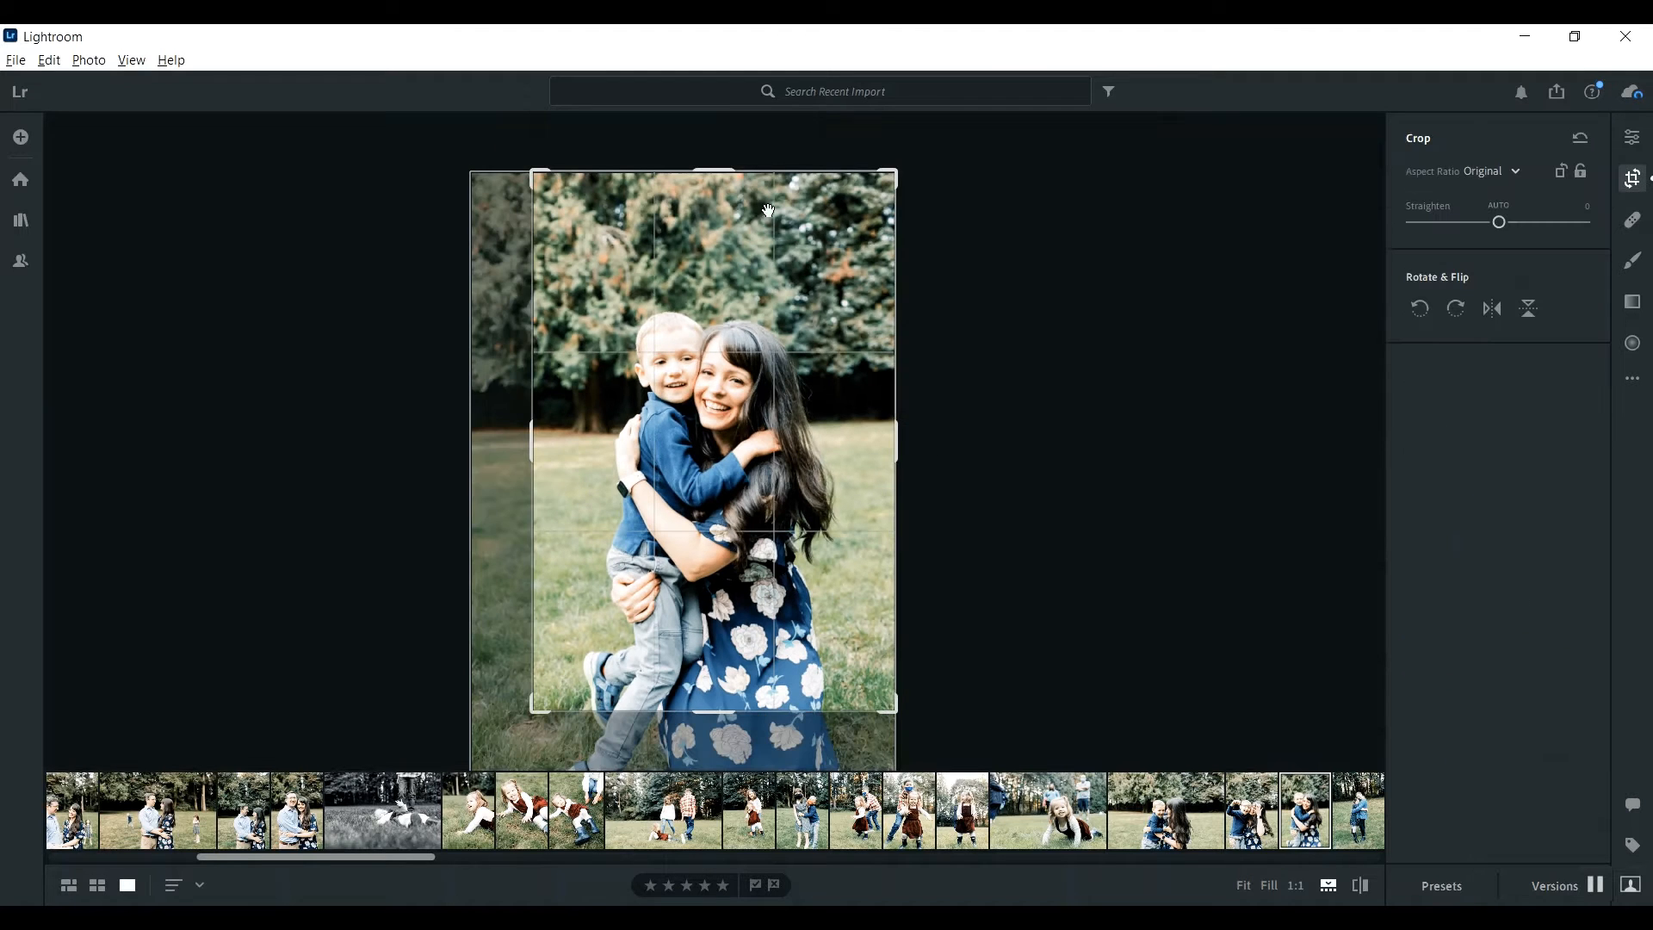
drag(740, 183, 740, 196)
key(e)
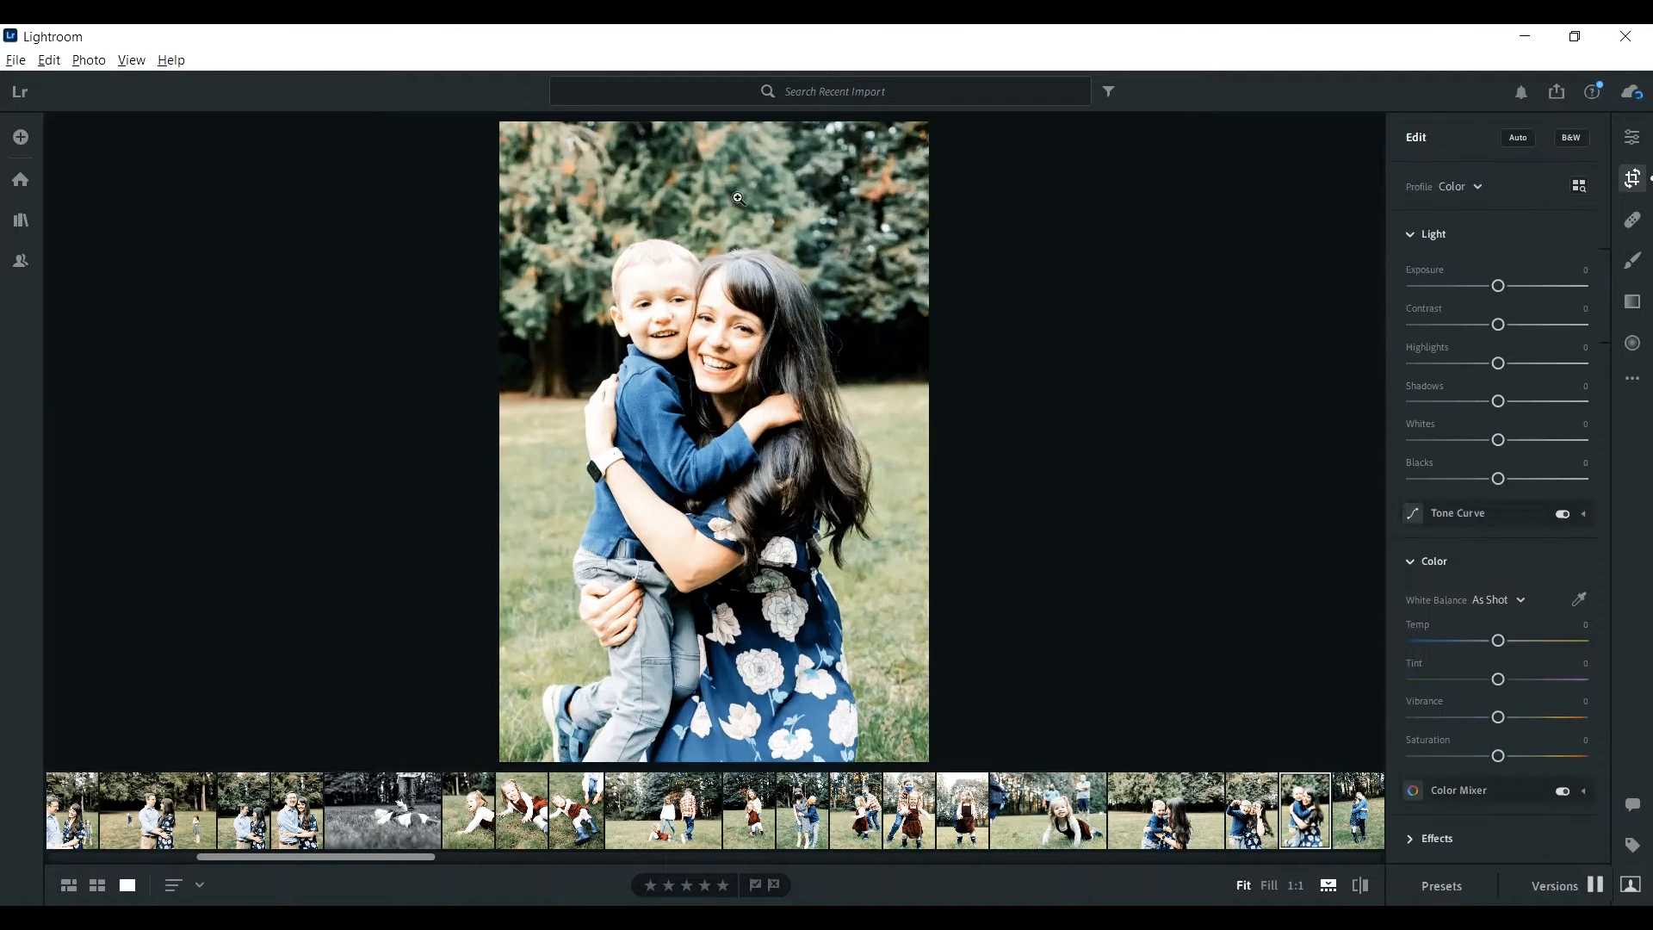
key(Right)
key(Left)
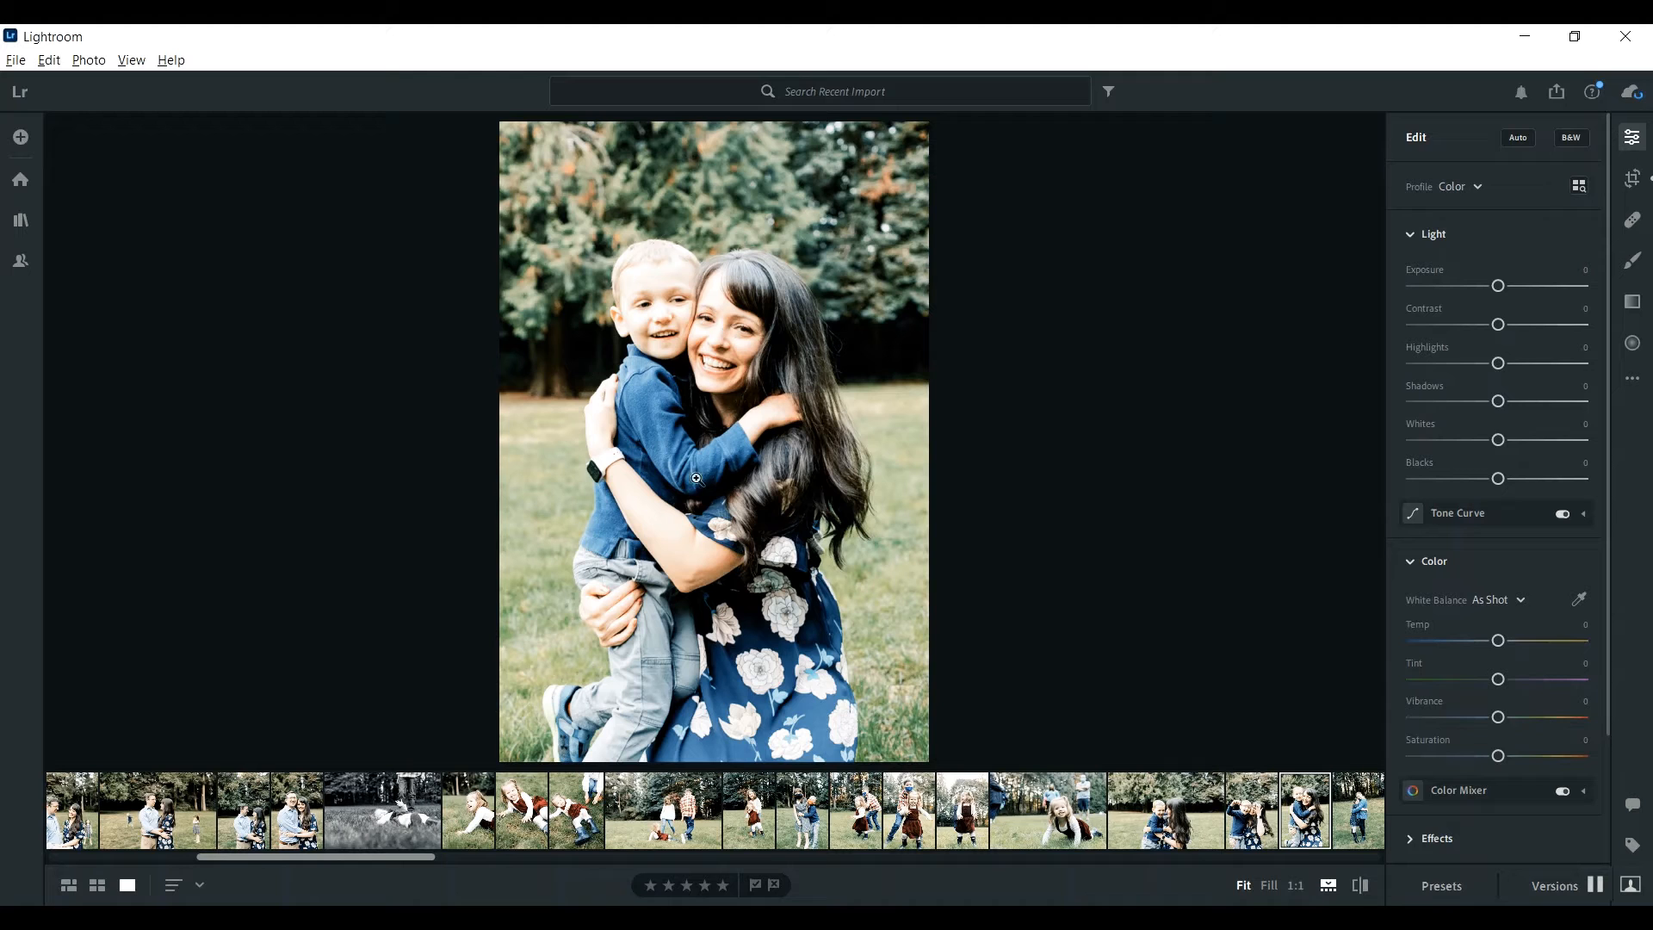
Straighten the full-length photo of the two hugging girls to +4.31, shift the image upward within the crop, and apply it.
key(Right)
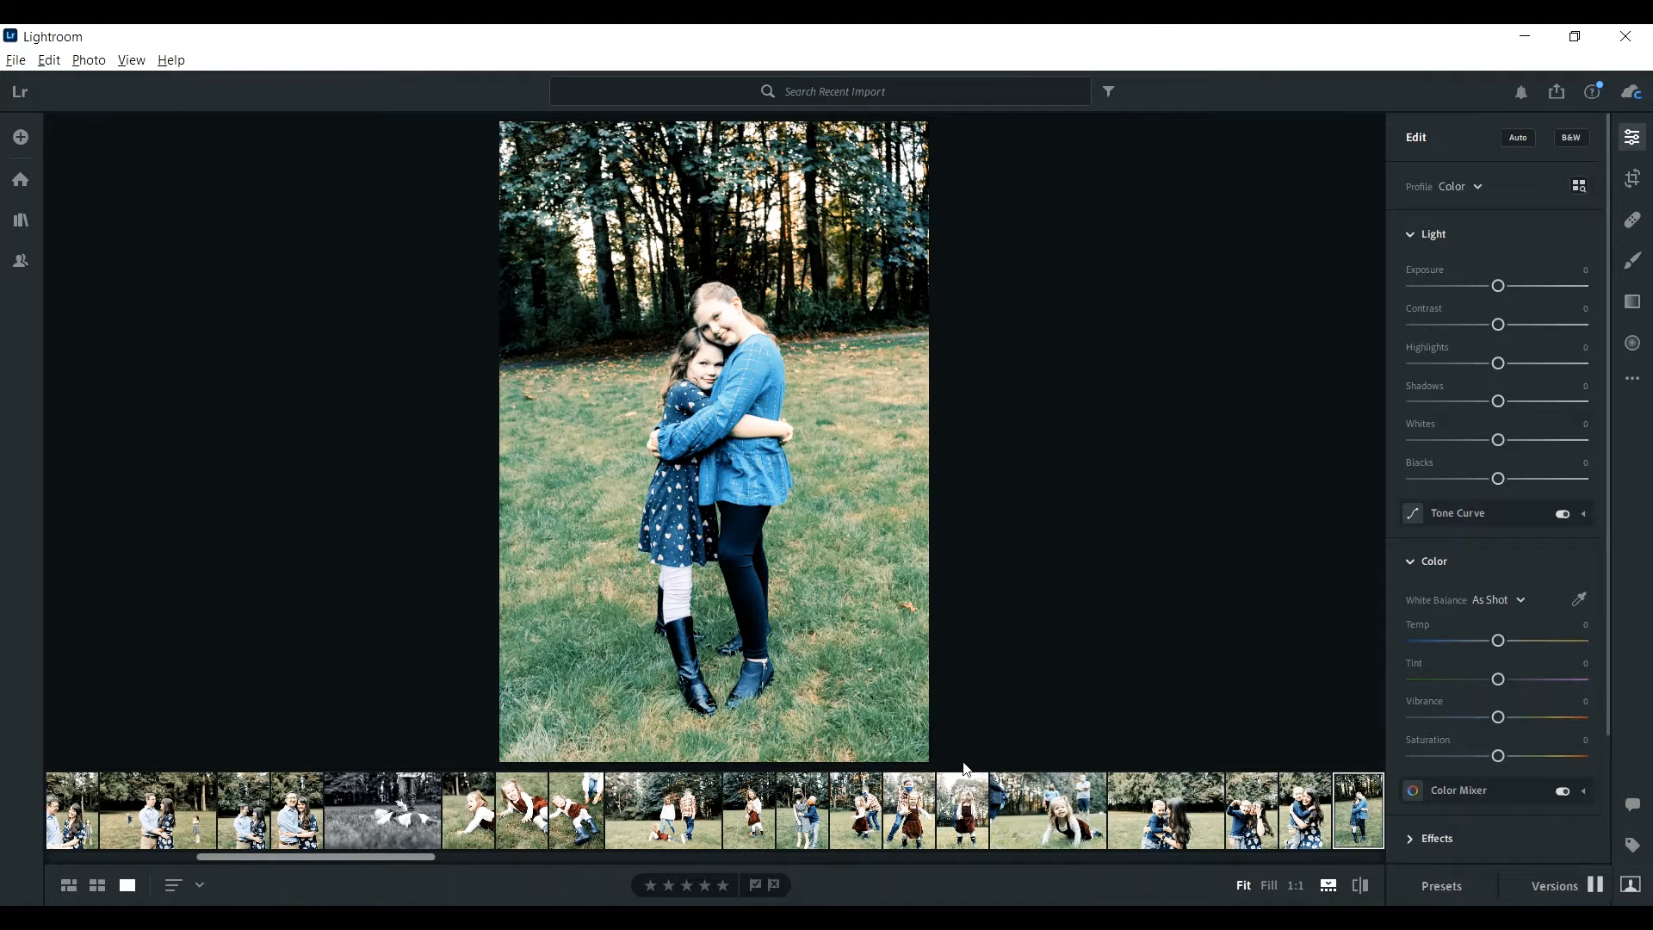
click(1634, 180)
drag(1227, 298, 1251, 335)
drag(834, 364, 838, 339)
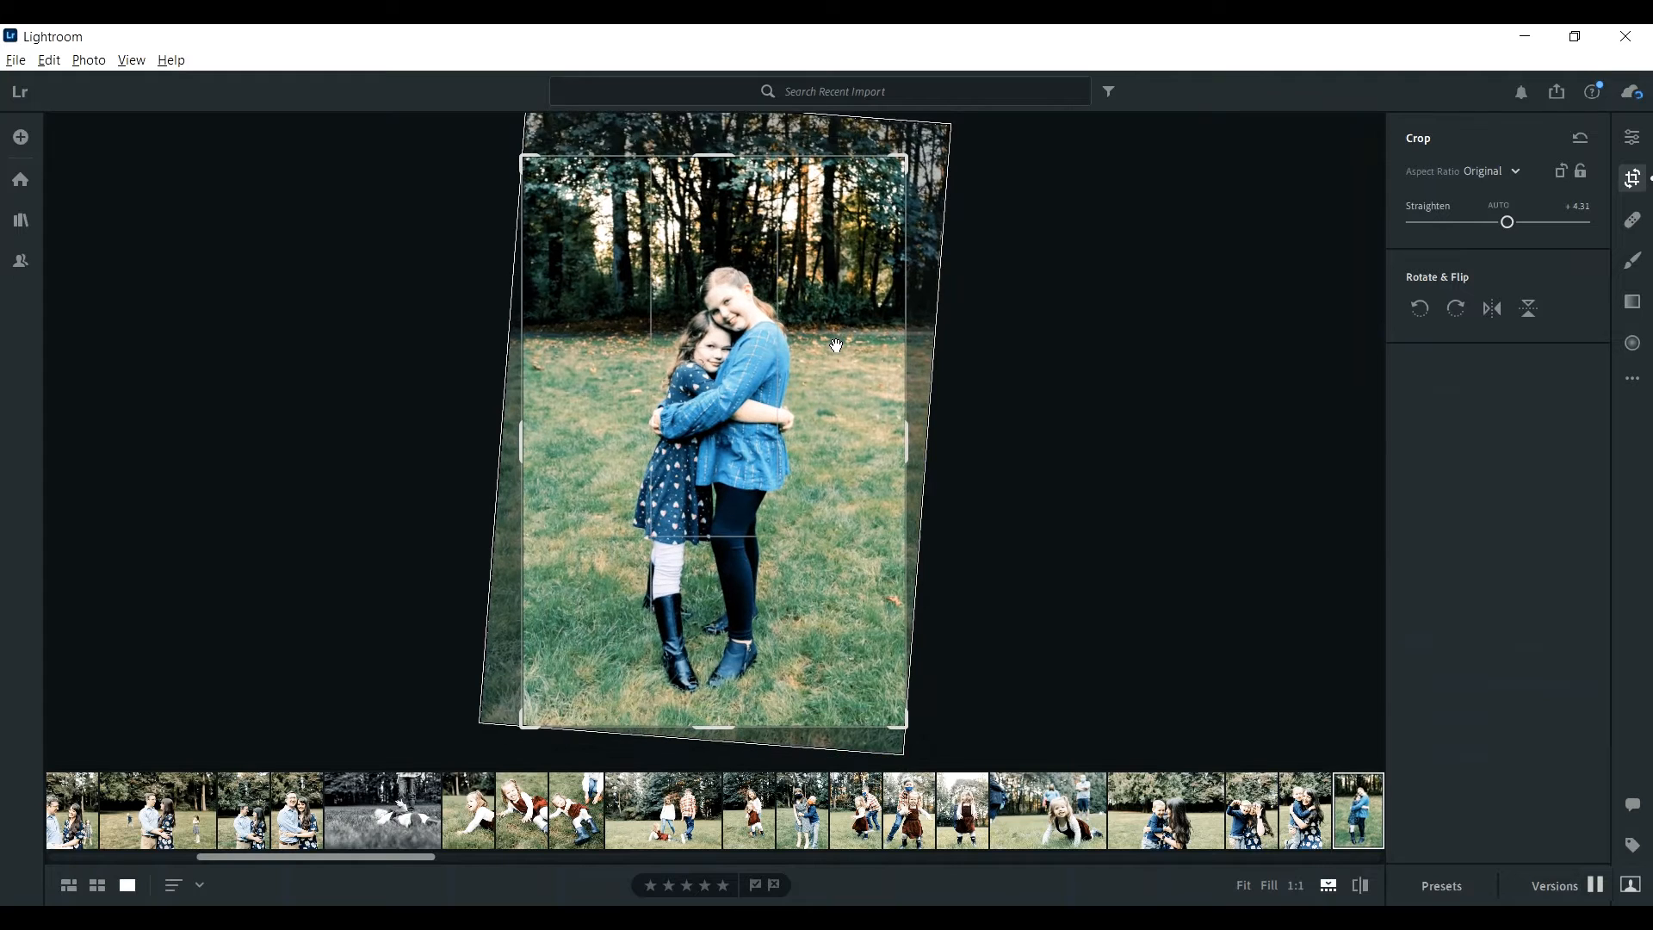
key(Return)
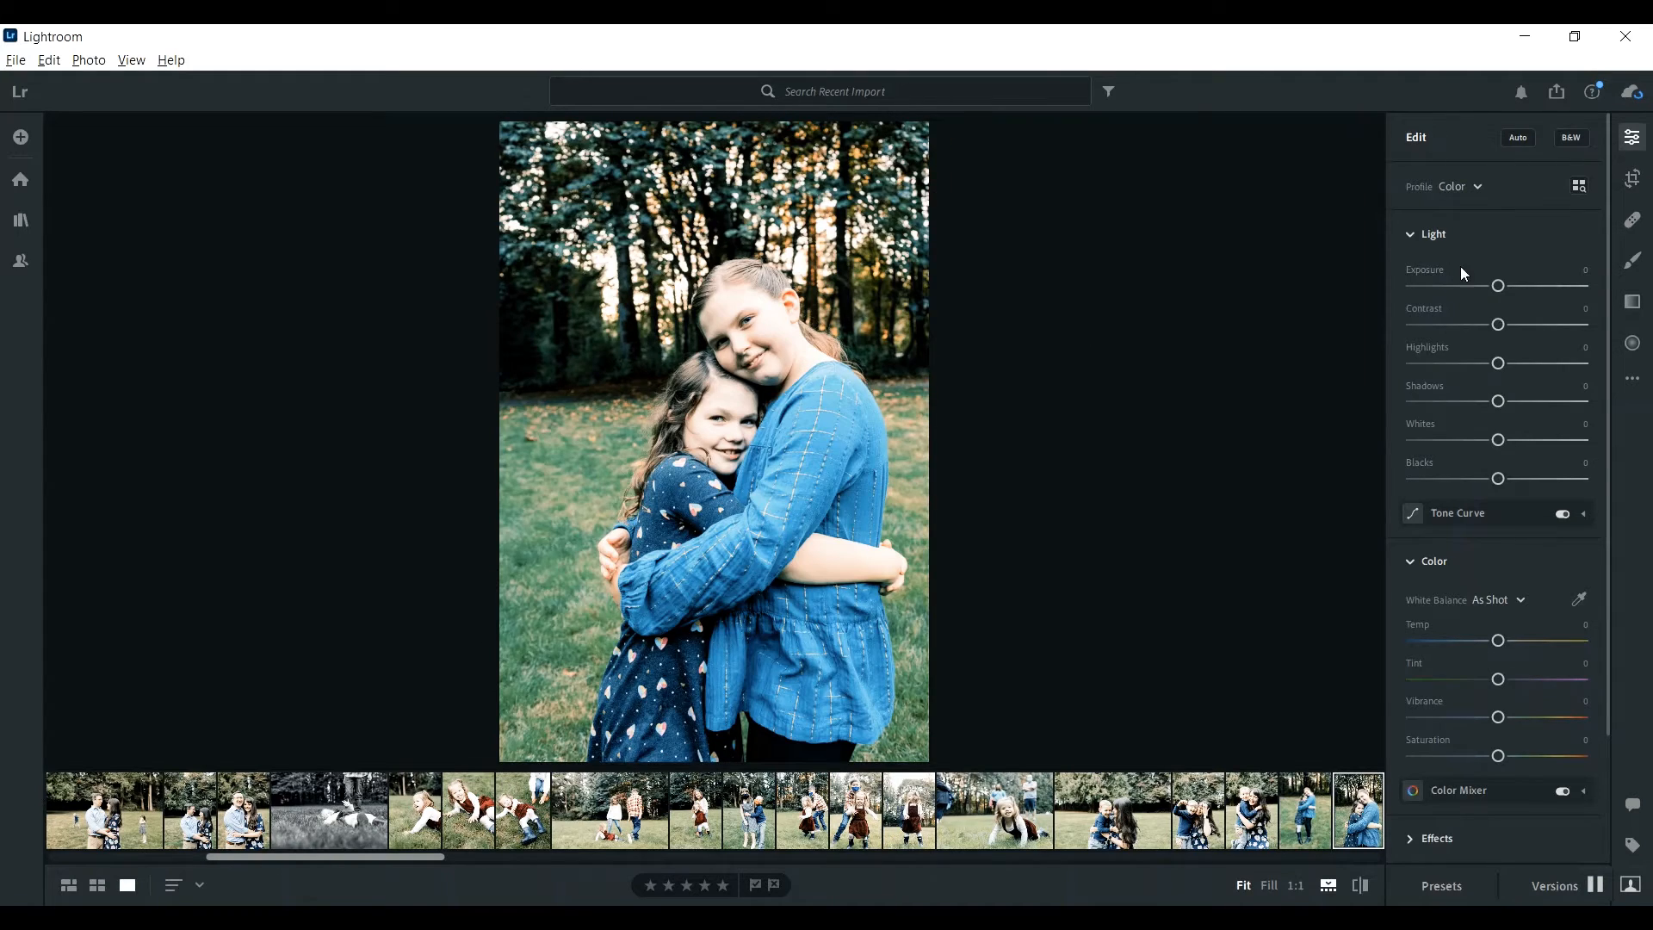
Straighten the close-up of the two hugging girls by rotating it slightly, and apply the crop.
click(1632, 178)
drag(1144, 371, 1155, 388)
key(Return)
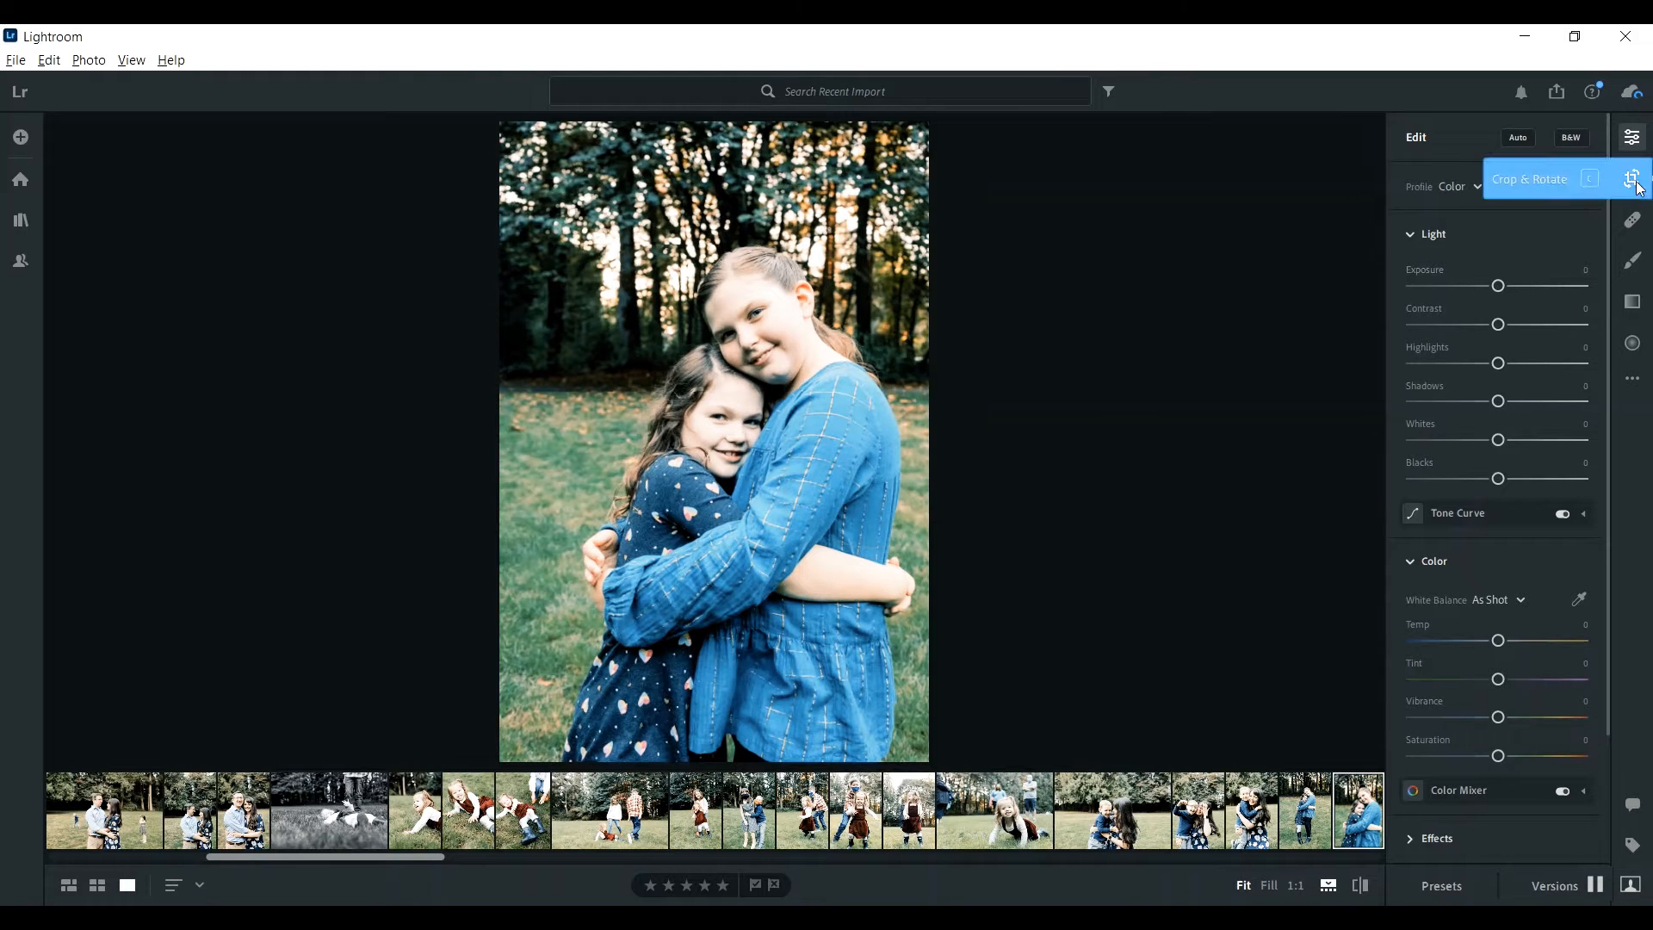
Tighten the crop of the two girls looking at each other from its upper-left corner and apply it.
key(Right)
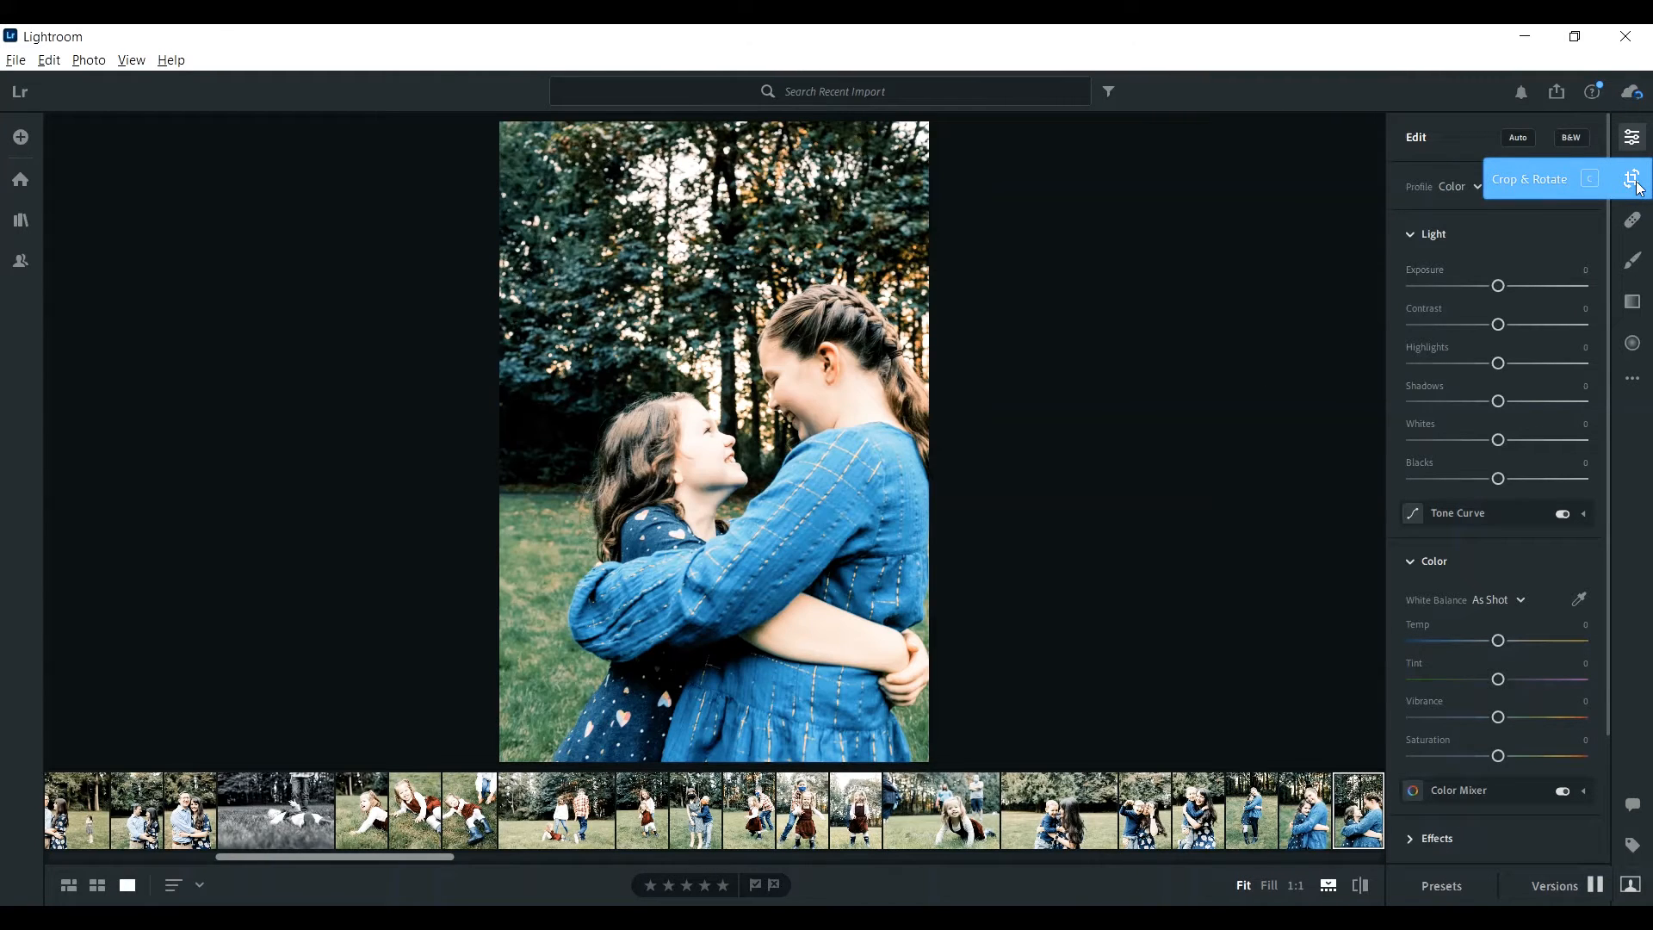
click(1639, 188)
drag(509, 130, 379, 48)
drag(439, 119, 509, 158)
key(Return)
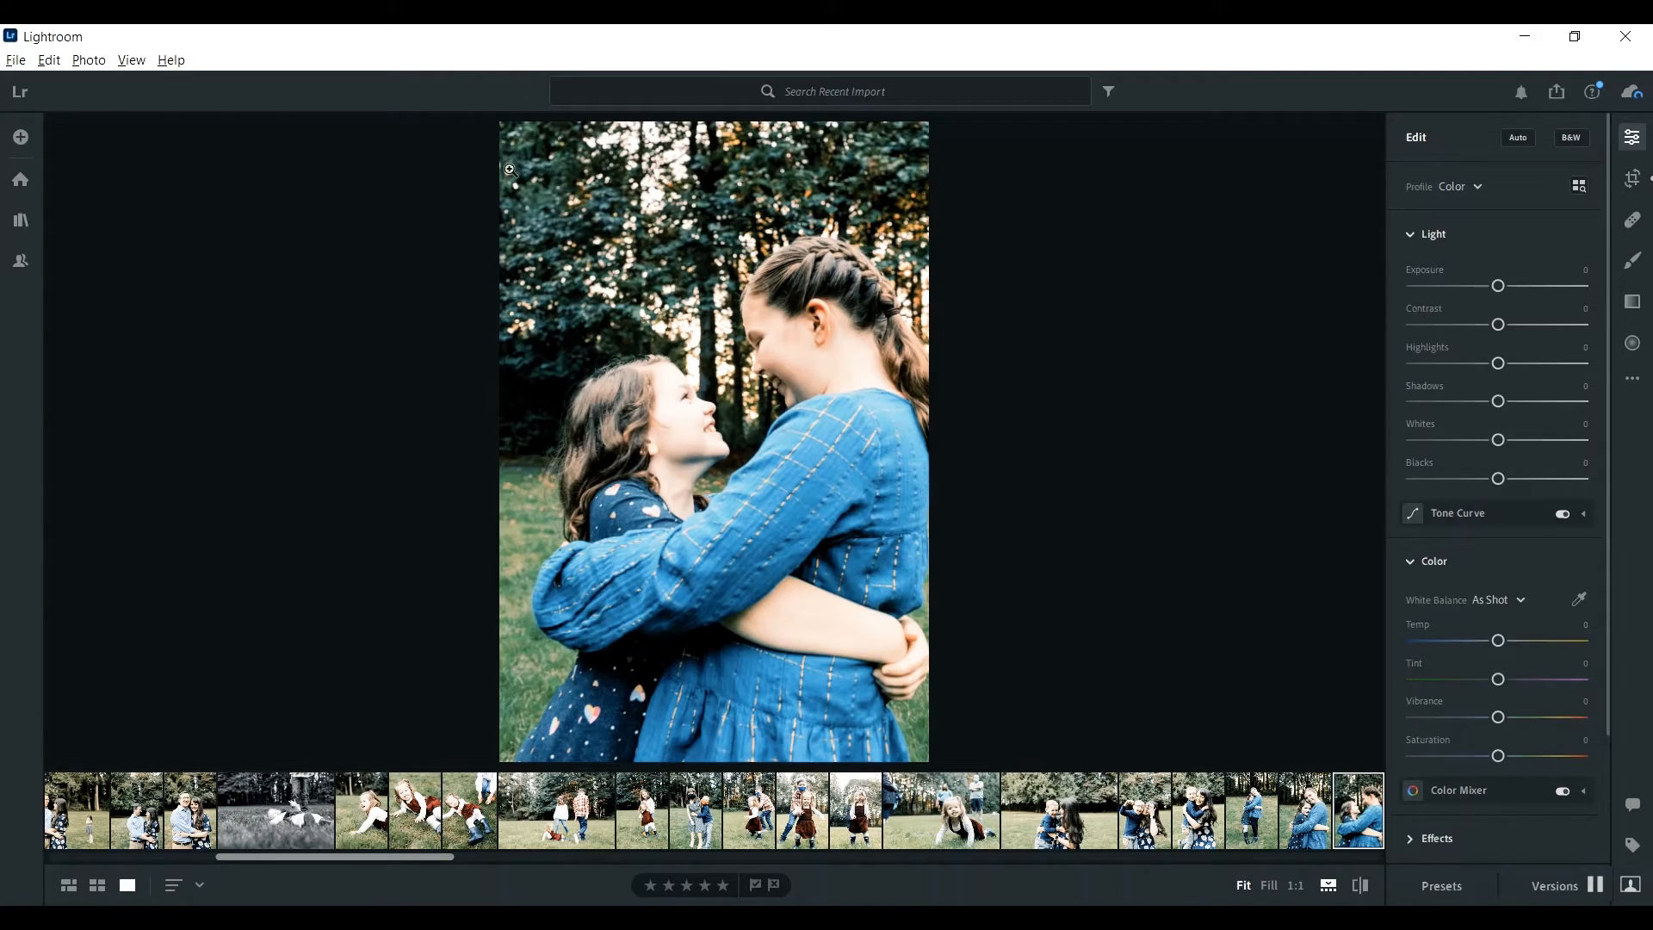
Straighten the next photo in the series, apply the crop, and move on to the toddler walking in blue boots.
key(Right)
click(1635, 179)
drag(1220, 457, 1228, 435)
key(Return)
key(Right)
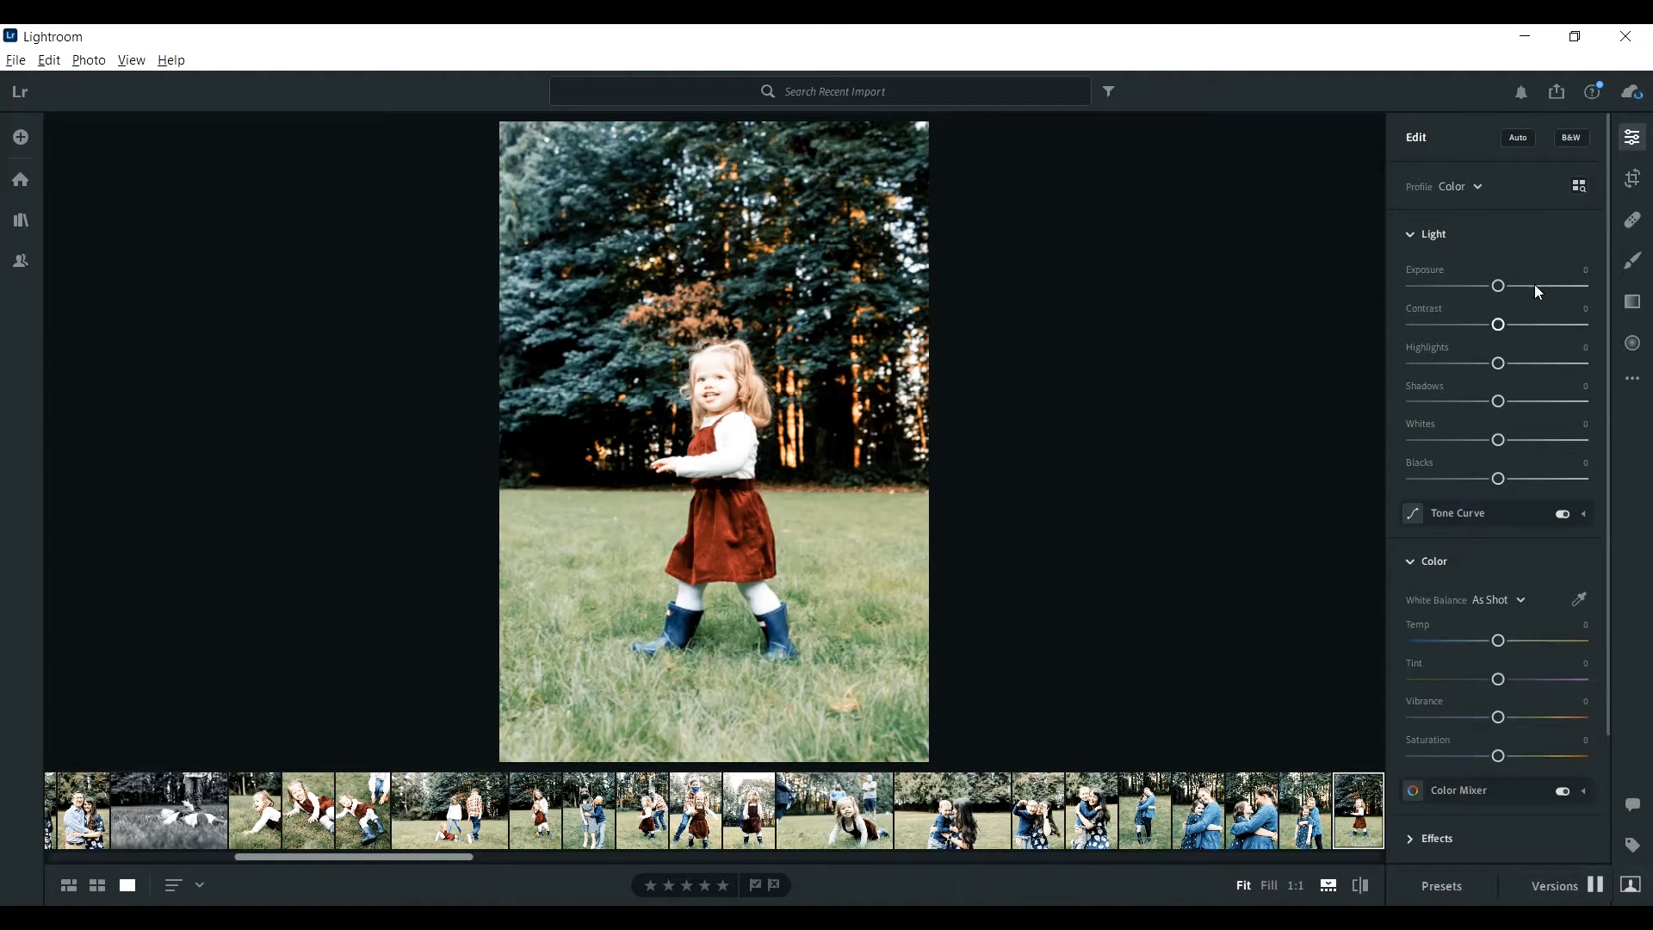
Straighten the photo of the toddler walking in blue boots with a slight rotation and apply the crop.
click(1634, 179)
drag(1089, 489, 1085, 484)
key(Return)
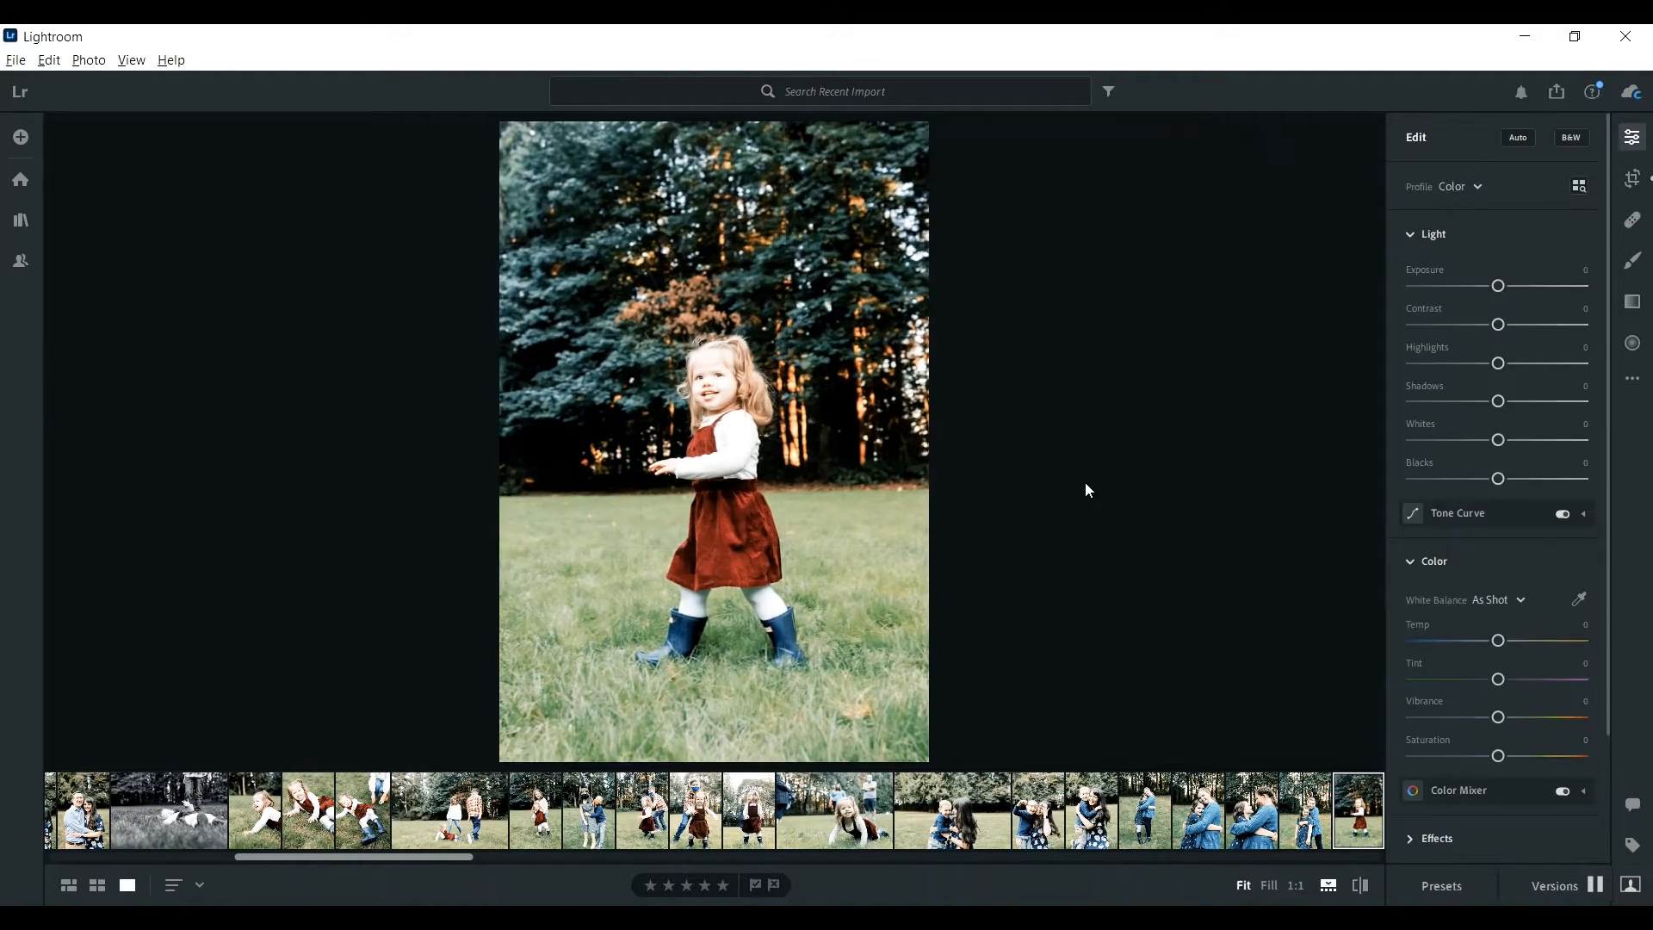
Straighten the next photo, the small toddler running in front of the trees, to -6.24 and apply the crop.
key(Right)
click(1634, 179)
drag(1044, 491, 1052, 456)
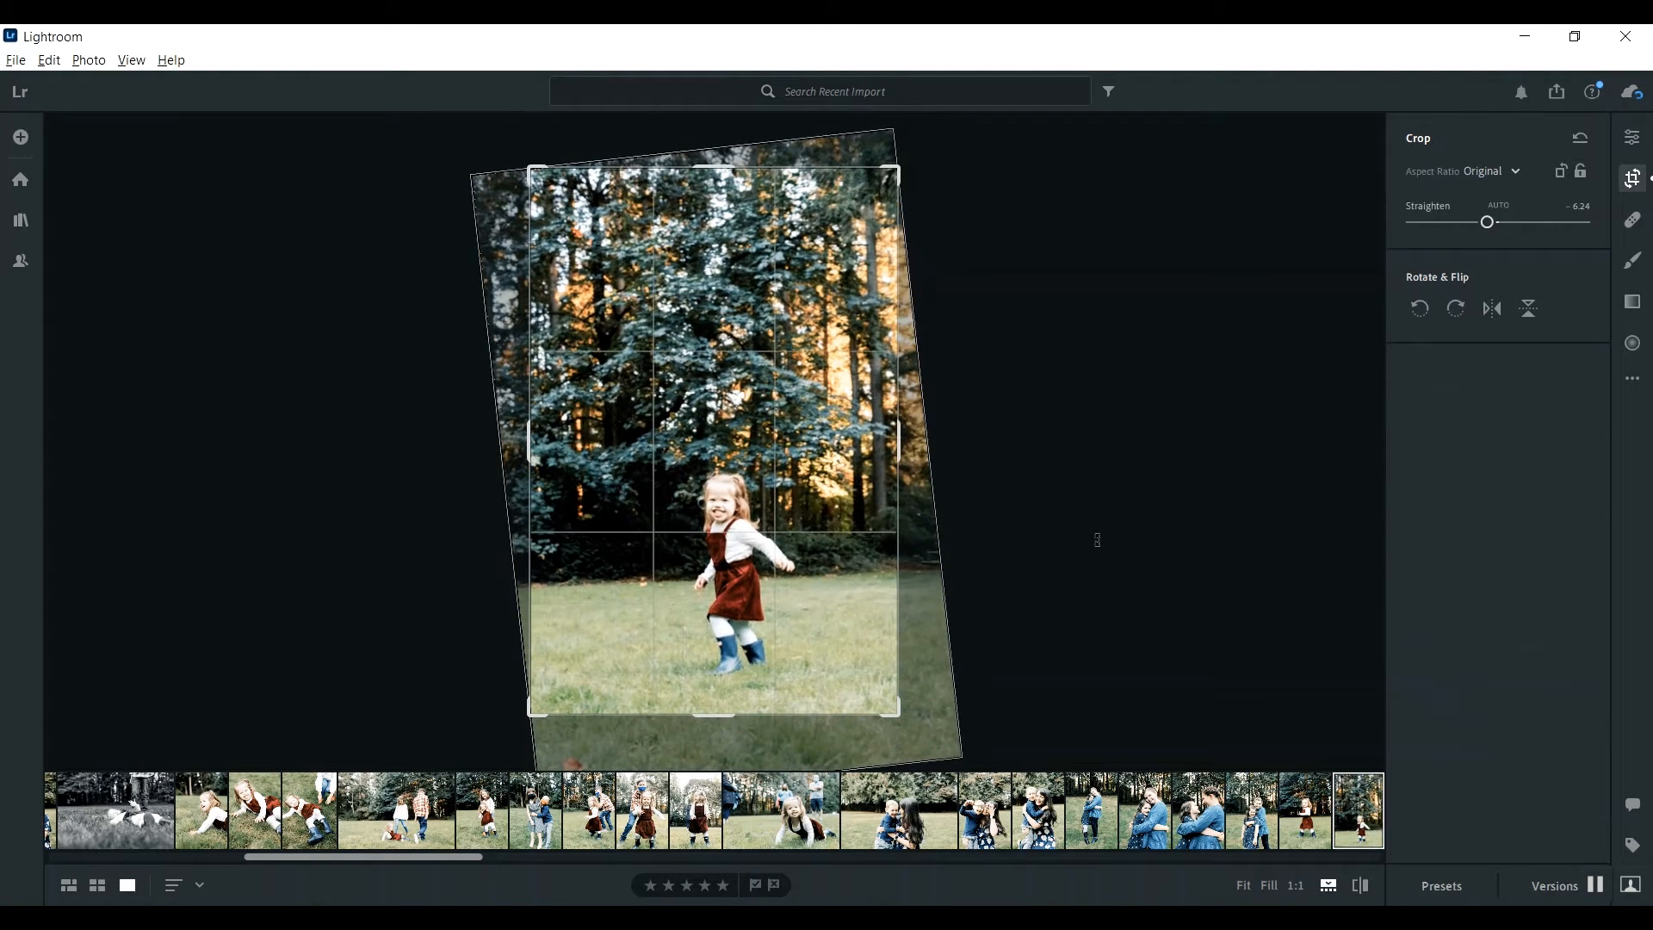
key(Return)
Move past the boy and toddler to the four masked girls walking on the lawn, adjust that photo's crop, and apply it.
key(Right)
key(Right)
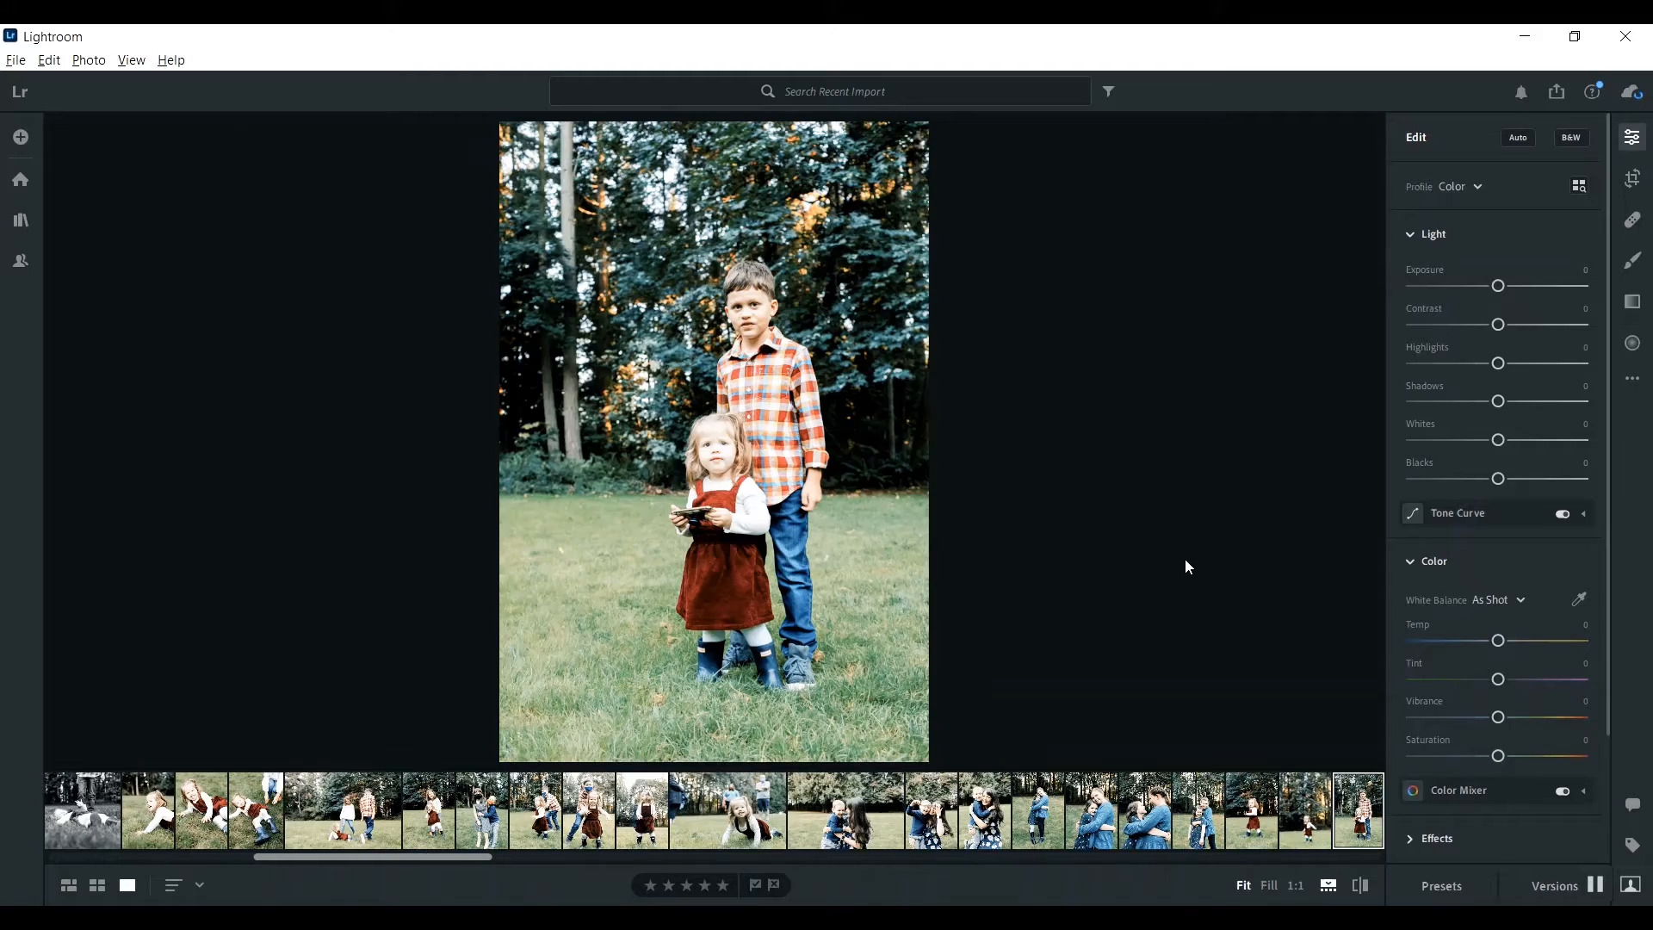
click(1635, 179)
key(Return)
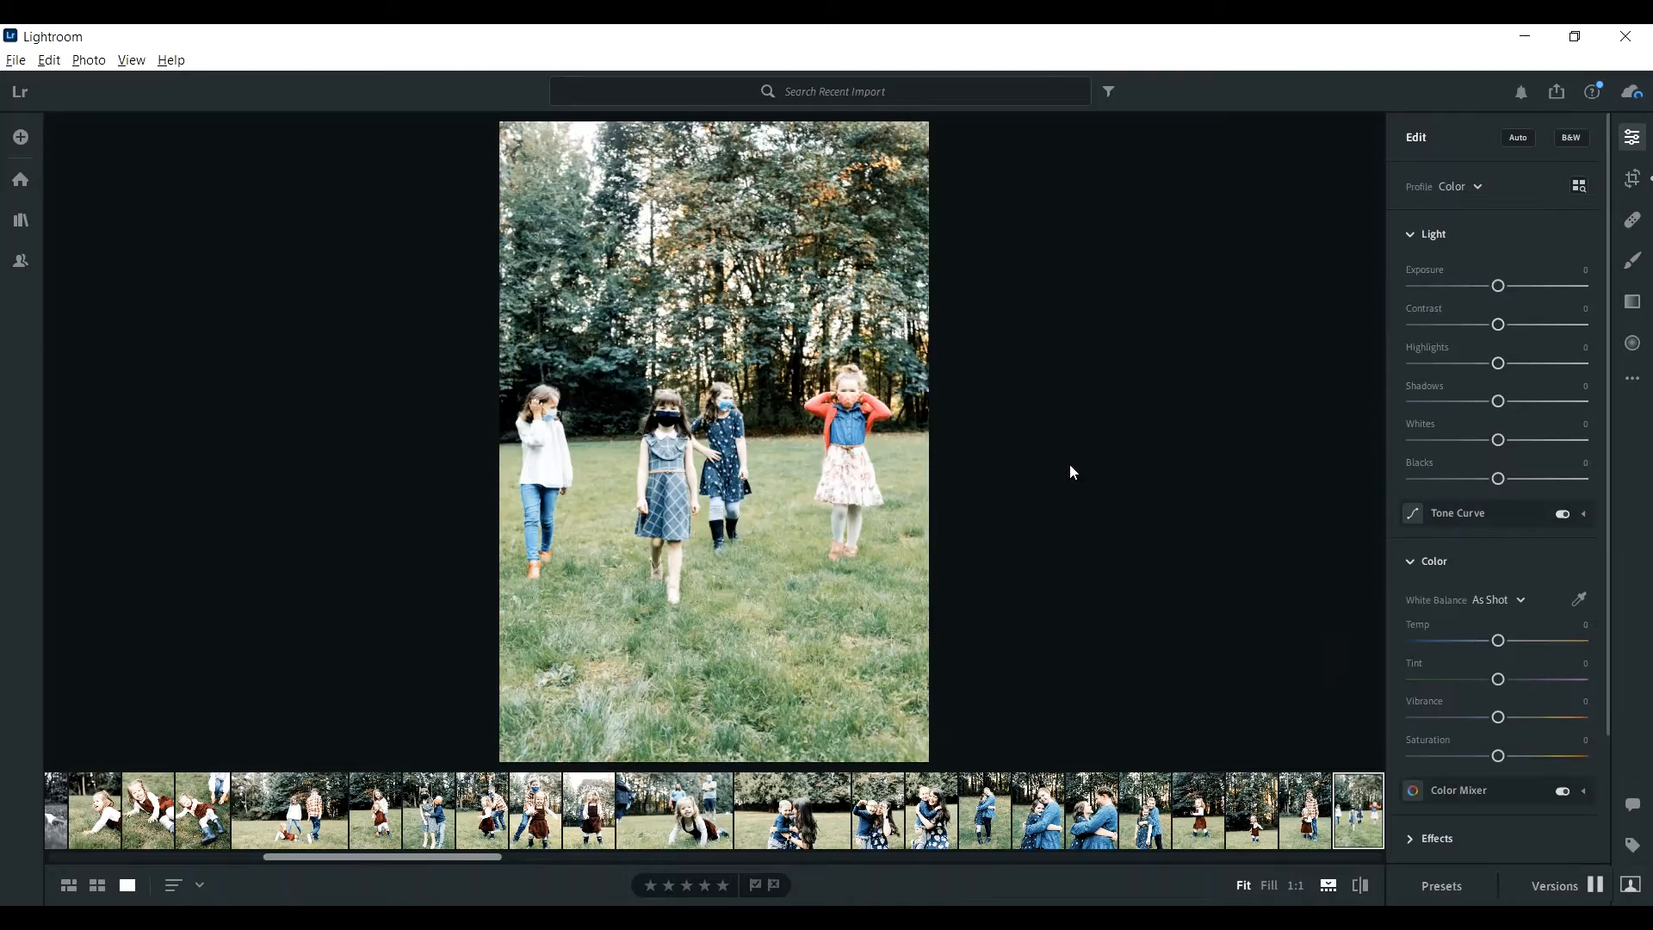
Straighten the wide photo of the four children standing apart beneath the tall trees and apply the crop.
key(Right)
click(1640, 185)
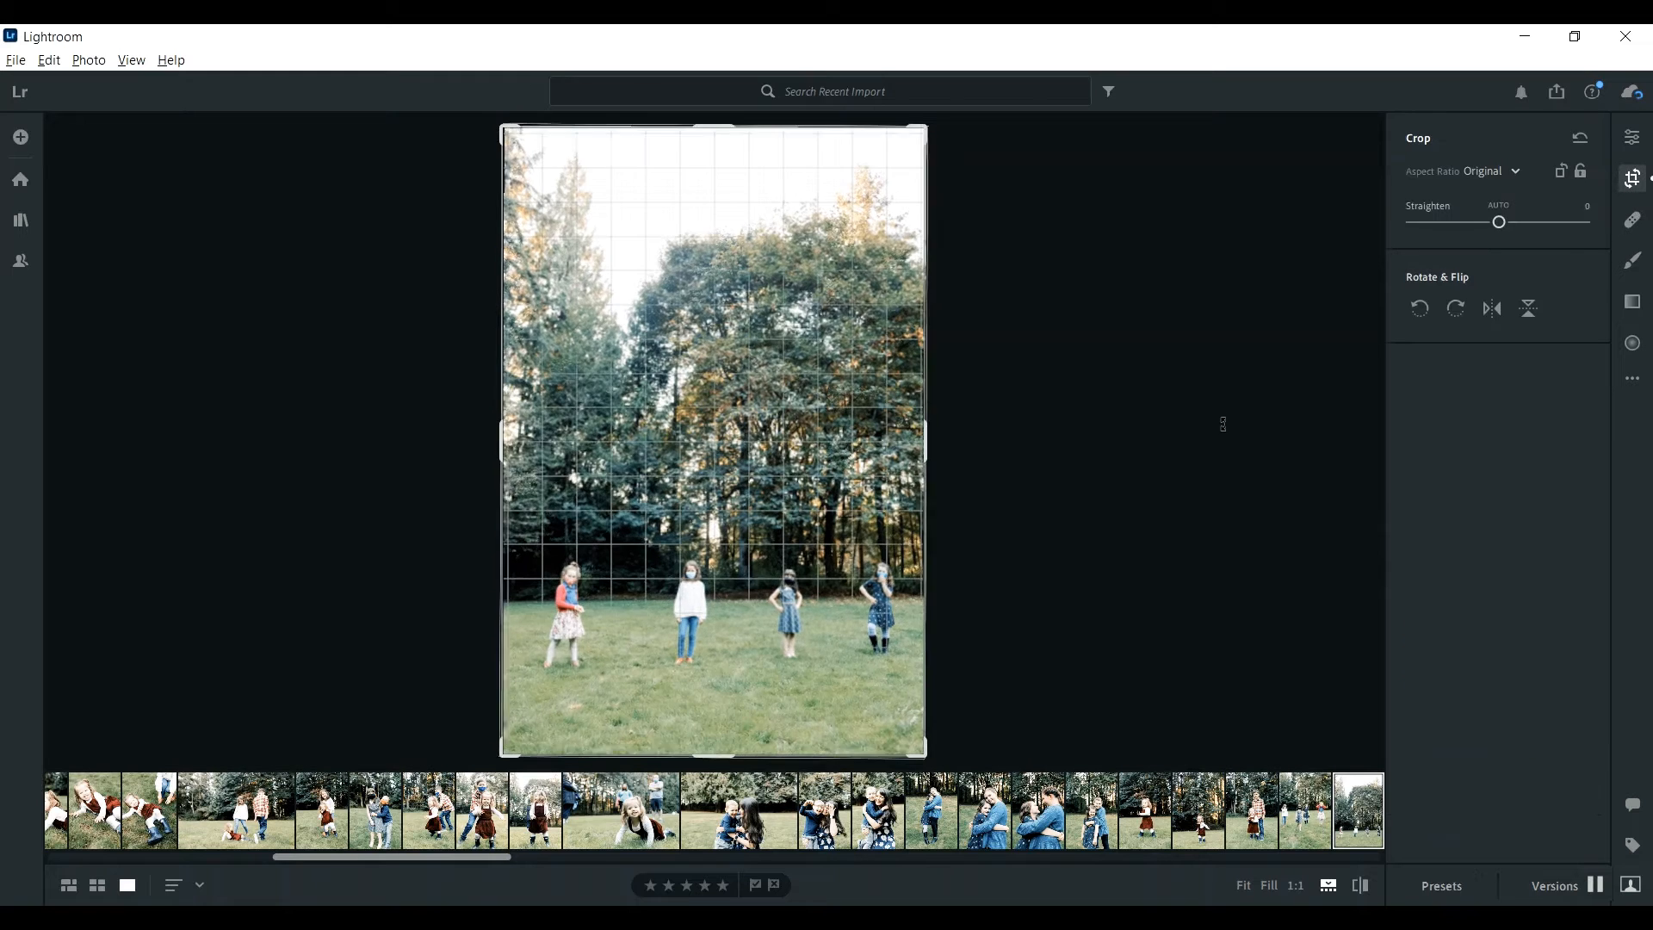
key(Return)
Go to the landscape photo of the boy holding a stick beside the girl and tighten its crop from the lower-left corner.
key(Right)
key(Right)
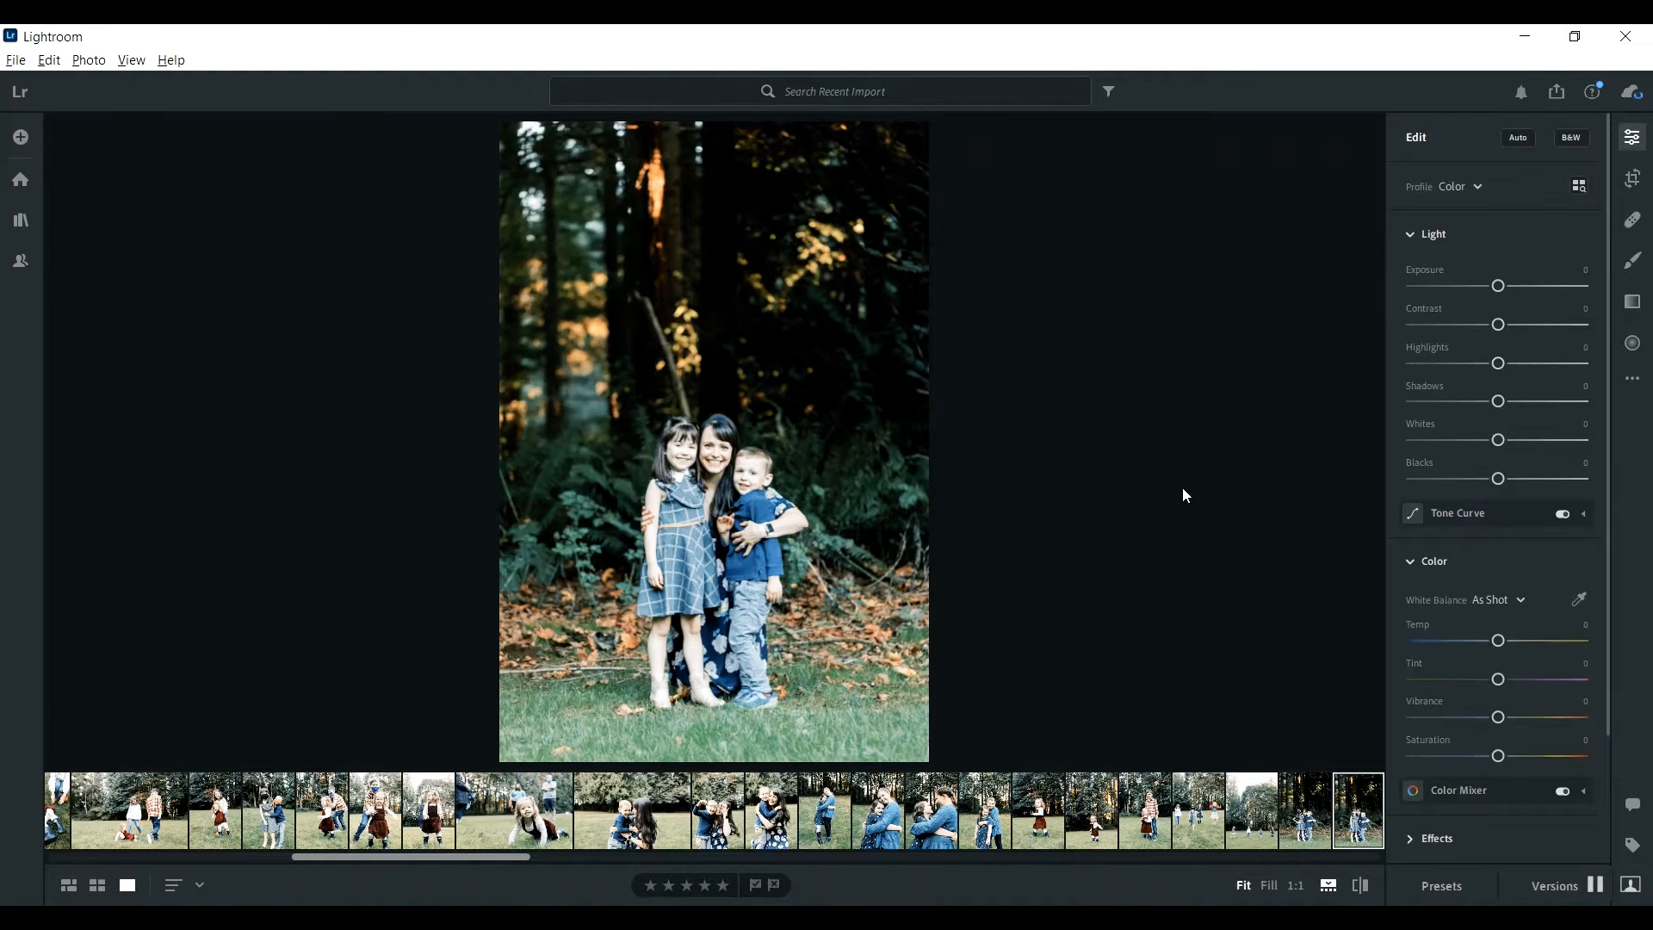
key(Right)
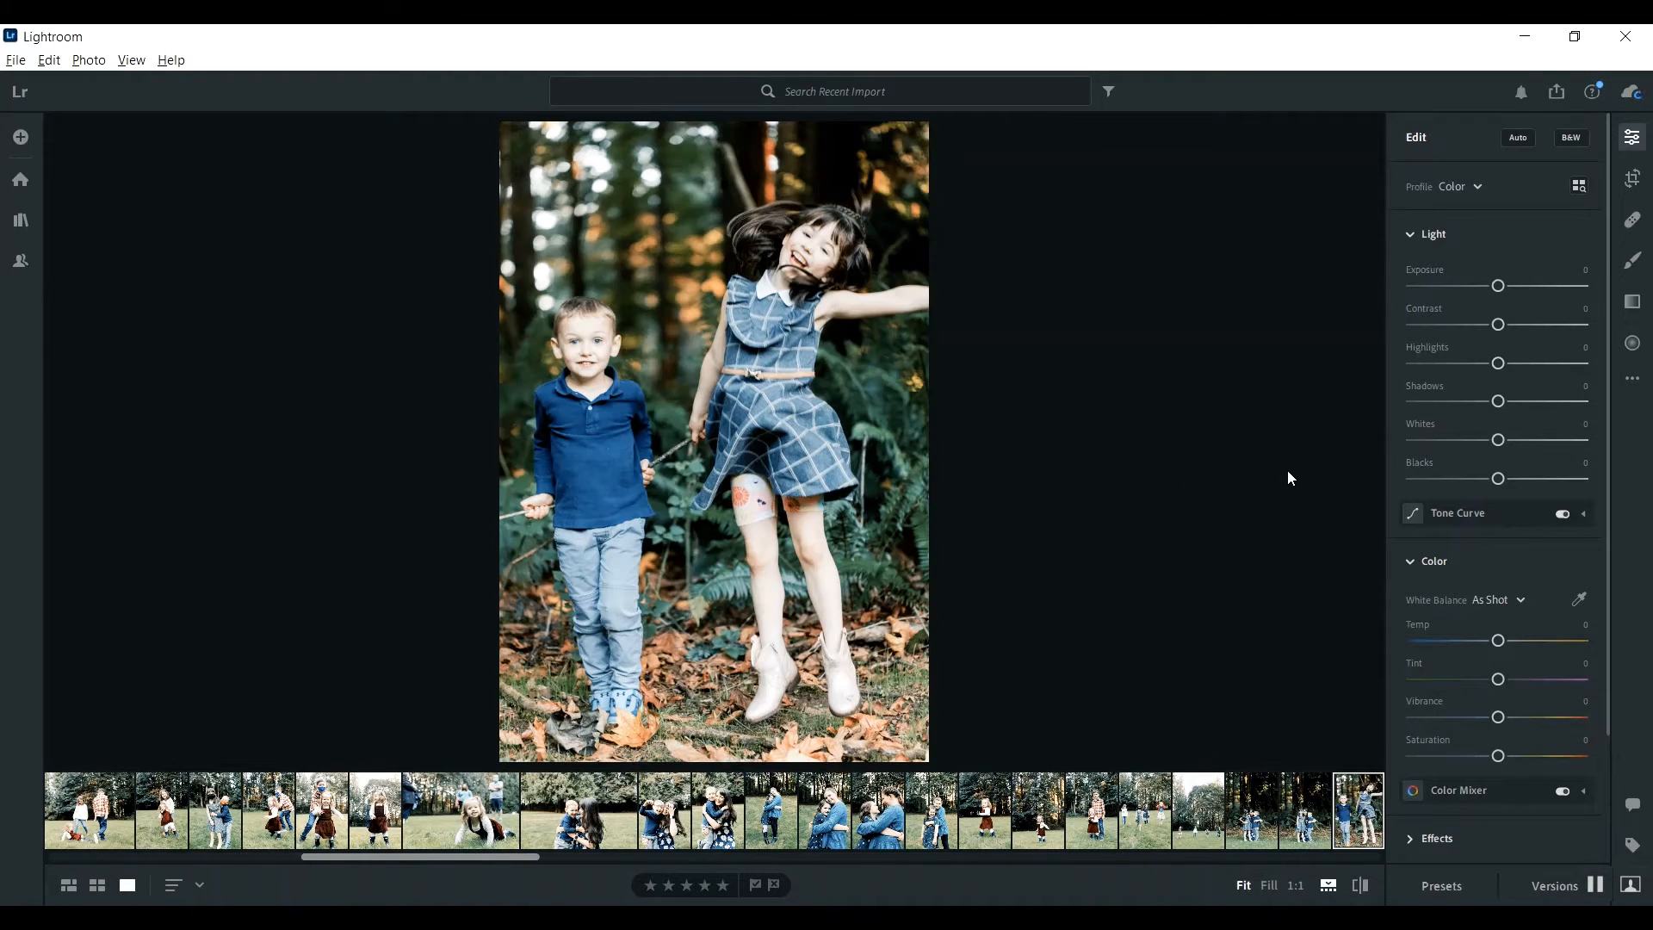
key(Right)
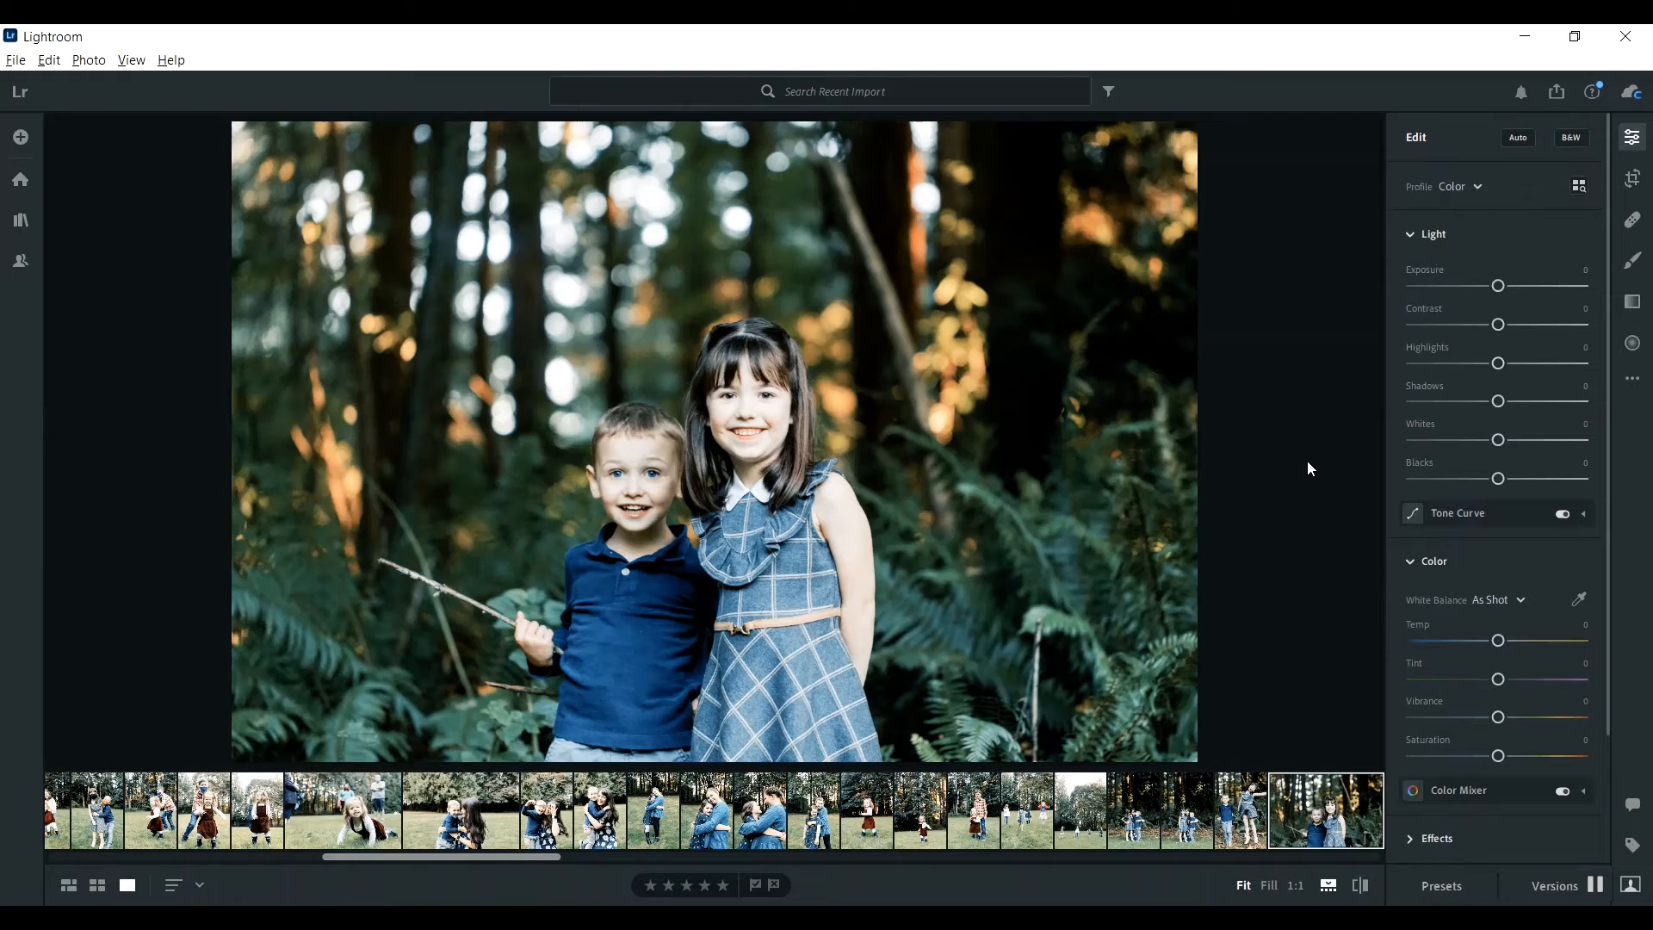
click(1632, 180)
drag(239, 756, 248, 740)
key(e)
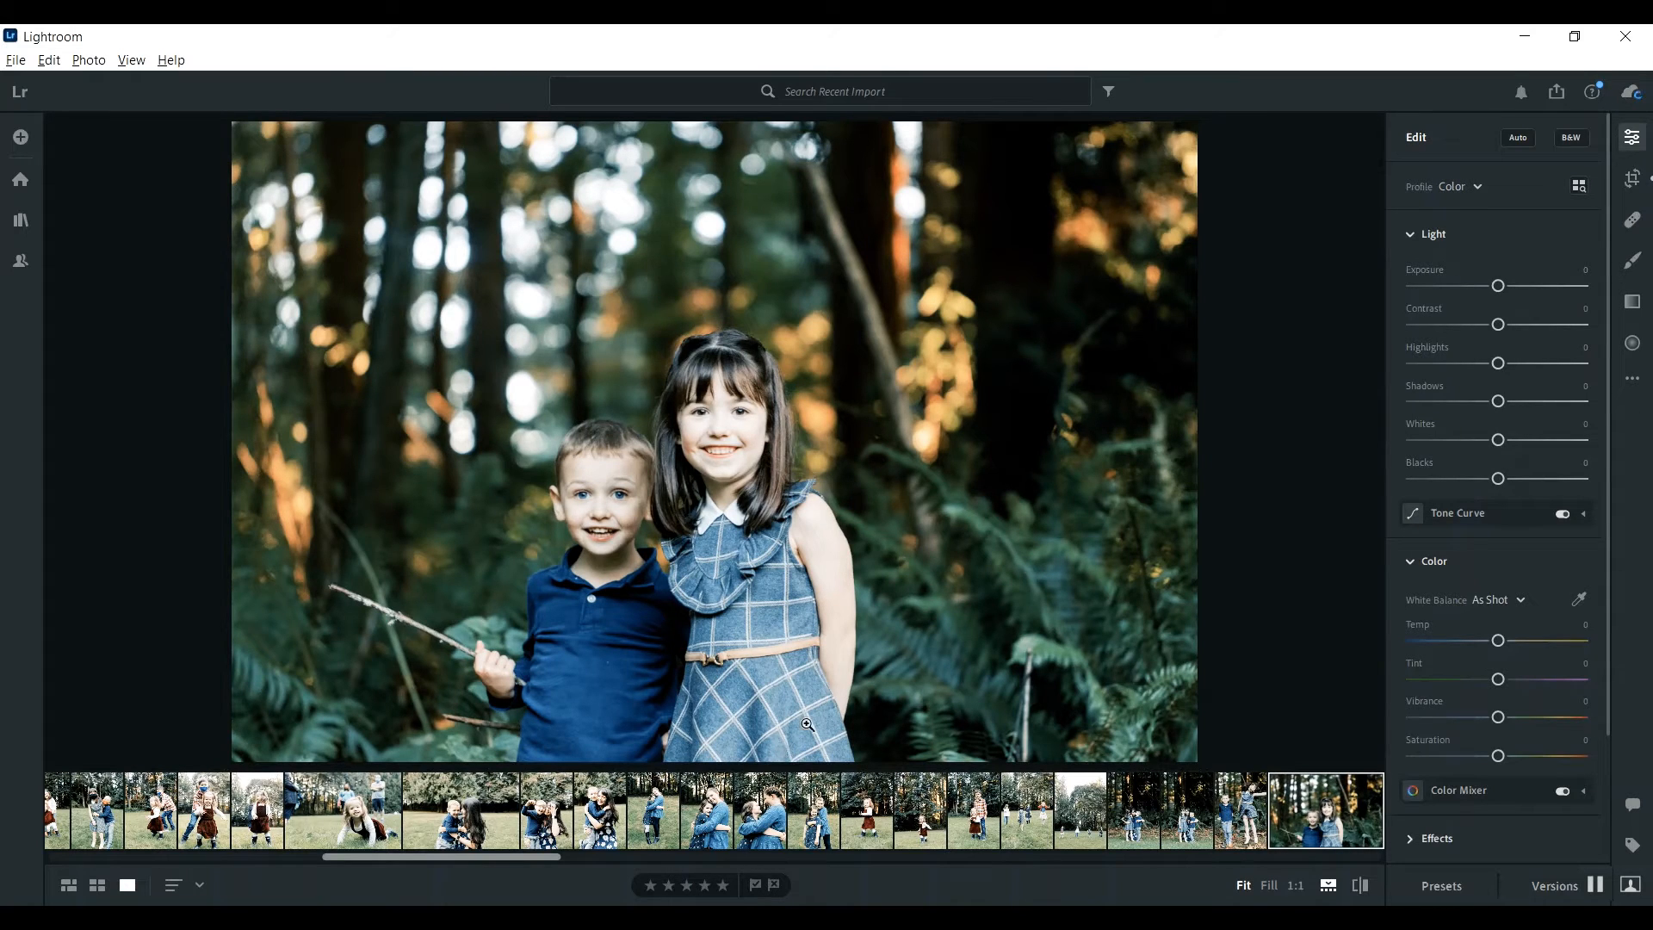
Go to the masked girl running on the grass, tighten the crop from its lower-right corner, shift the image upward, and apply it.
key(Right)
key(Right)
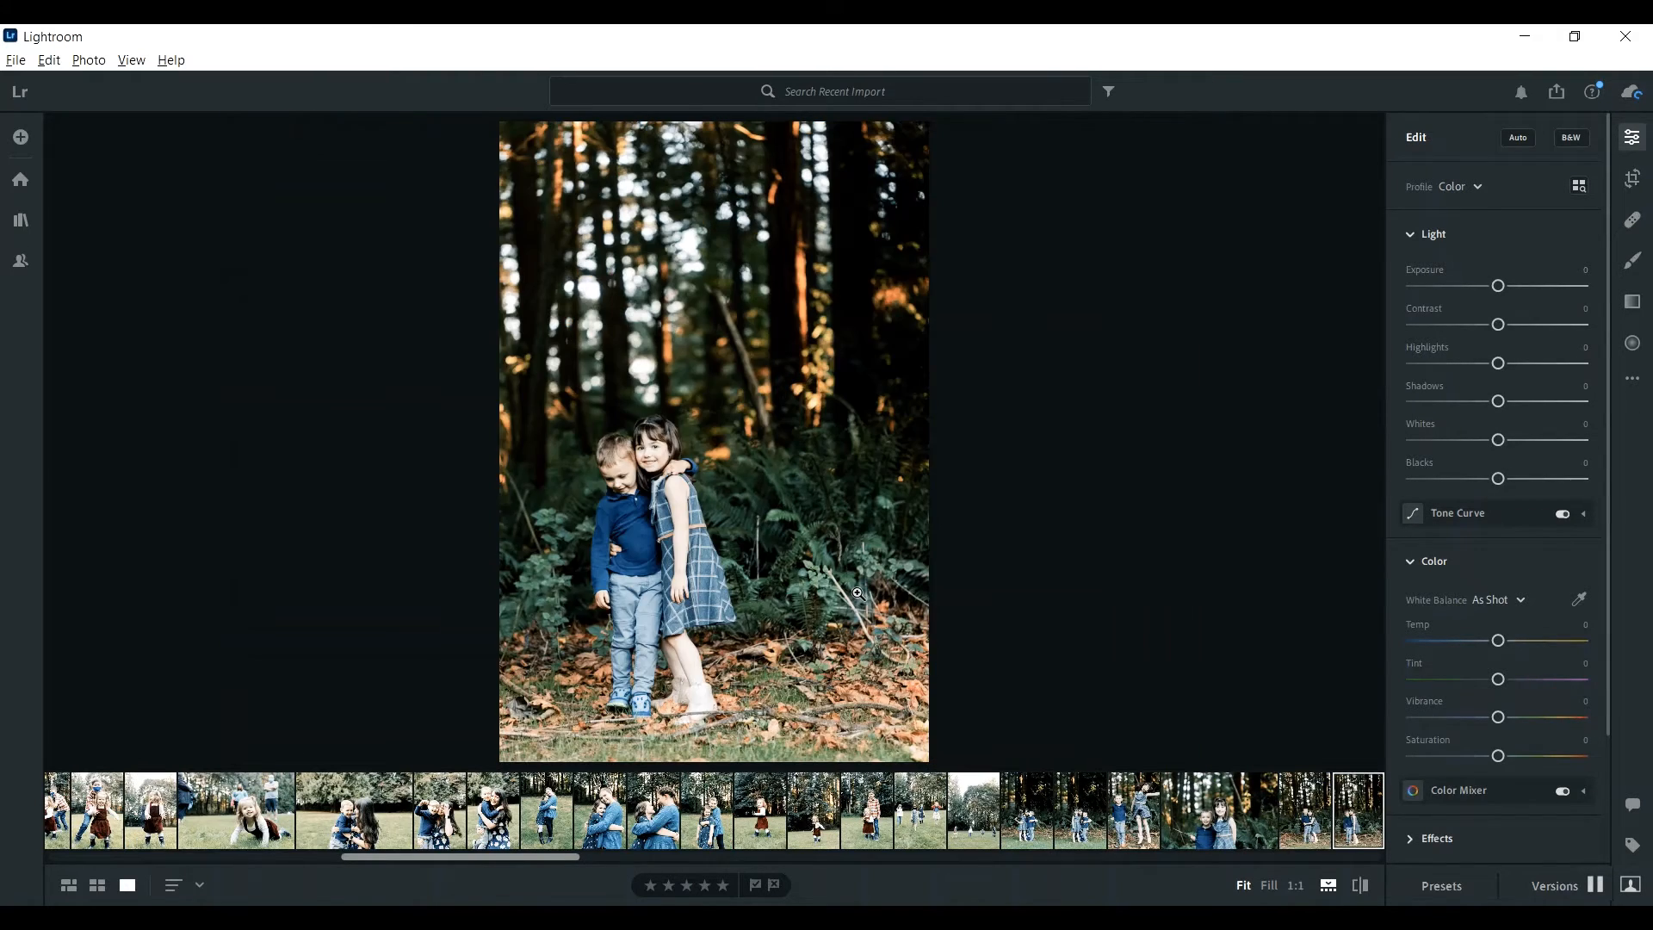
key(Right)
key(Right)
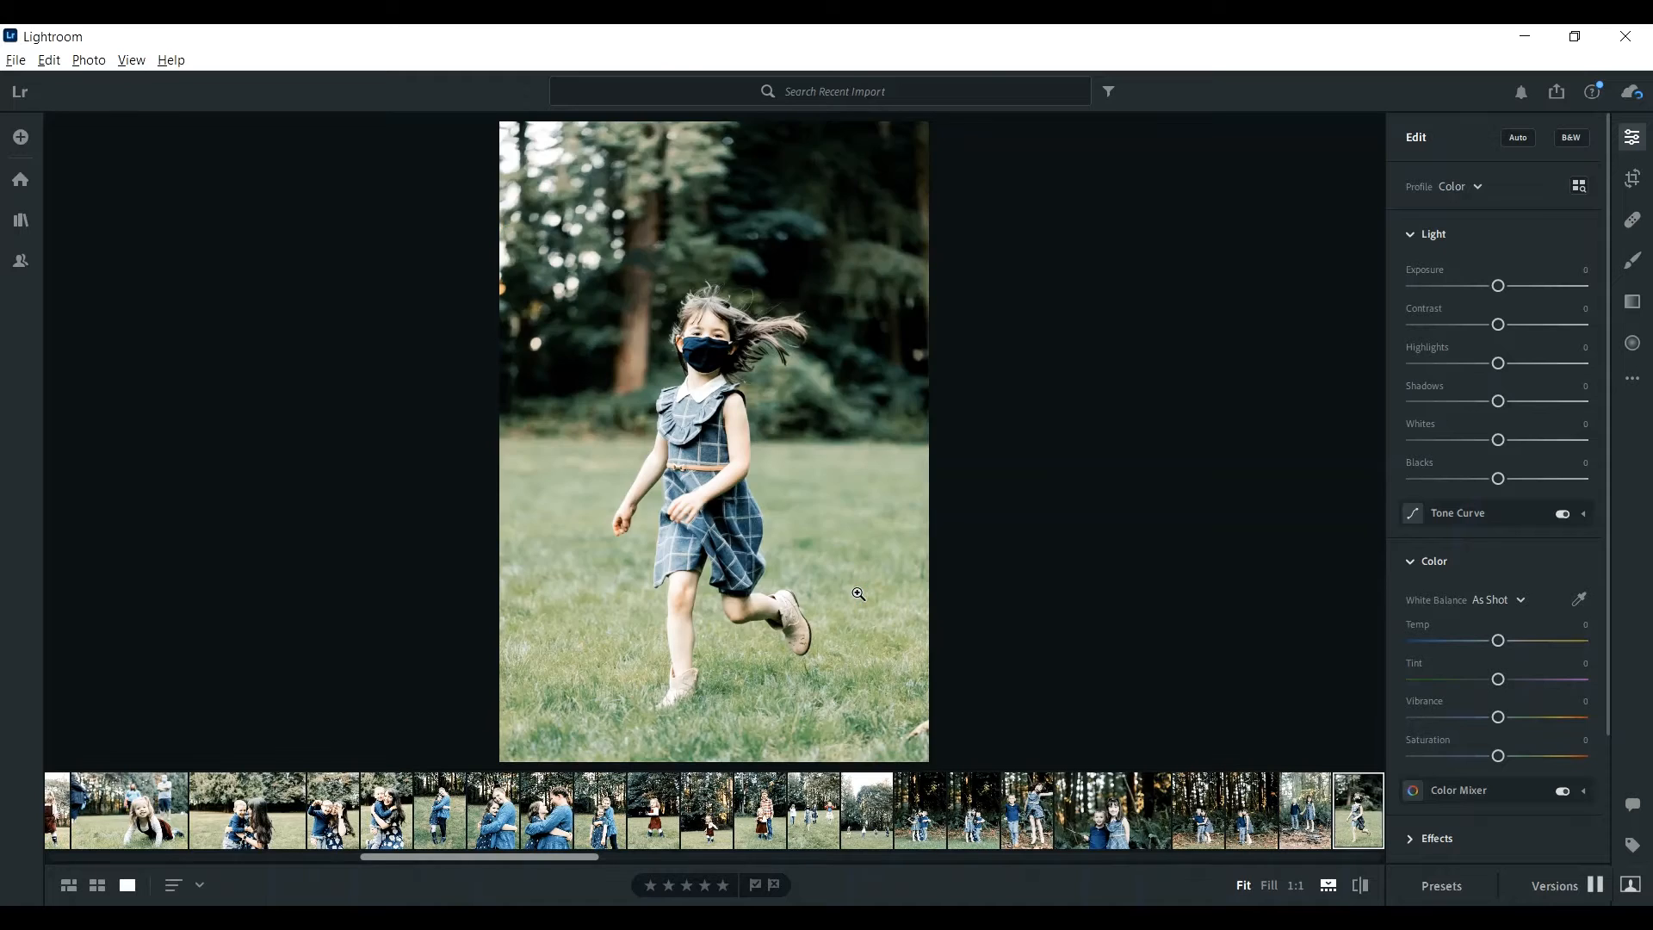
key(Left)
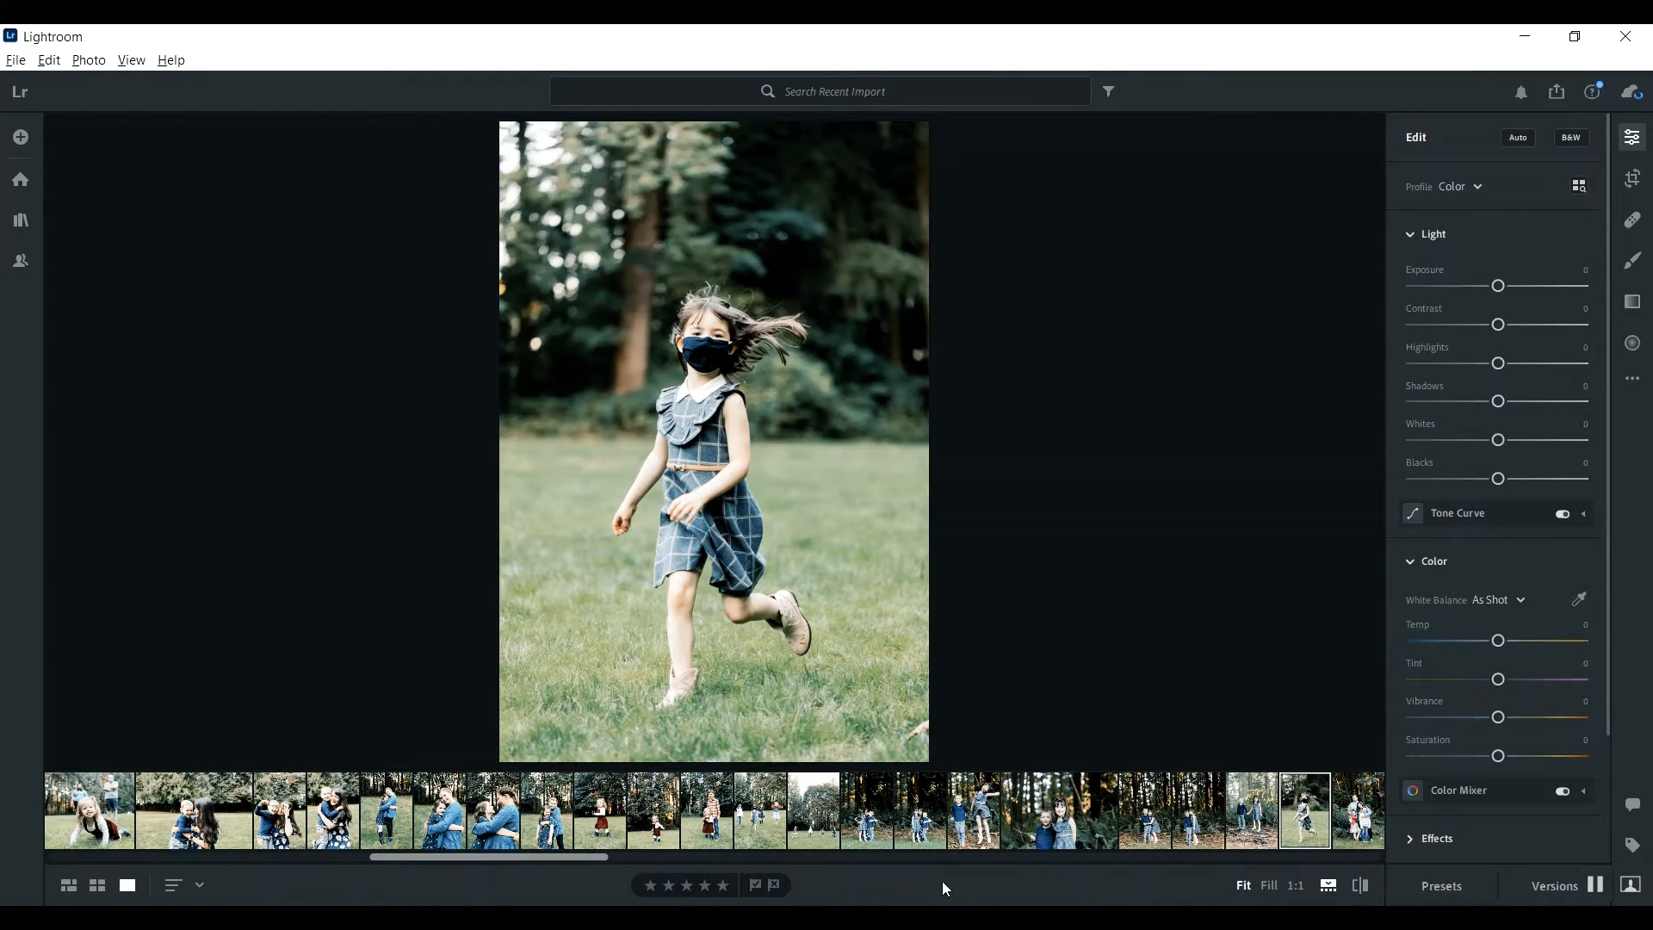
key(c)
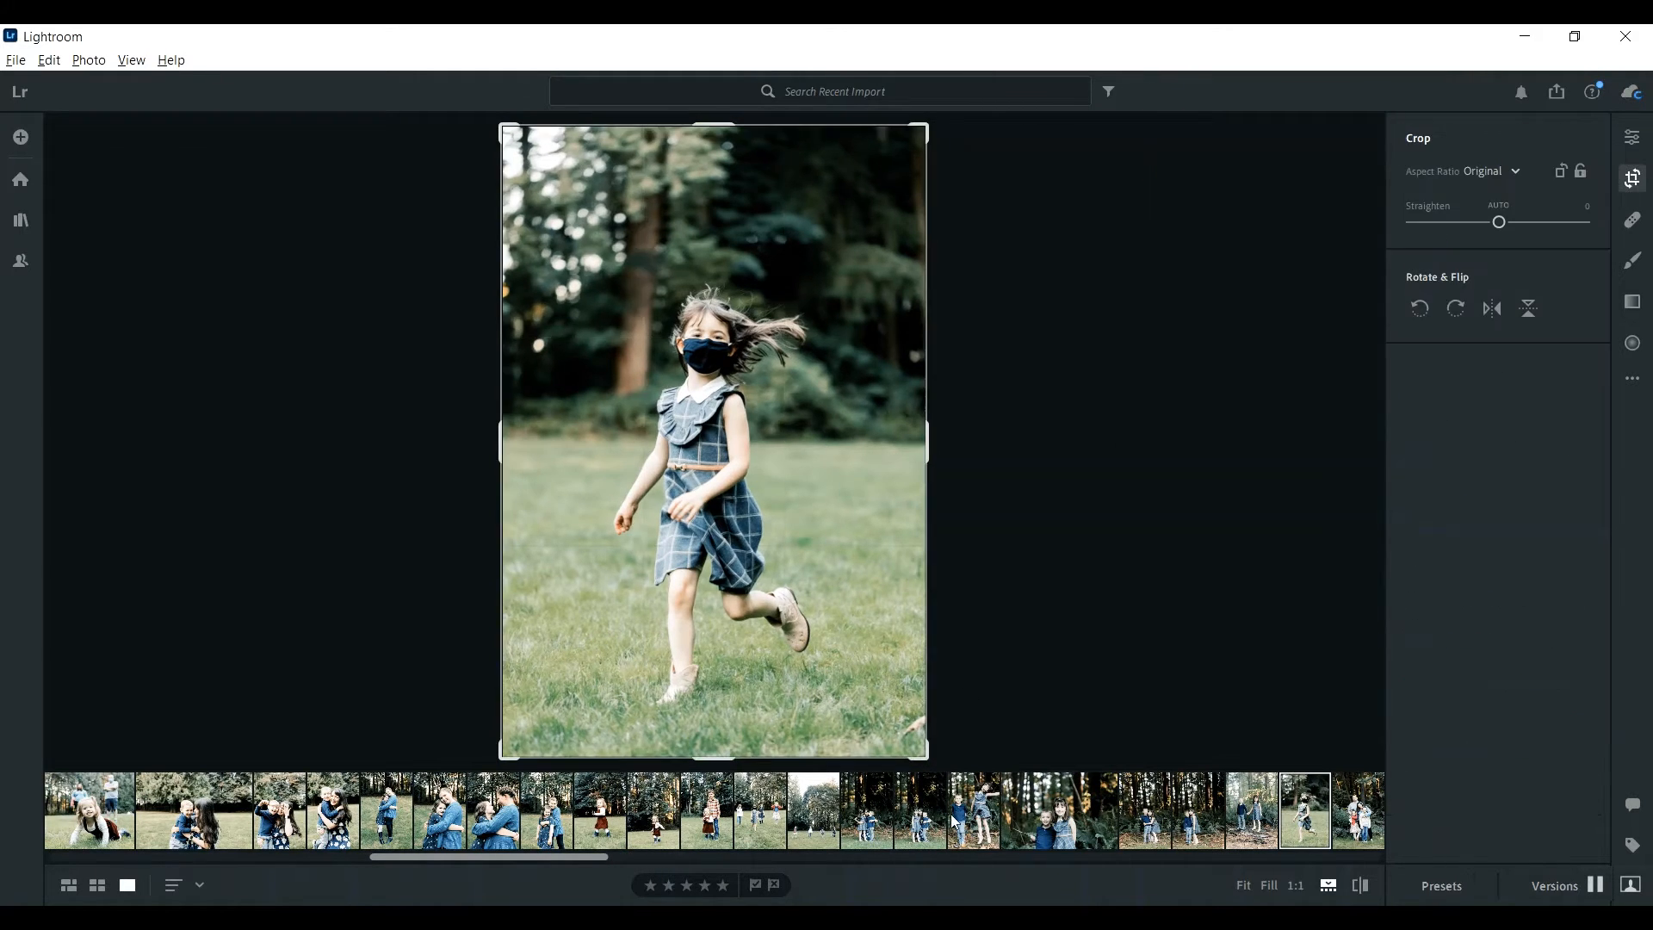
drag(929, 755, 914, 738)
drag(840, 618, 858, 583)
key(Return)
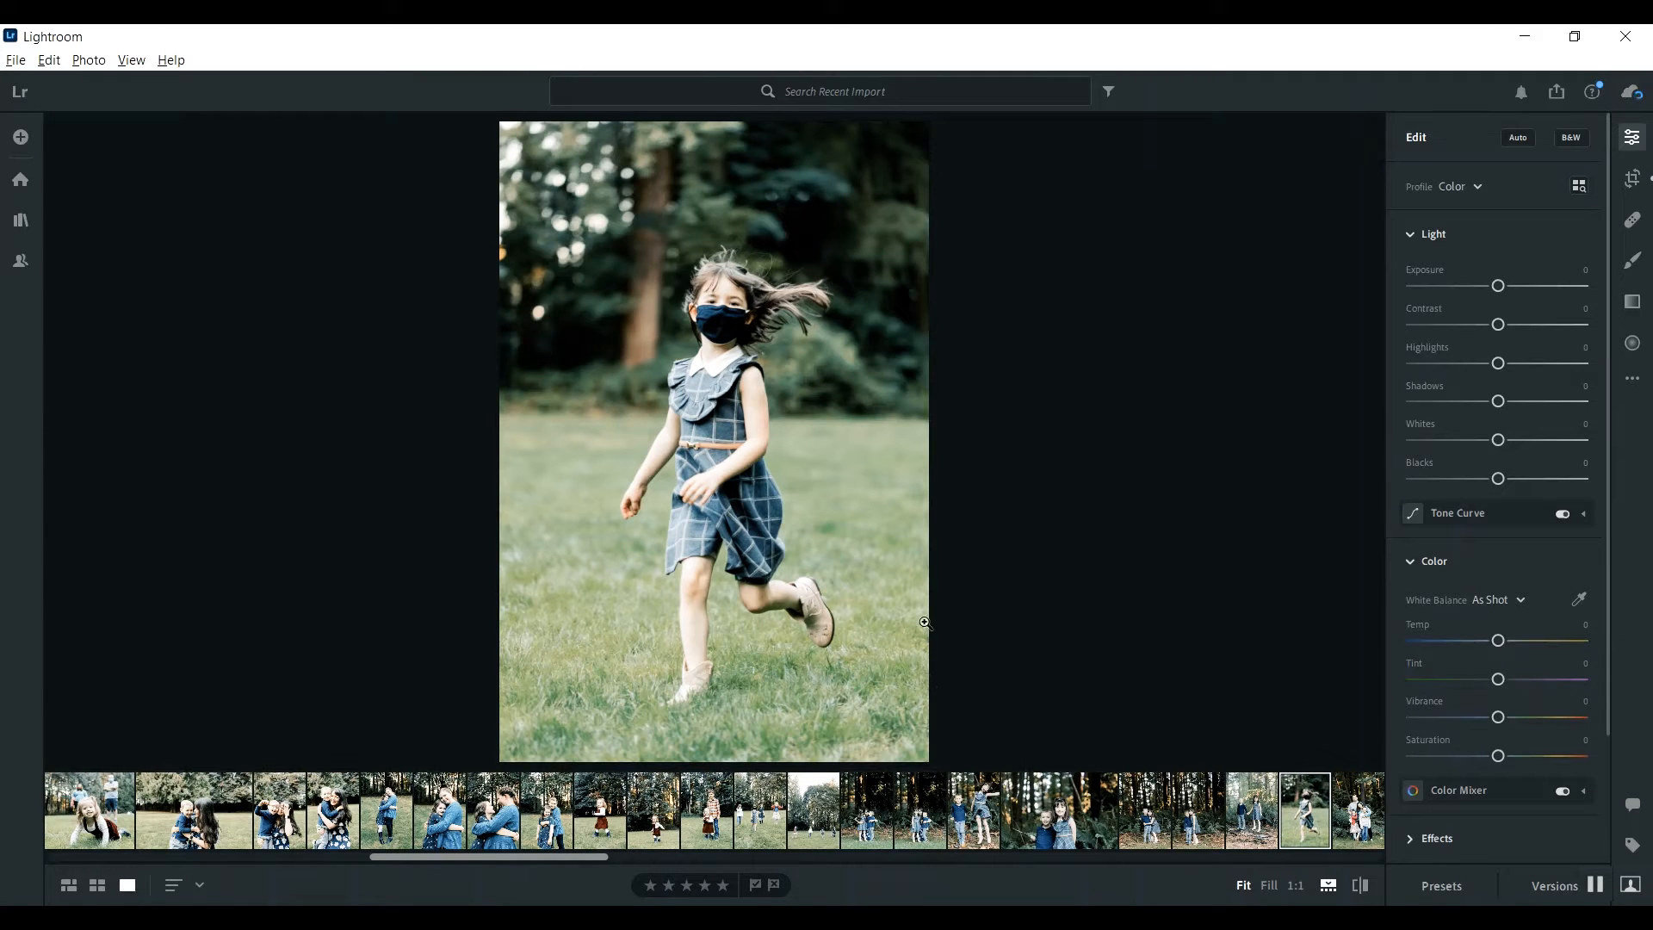
Review the framing of the family, sweater boy and twirling girl photos, up to the boy's portraits against the tree trunk.
key(Right)
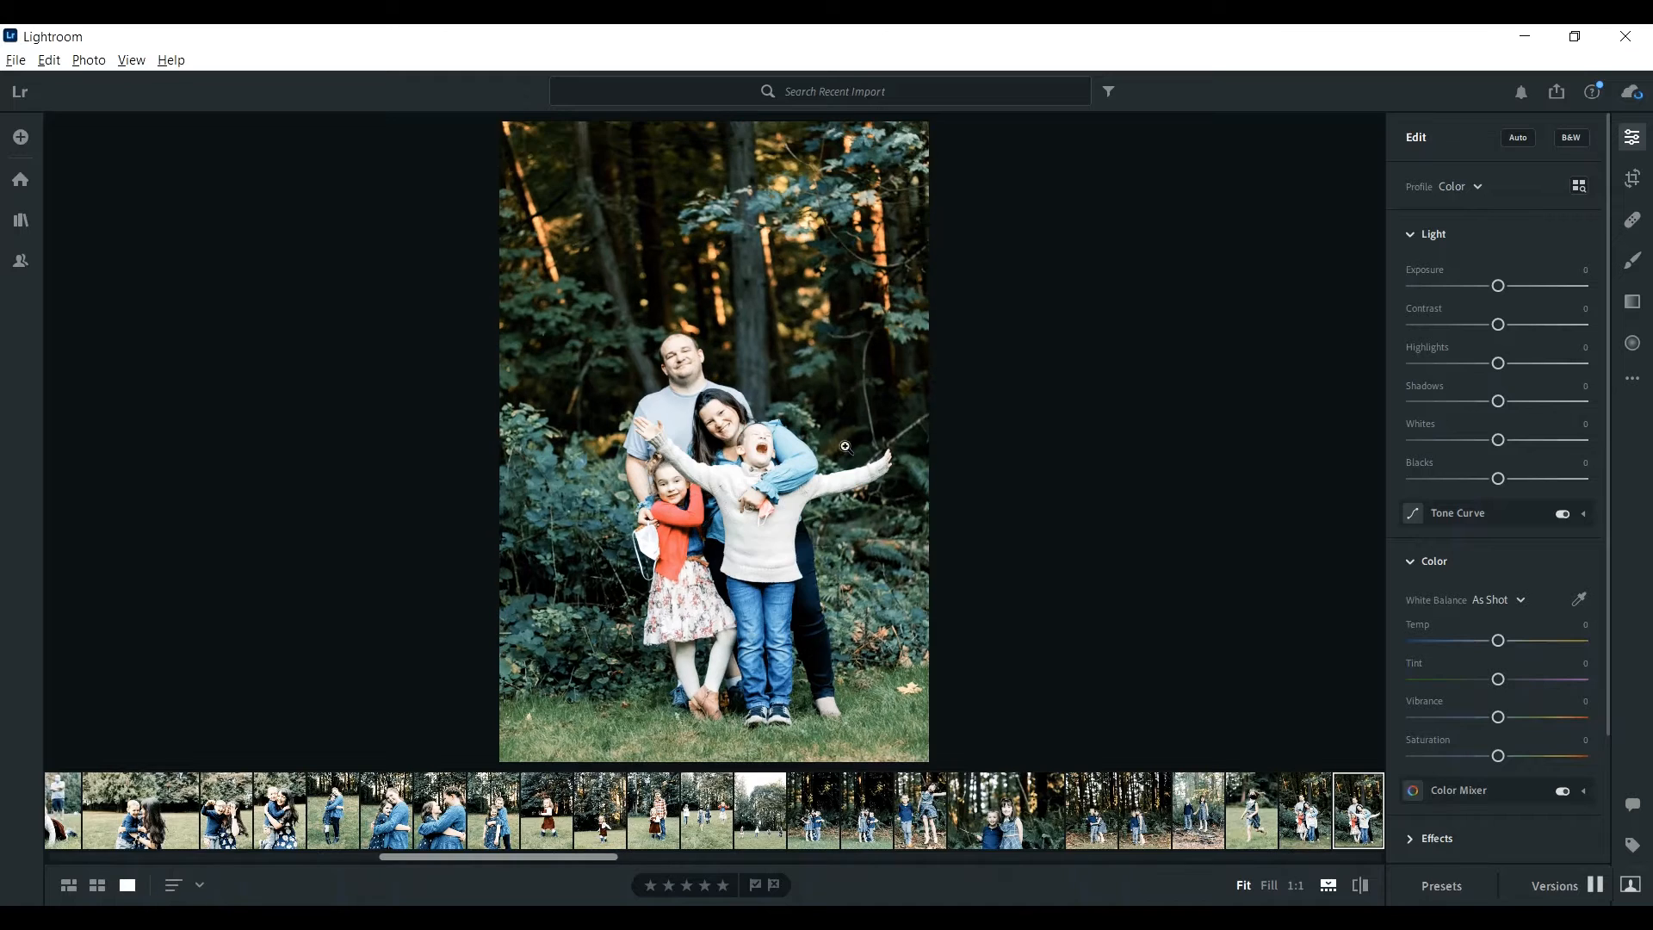
key(Right)
key(Right)
key(Right)
key(Right)
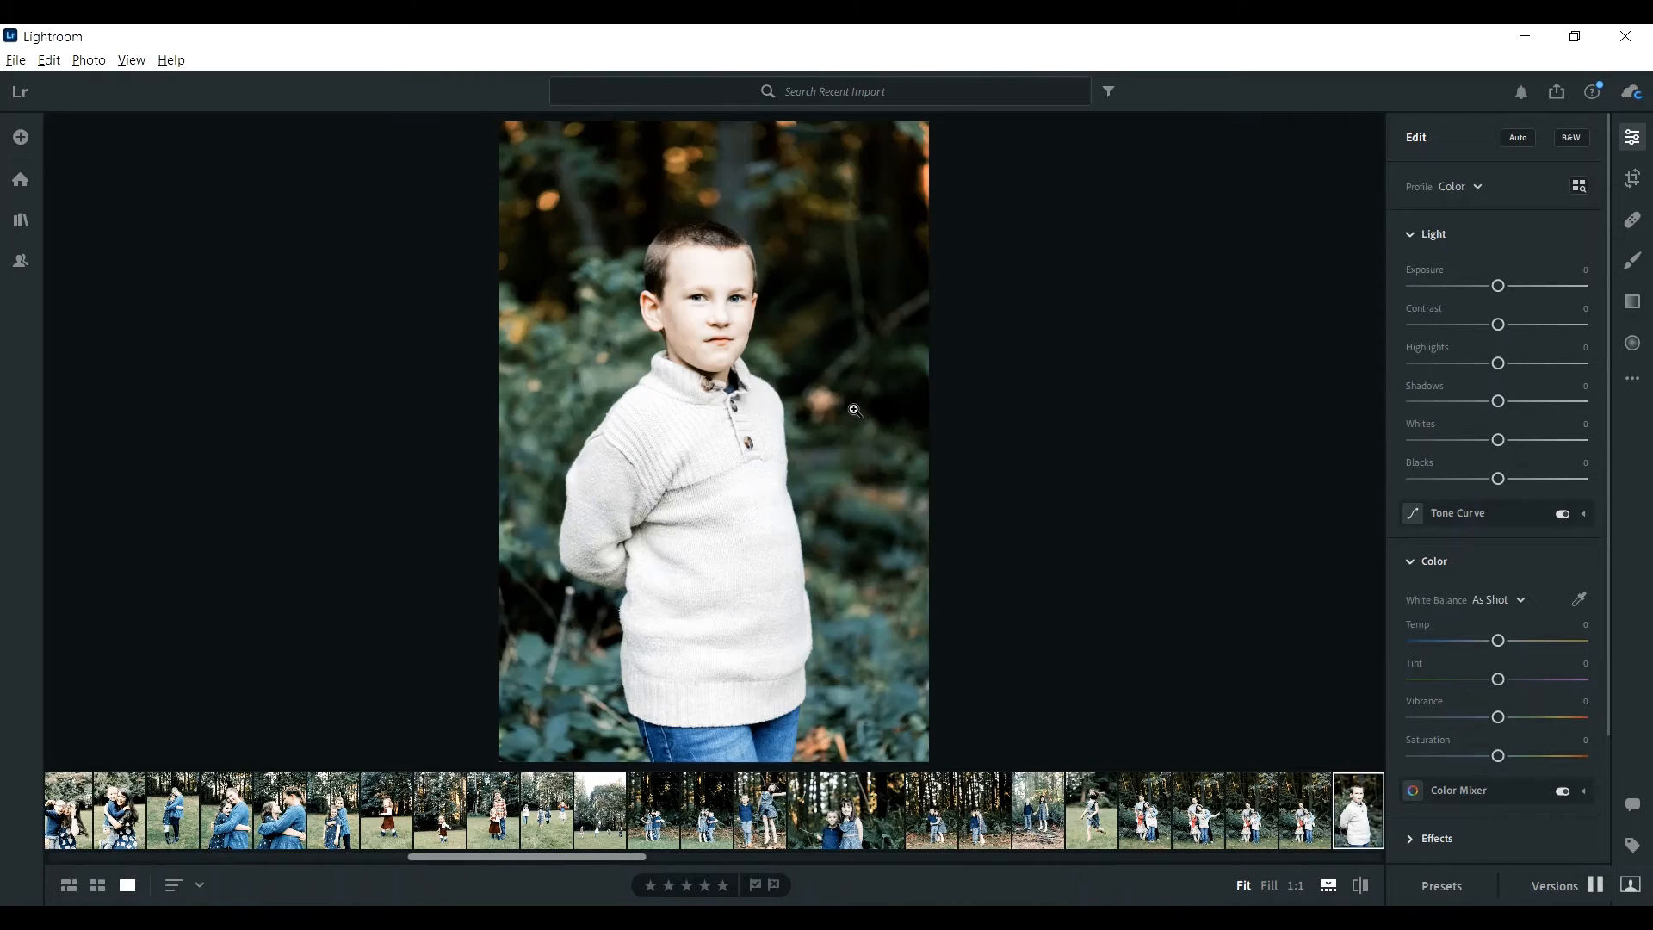
key(Right)
key(Right)
key(Right)
key(Right)
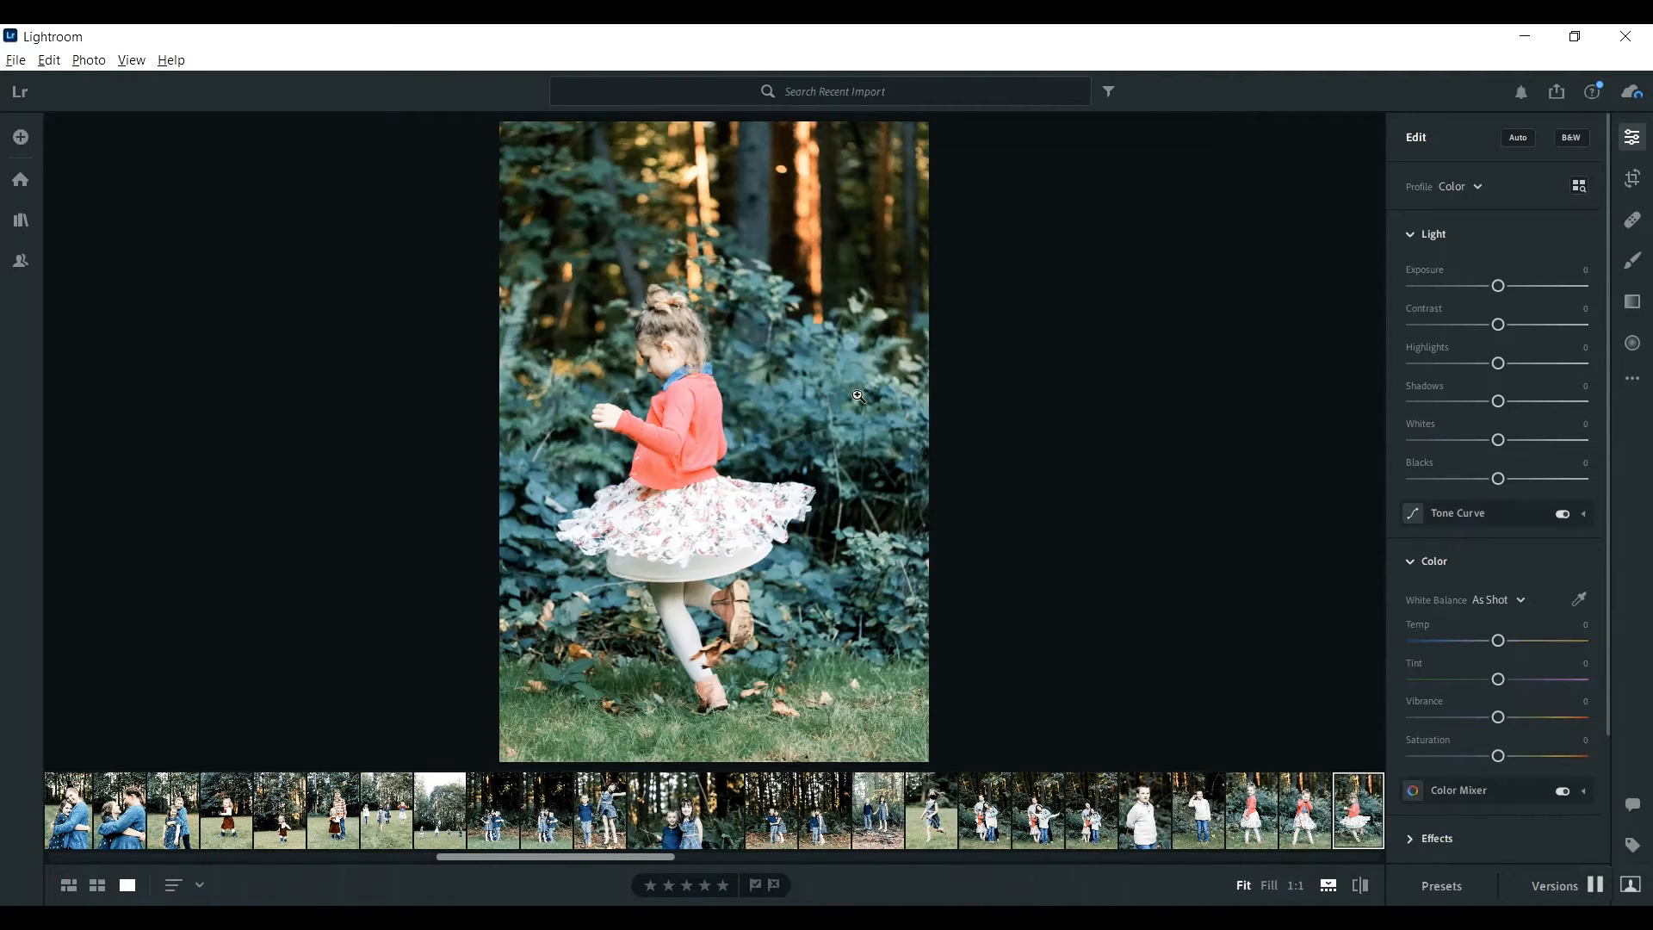
key(Right)
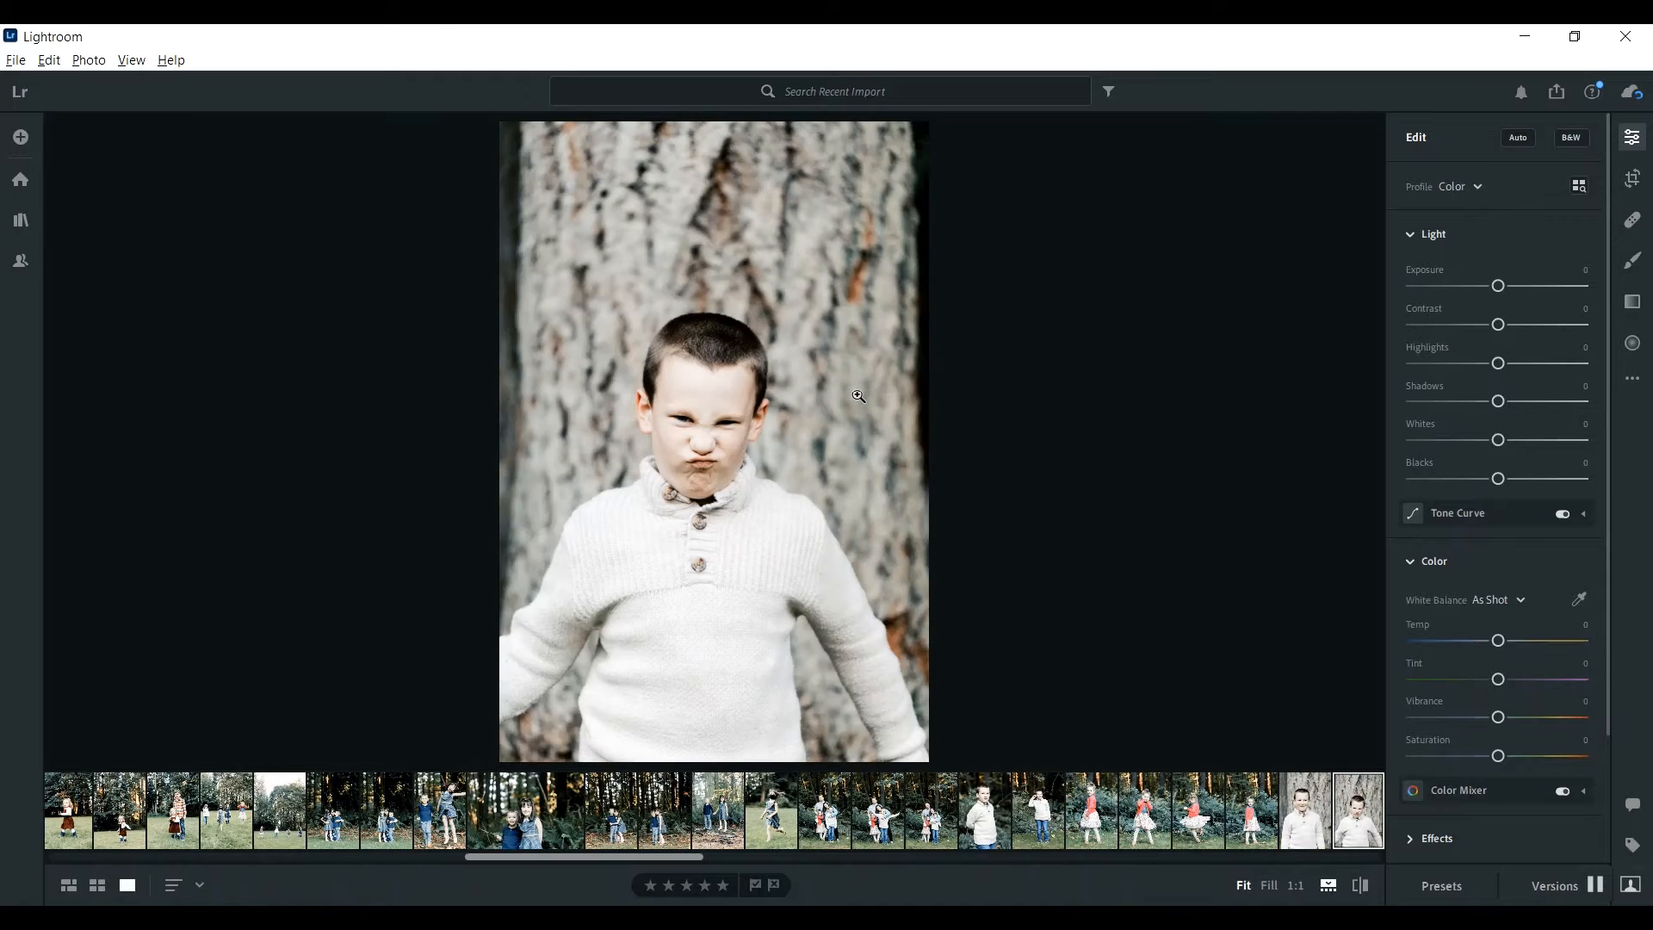
key(Left)
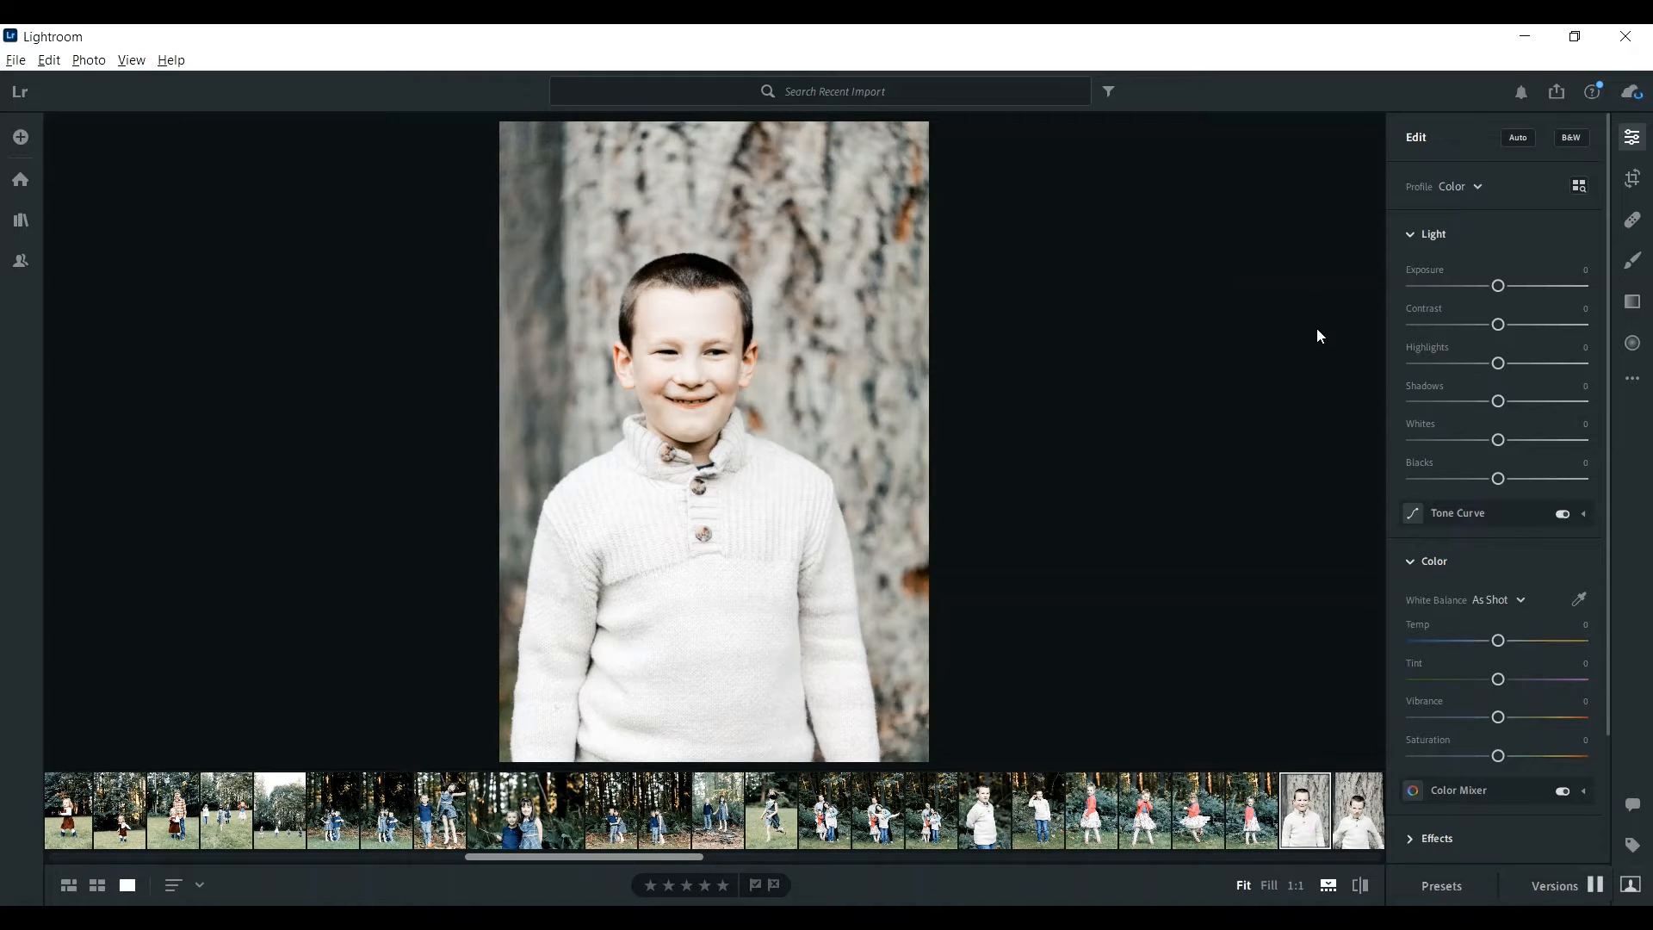
Tighten the crop of the grimacing boy against the tree from both upper corners and apply it.
key(Right)
click(1627, 185)
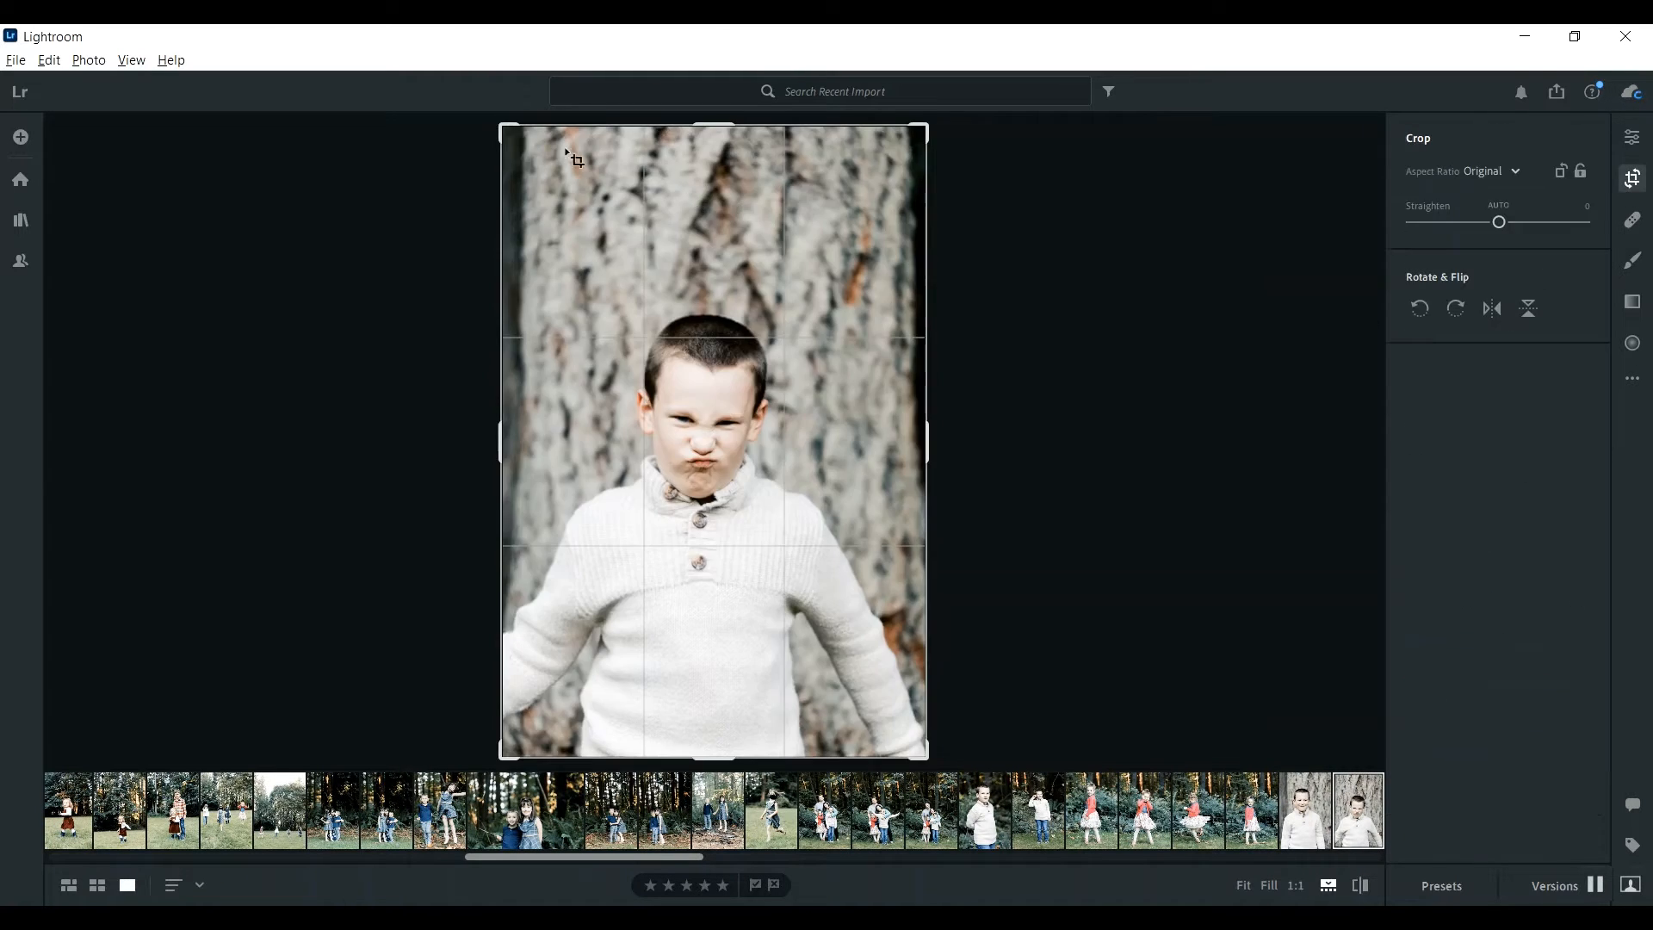
drag(501, 123, 515, 129)
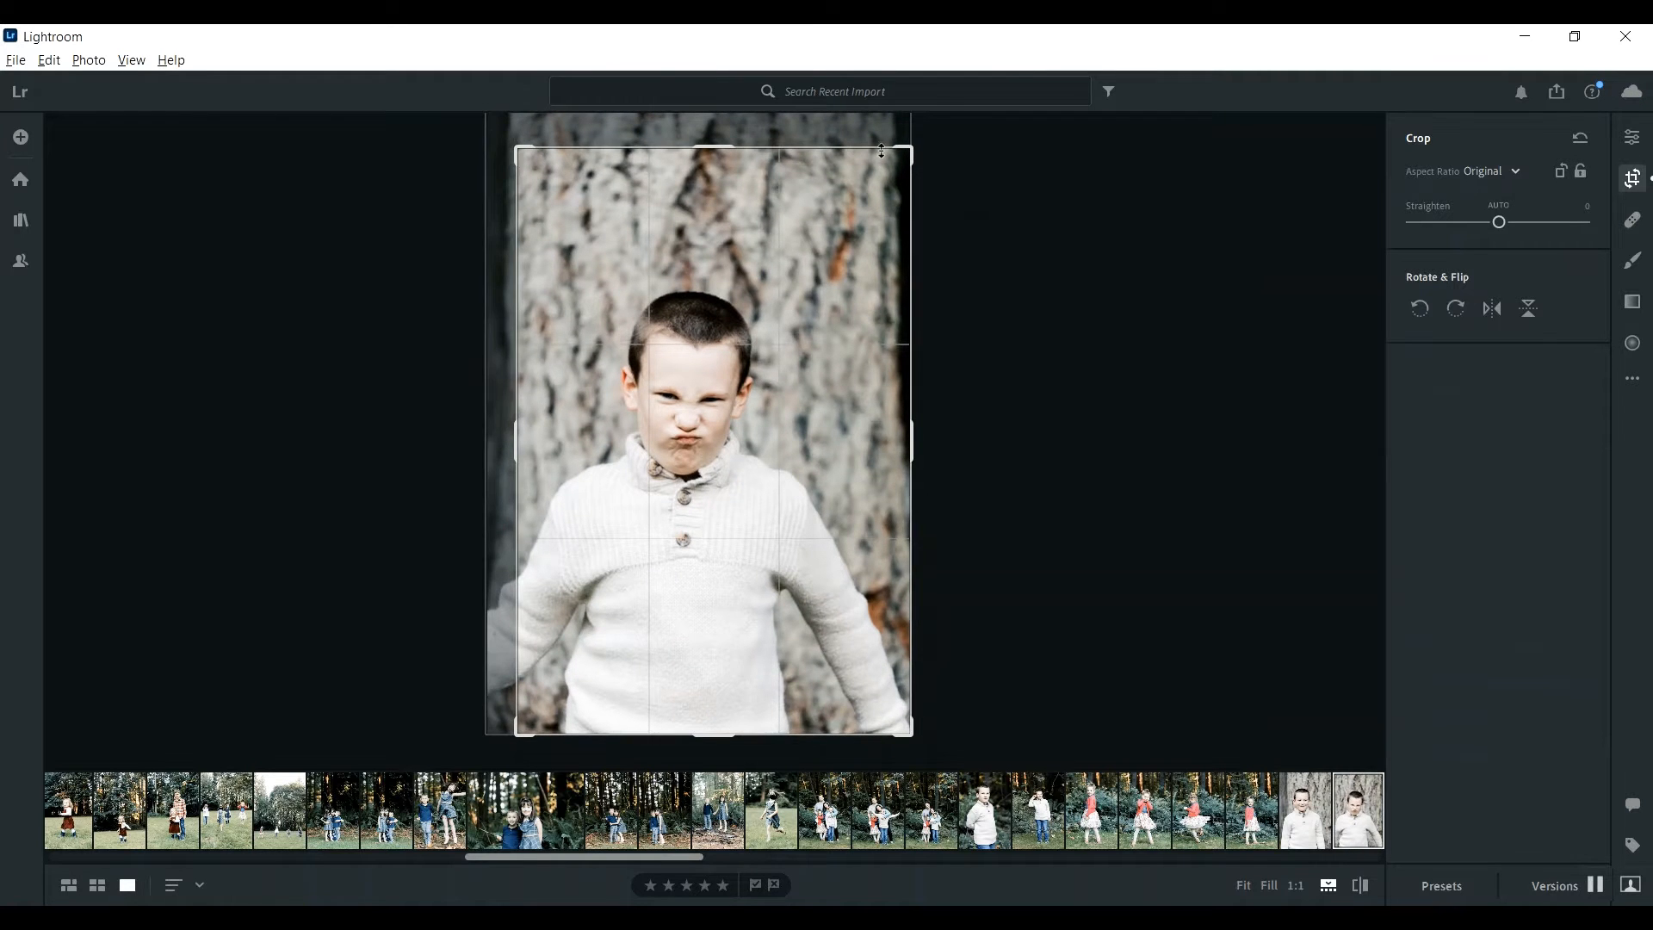
drag(899, 151, 895, 165)
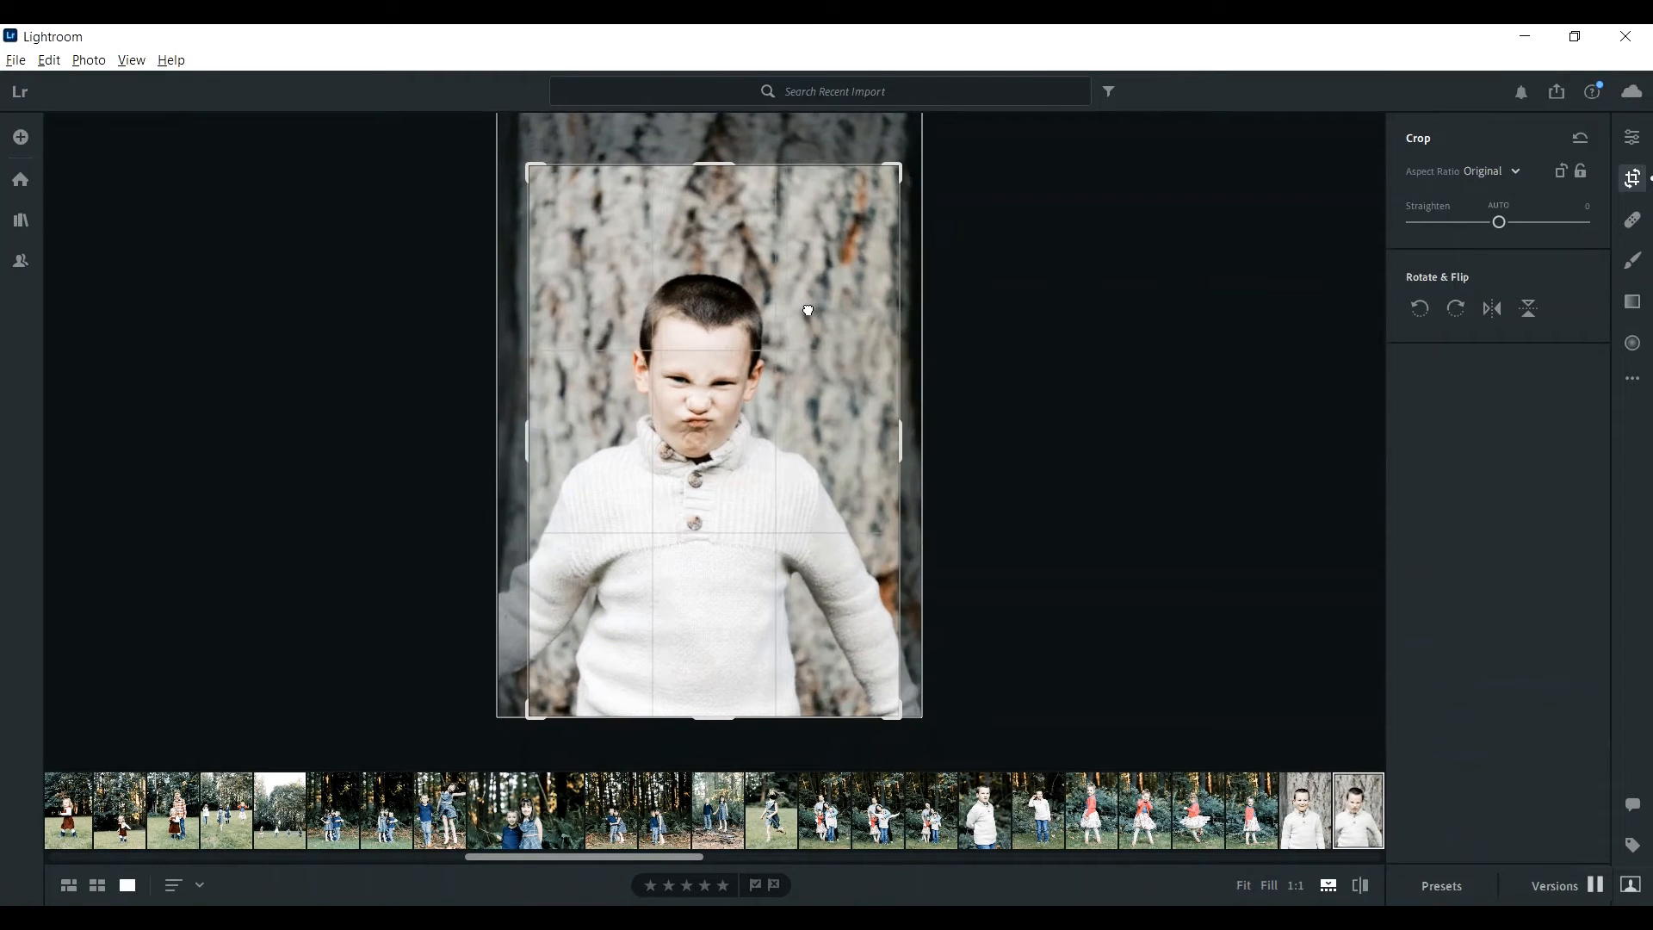
key(Return)
Slightly tighten the crop of the smiling boy in the white sweater and jeans from its upper-left corner and apply it.
key(Right)
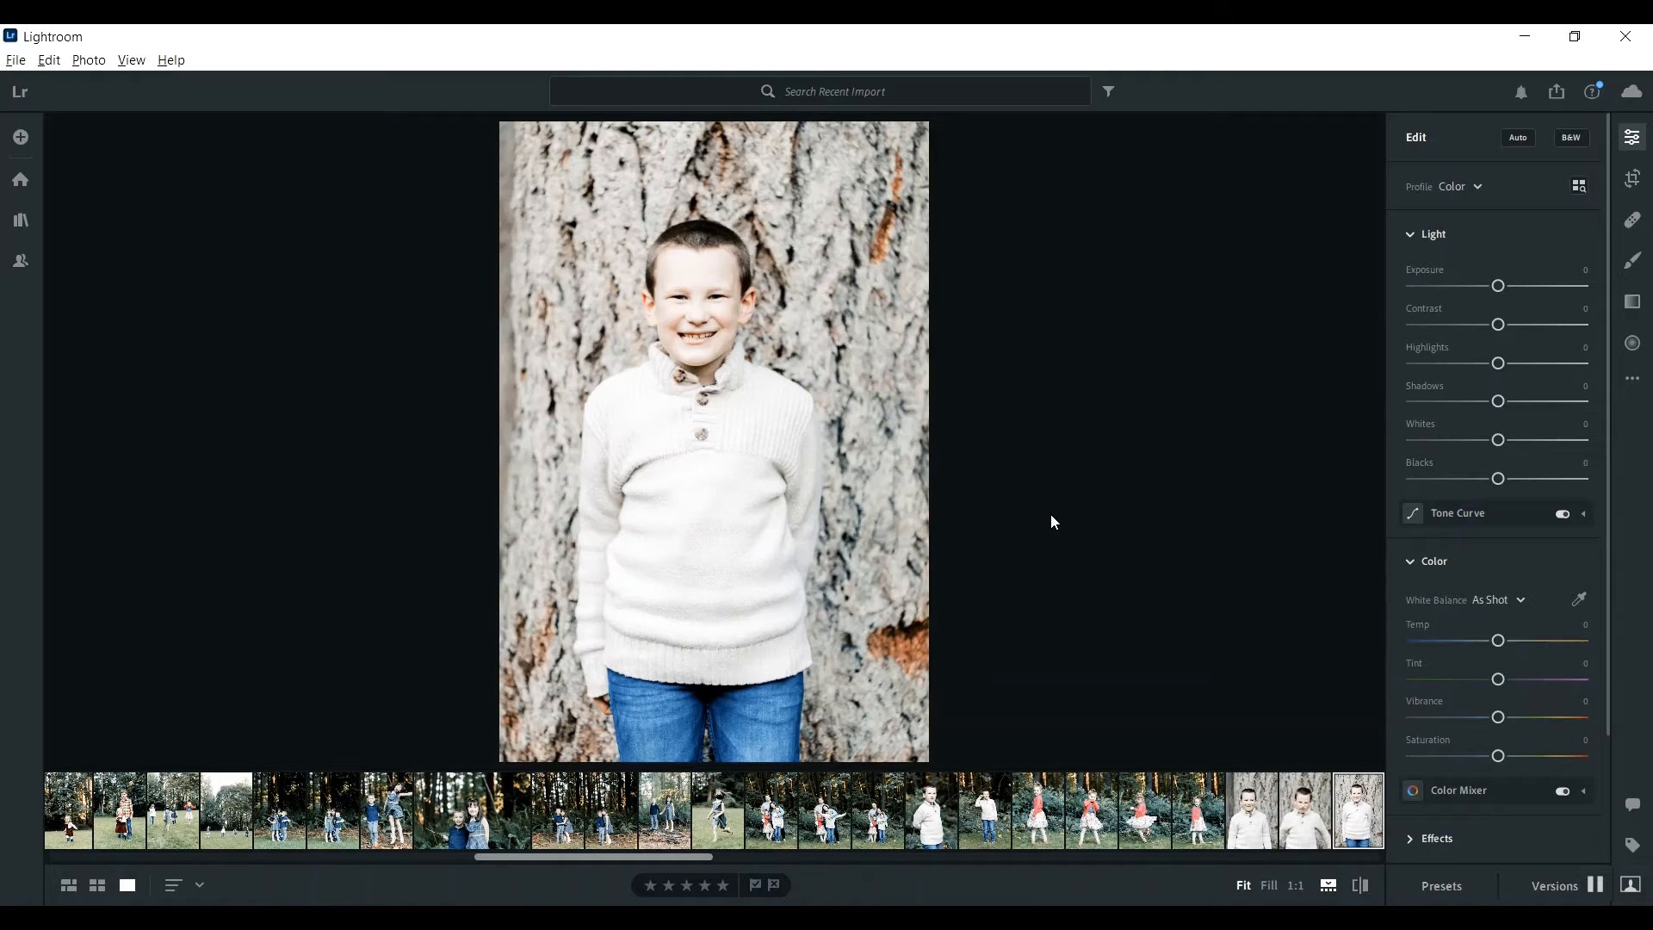
click(1632, 178)
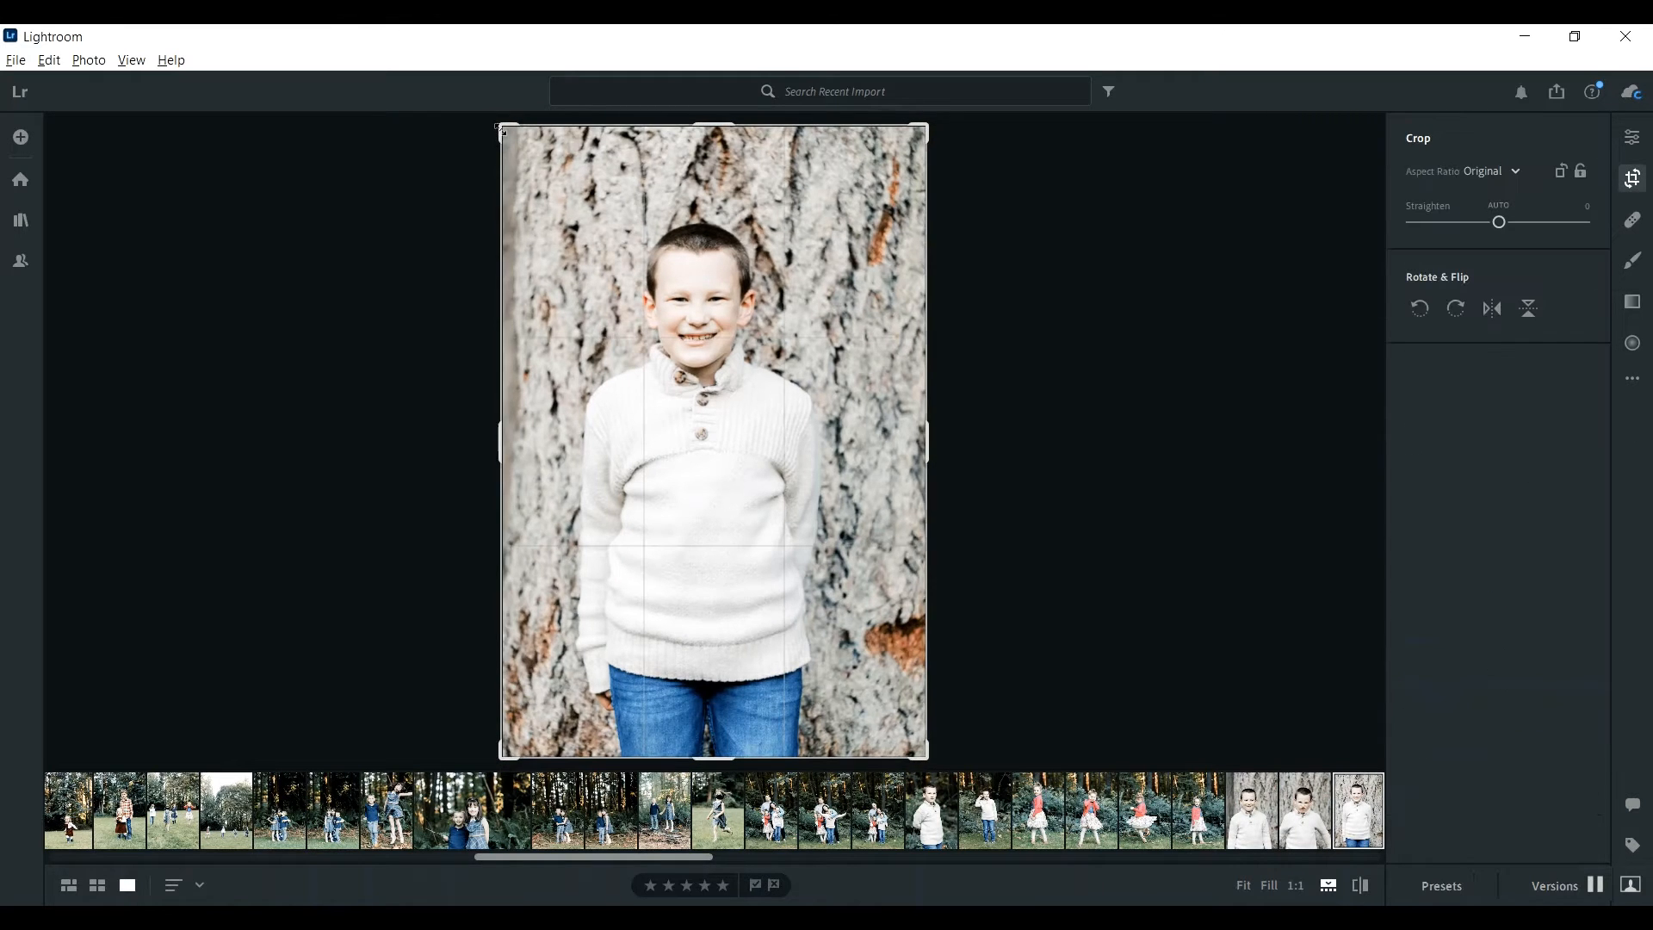
drag(499, 123, 510, 135)
key(Return)
Crop the photo of the boy covering his eyes with a blue mask from its upper-right corner and apply it.
key(Right)
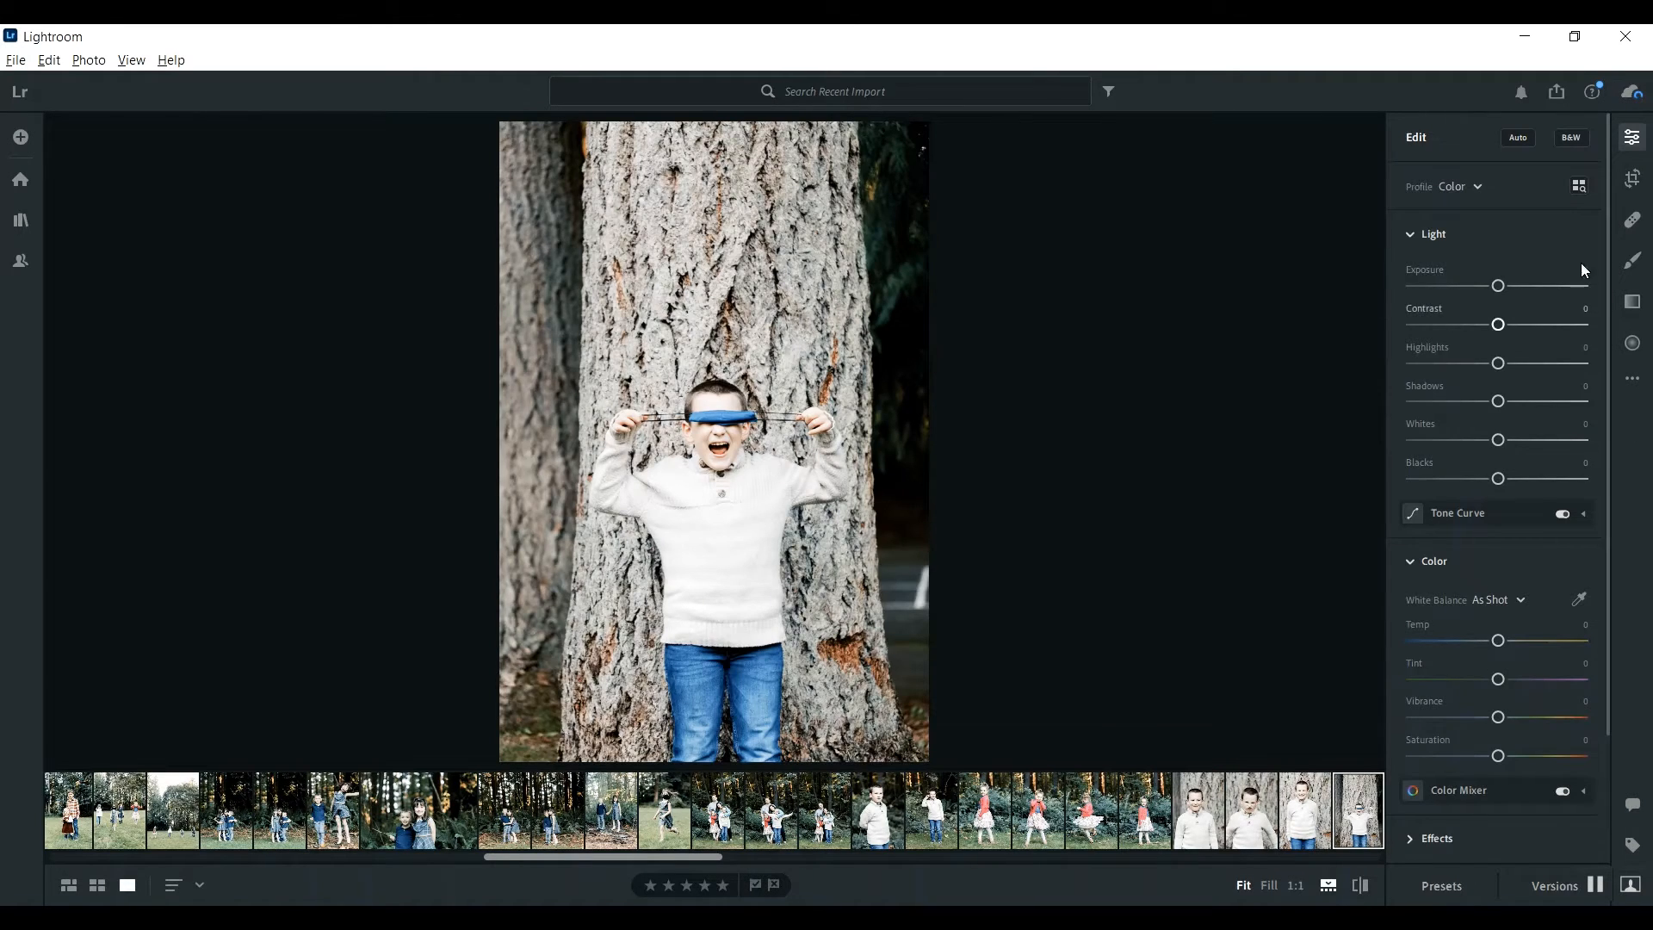
click(1643, 179)
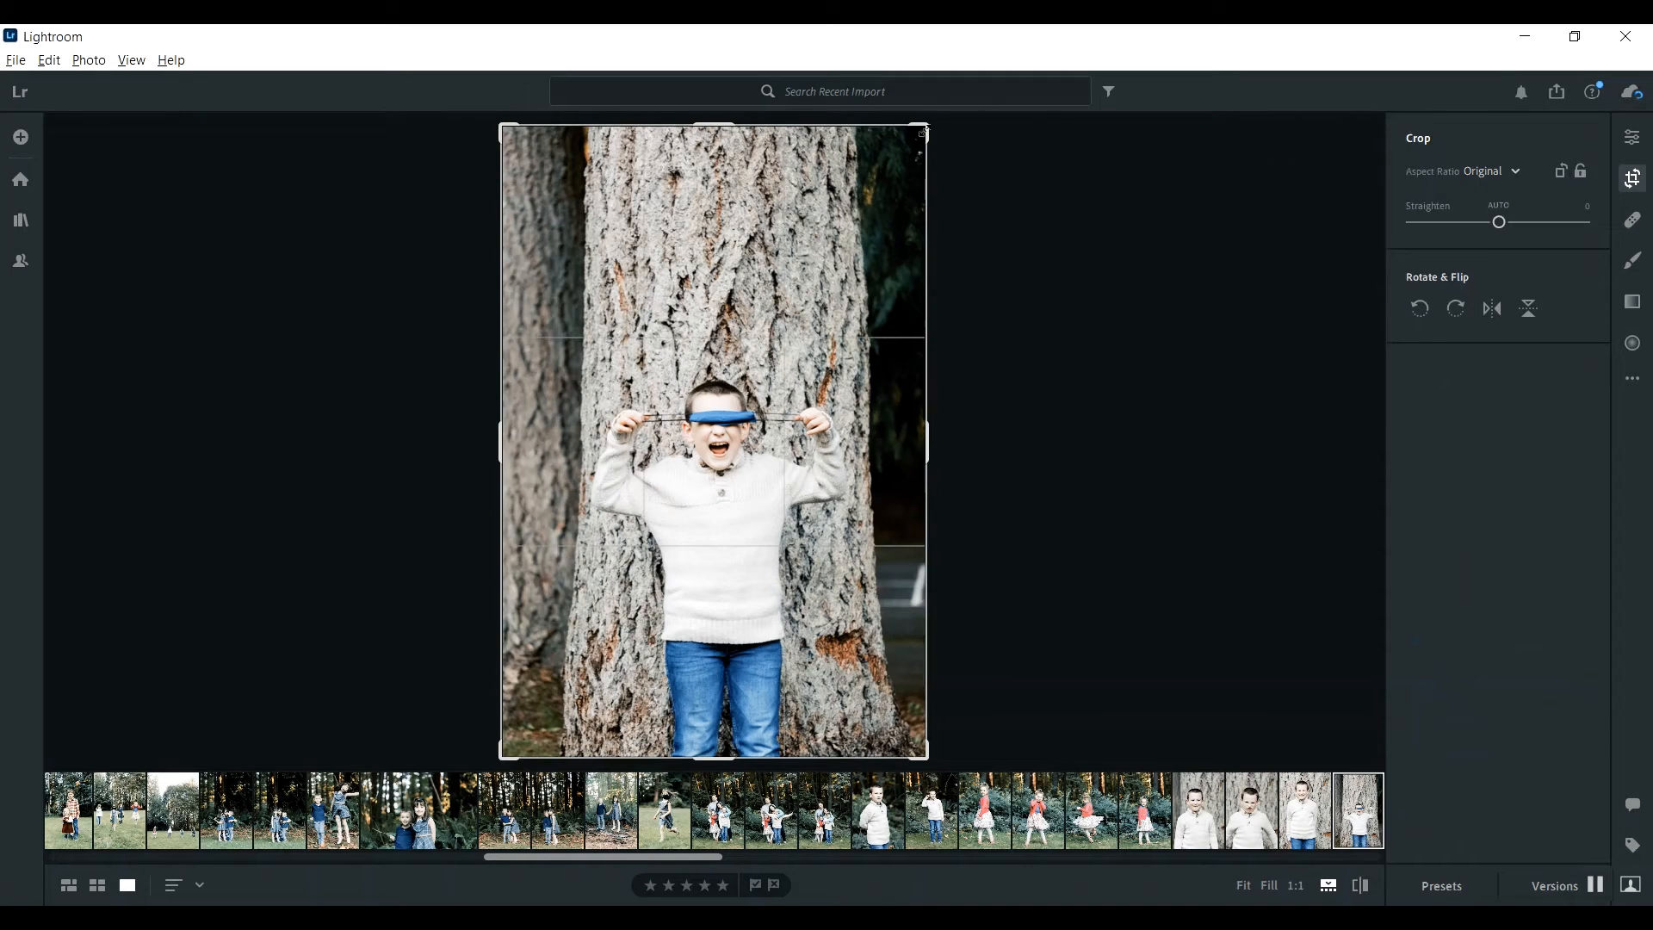
drag(925, 126, 896, 170)
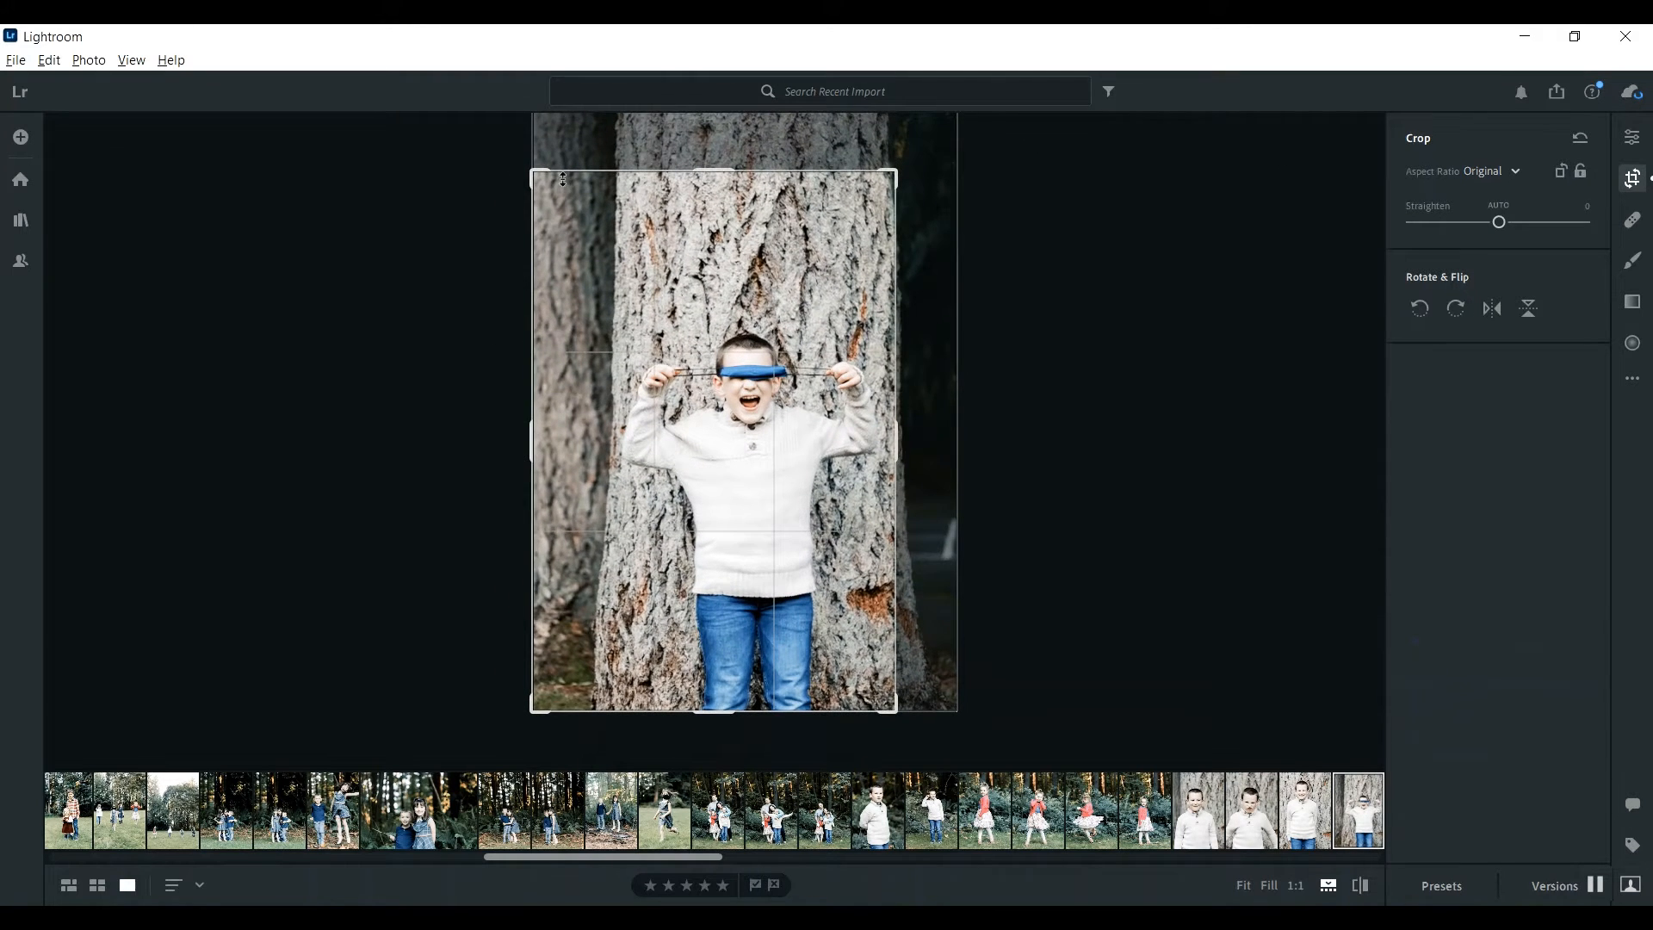
key(Return)
Crop the girl with her hands on her head from both upper corners, shift the image downward within the crop, and apply it.
key(Right)
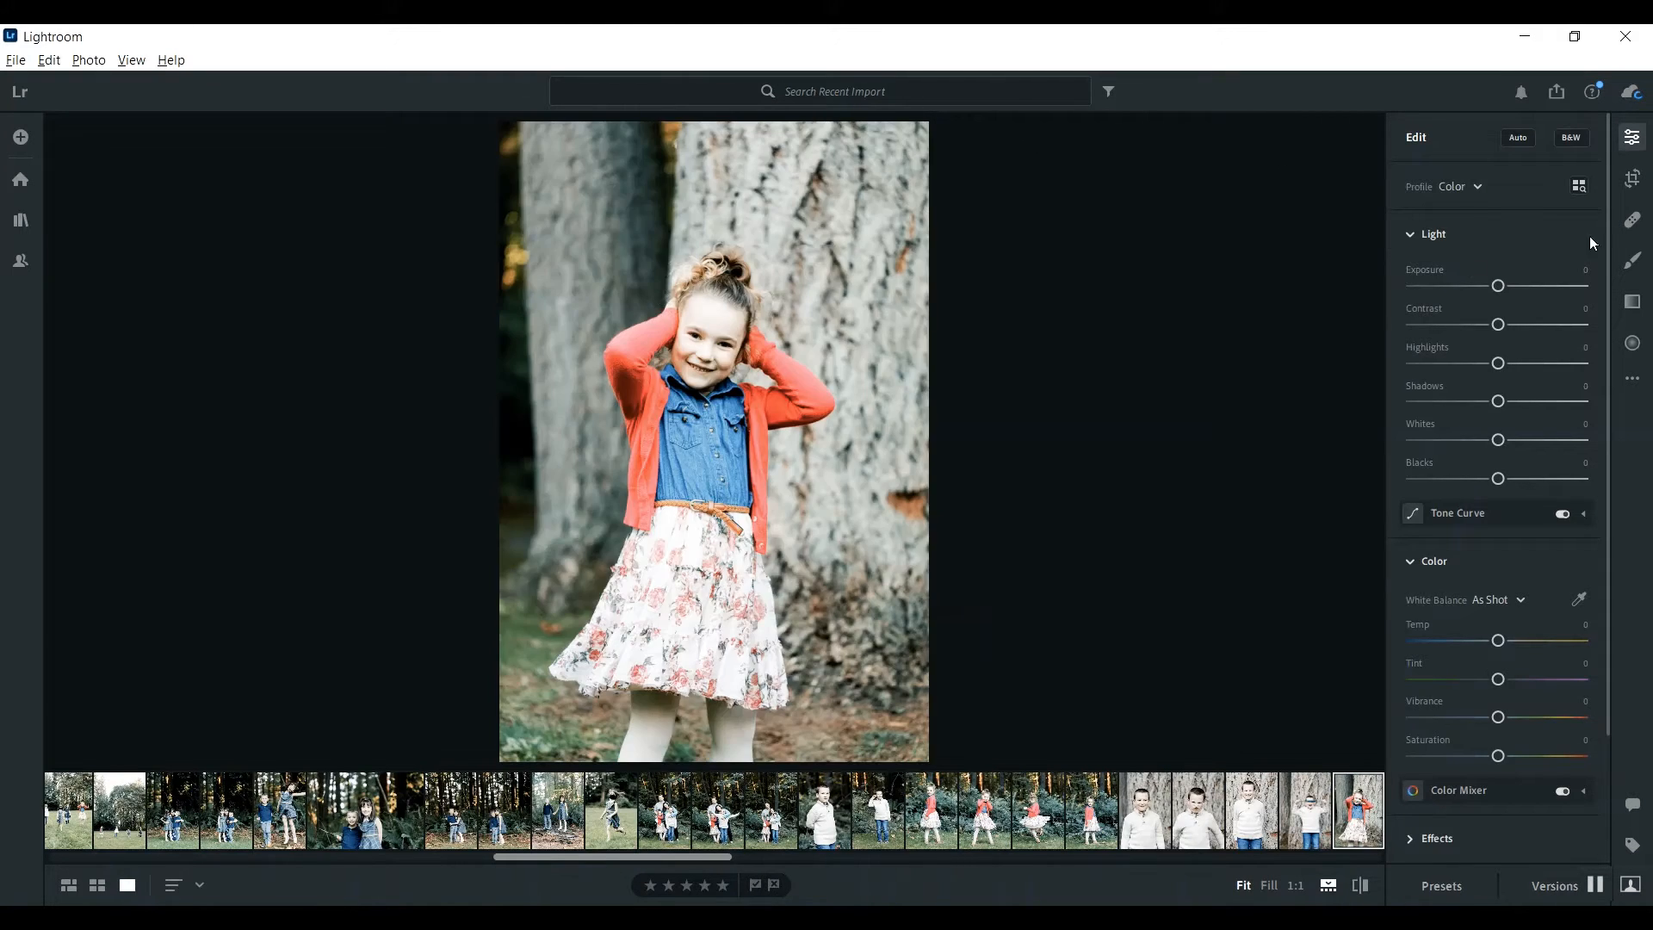
click(1633, 181)
drag(527, 140, 568, 200)
drag(906, 157, 895, 173)
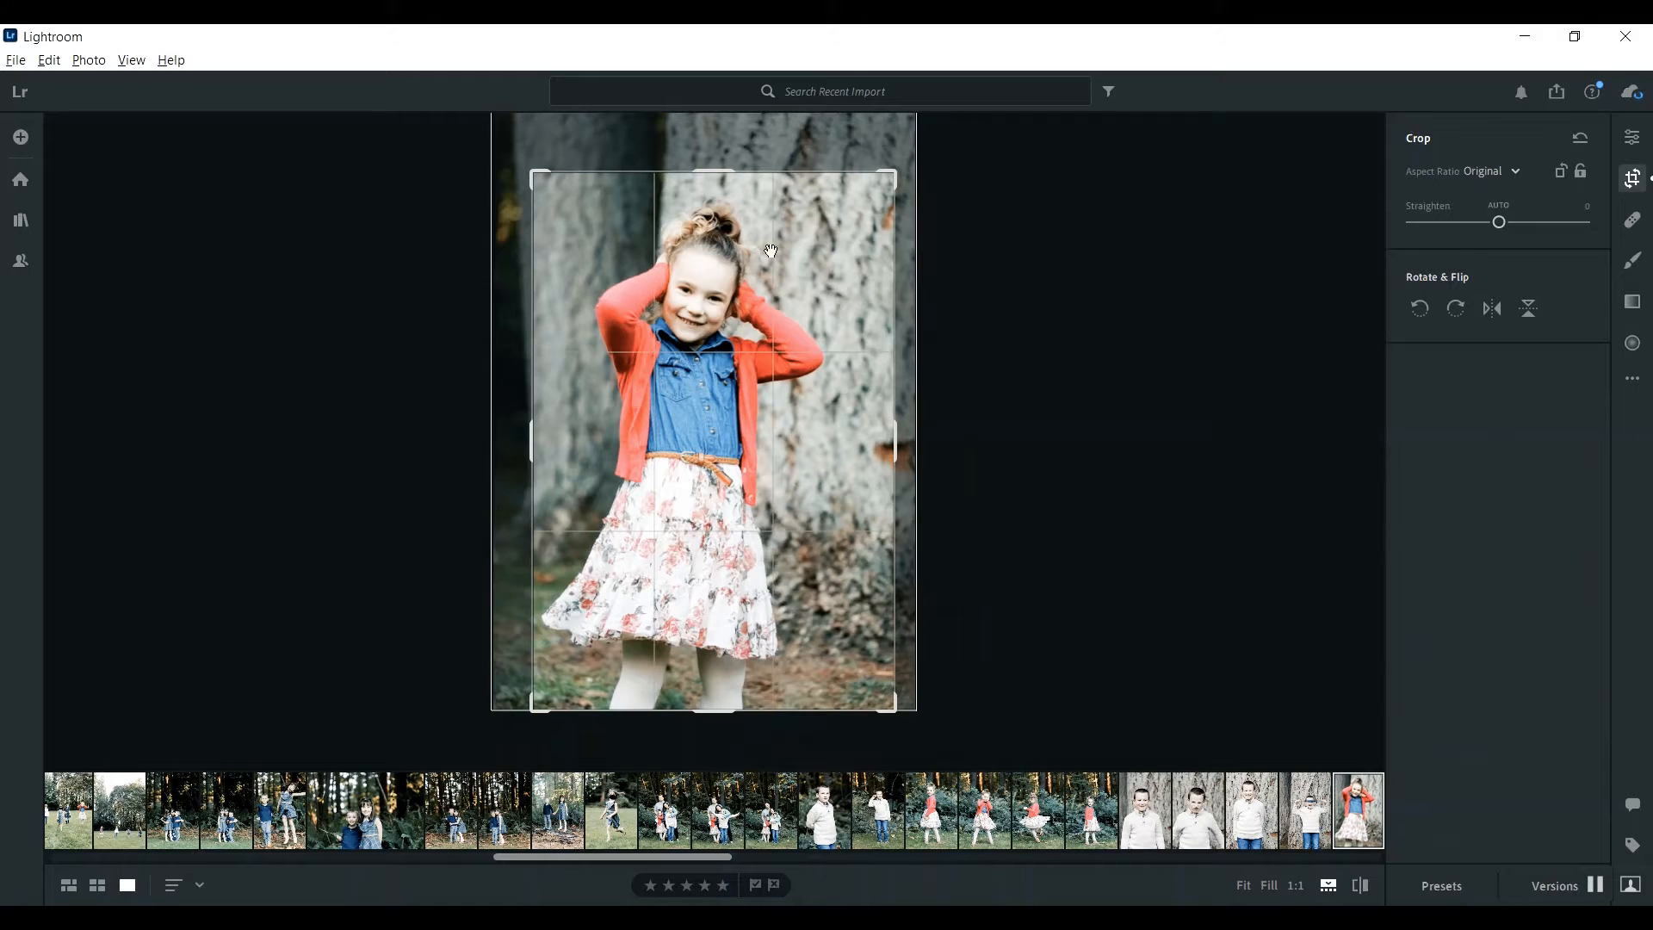
drag(773, 250, 769, 276)
key(Return)
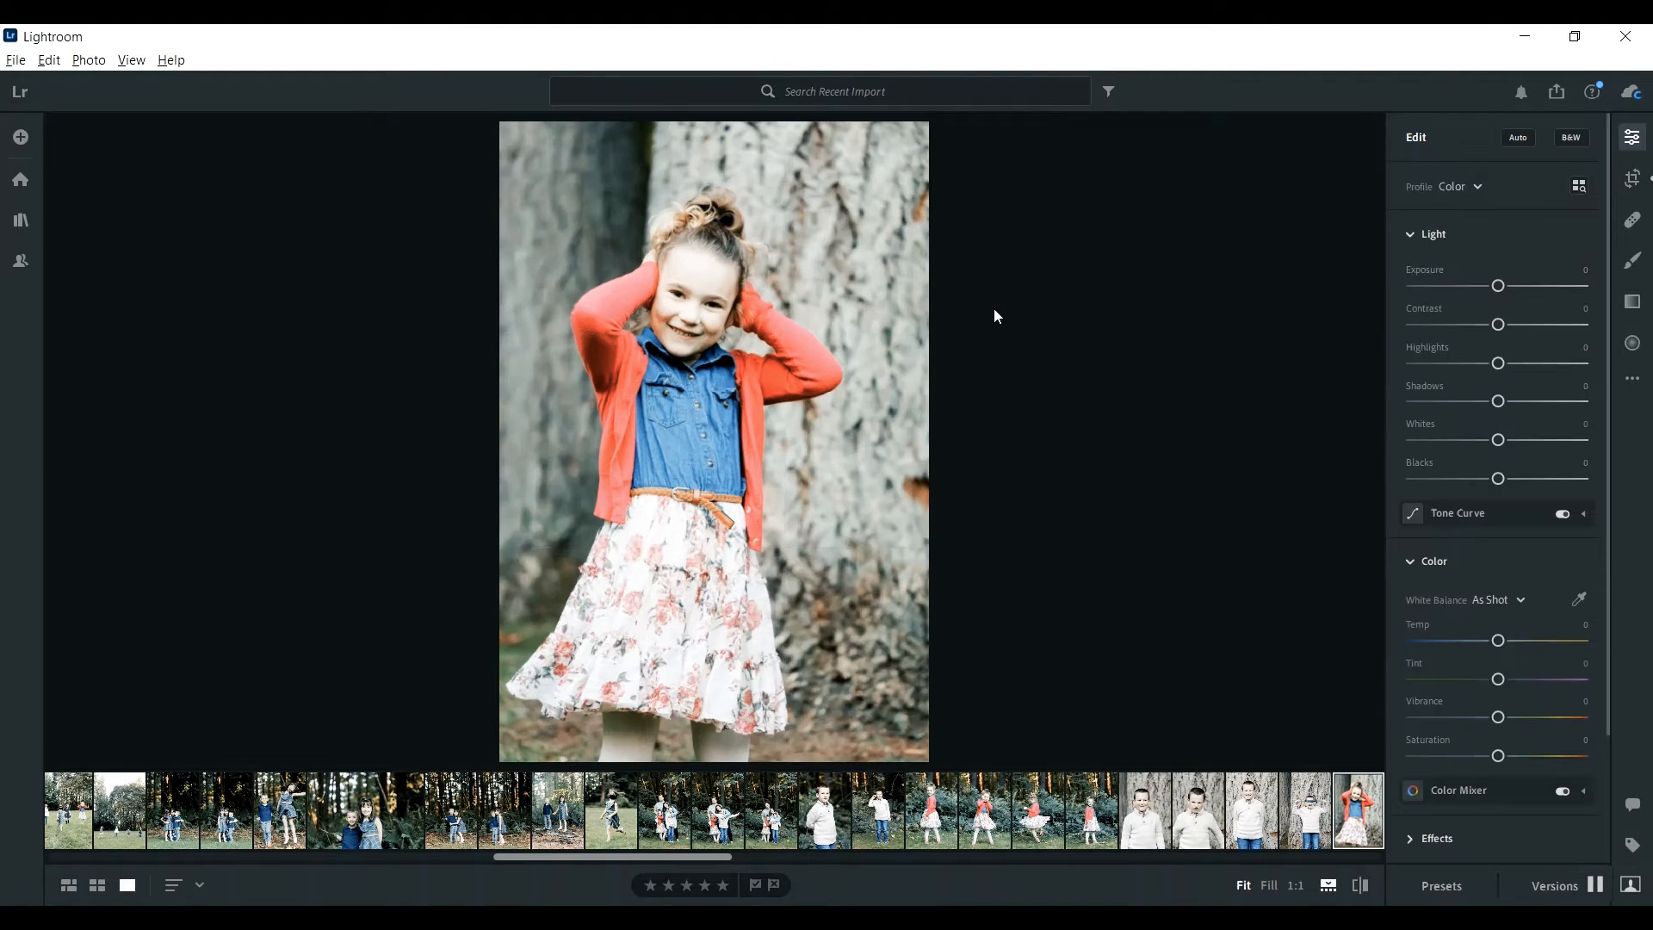
Tighten the crop of the girl twirling her skirt from the upper-right corner, shift the image downward, and apply it.
key(Right)
click(1631, 180)
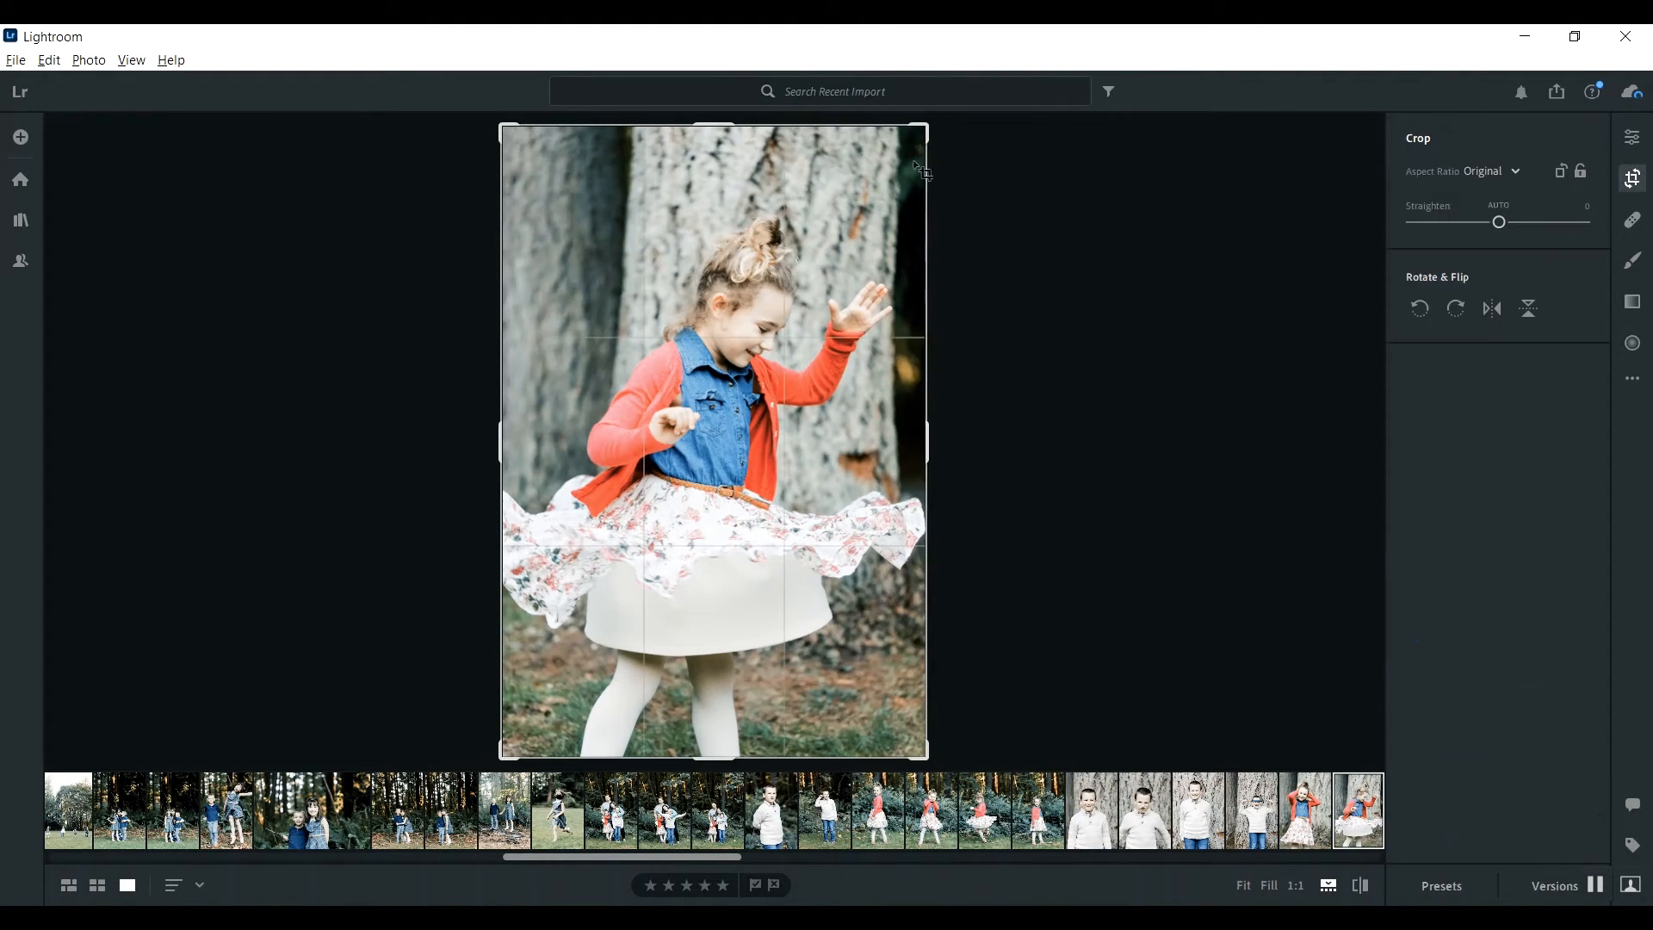
drag(927, 124, 907, 138)
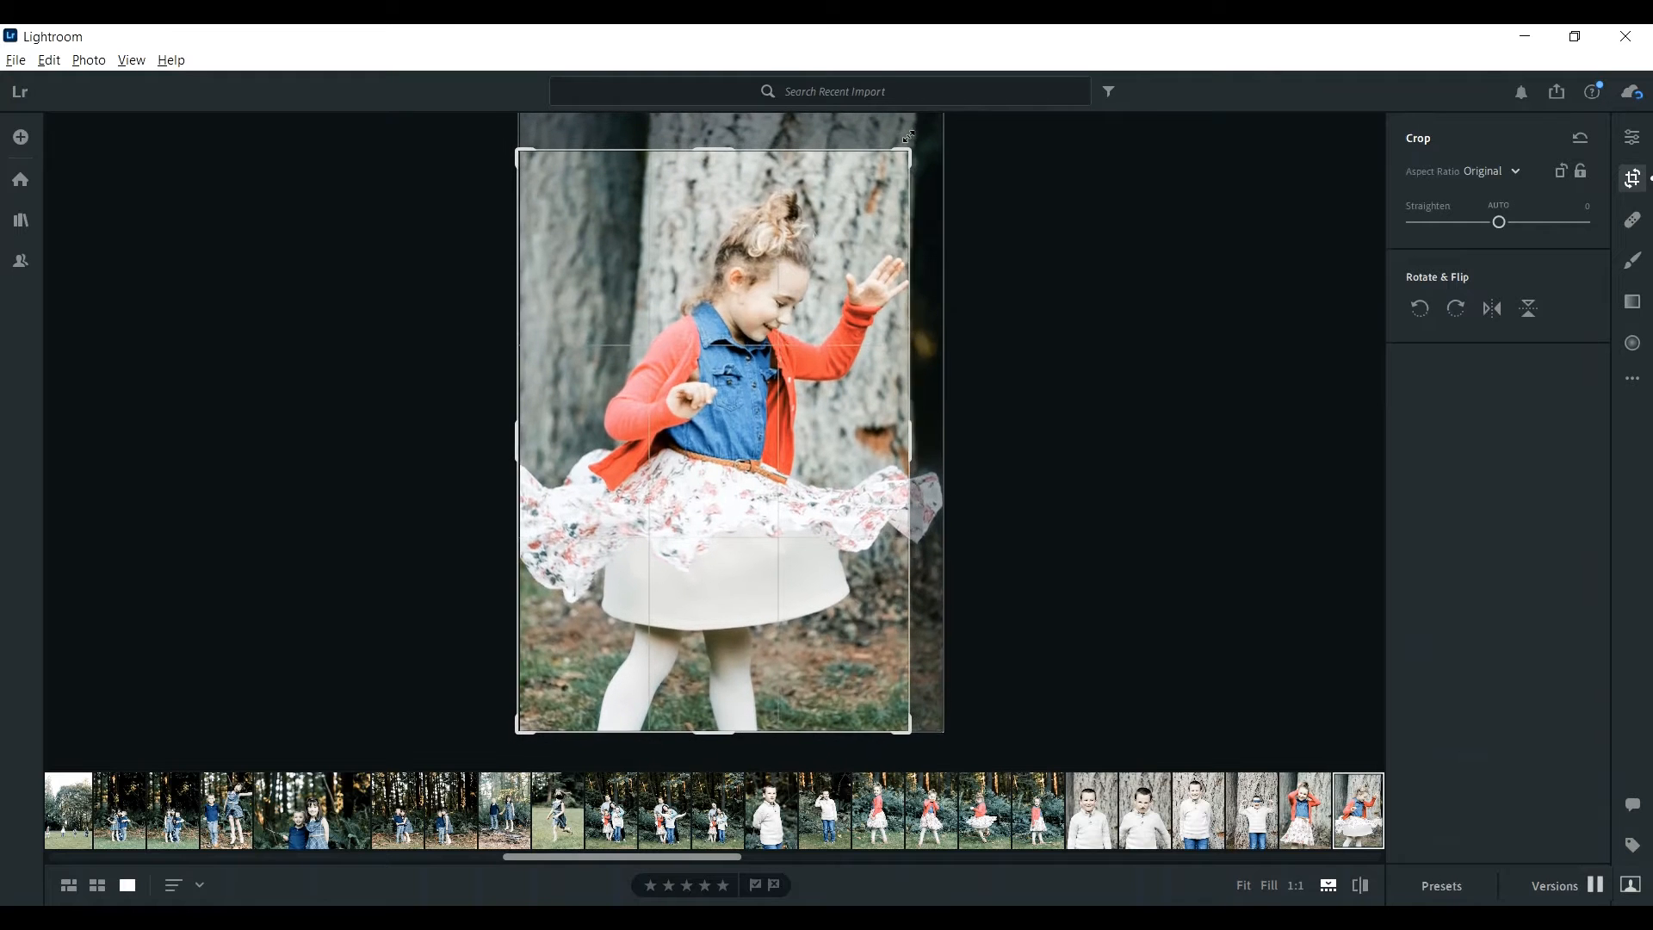
drag(802, 226, 809, 253)
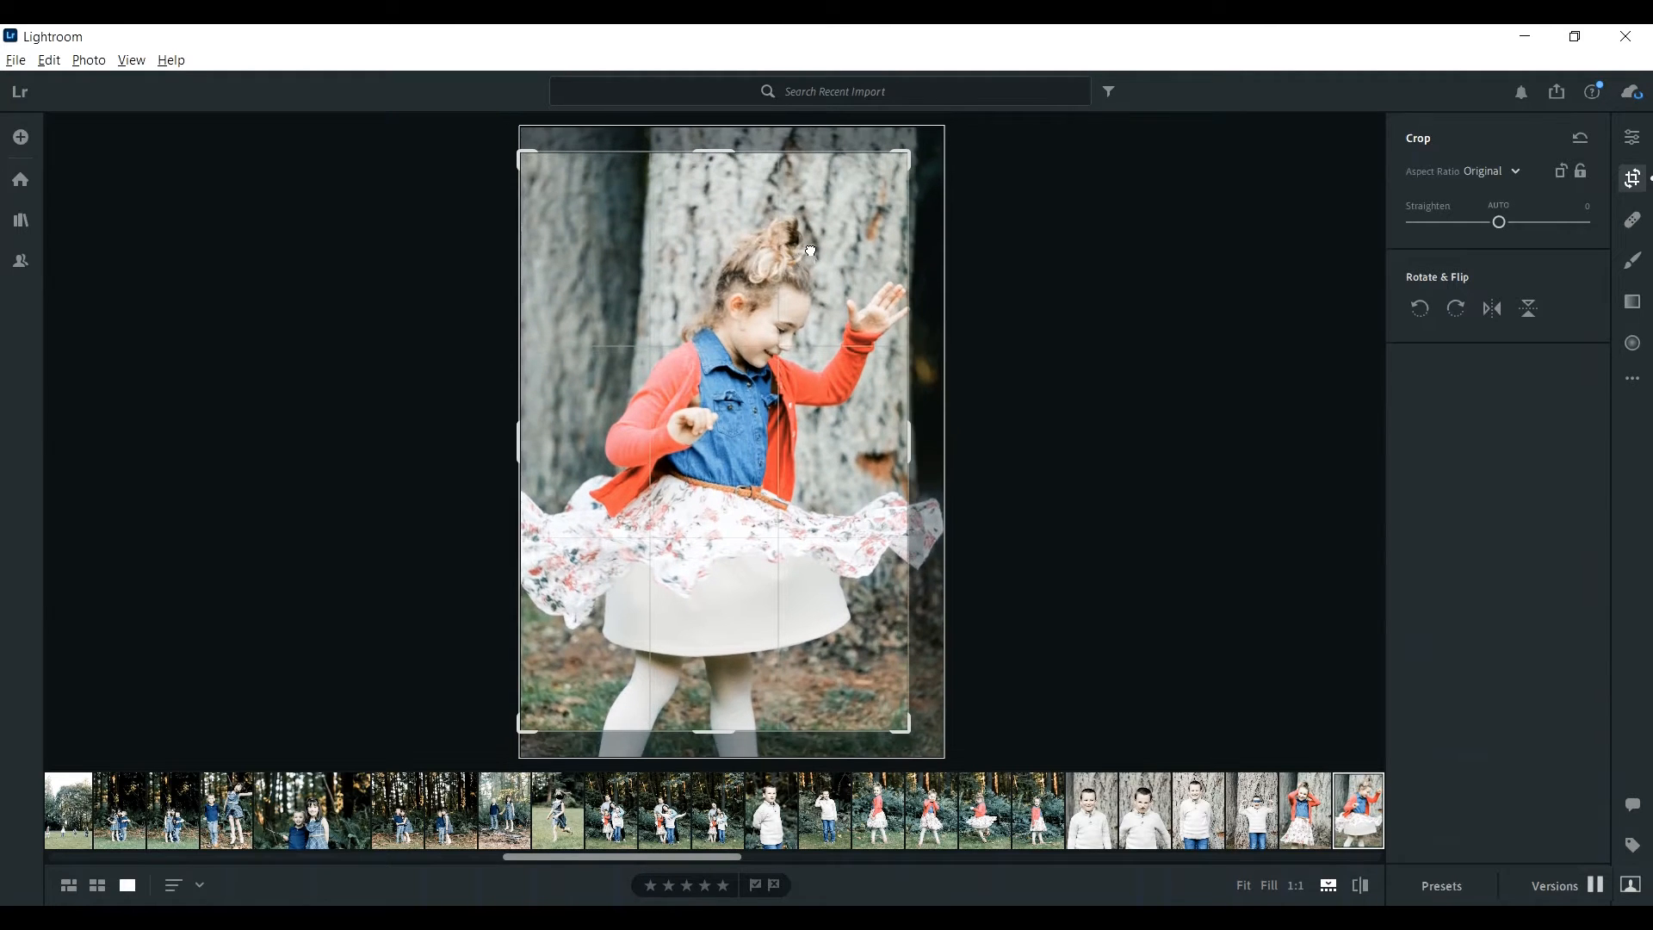
key(Return)
Crop the girl with her hand on her chest from both upper corners, shift the image downward, and apply it.
key(Right)
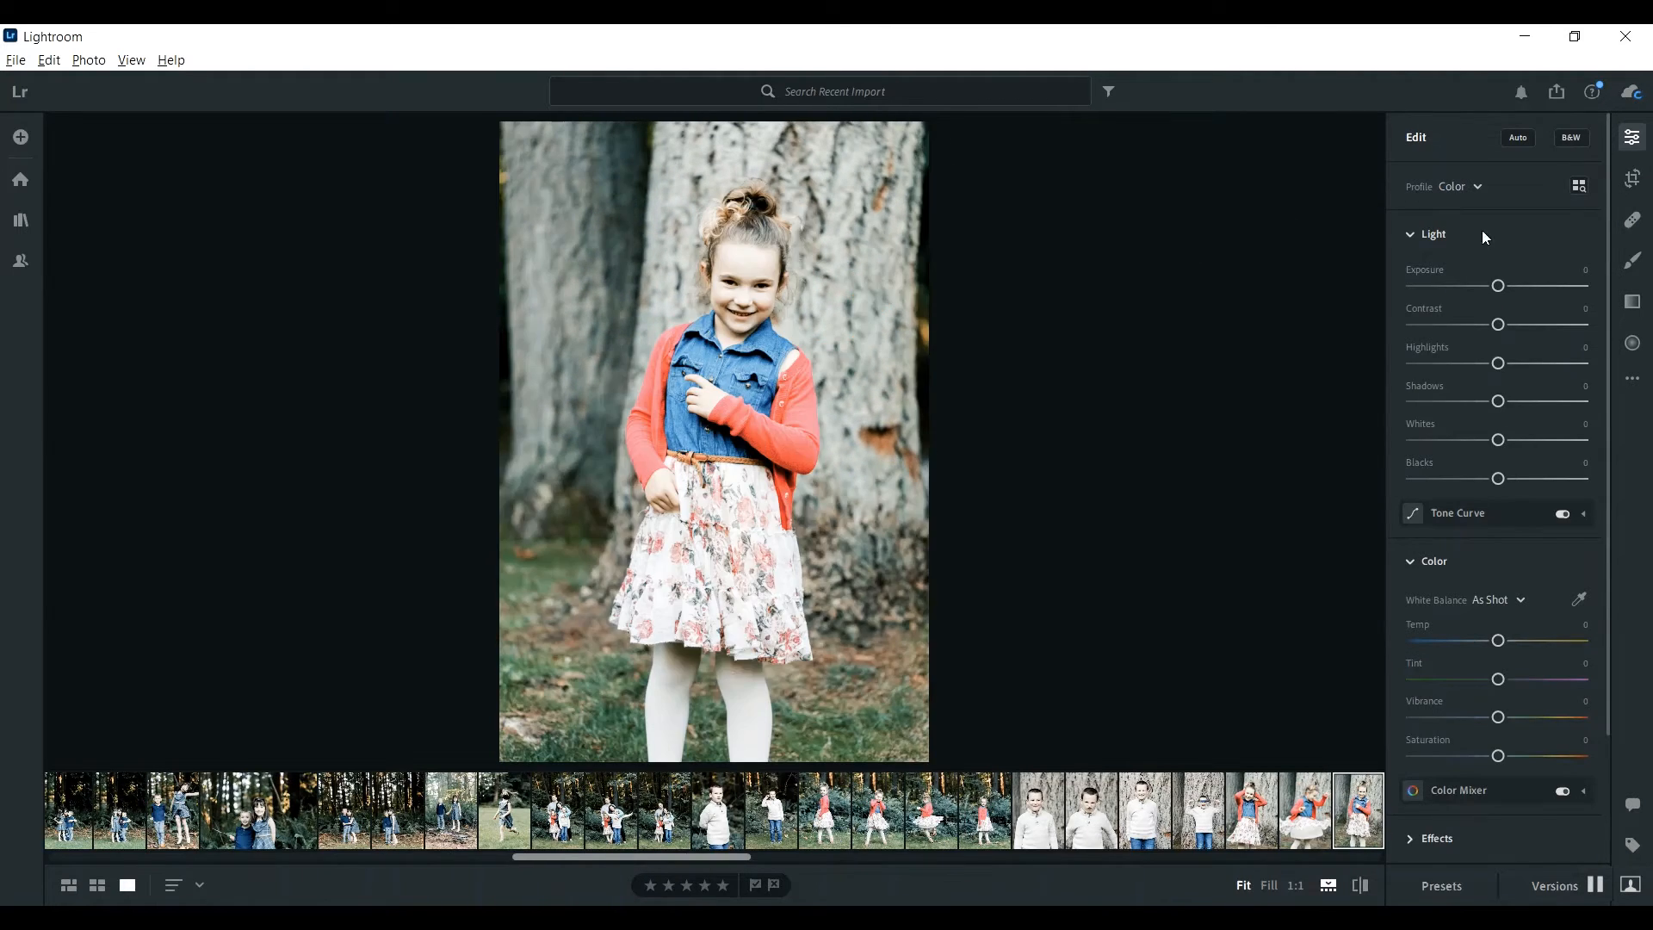
click(1633, 181)
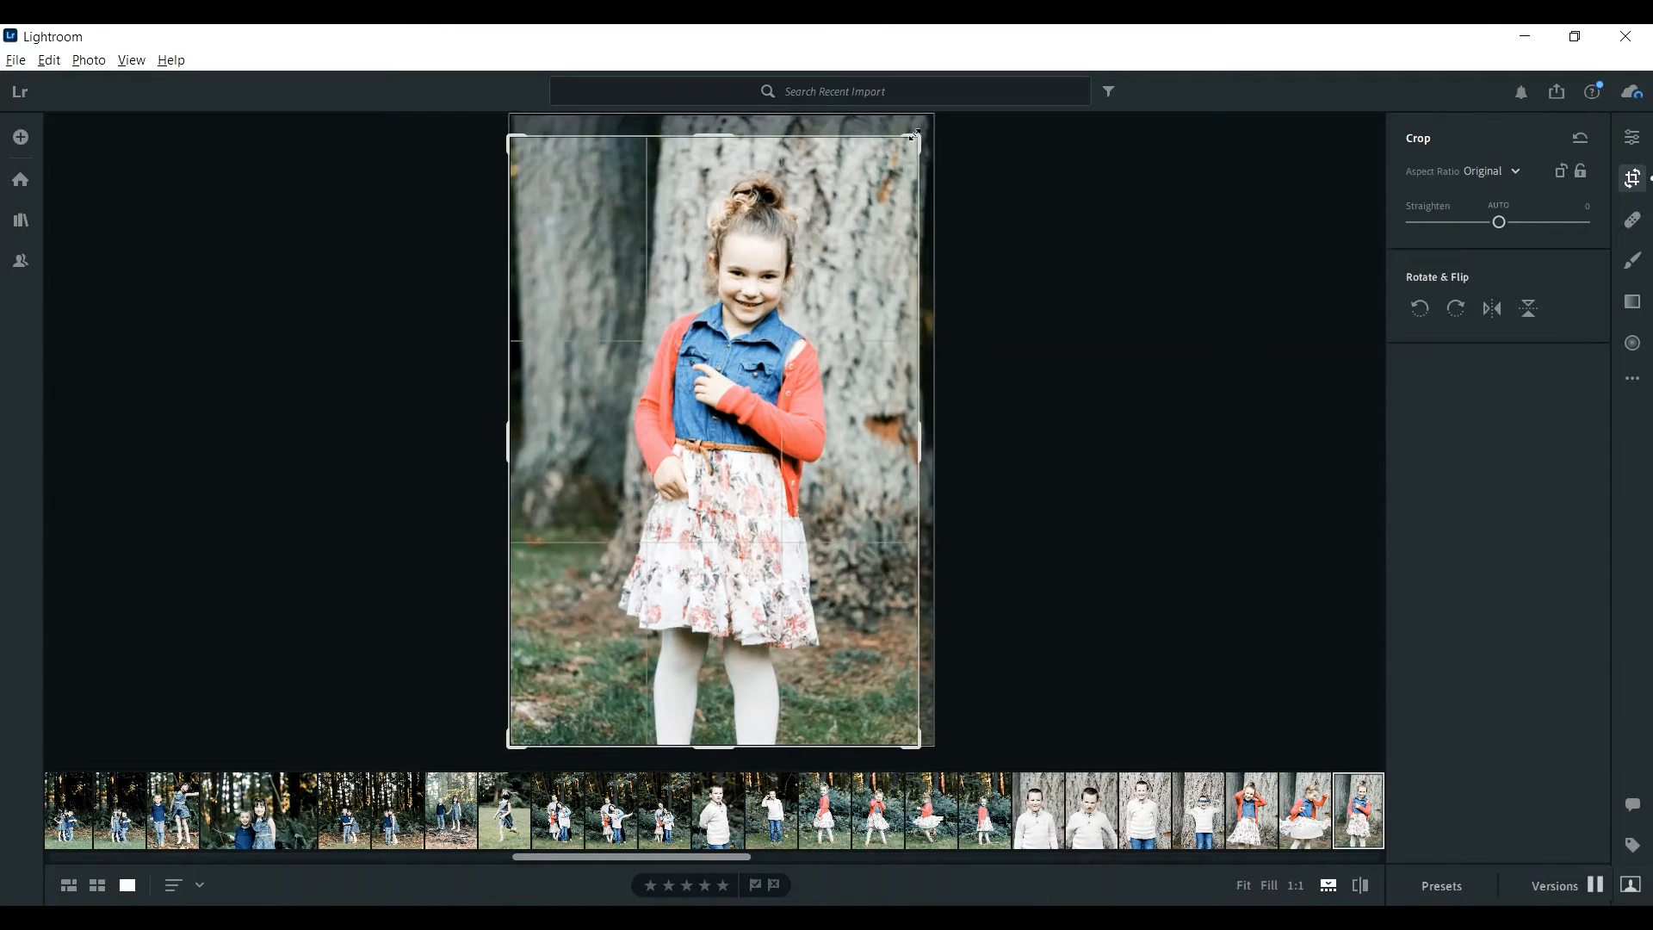
drag(514, 143, 528, 164)
drag(647, 314, 650, 336)
key(e)
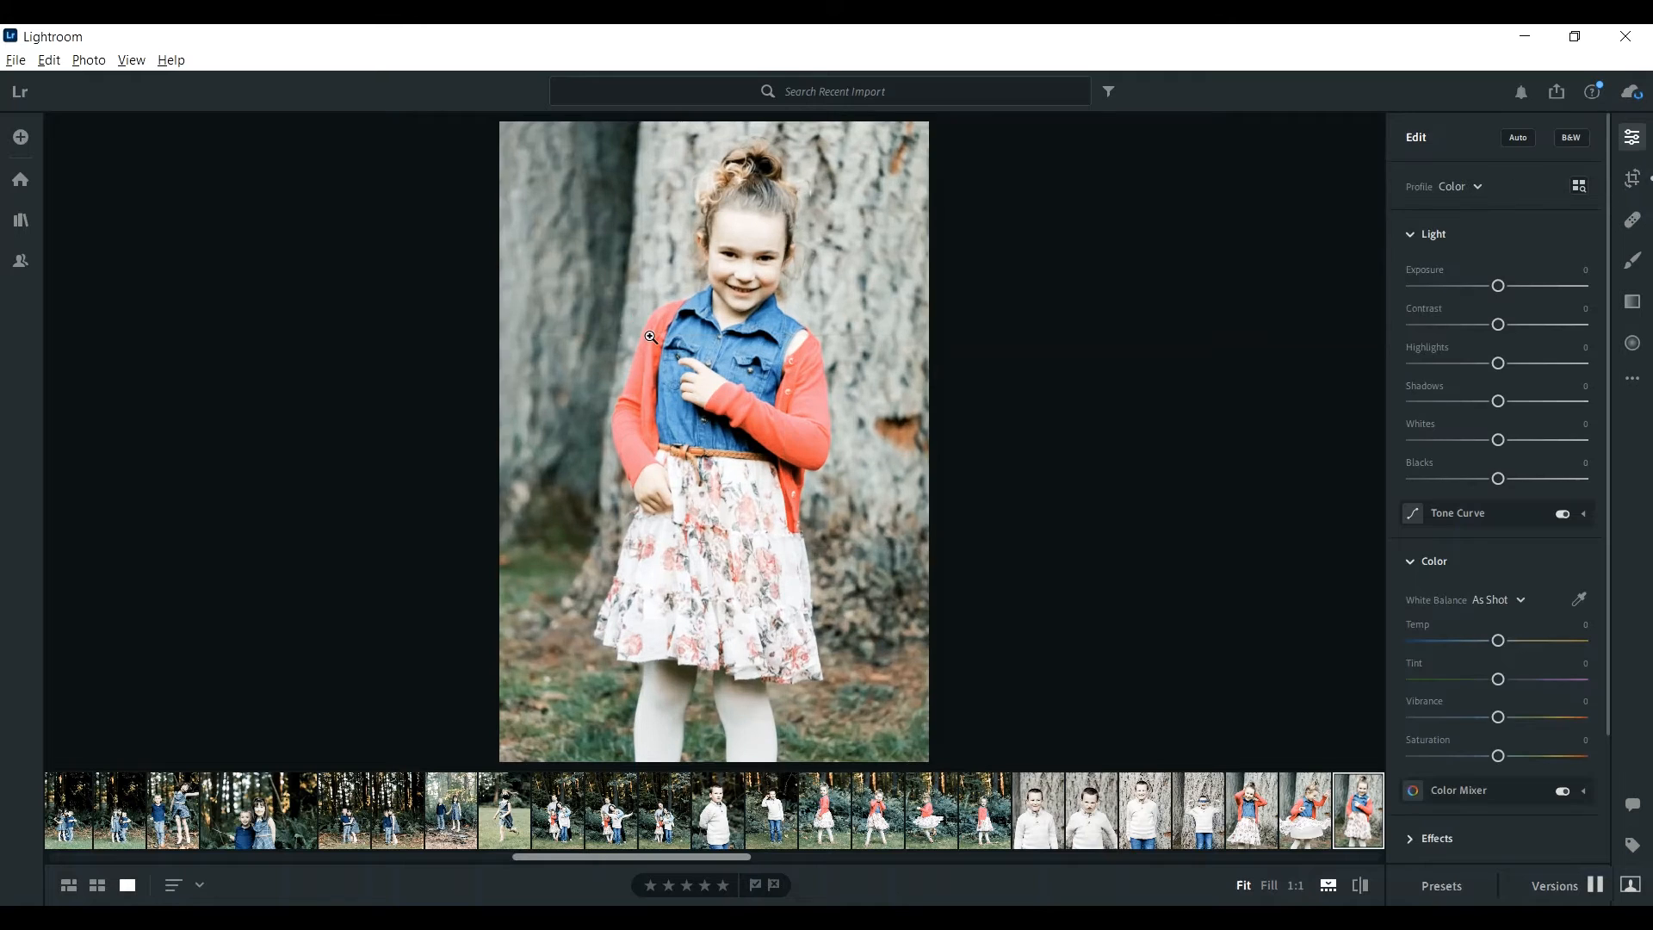
Crop the photo of the girl resting a hand on her stomach from its upper-left corner and apply it.
key(Right)
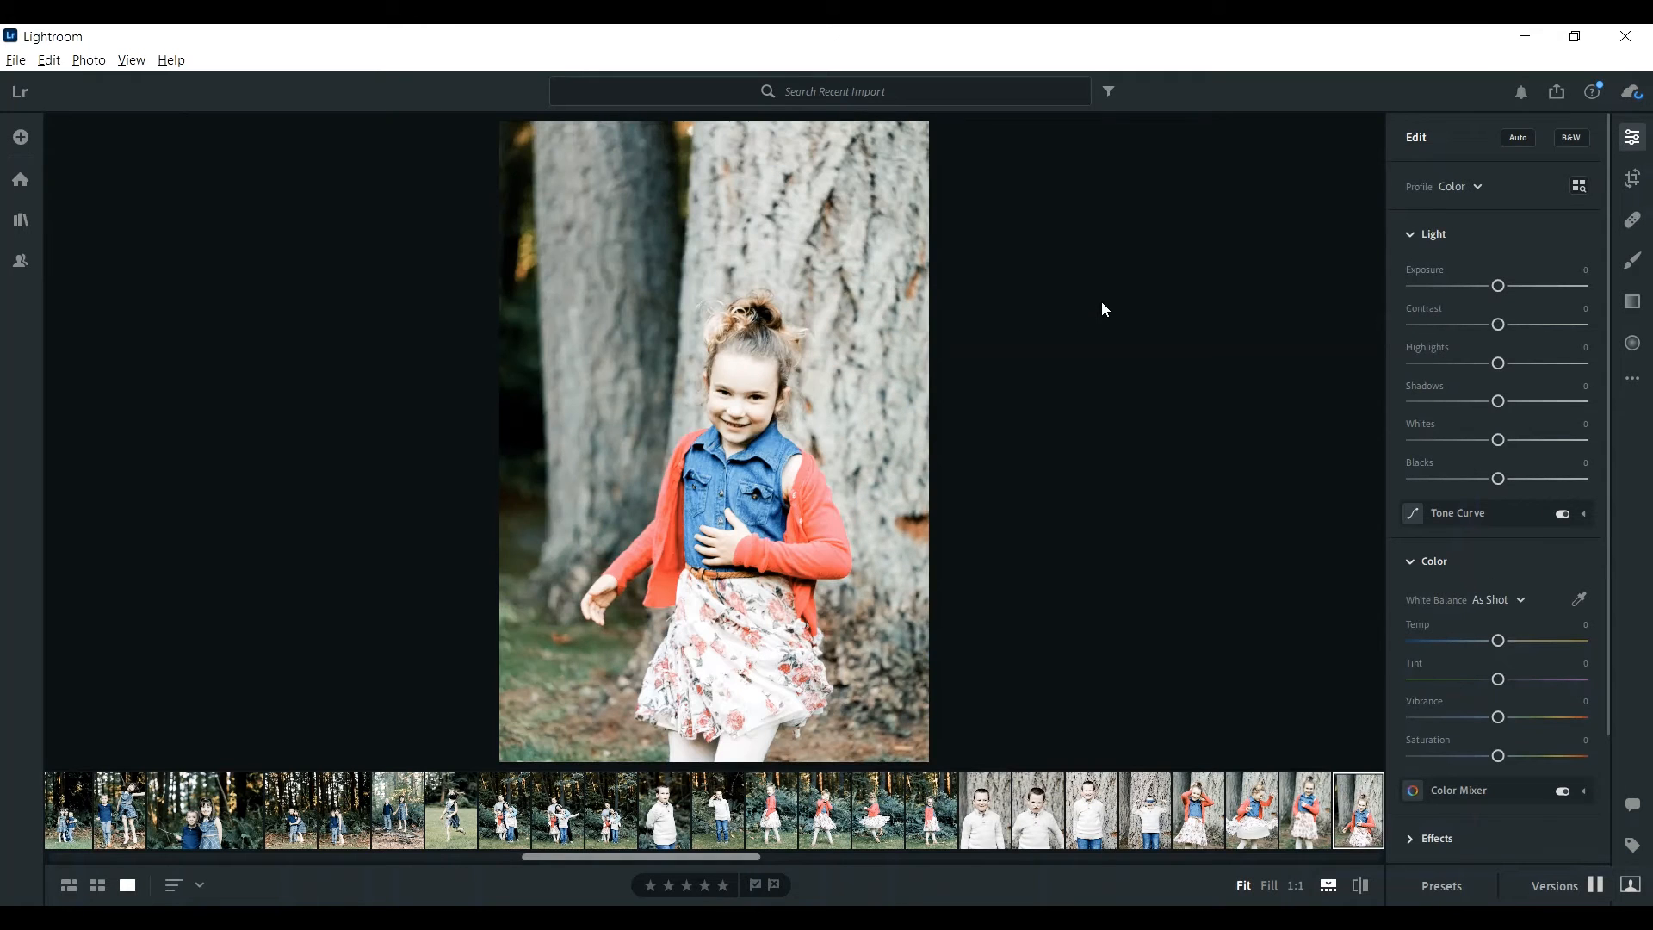
click(1635, 183)
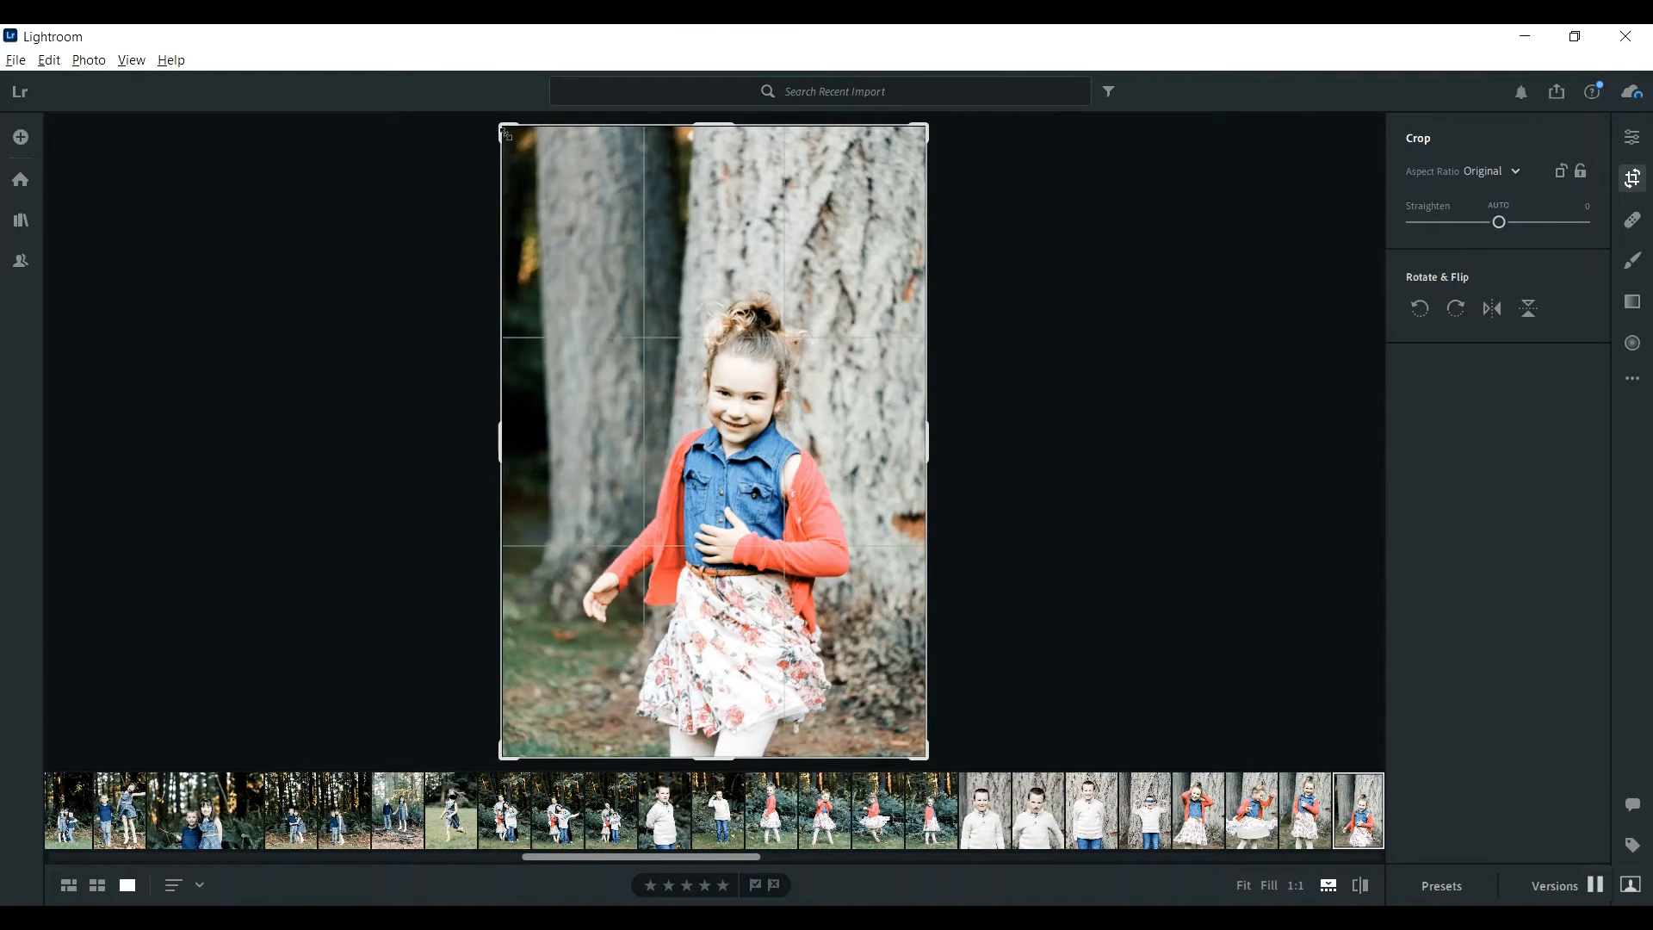
drag(500, 129, 531, 167)
key(Return)
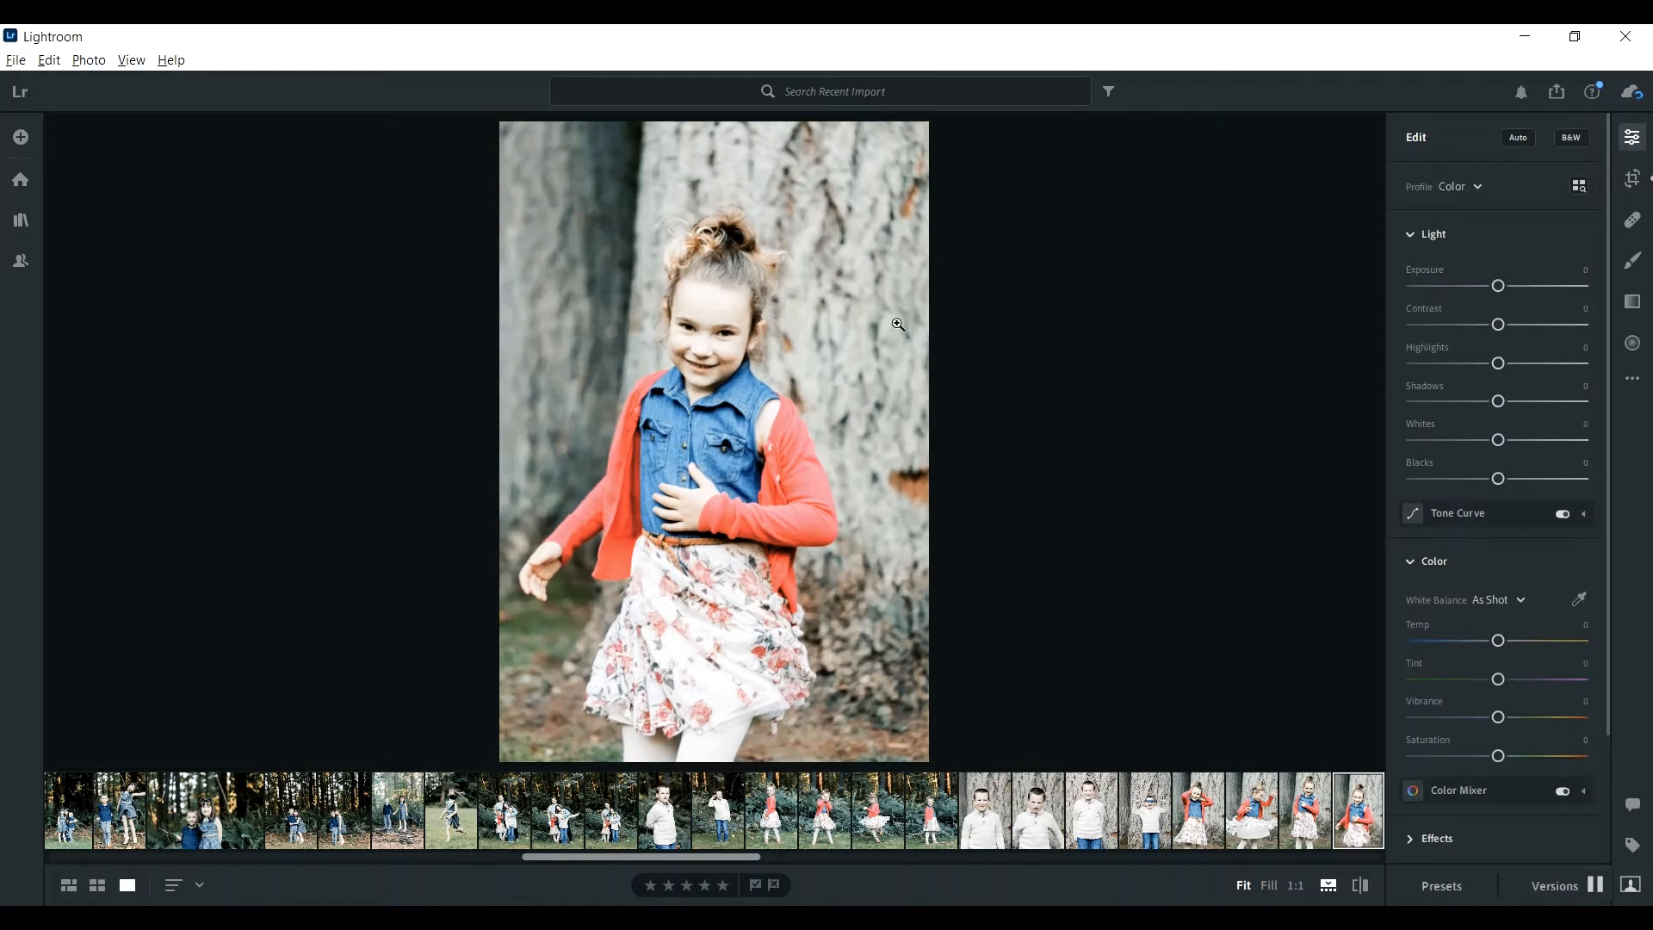
Crop the girl with her hands on her hips from both upper corners, shift the image downward within the crop, and apply it.
key(Right)
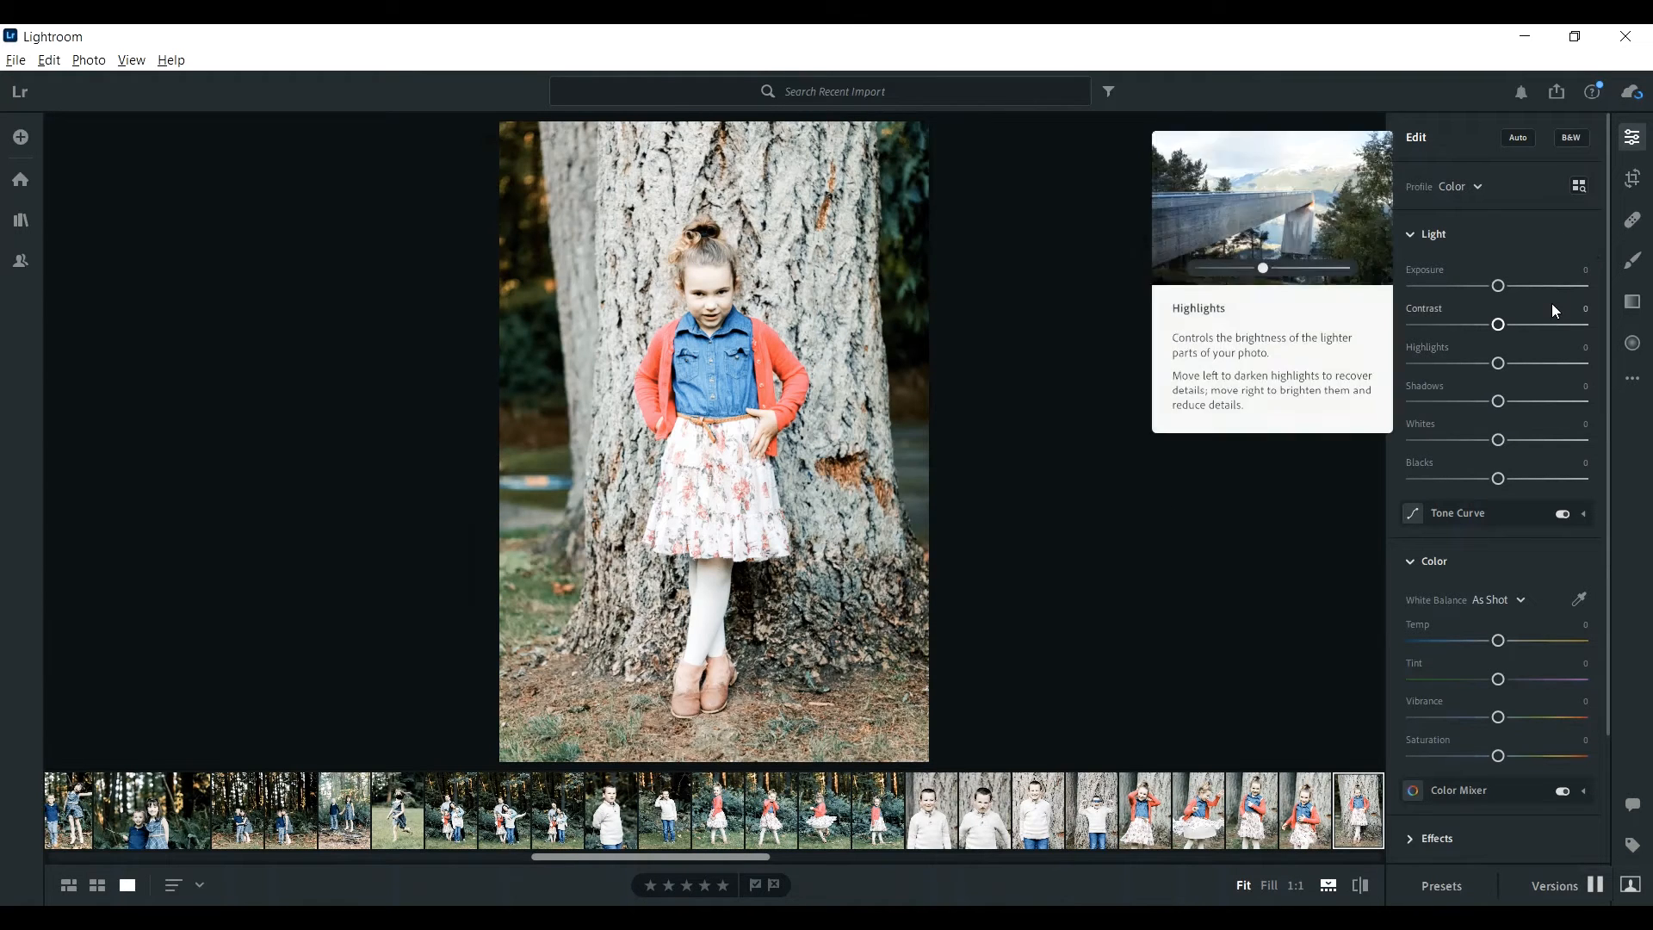
key(Right)
click(1632, 179)
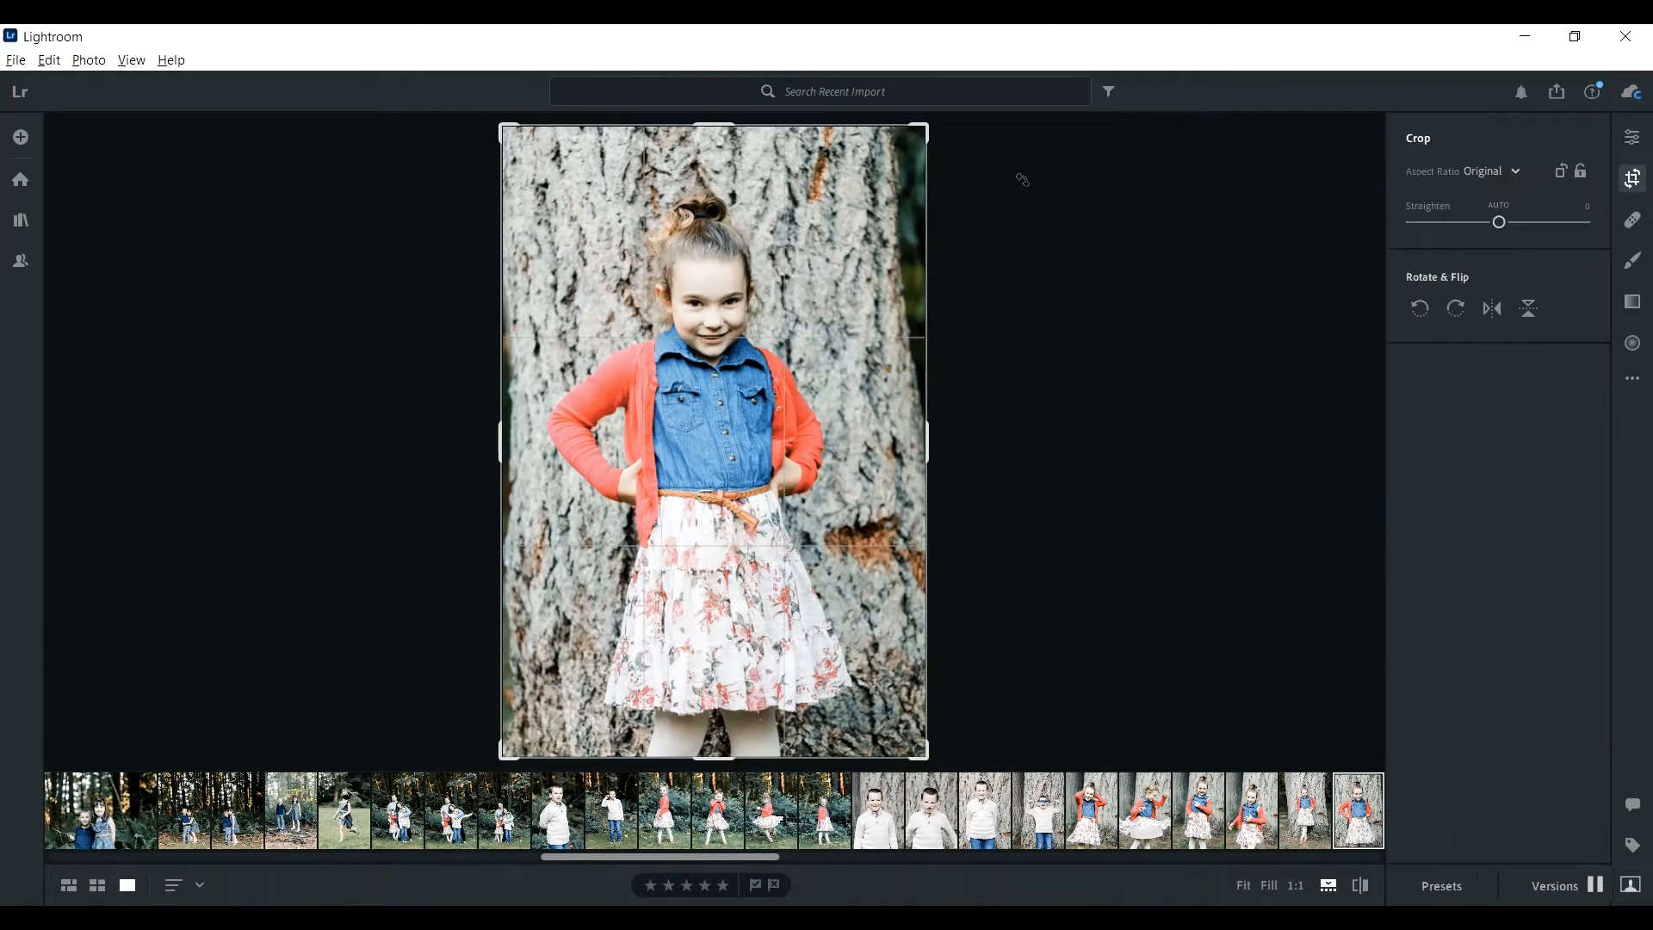
drag(926, 127, 902, 152)
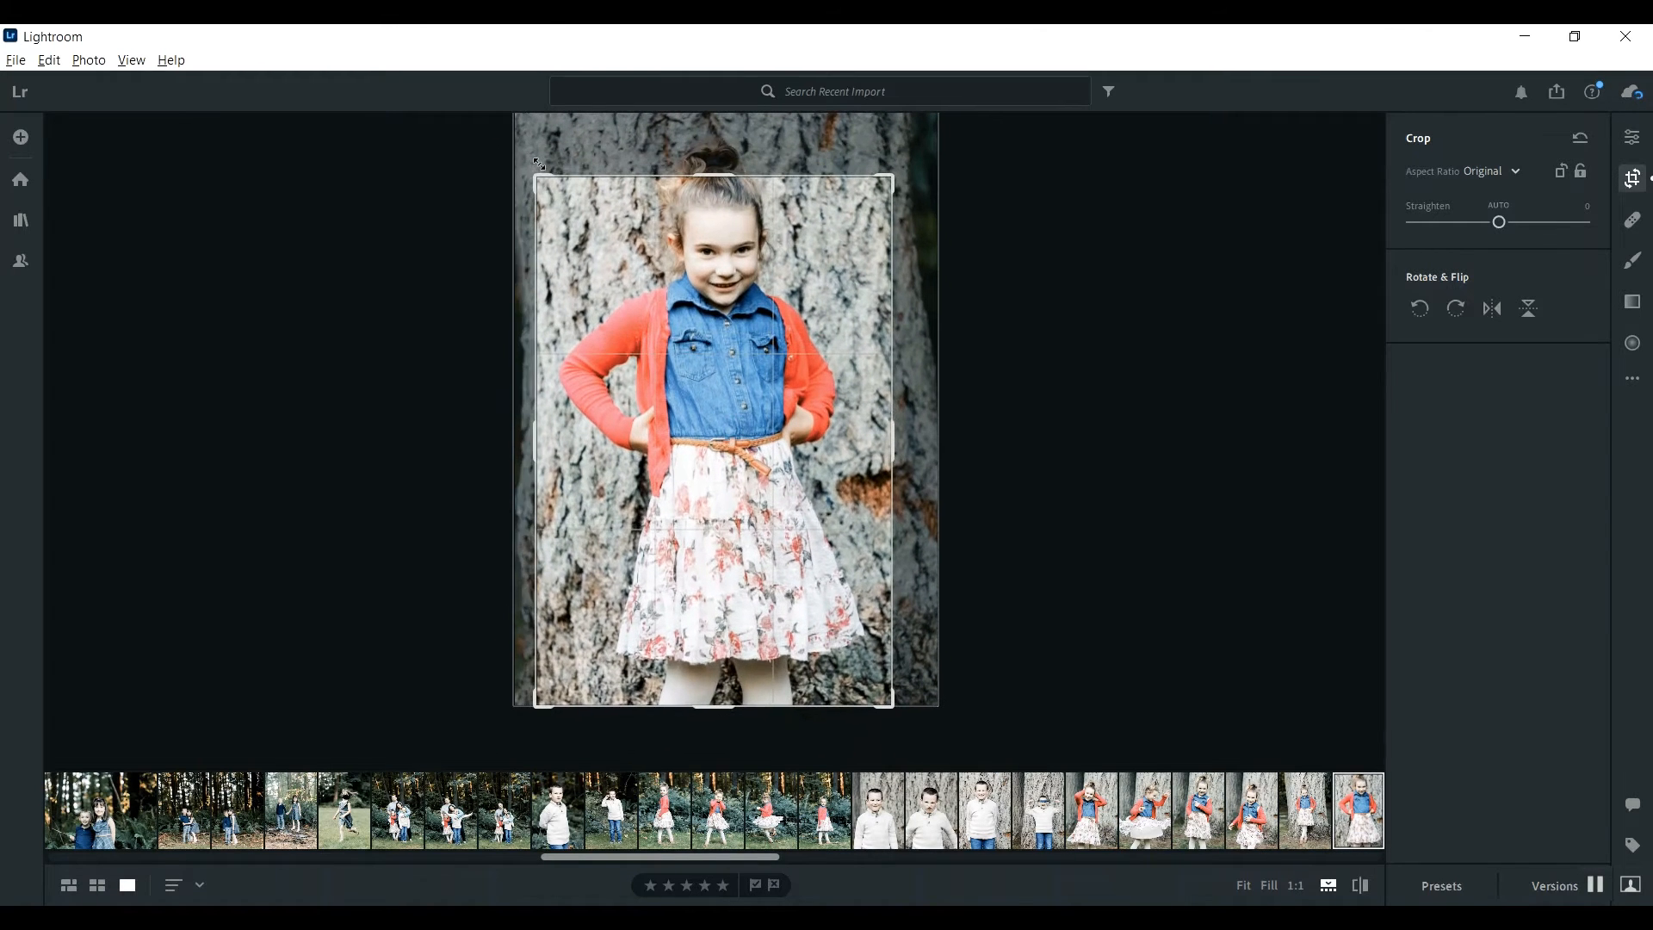
drag(725, 347, 719, 423)
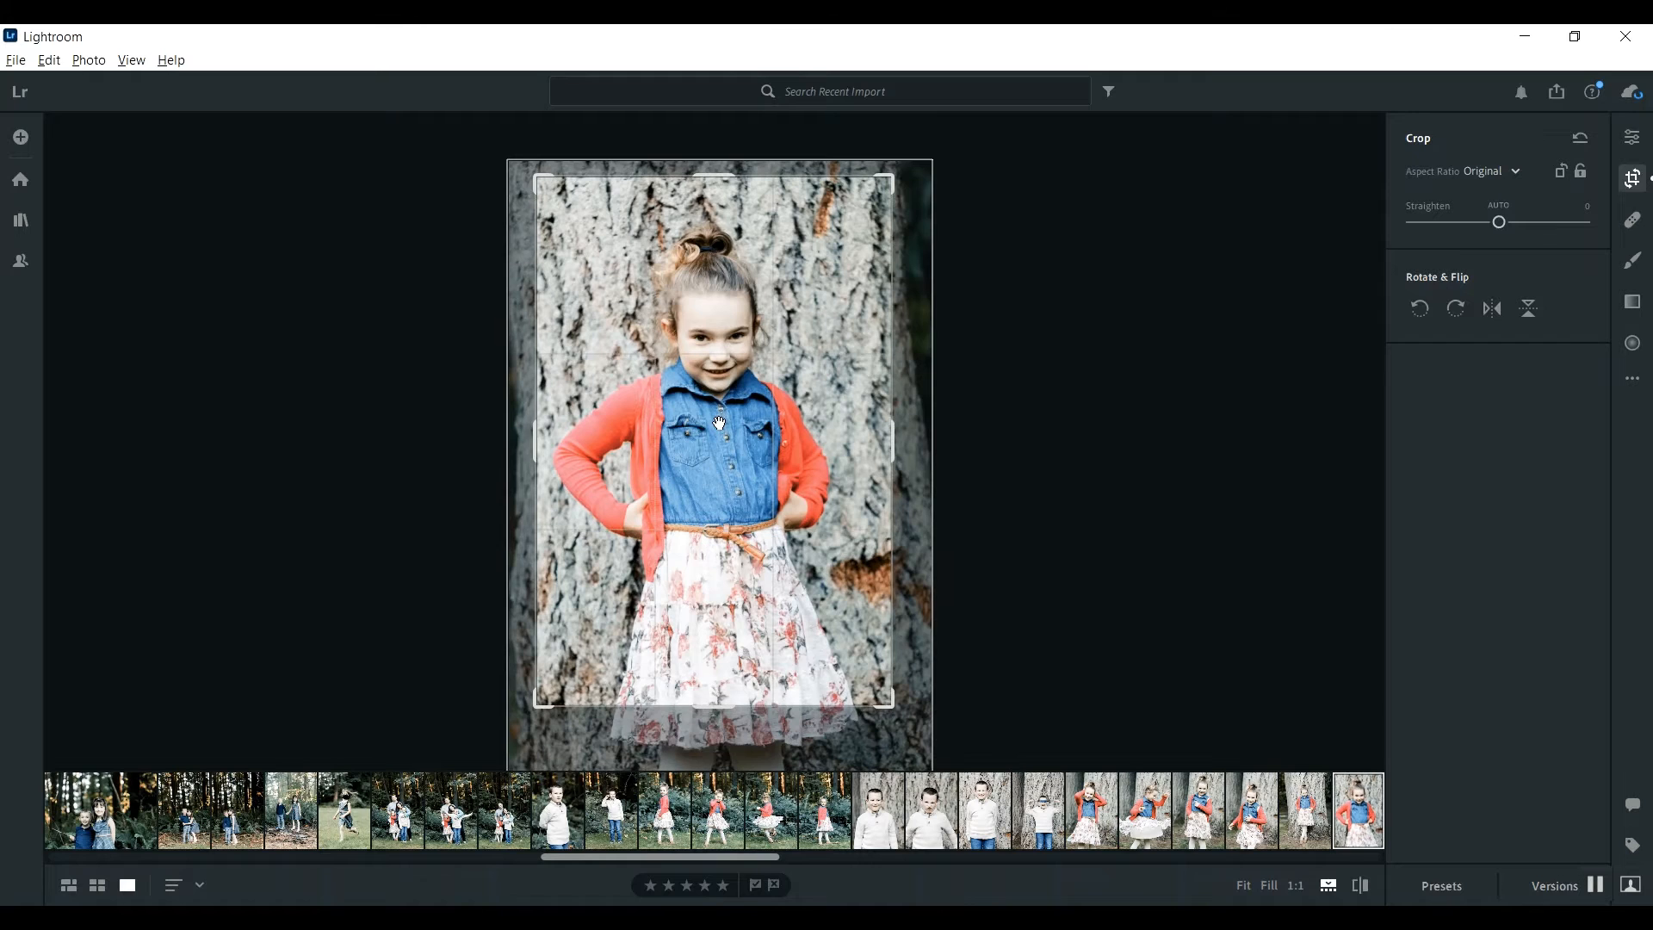
key(Return)
Crop the girl tilting her head with her arms down from the upper-right corner to cut the dark background, and apply it.
key(Right)
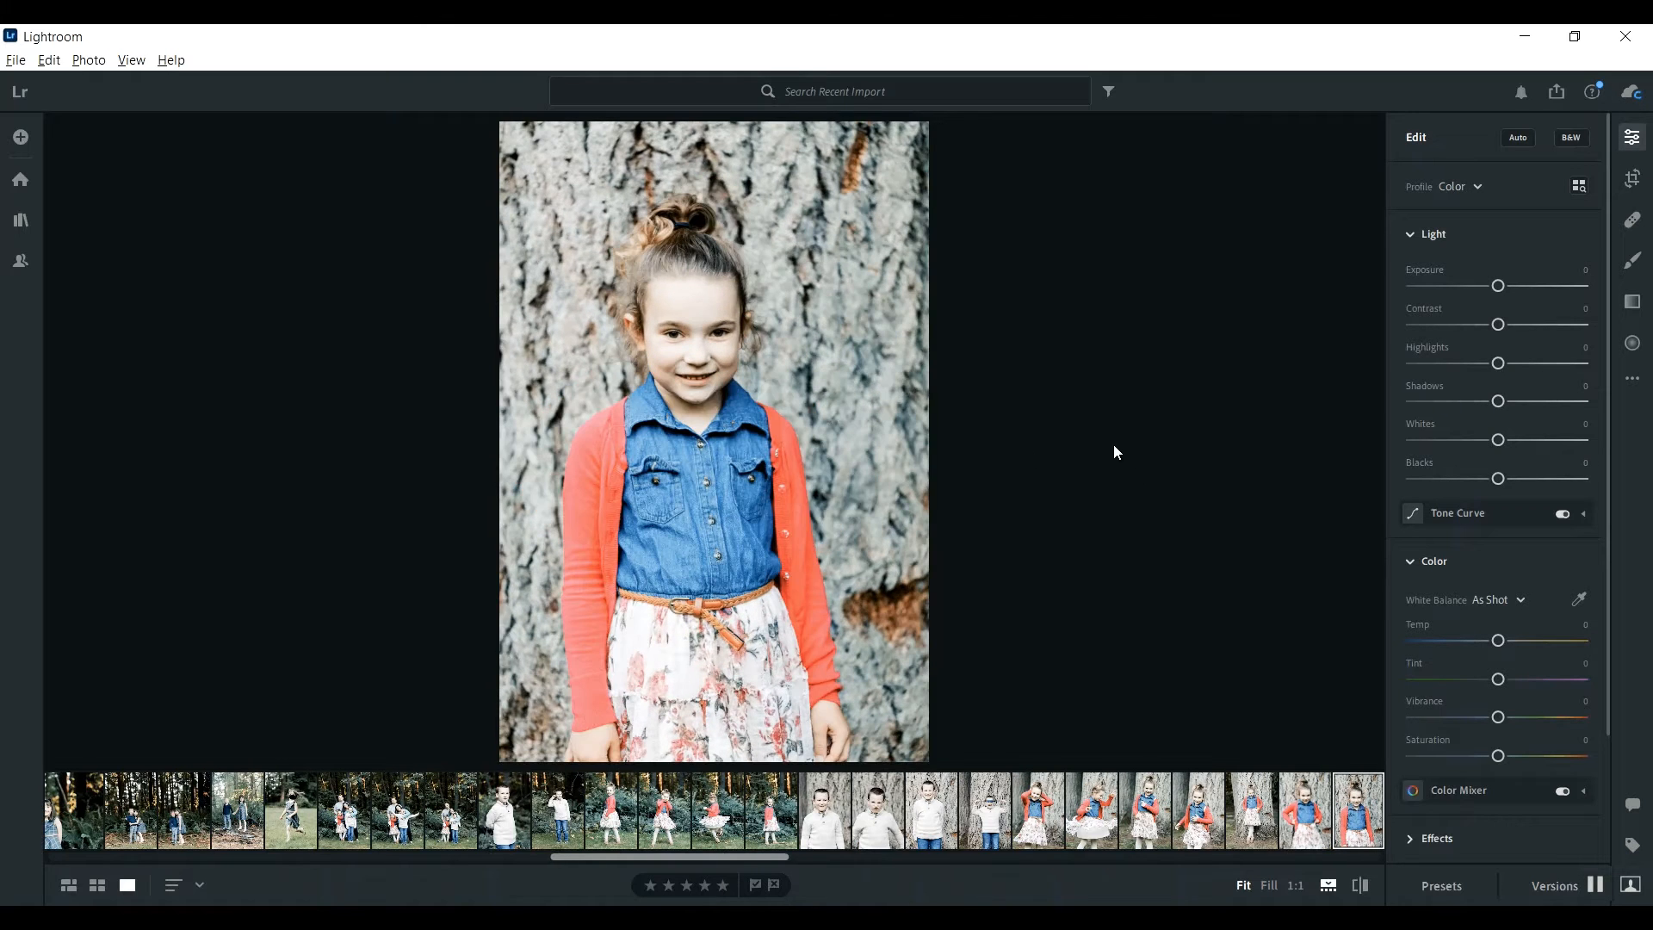
key(Right)
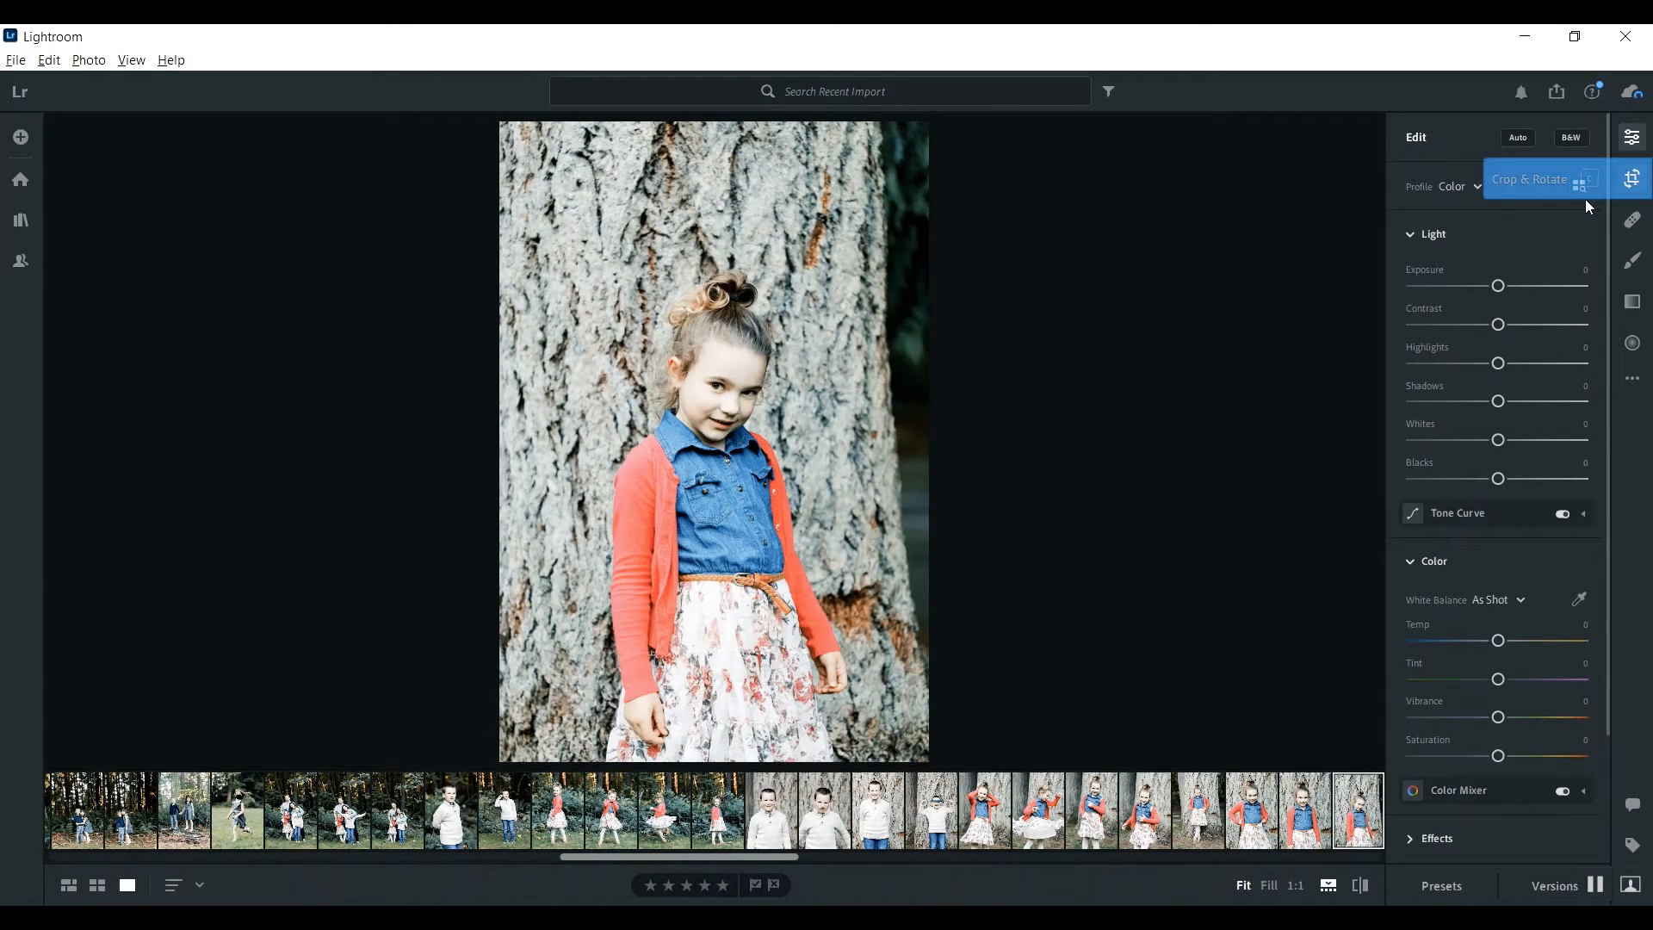
click(1633, 178)
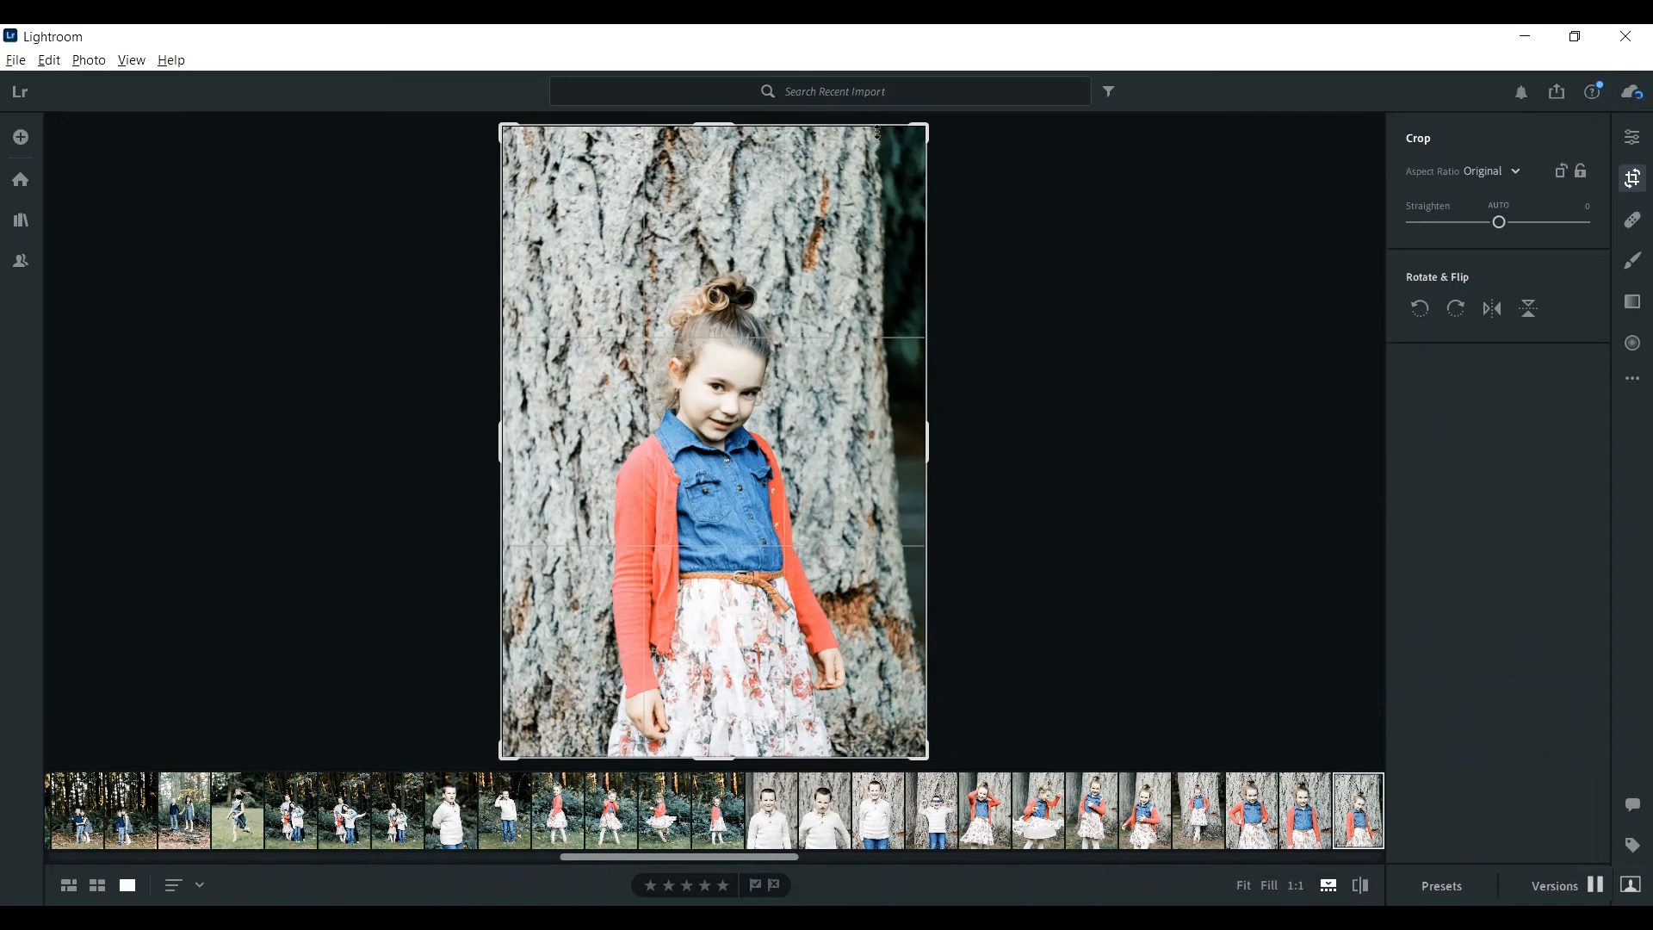
drag(888, 126, 901, 164)
key(Return)
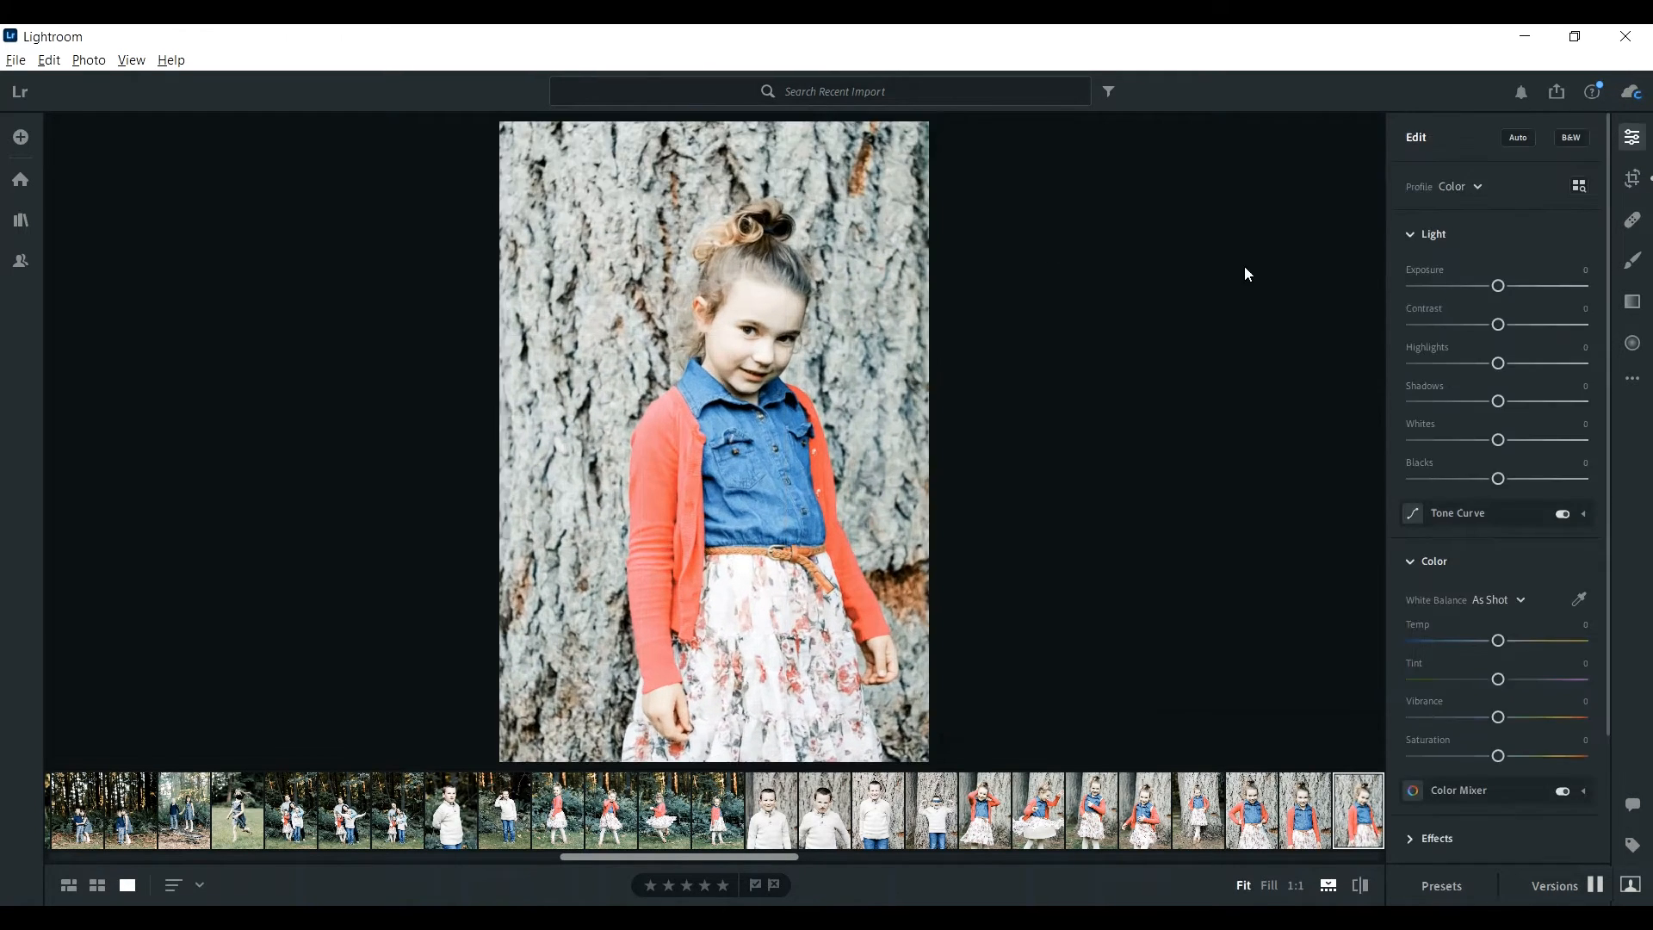
Look through the photos of the boy in the plaid shirt, the sibling groups and the toddler in the red dress to check their framing.
key(Right)
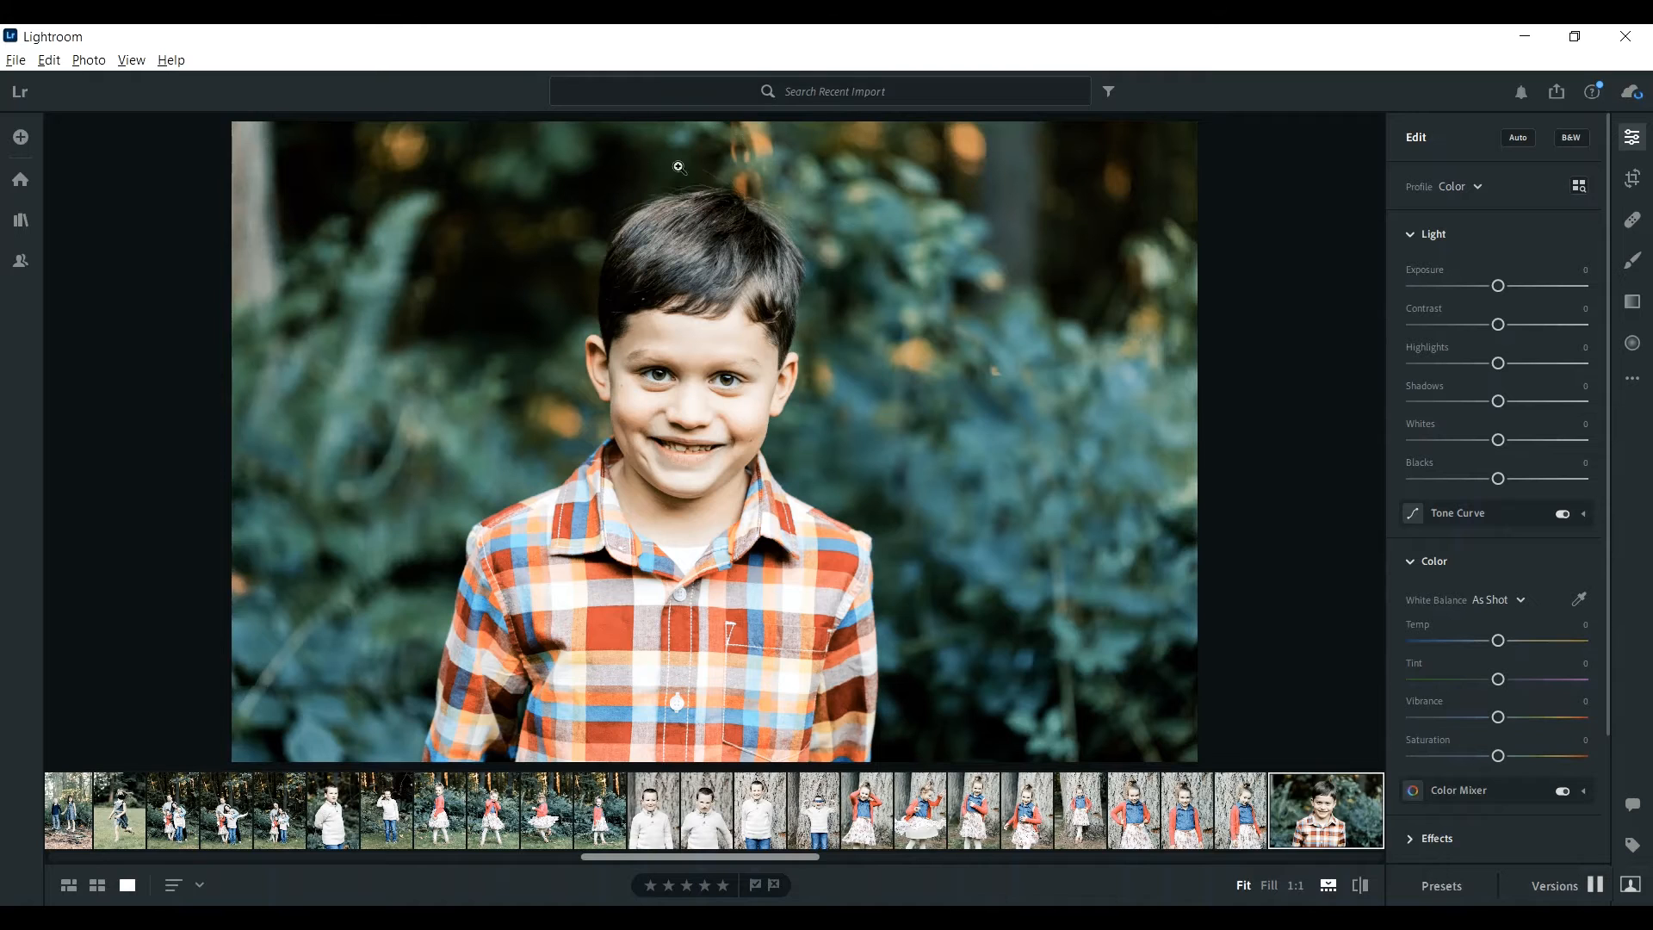
key(Right)
key(Right)
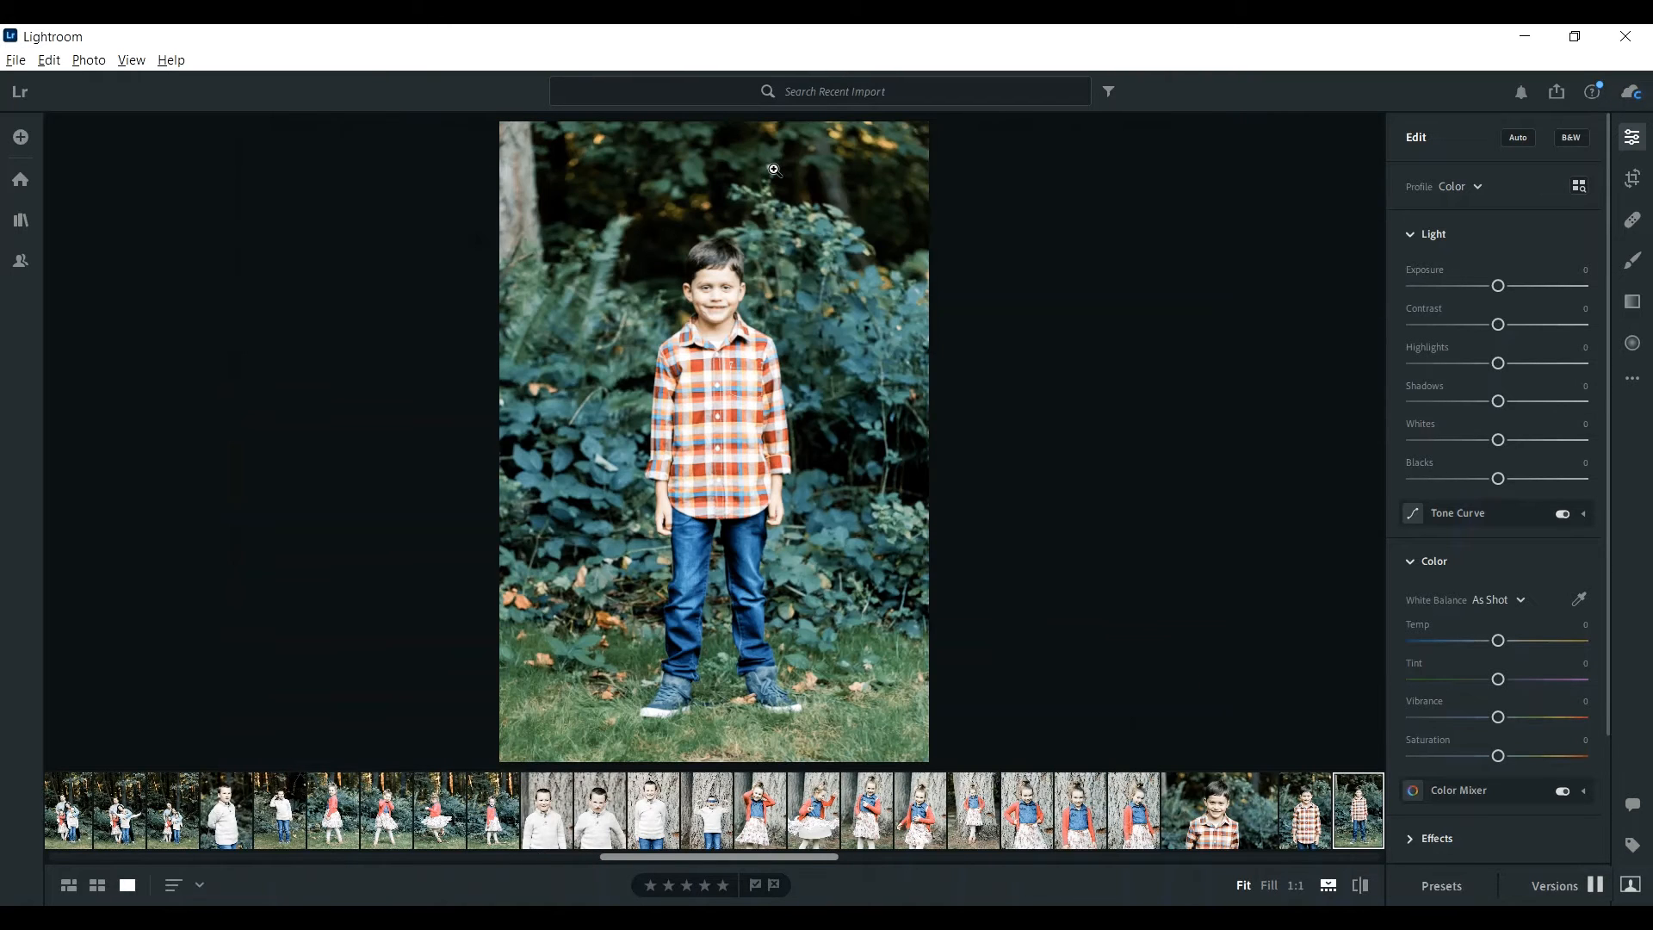
key(Right)
key(Right)
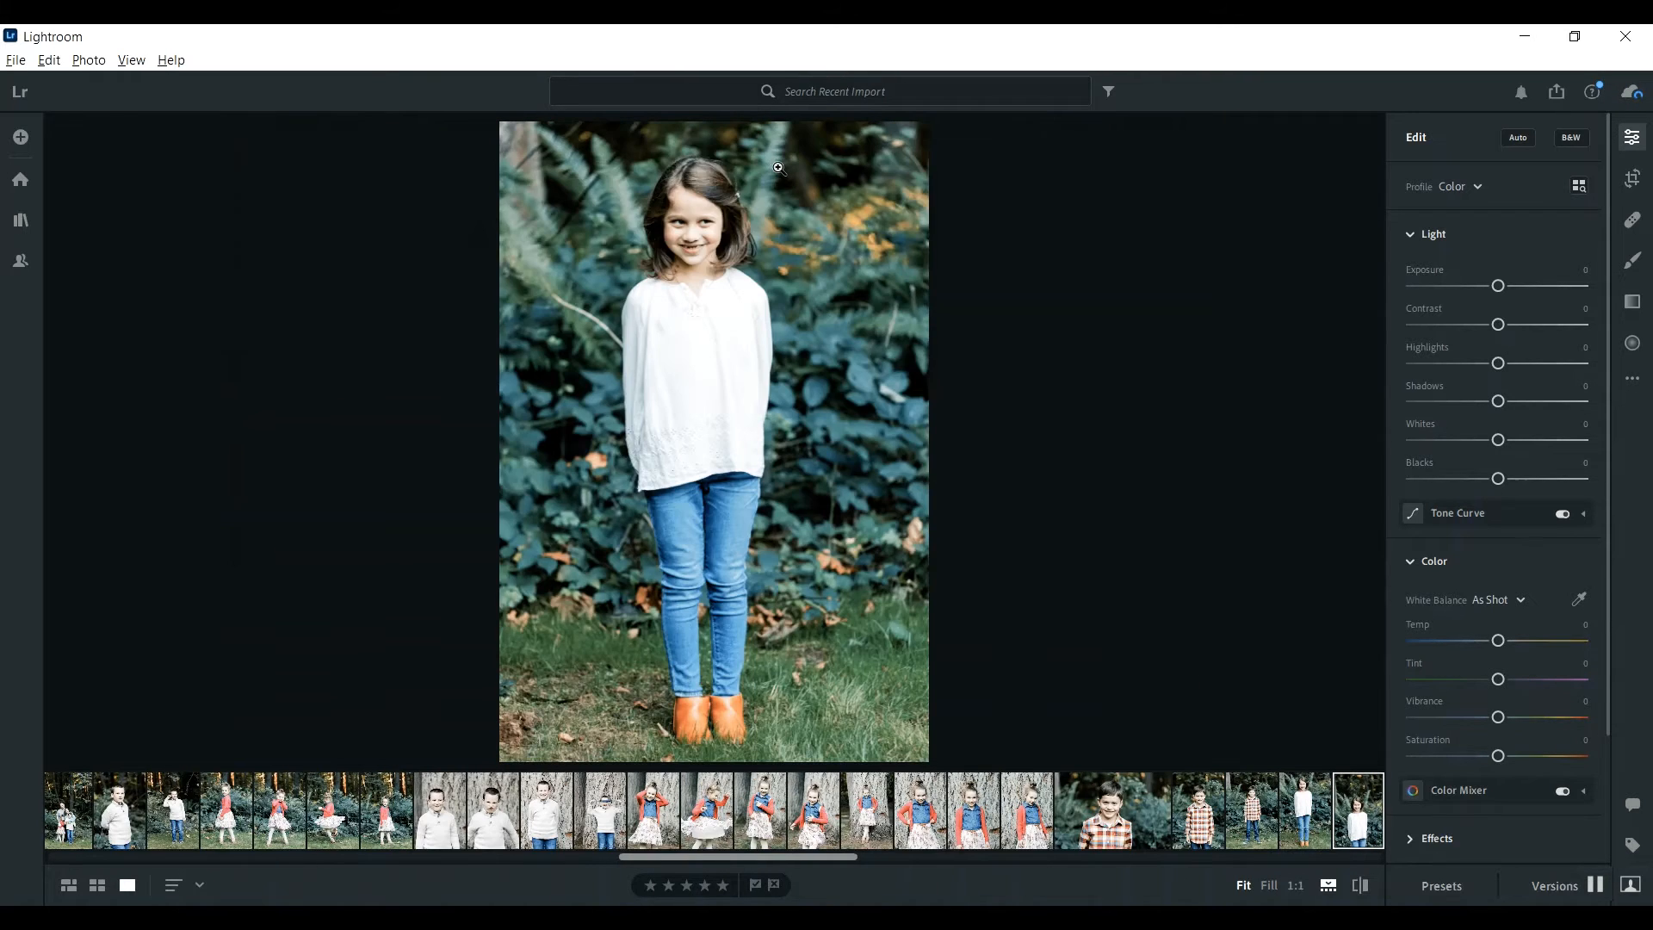
key(Right)
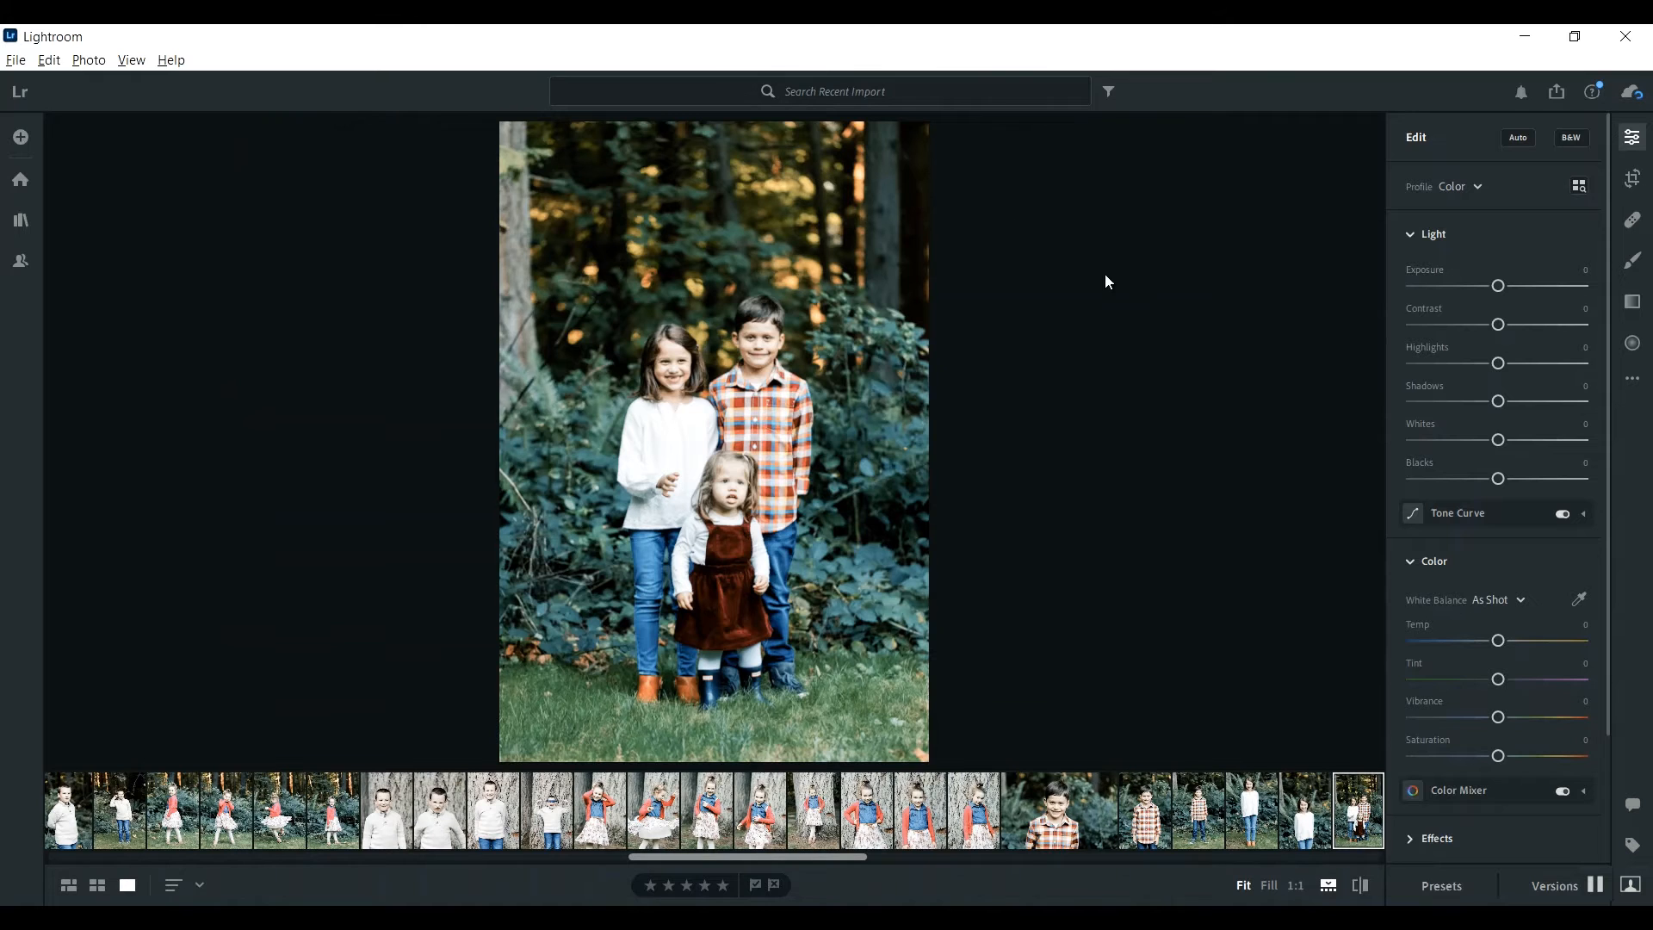
key(Right)
key(Right)
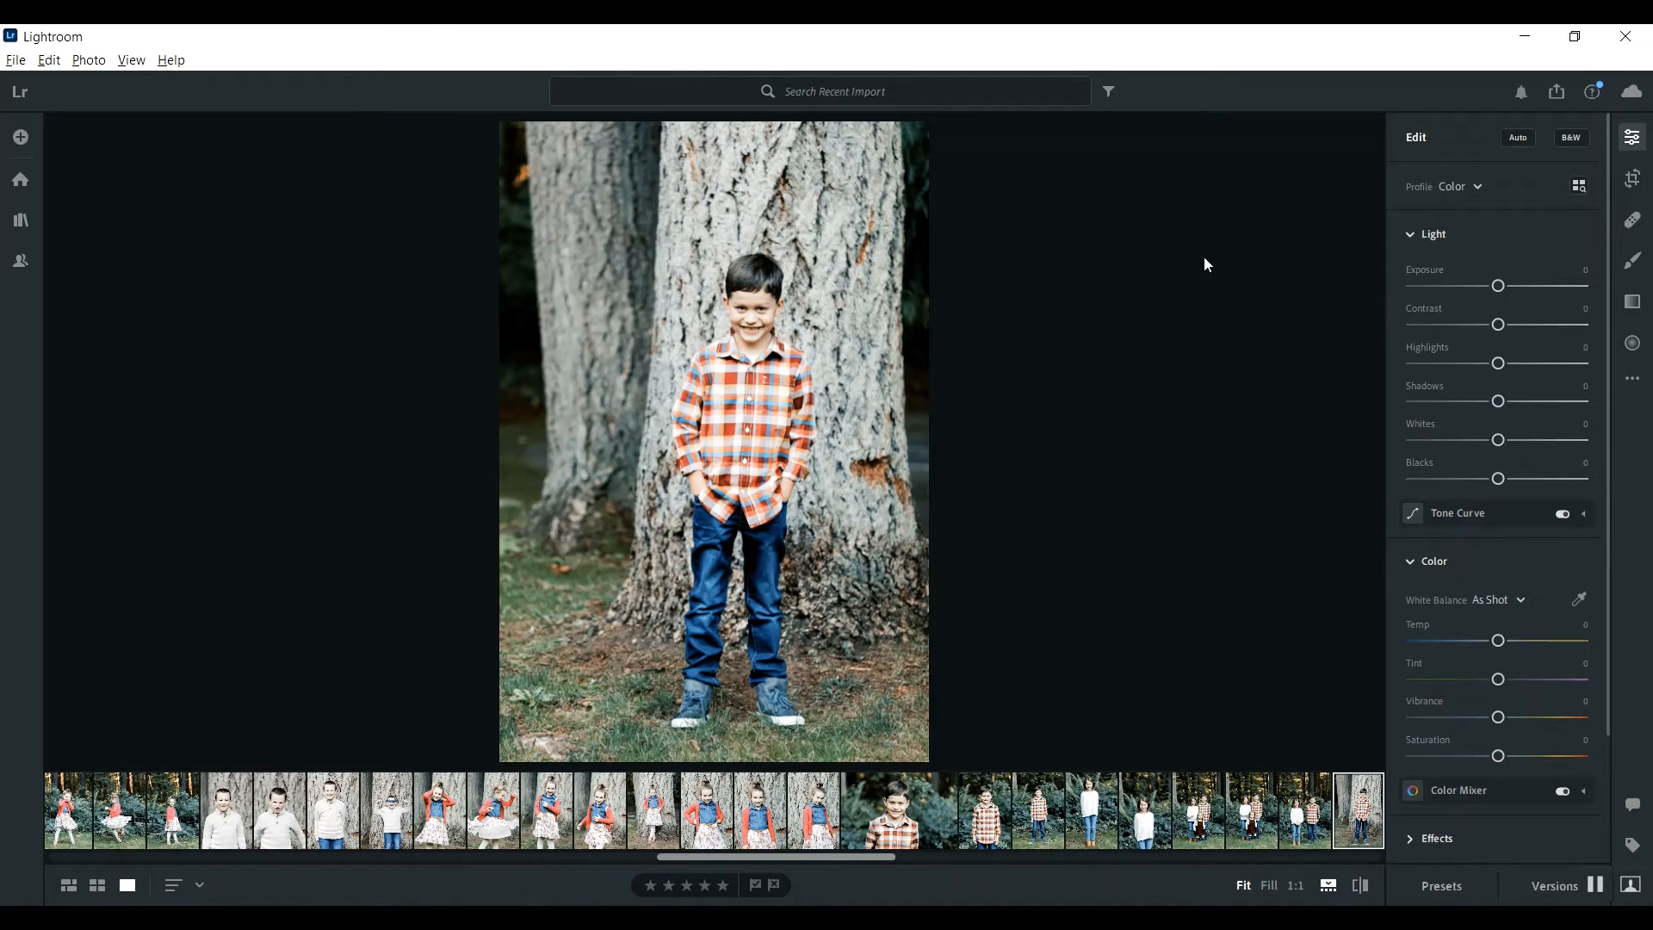
key(Right)
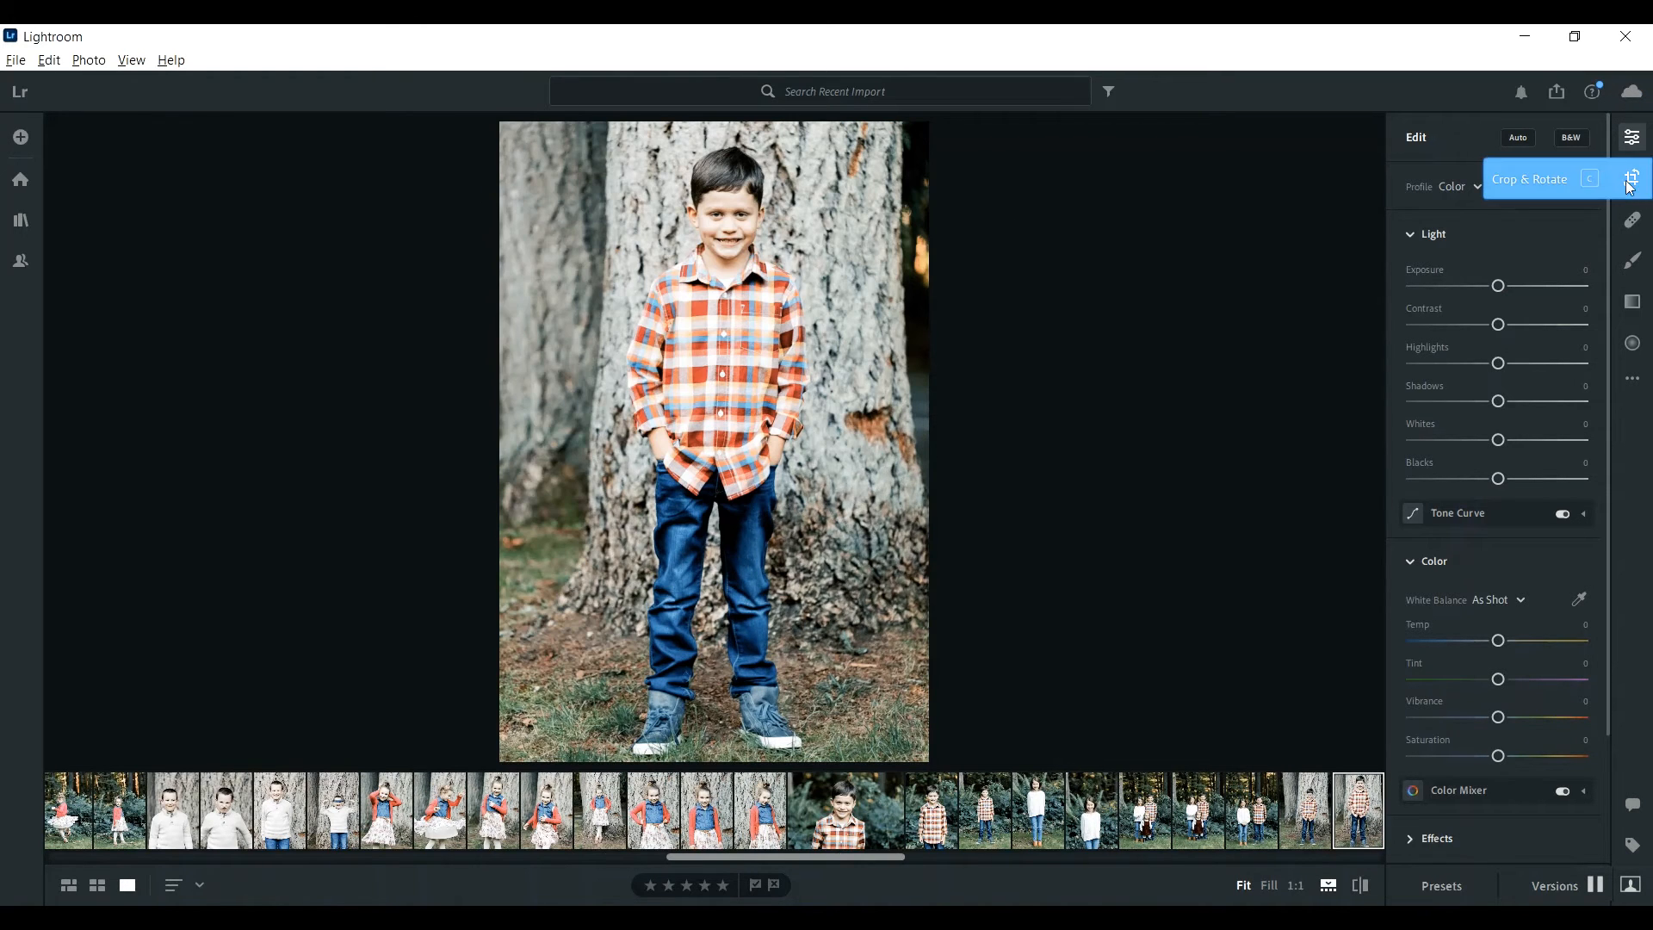
click(1632, 178)
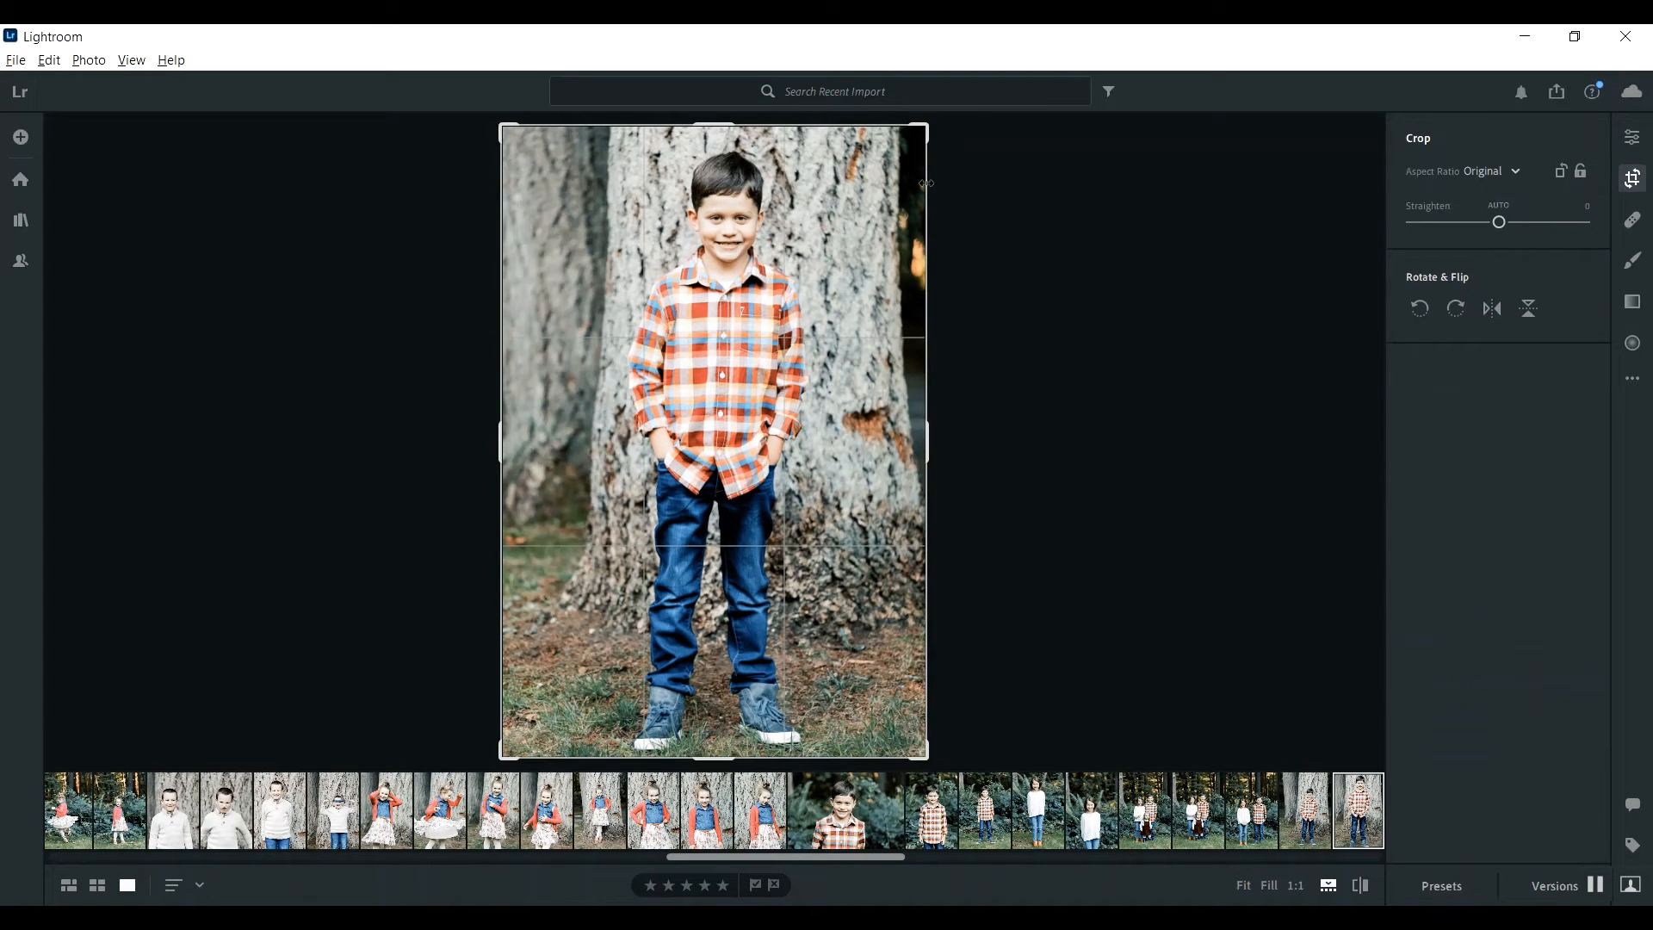
key(e)
key(Right)
key(Right)
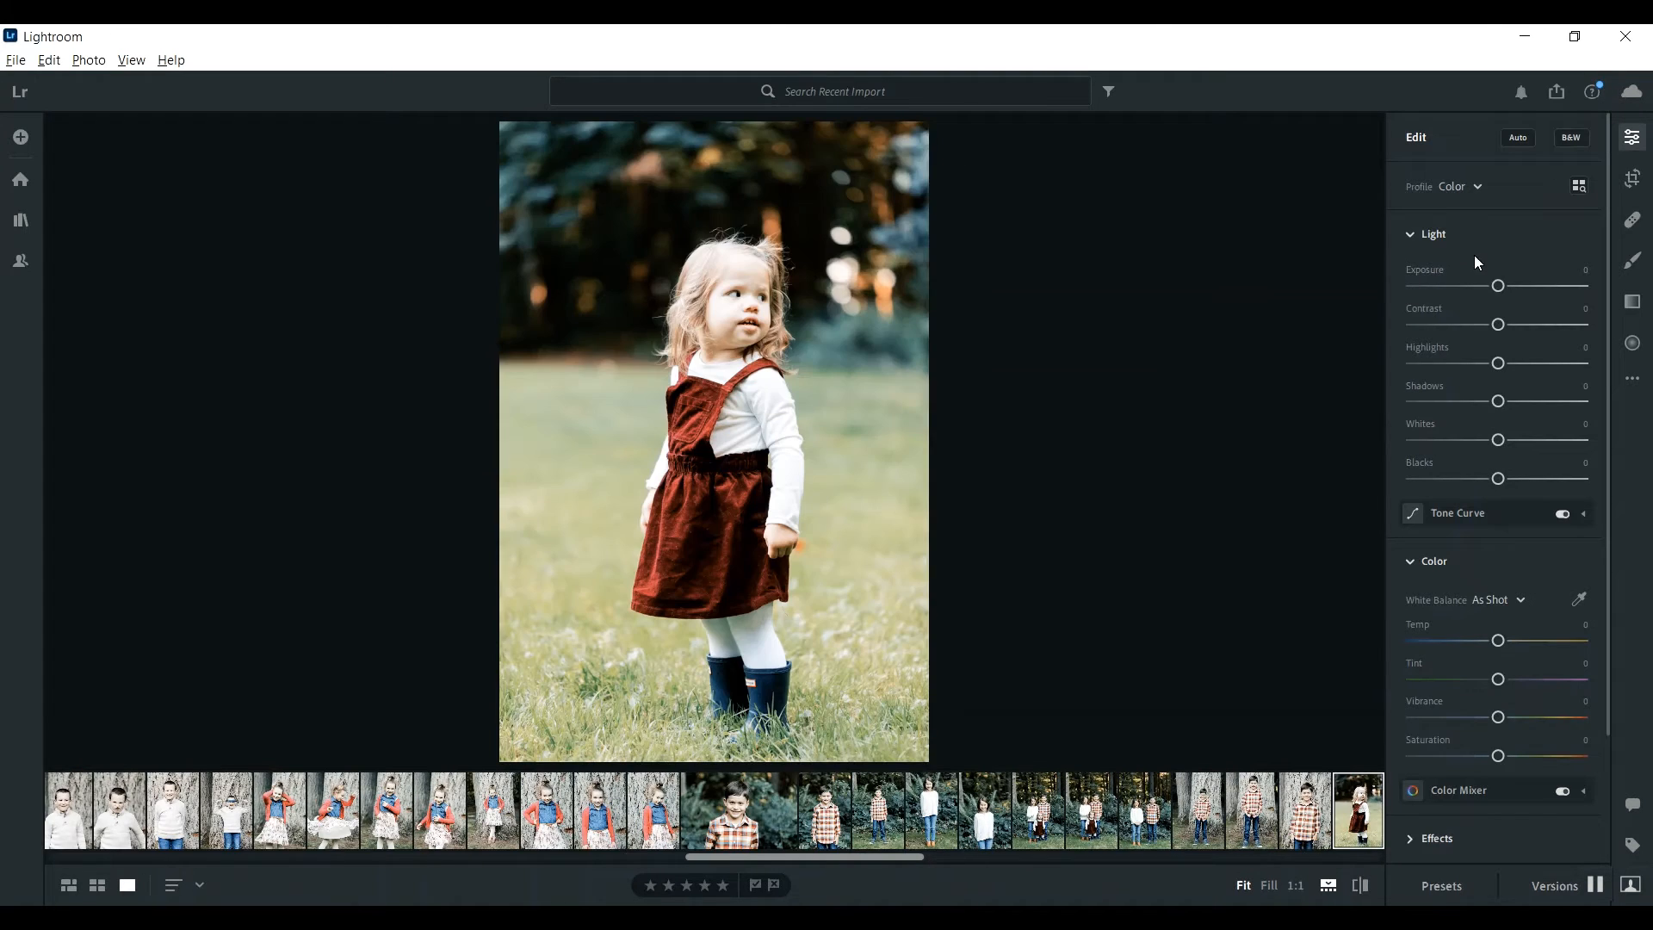
key(Right)
key(Right)
key(Right)
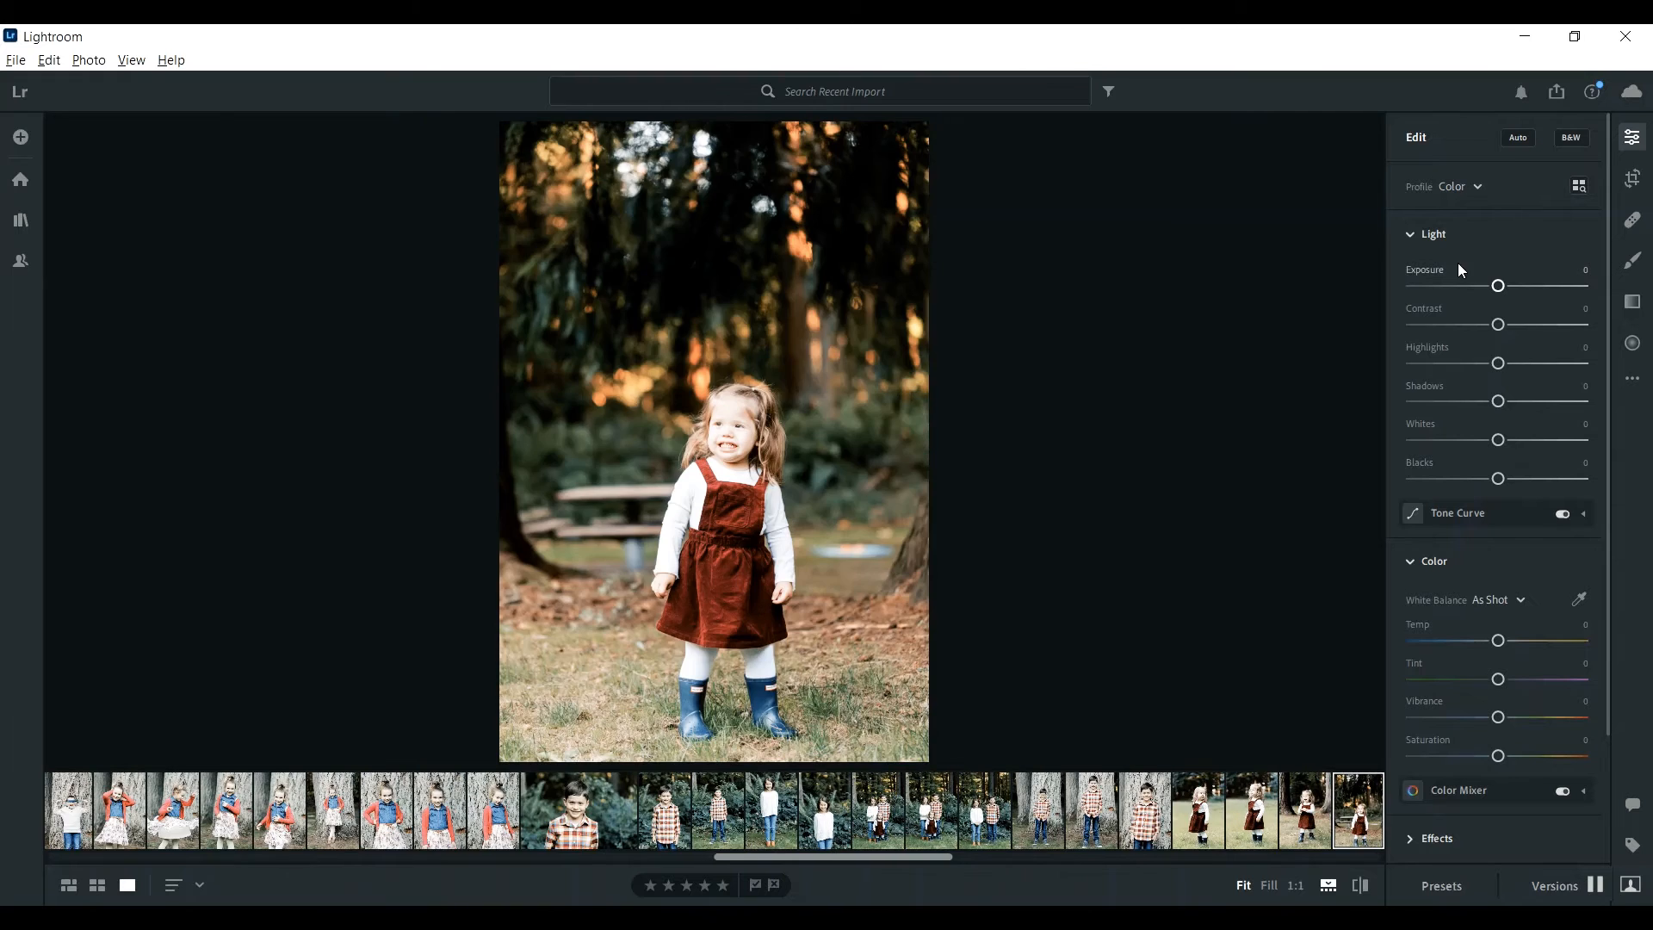
key(Right)
Crop the close portrait of the smiling girl in the white blouse from its upper-left corner, reposition the image within it, and apply it.
key(Right)
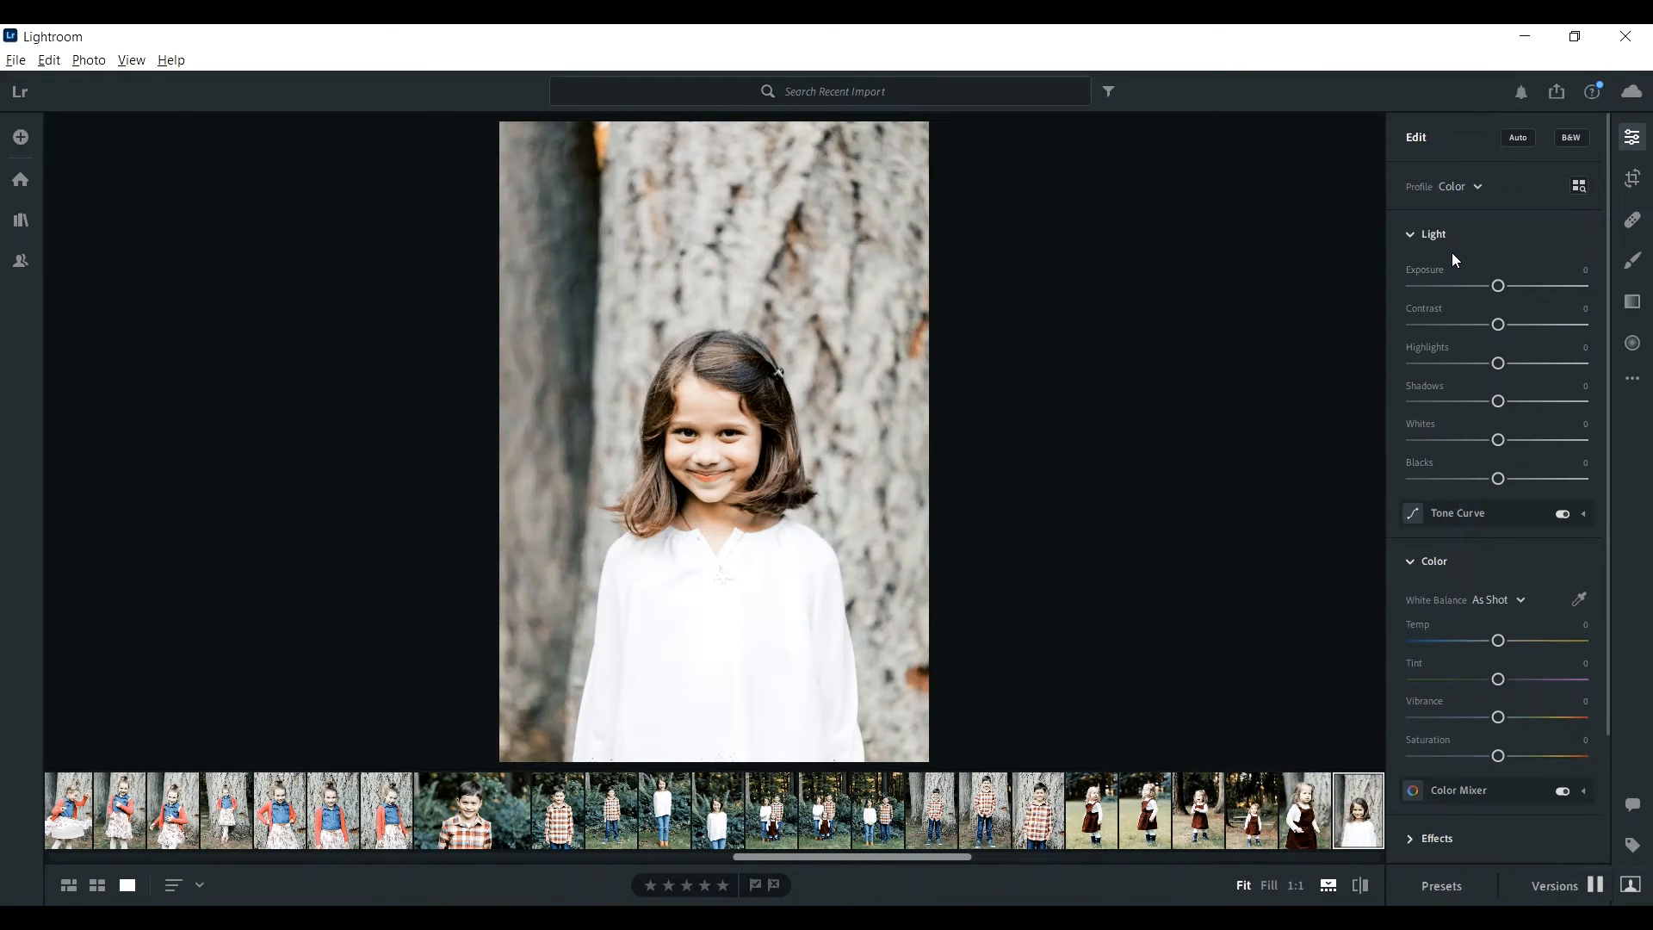
click(1632, 178)
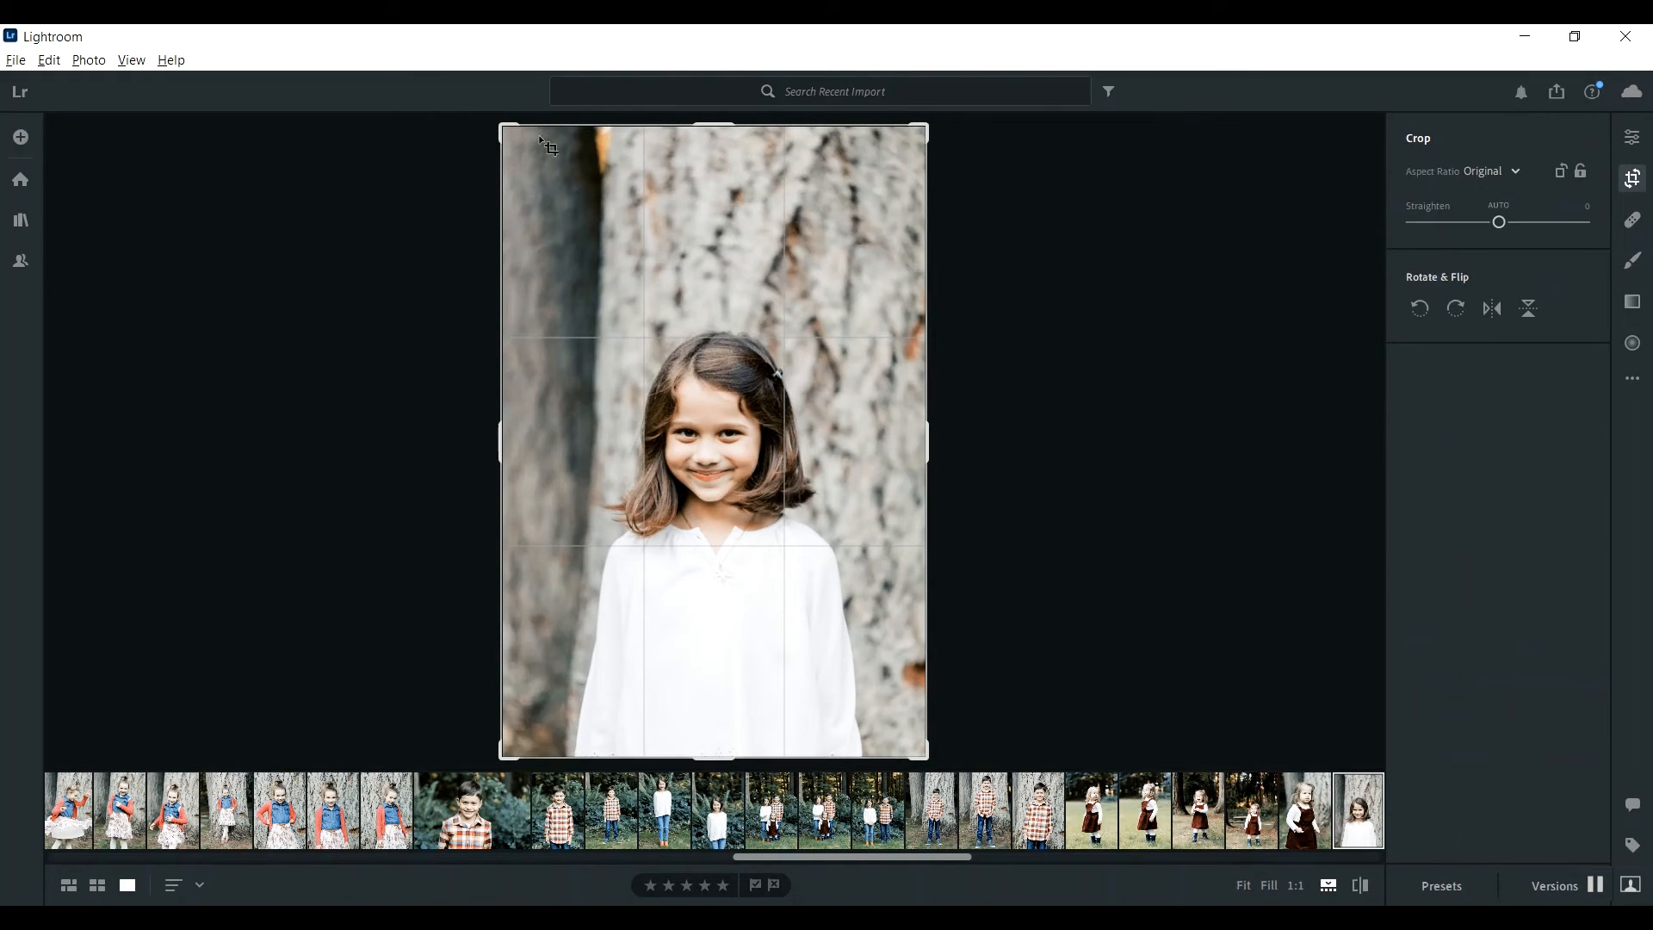
drag(539, 134, 572, 179)
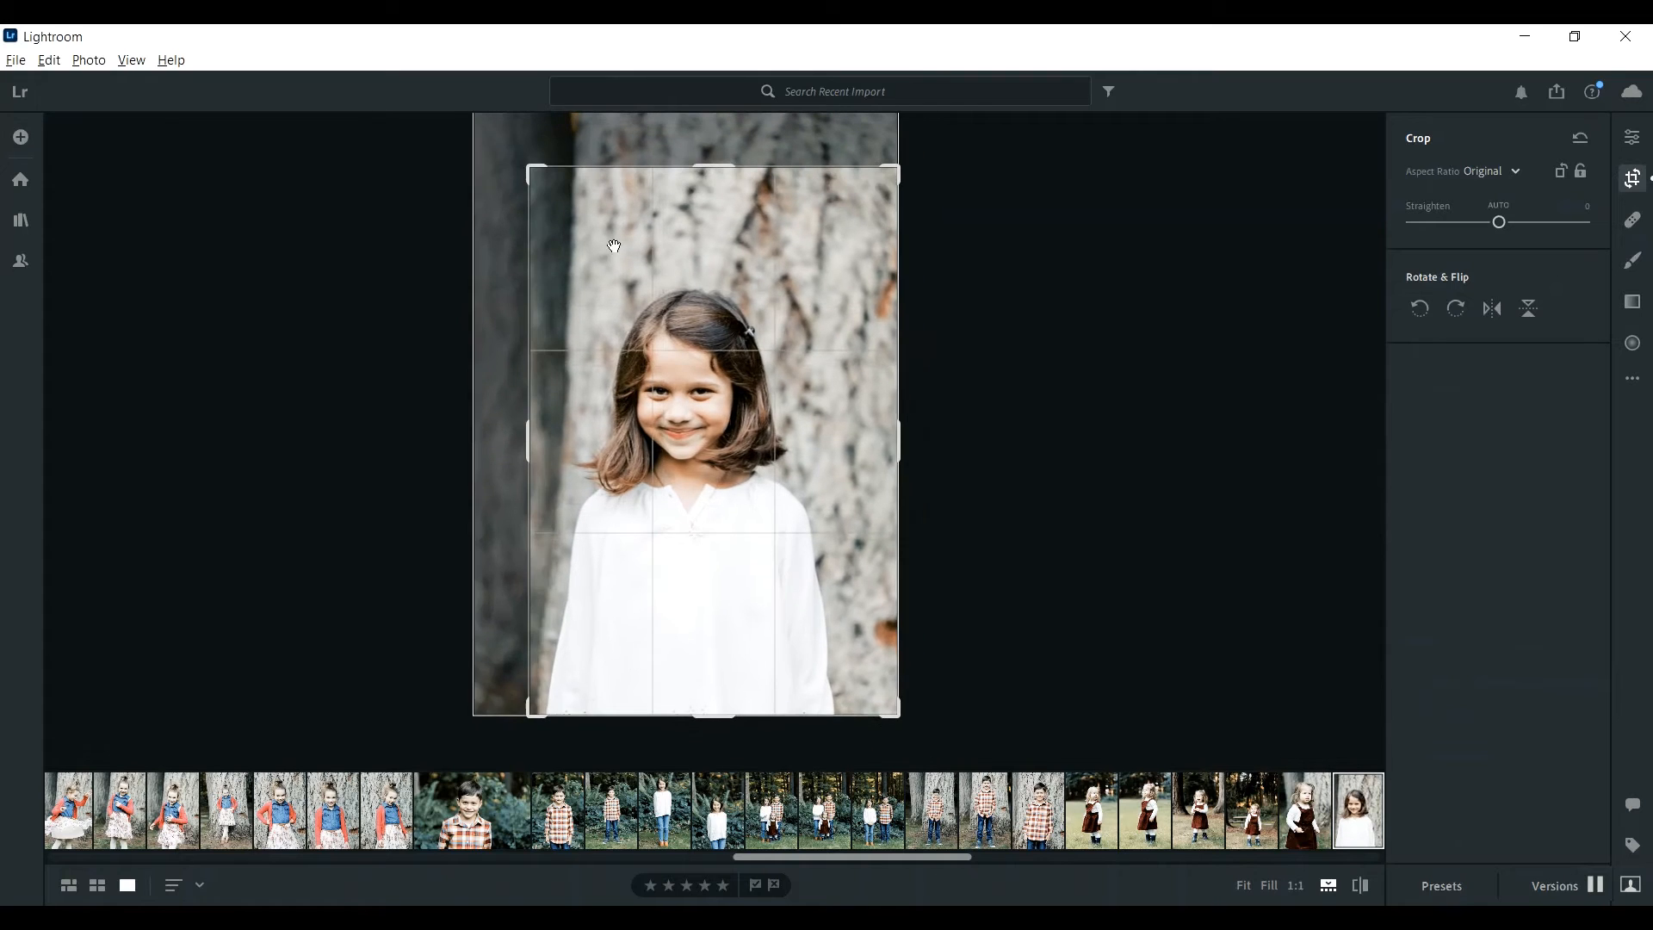
drag(615, 246, 643, 233)
key(e)
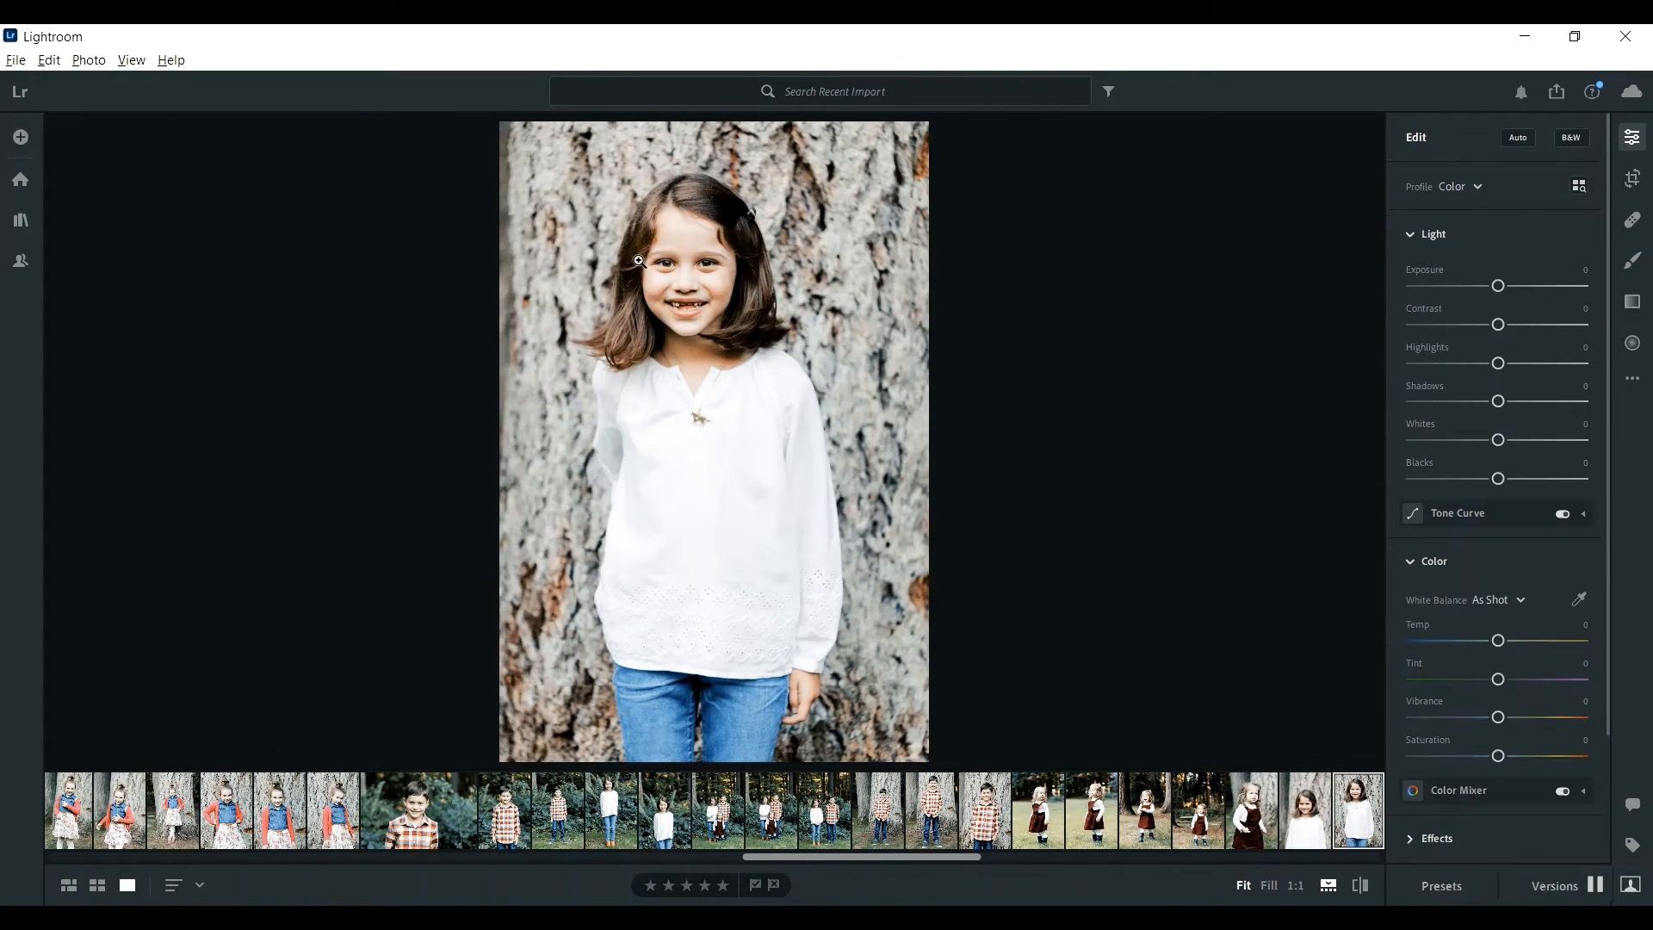
Crop the photo of the white-bloused girl with one arm behind her back from its upper-left corner and apply it.
click(1632, 178)
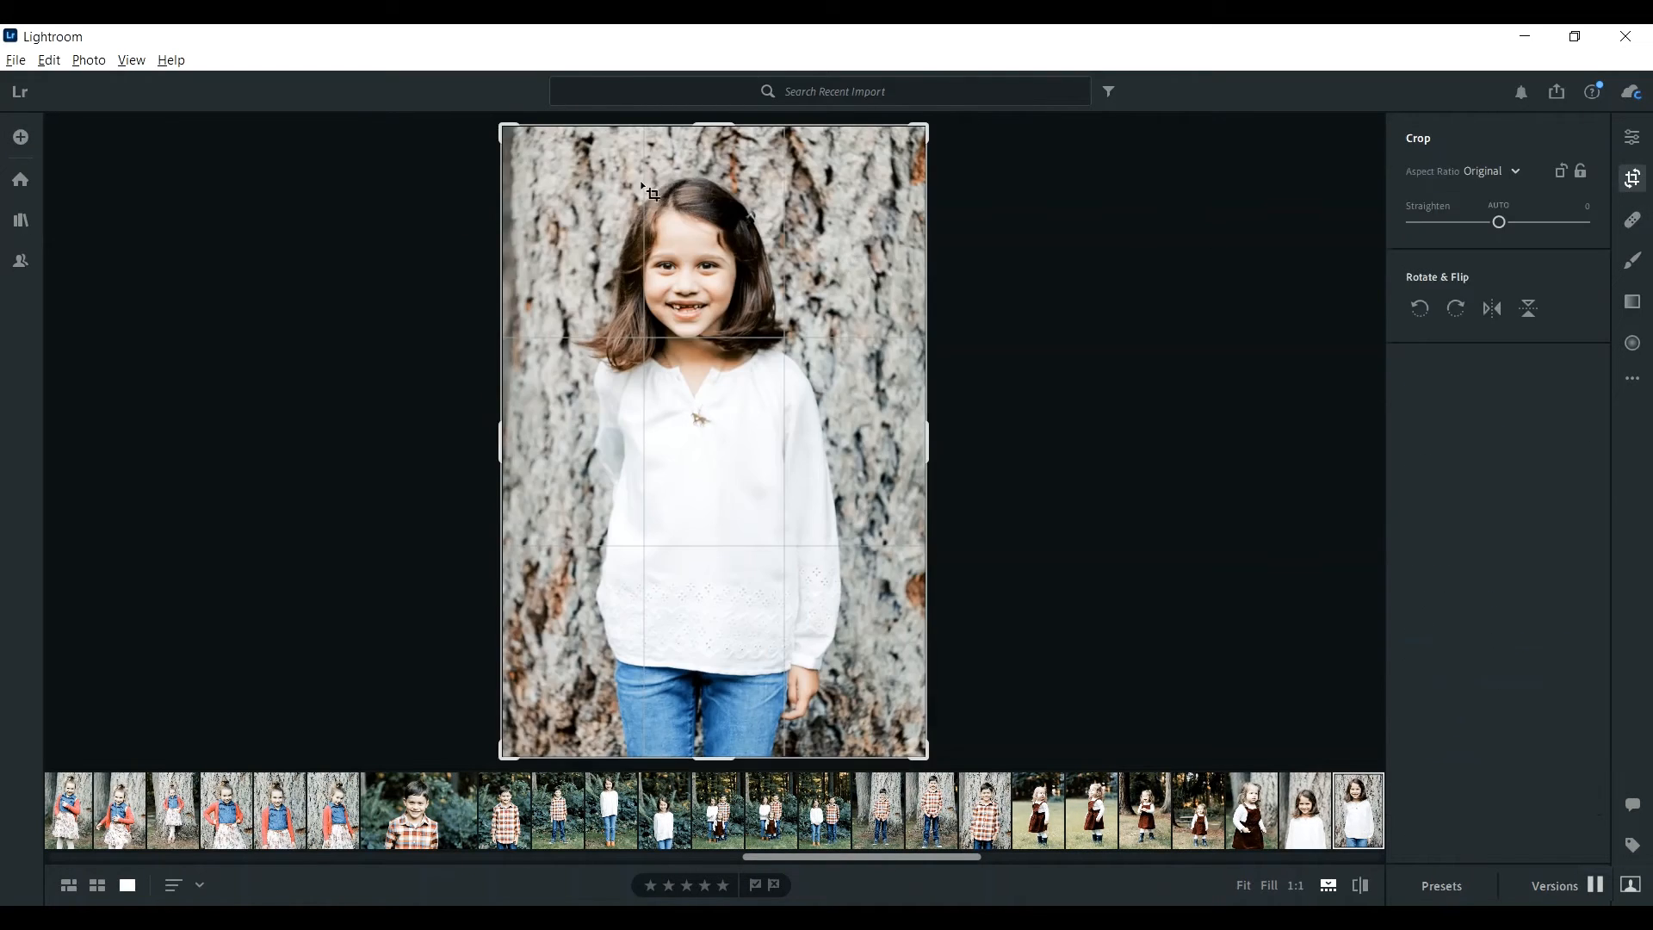
drag(526, 131, 554, 193)
key(Return)
Crop the white-bloused girl with both arms at her sides from the upper-left corner, shift the image downward, and apply it.
key(Right)
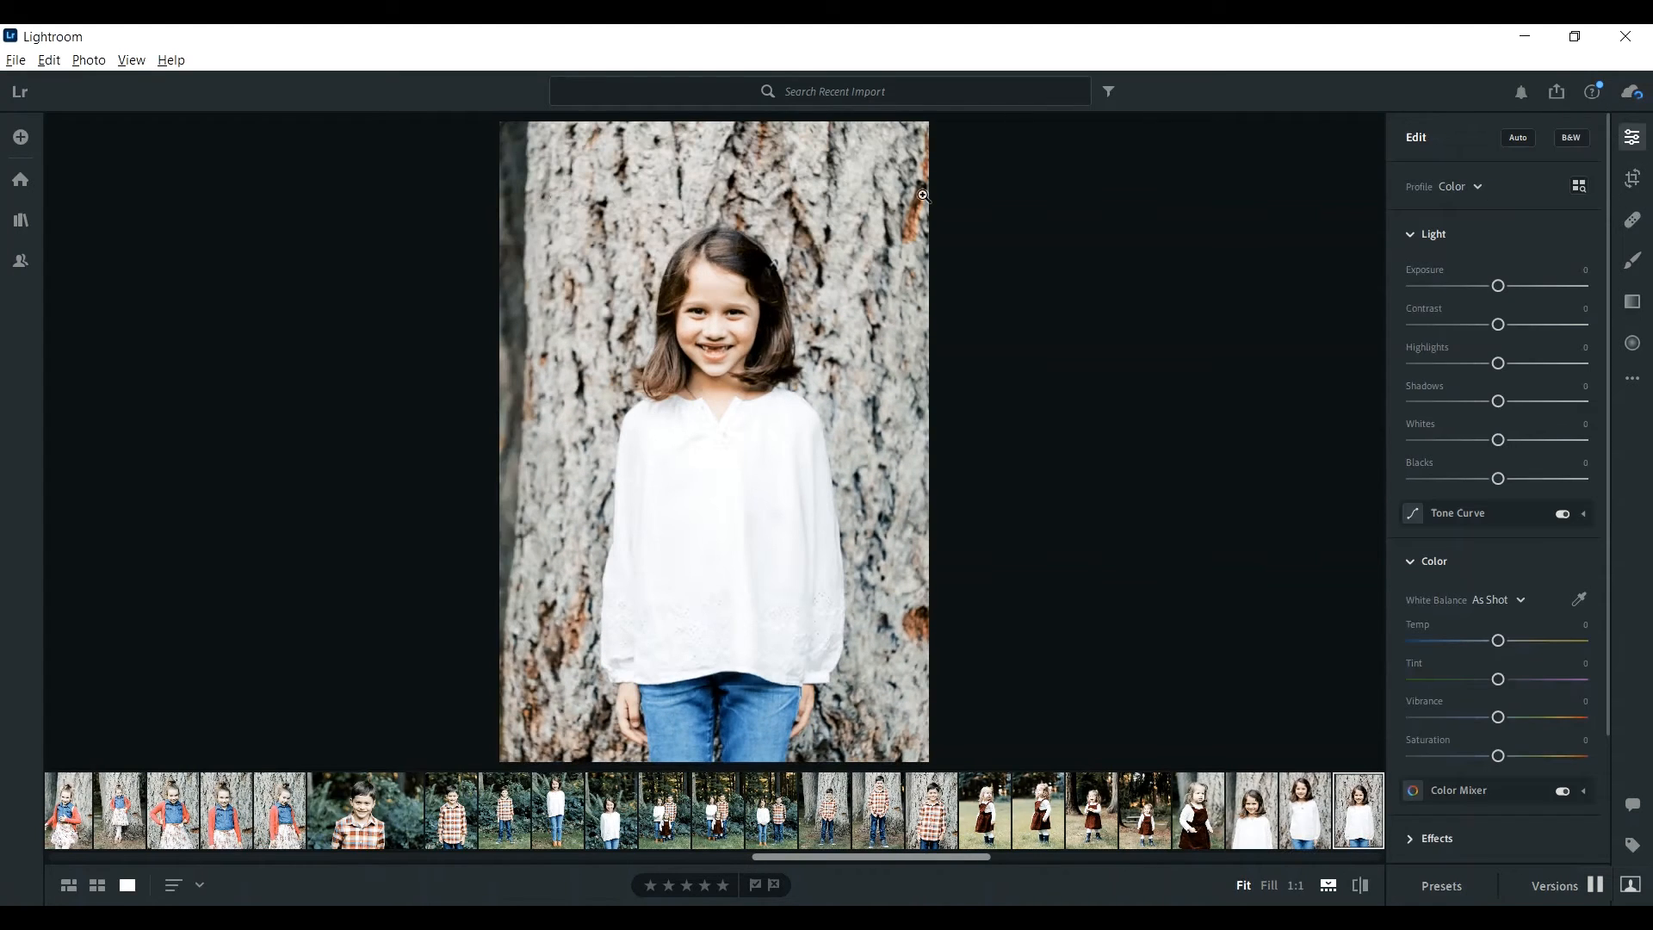
click(1632, 178)
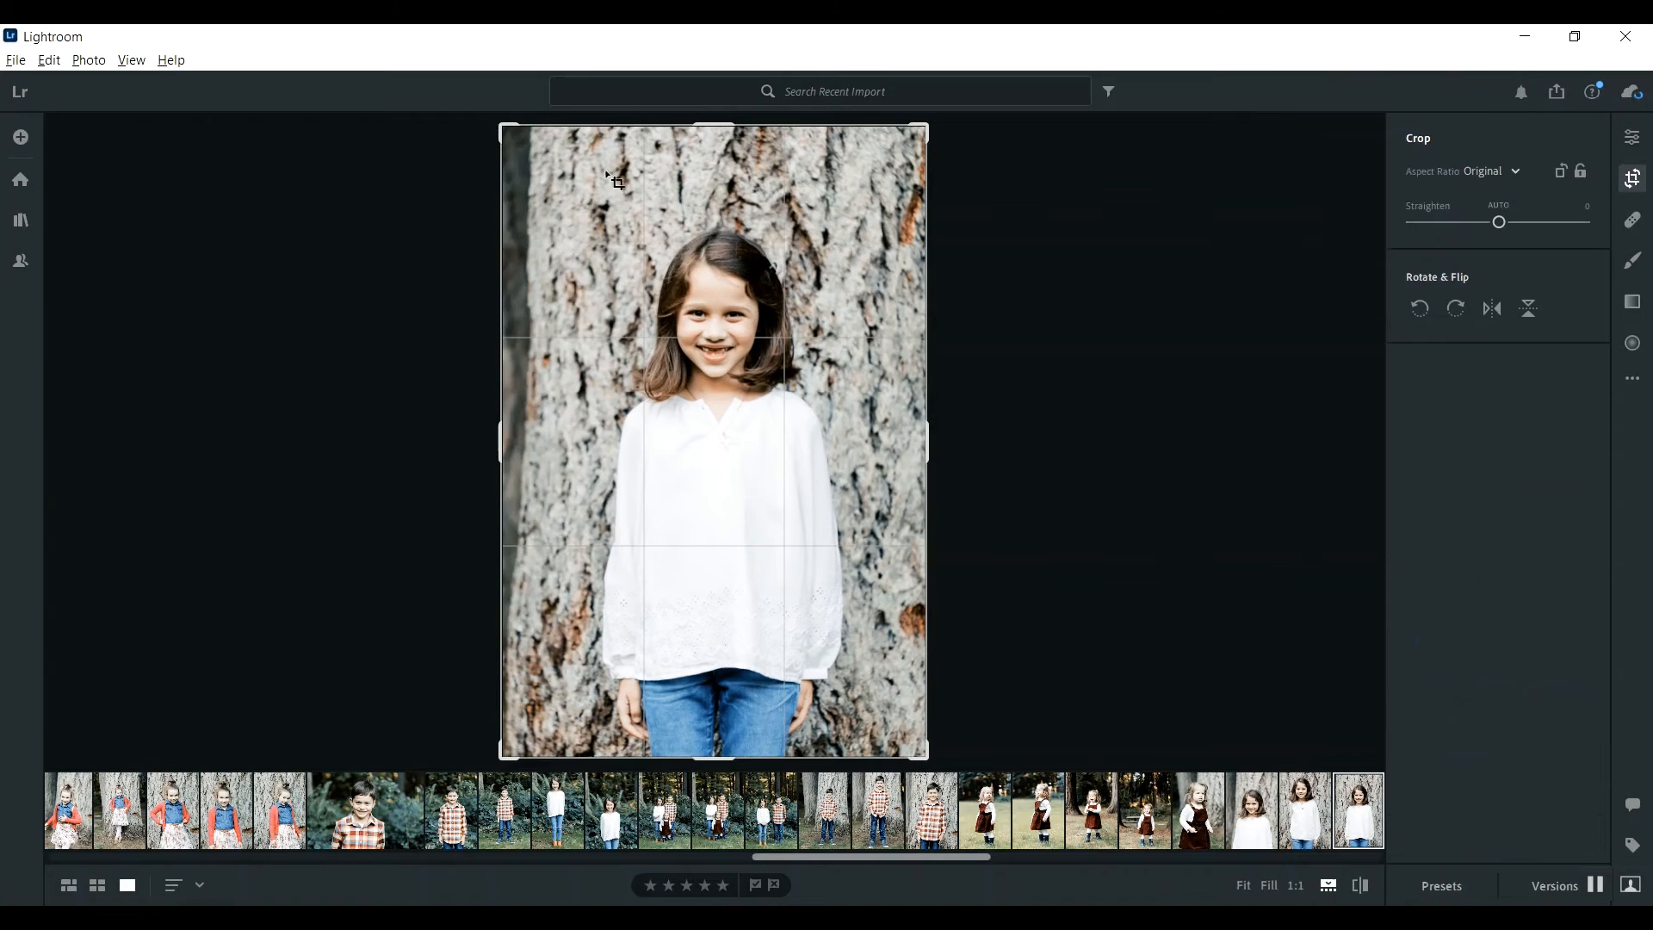
drag(501, 123, 517, 133)
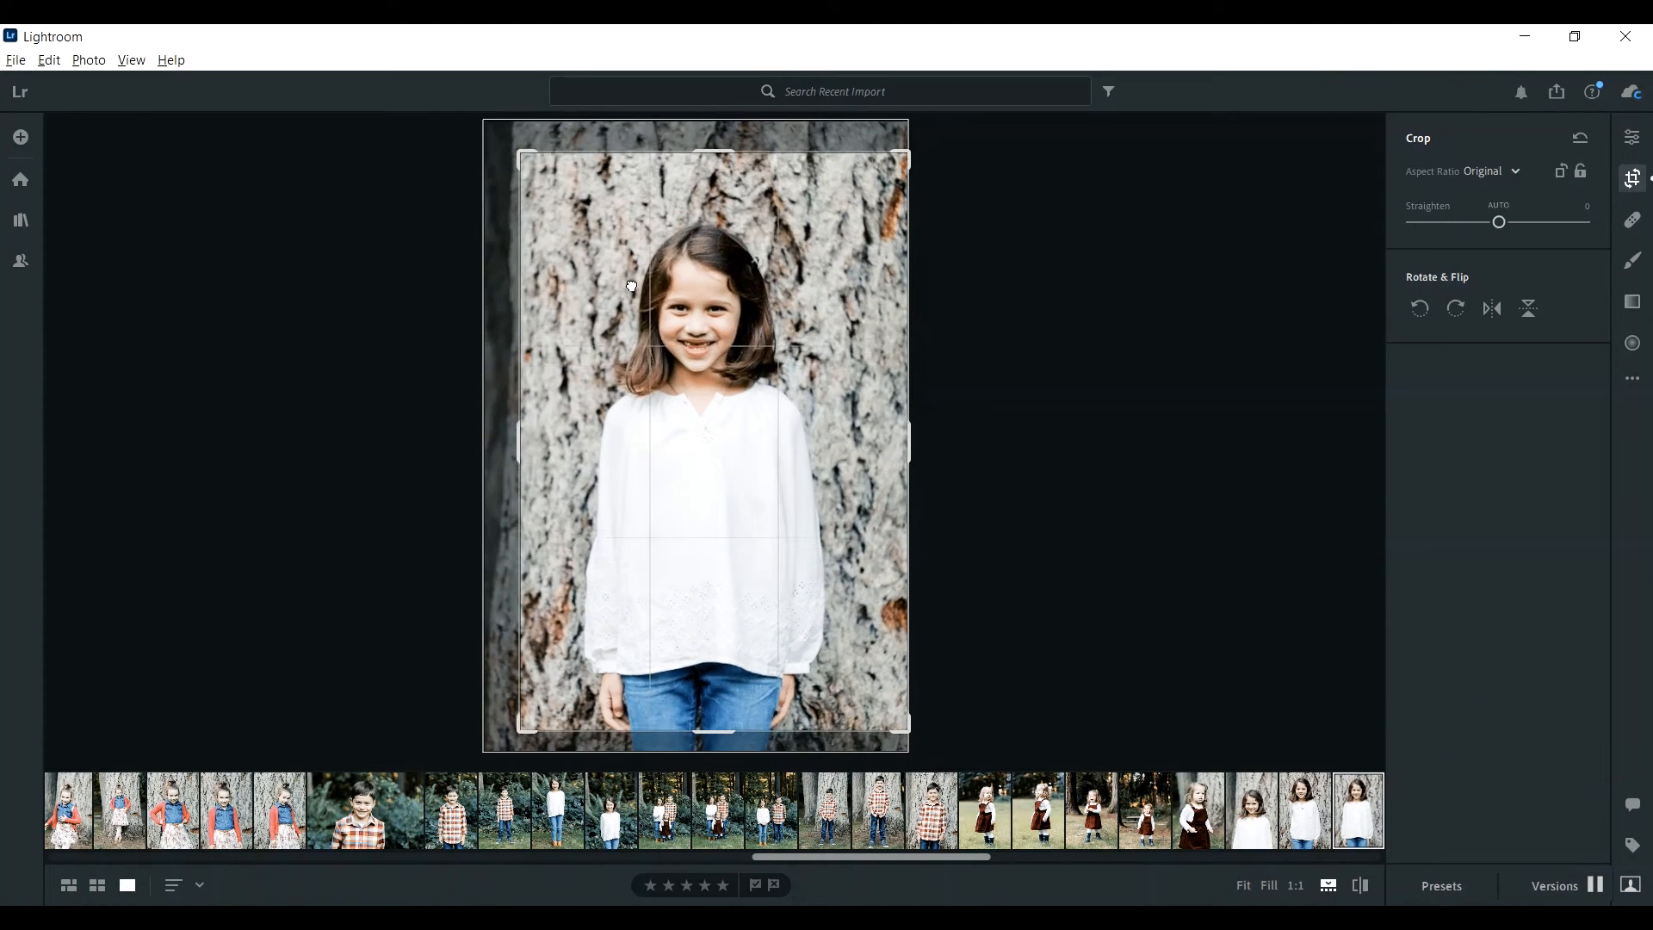
key(Return)
Crop the portrait of the smiling girl in the blue blouse in the woods from its top edge and apply it.
key(Right)
key(Right)
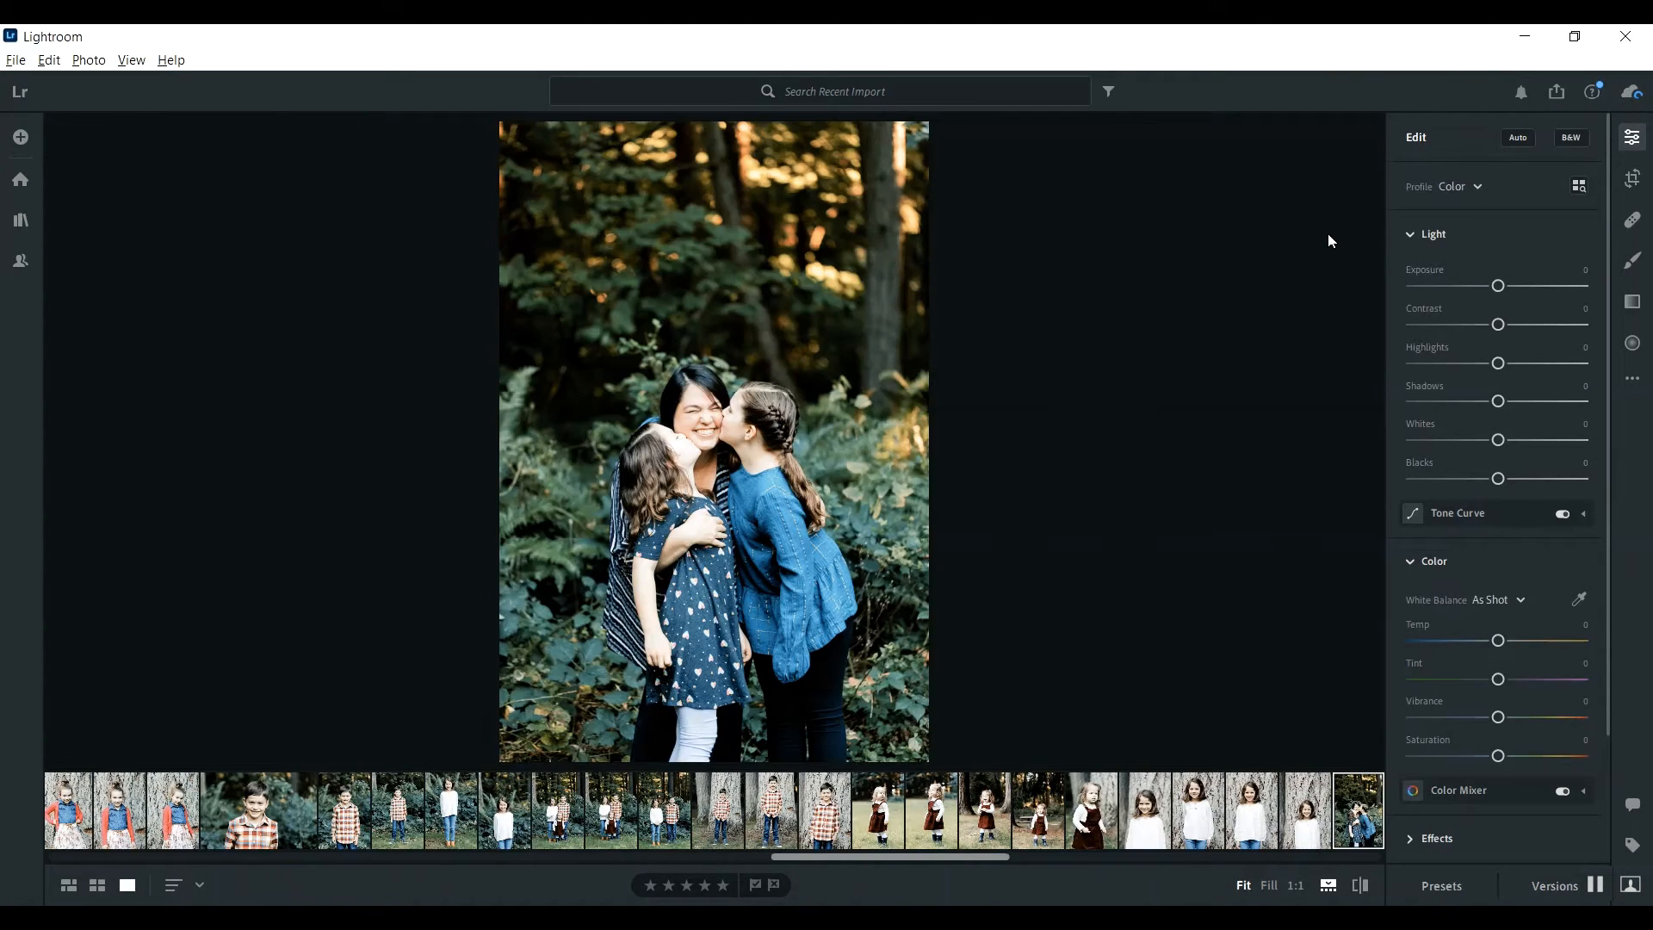
key(Right)
key(Right)
key(Right)
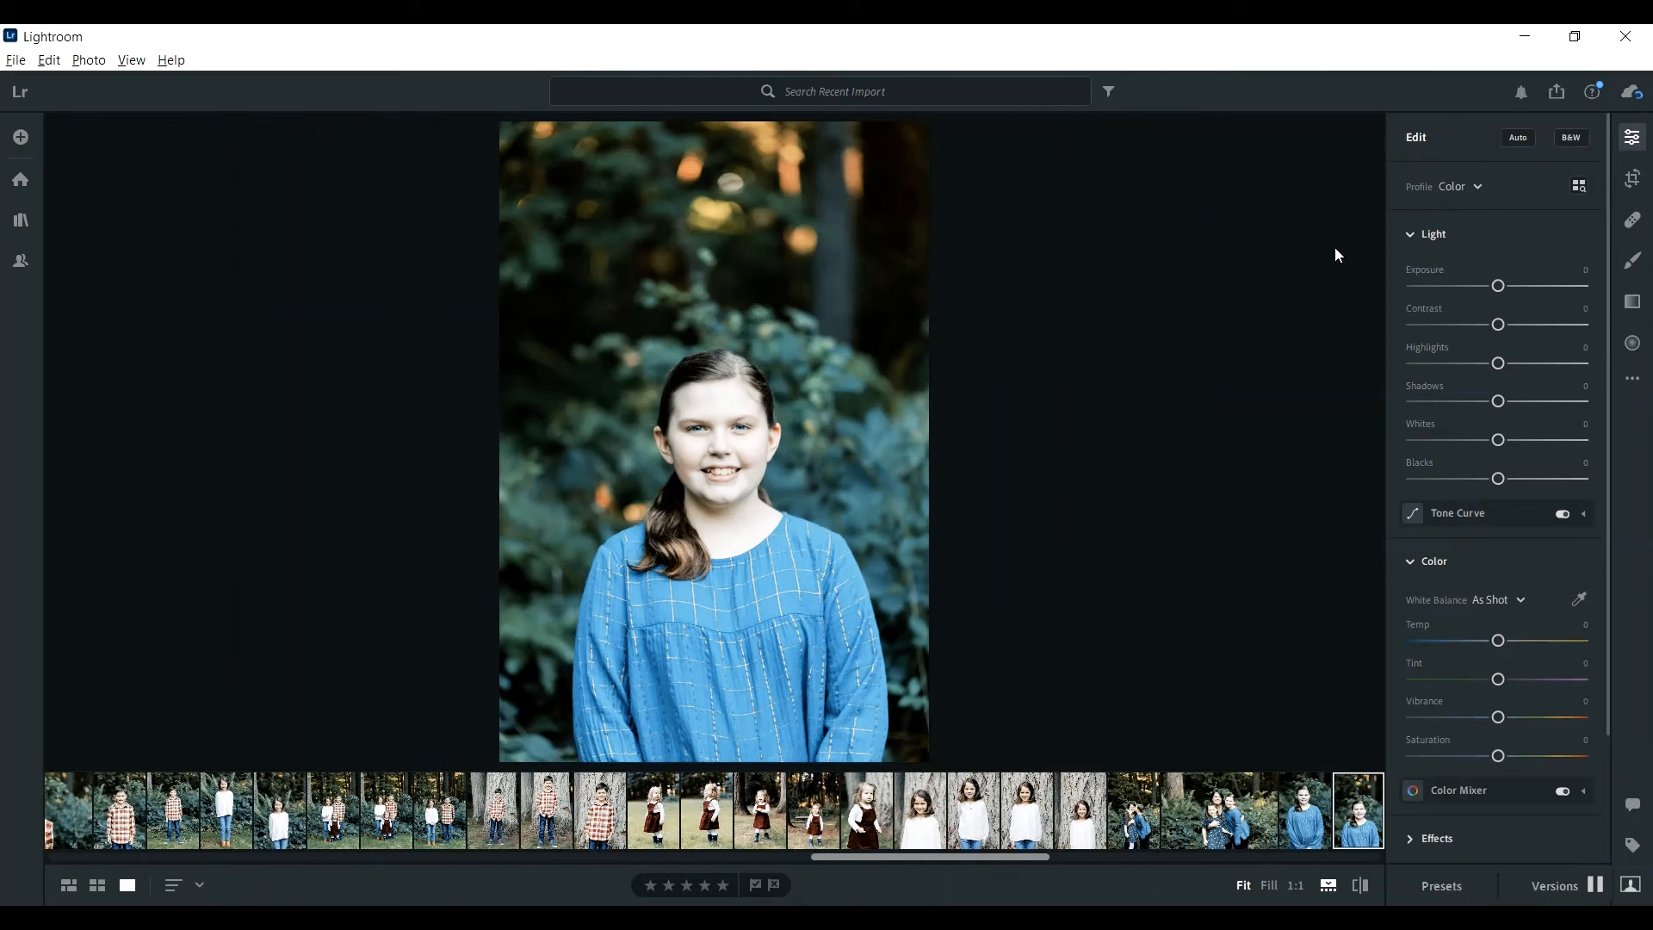
key(Right)
key(Left)
click(1635, 182)
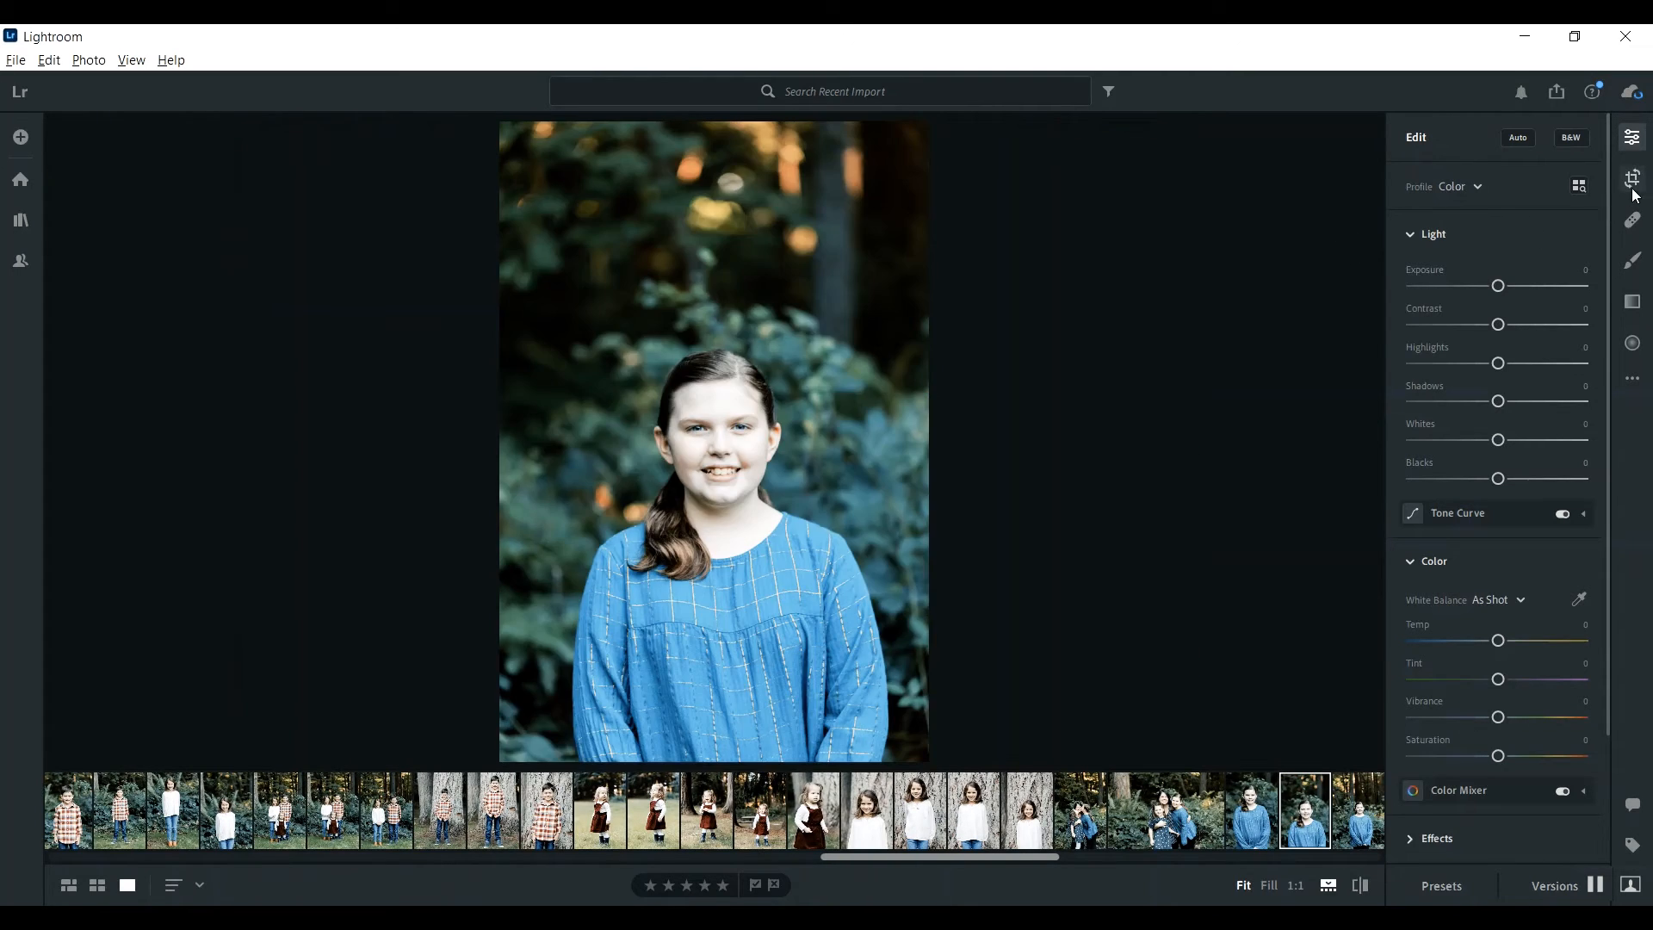
drag(747, 123, 739, 192)
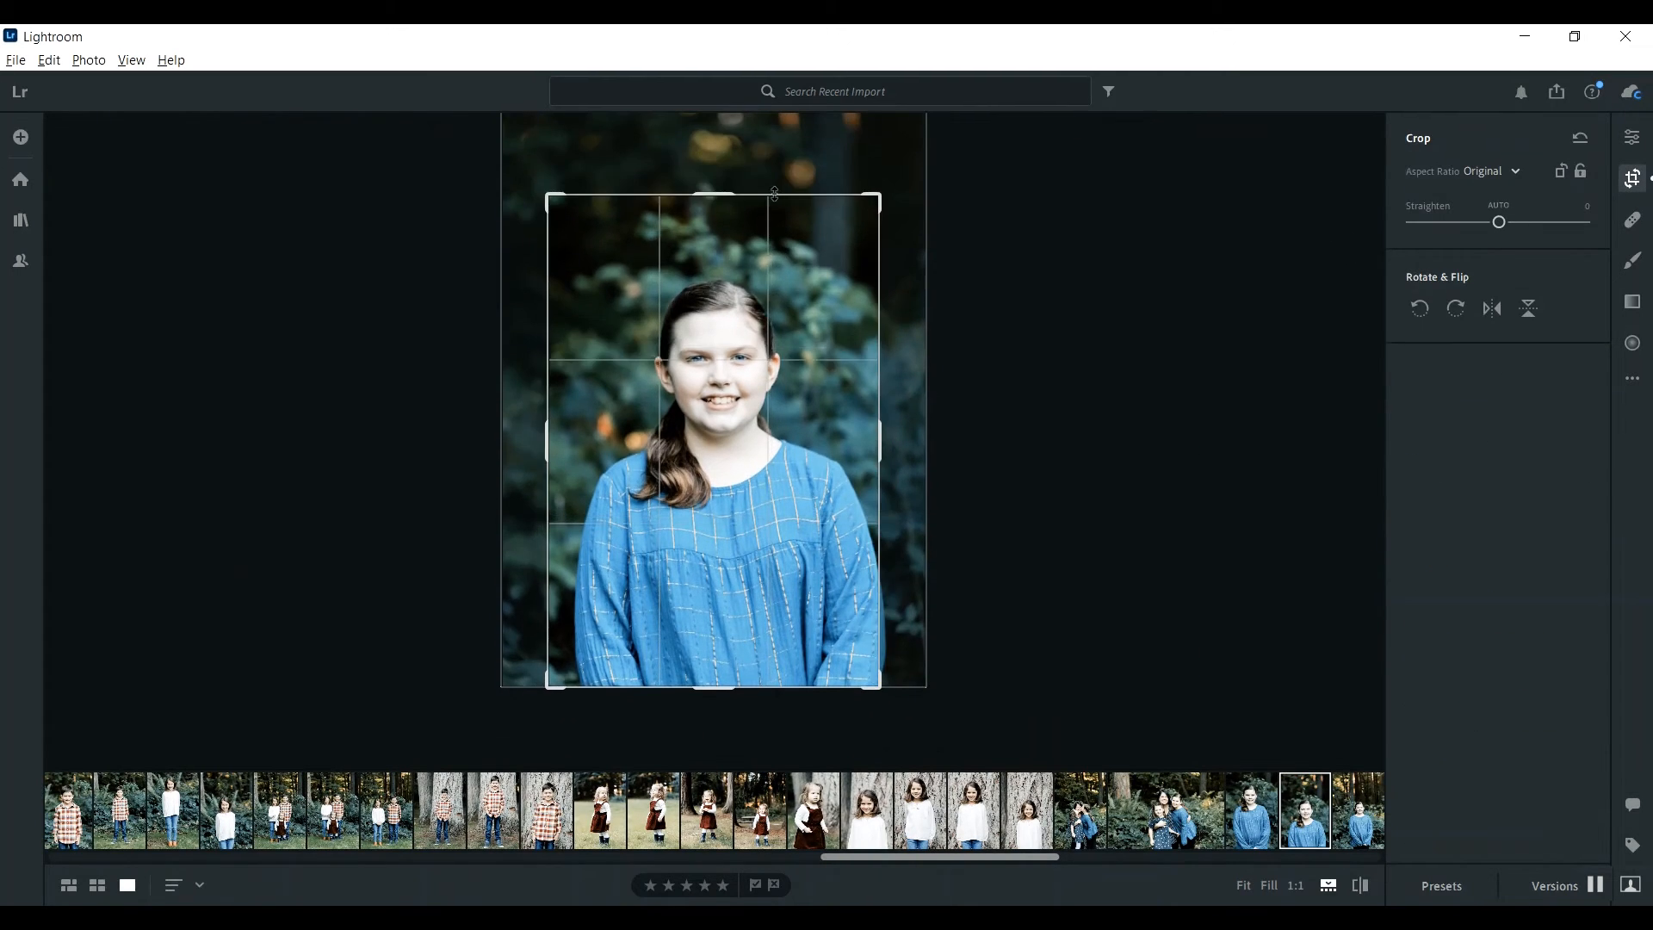
key(Return)
Crop the woodland photo of the blue-bloused girl with clasped hands from its top edge and apply it.
key(Right)
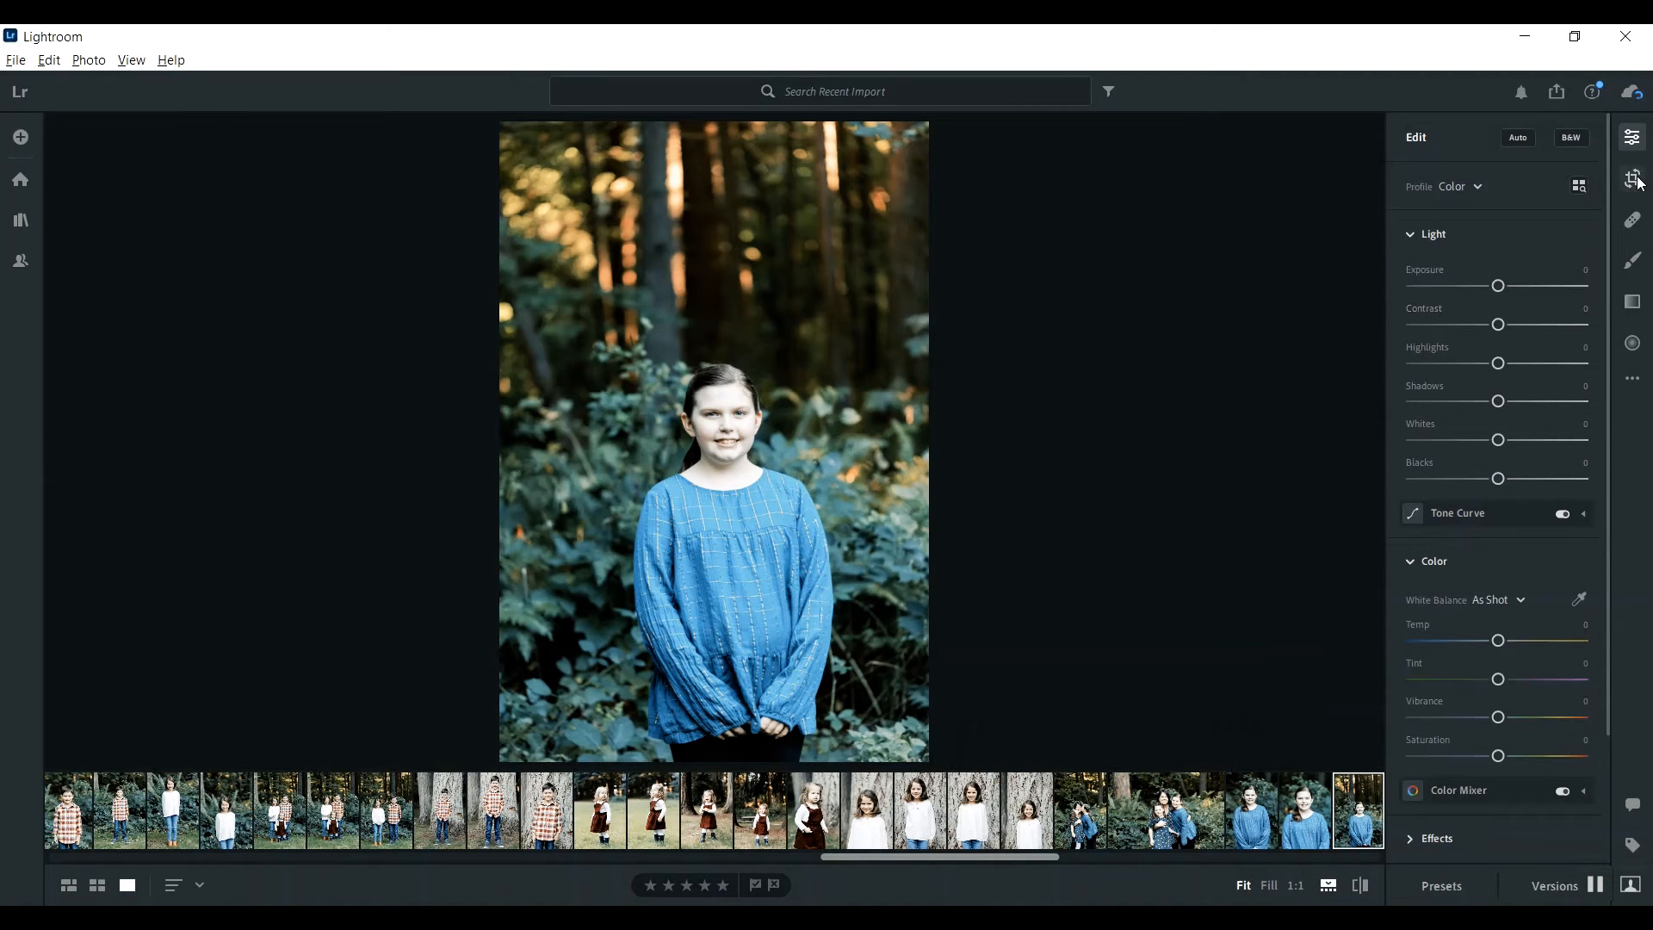
click(1633, 179)
drag(733, 123, 733, 164)
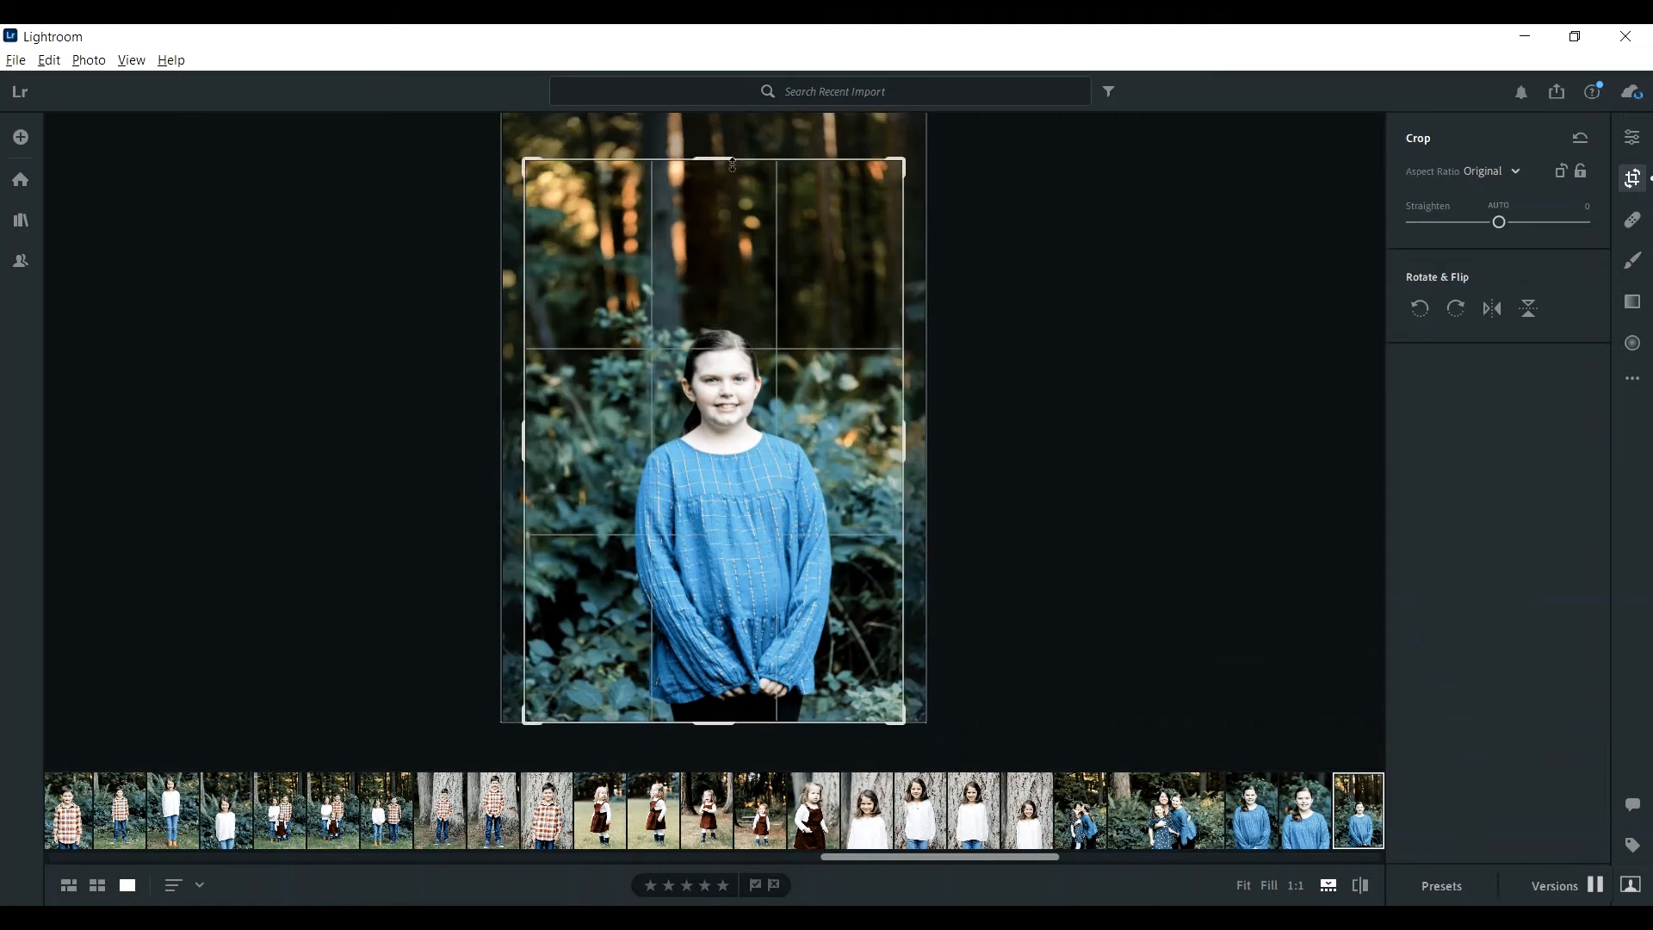
key(Return)
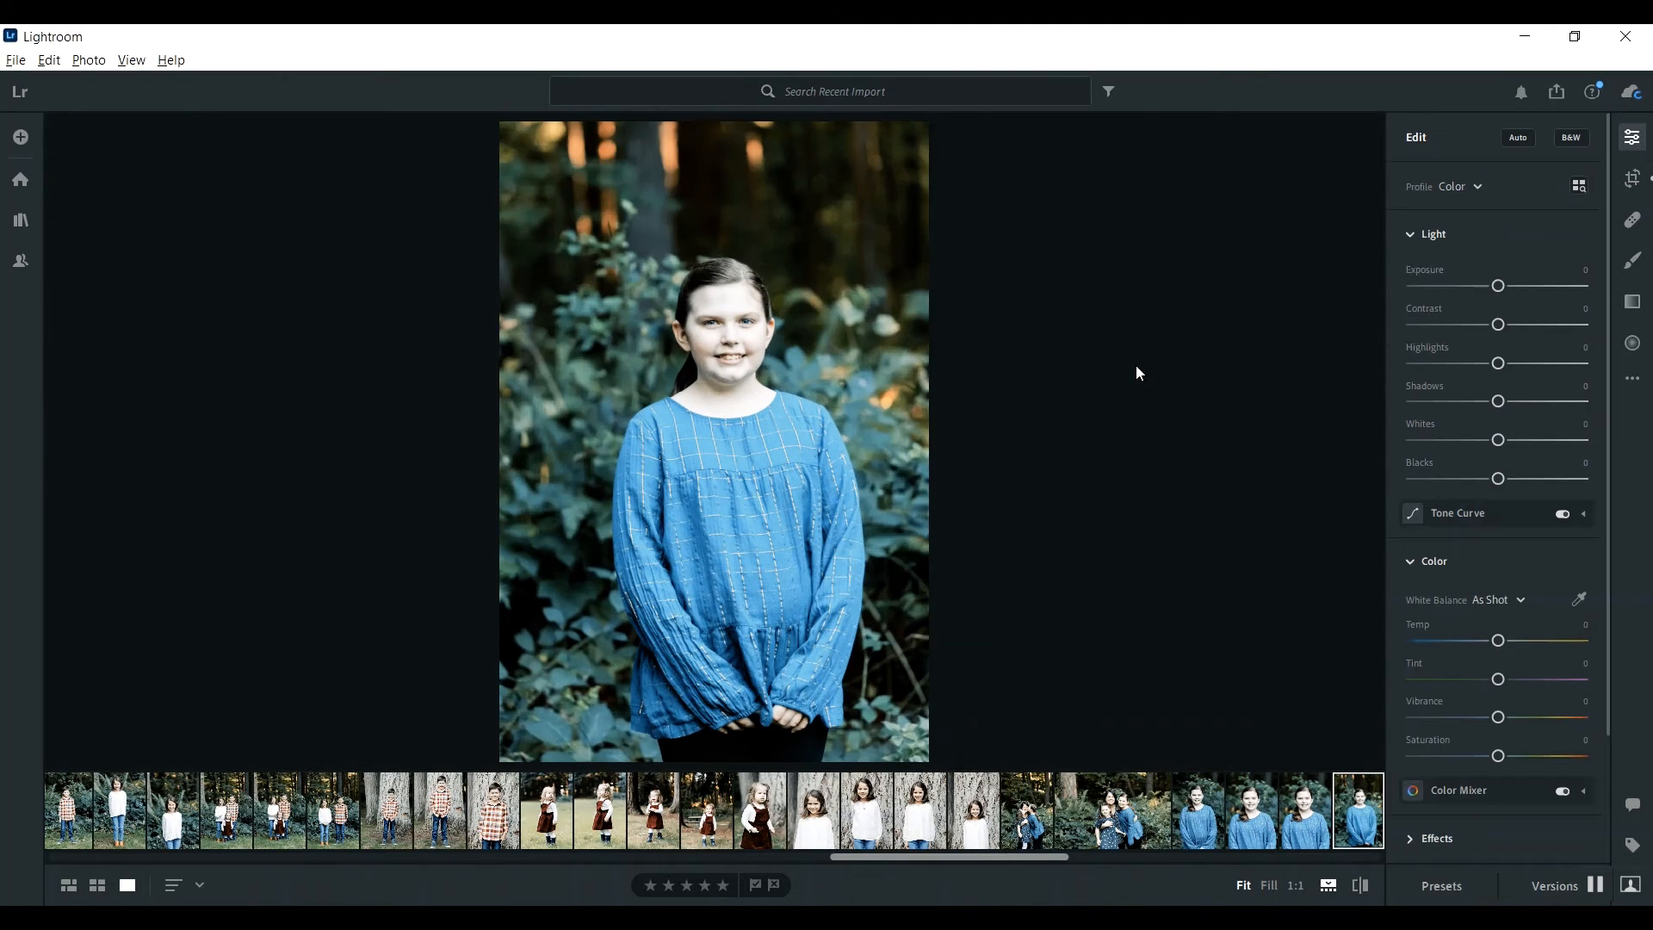
Crop the full-length photo of the girl in the heart-print dress leaning on the tree from its right edge, reposition the image, and apply it.
key(Right)
click(1633, 179)
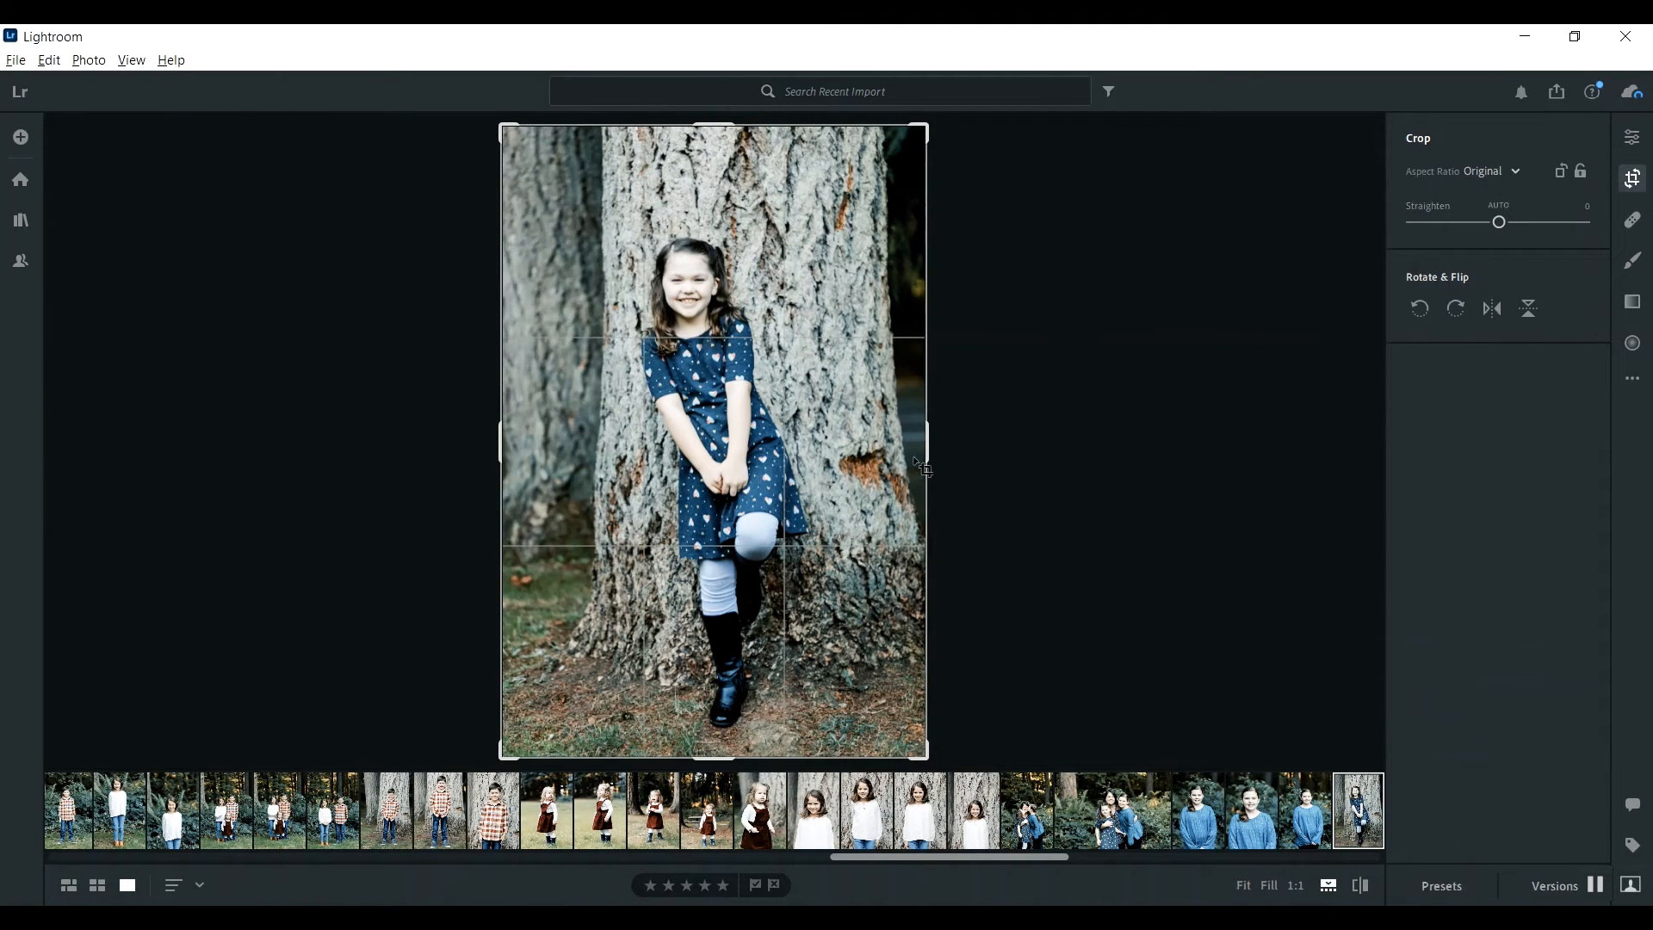
drag(927, 447, 880, 446)
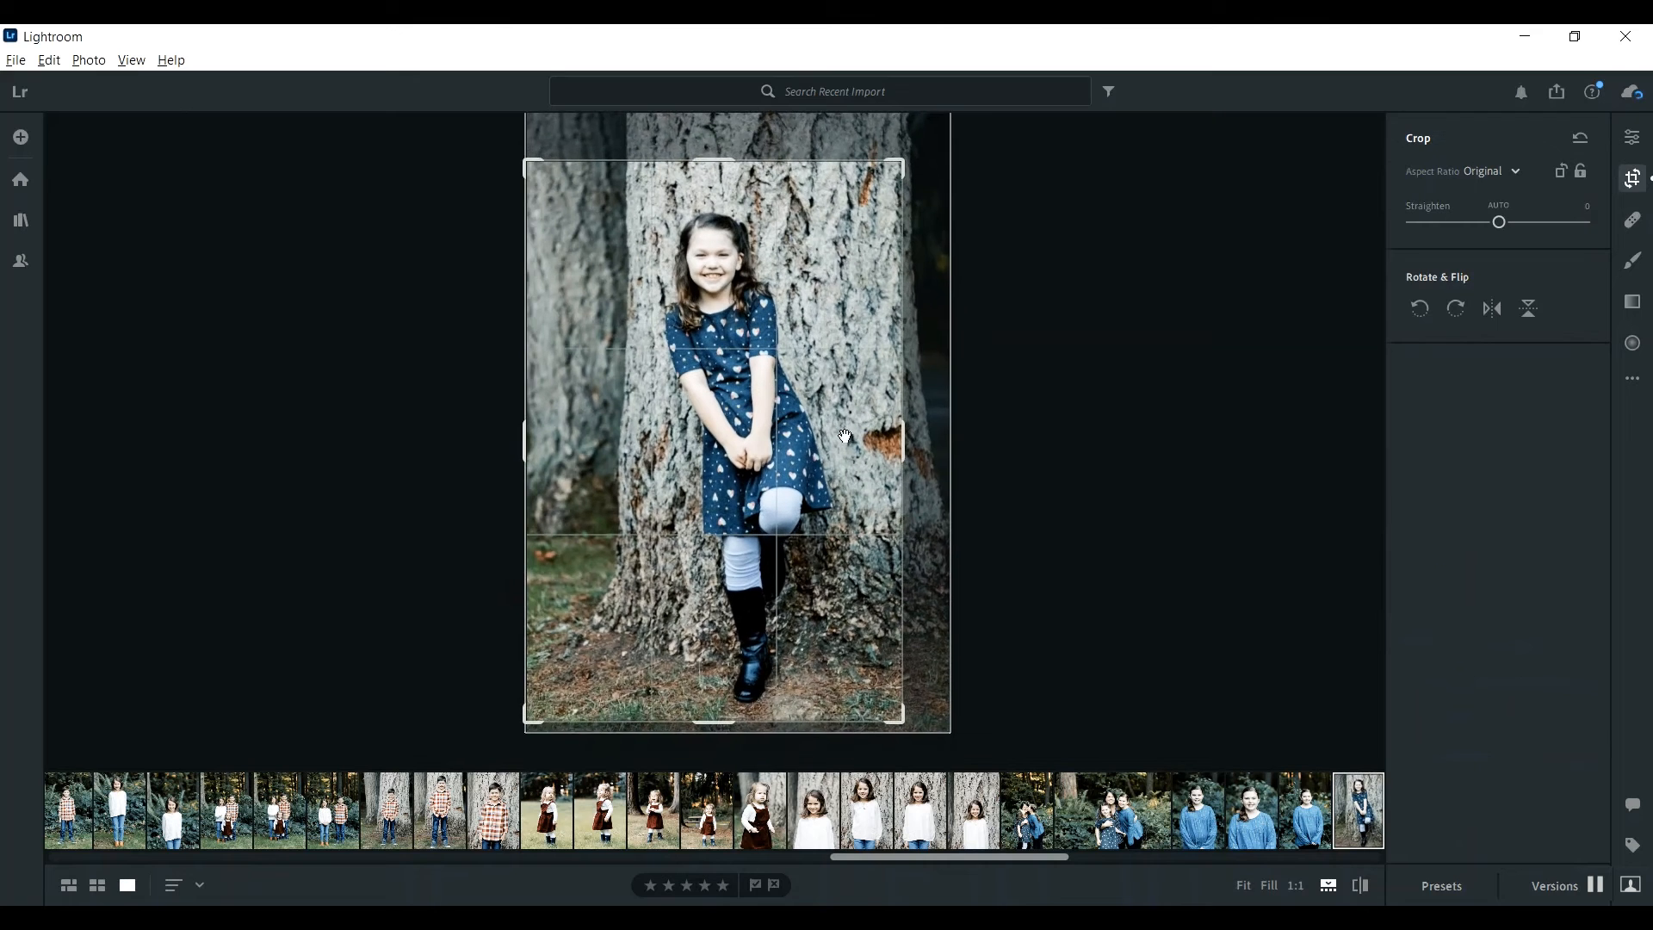
key(Return)
Crop the closer photo of the girl in the heart-print dress with clasped hands from its right edge and apply it.
key(Right)
key(Right)
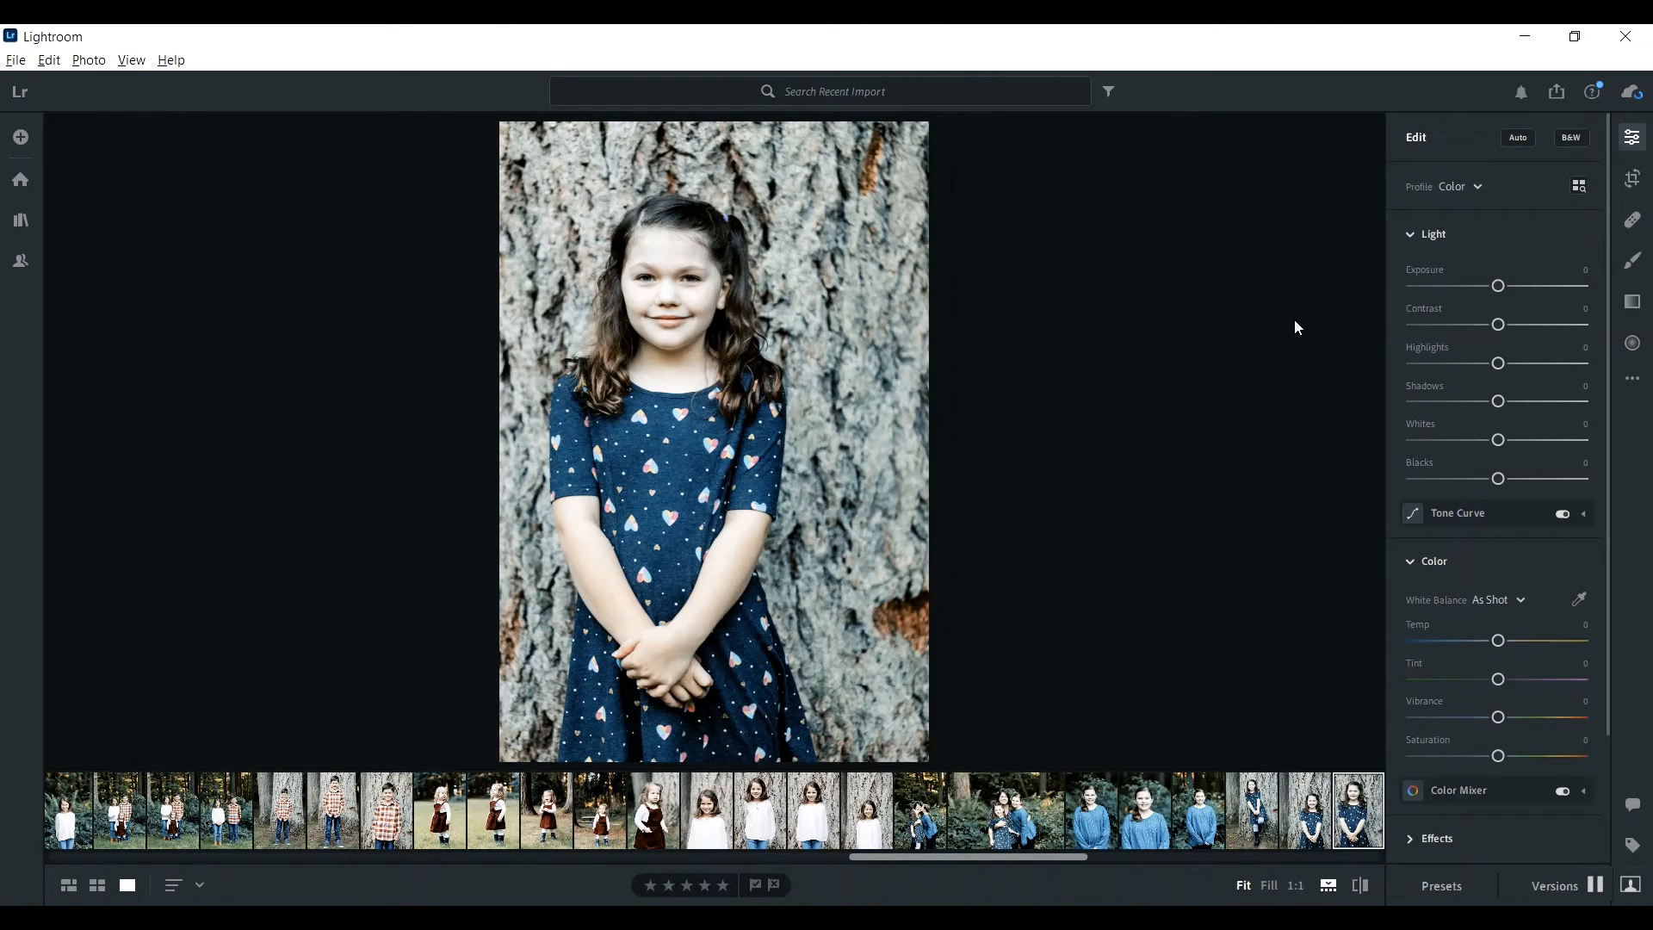
click(1634, 179)
drag(923, 453, 845, 450)
key(Return)
Crop the portrait of the blue-bloused girl in front of the tree from its right edge, reposition the image, and apply it.
key(Right)
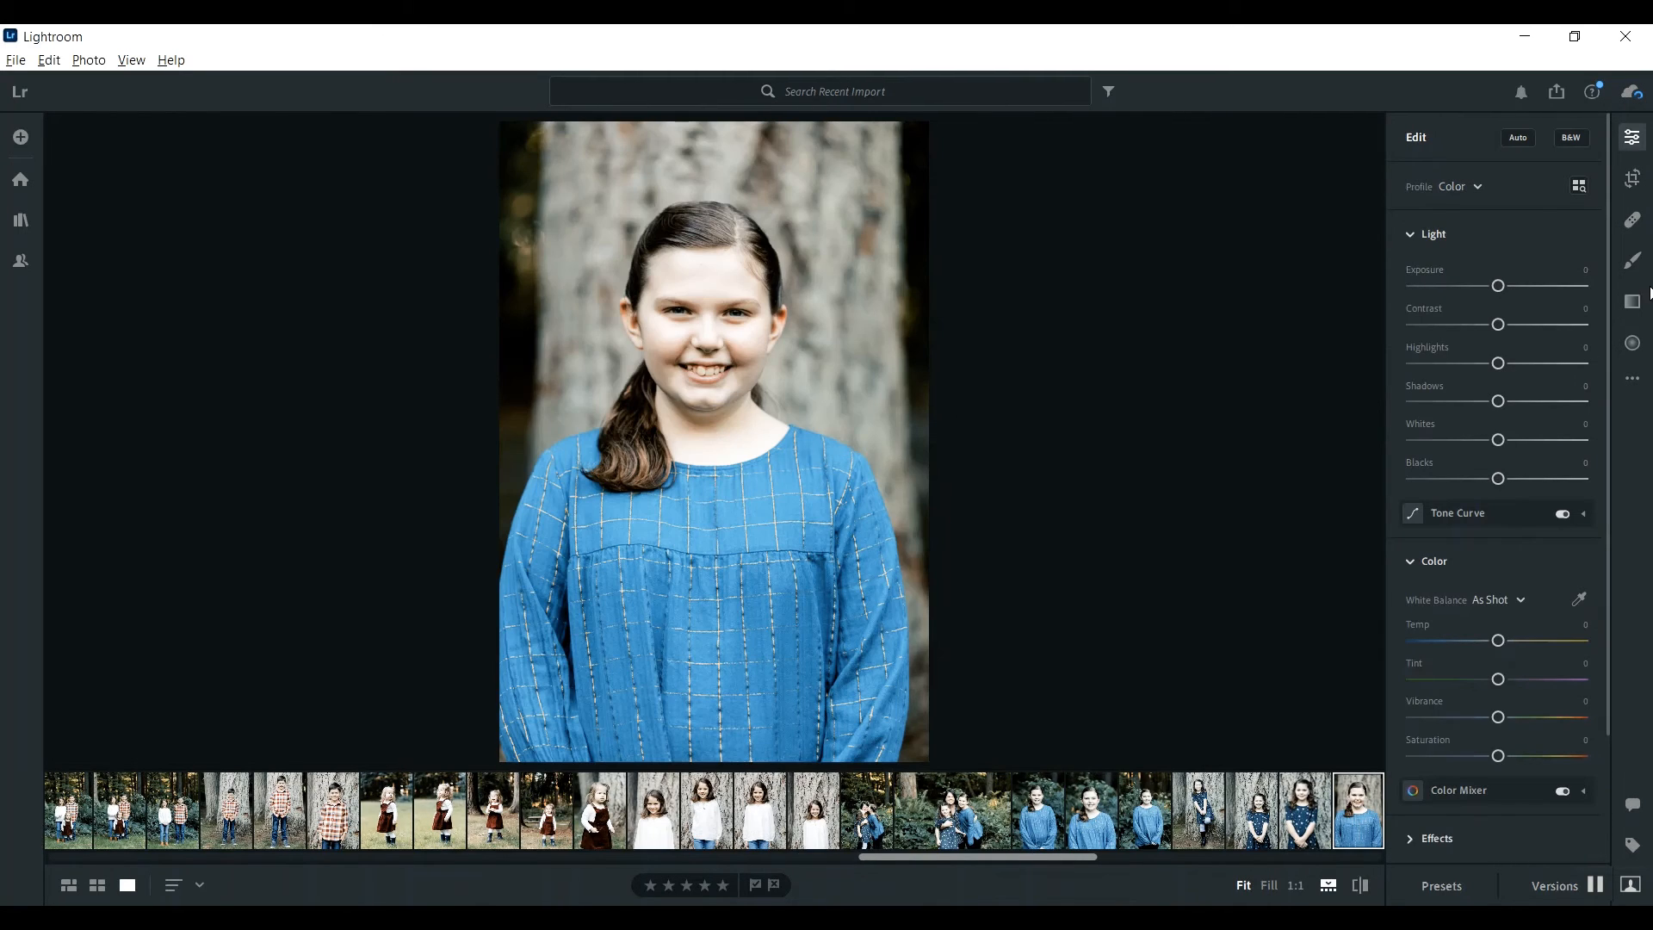
click(1633, 179)
mouse_move(917, 127)
mouse_down()
mouse_move(878, 186)
mouse_move(917, 126)
mouse_up()
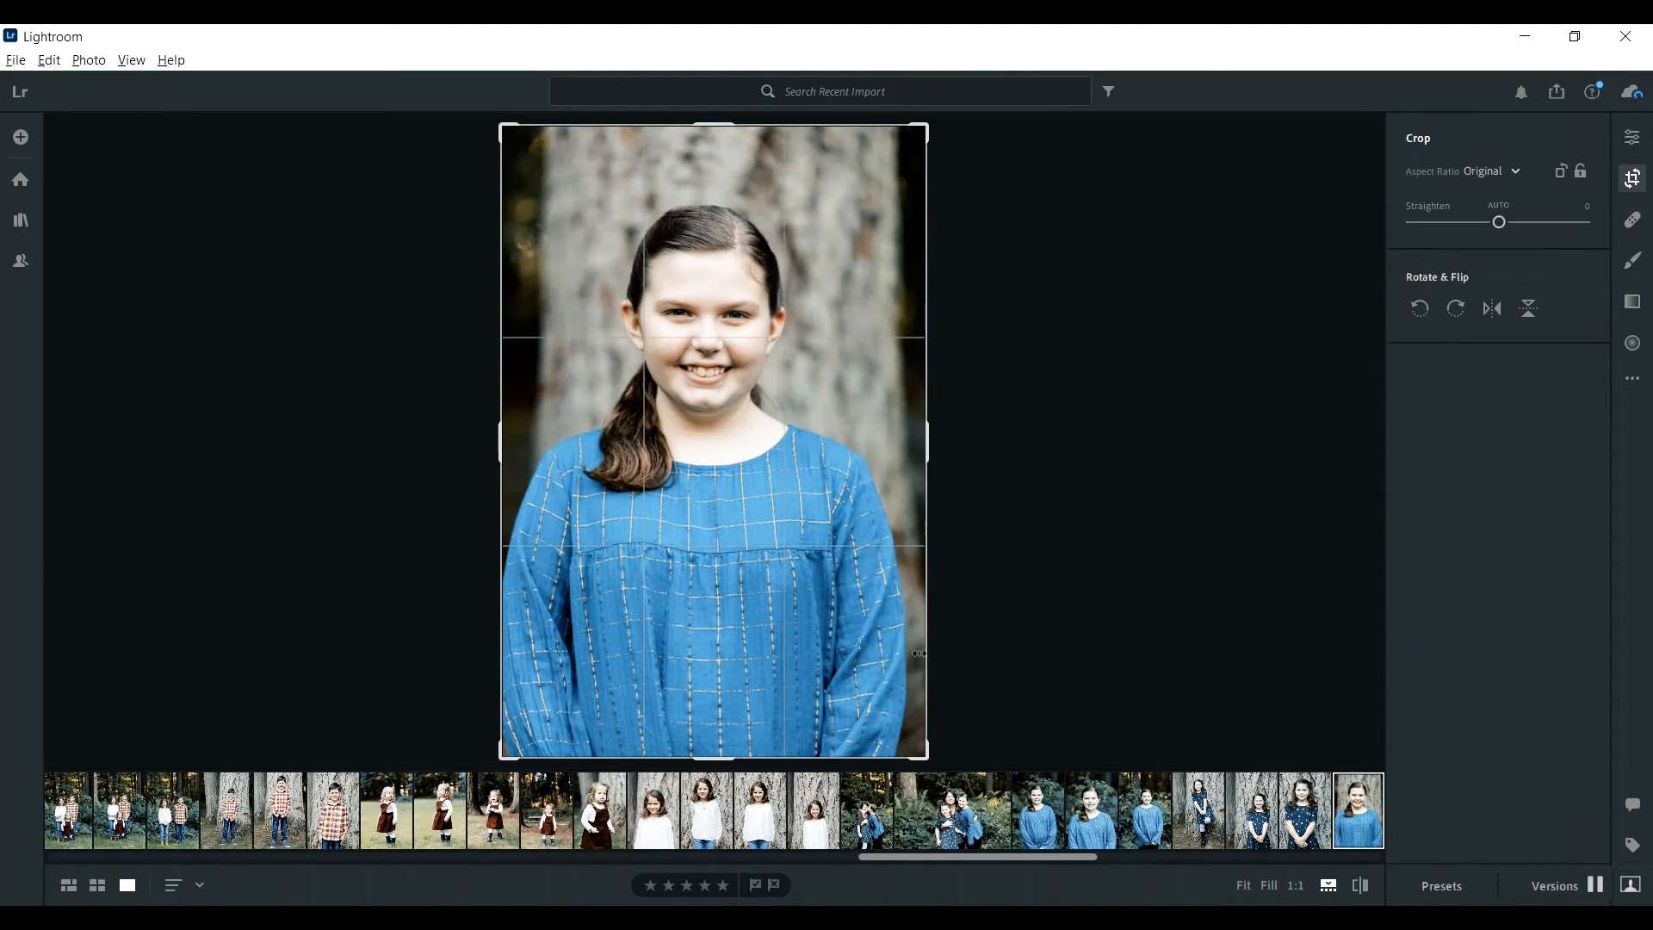
drag(924, 639, 878, 618)
key(Return)
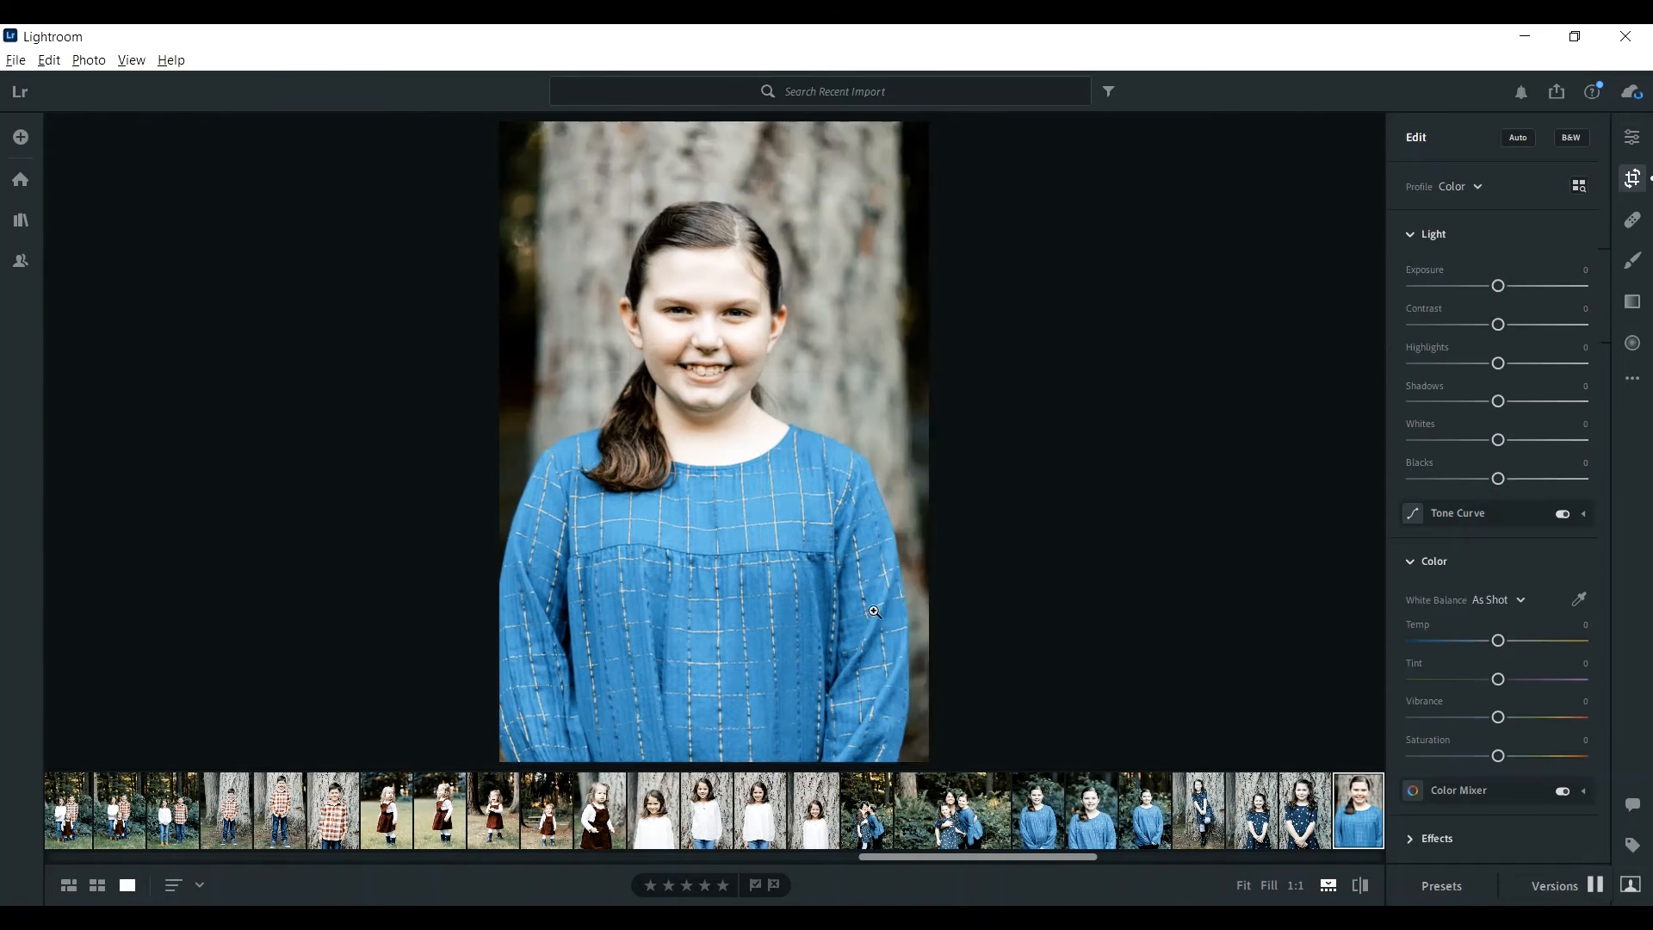
click(1632, 178)
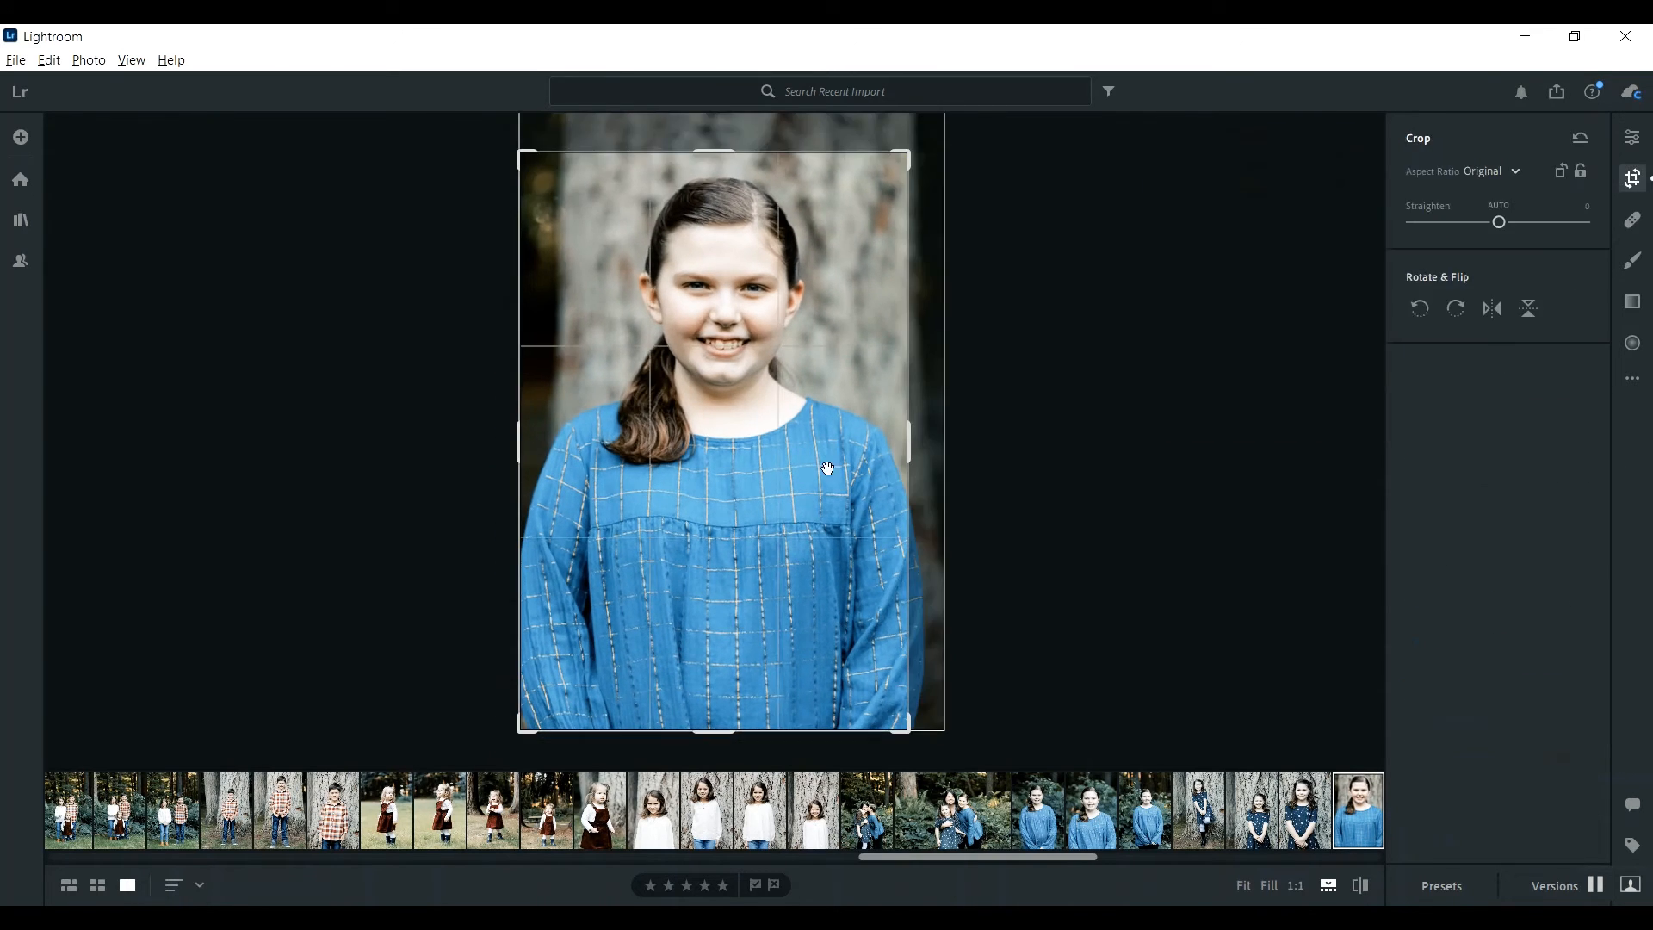
key(Return)
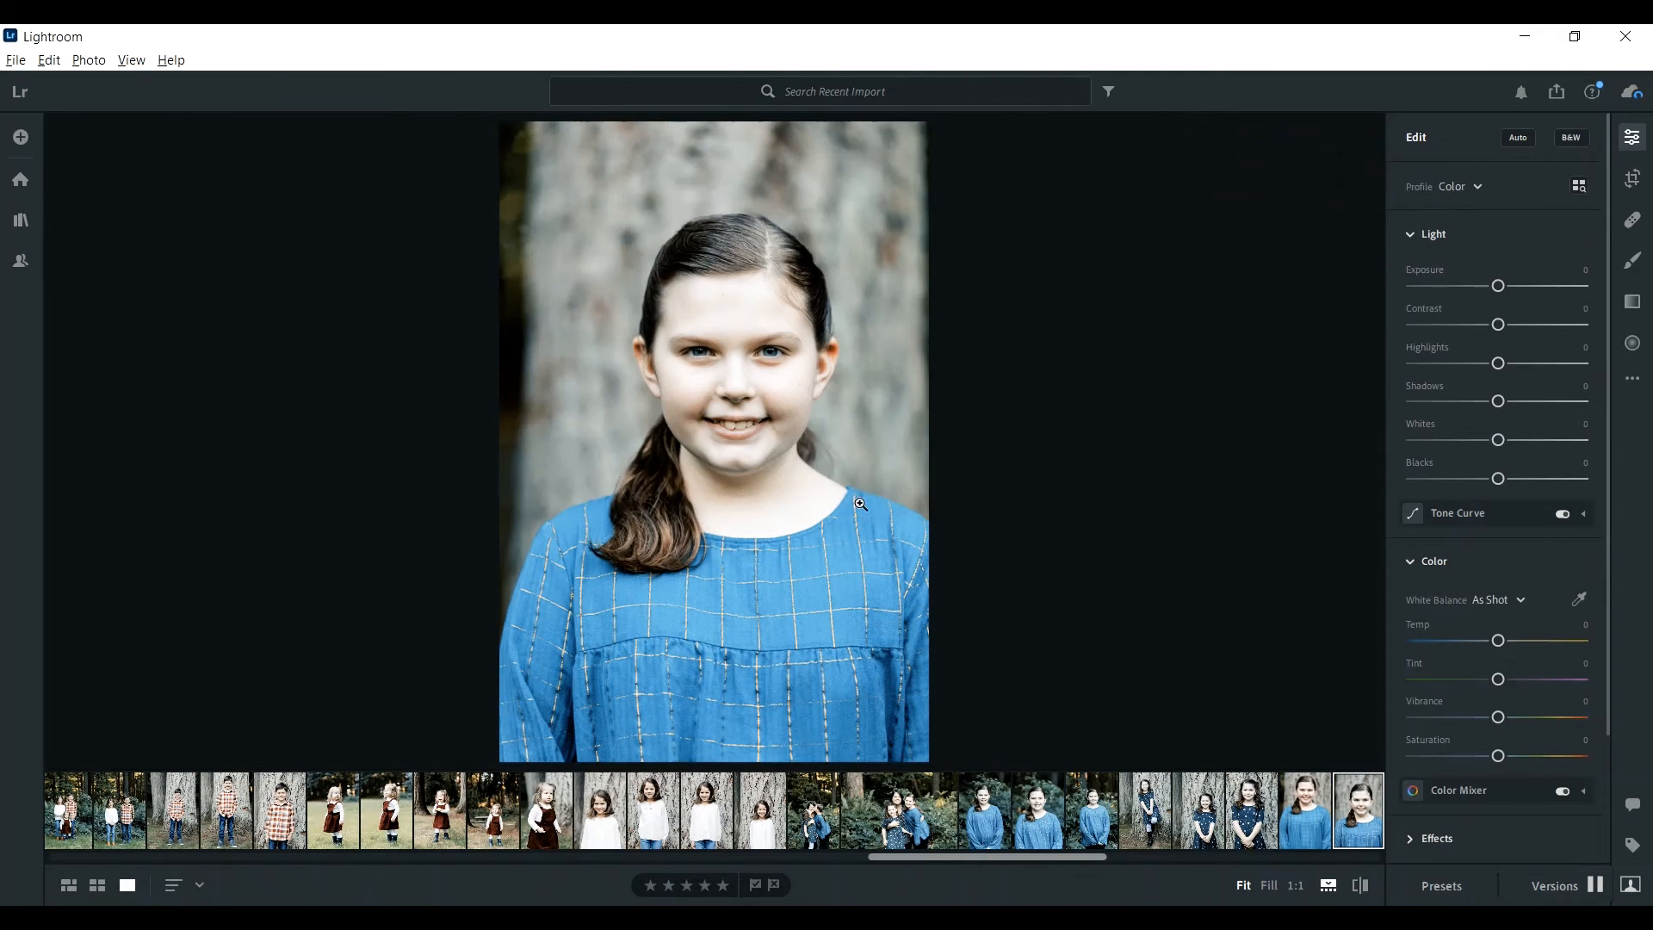
Crop the closest portrait of the blue-bloused girl by the tree slightly from its upper-left corner and apply it.
click(1633, 178)
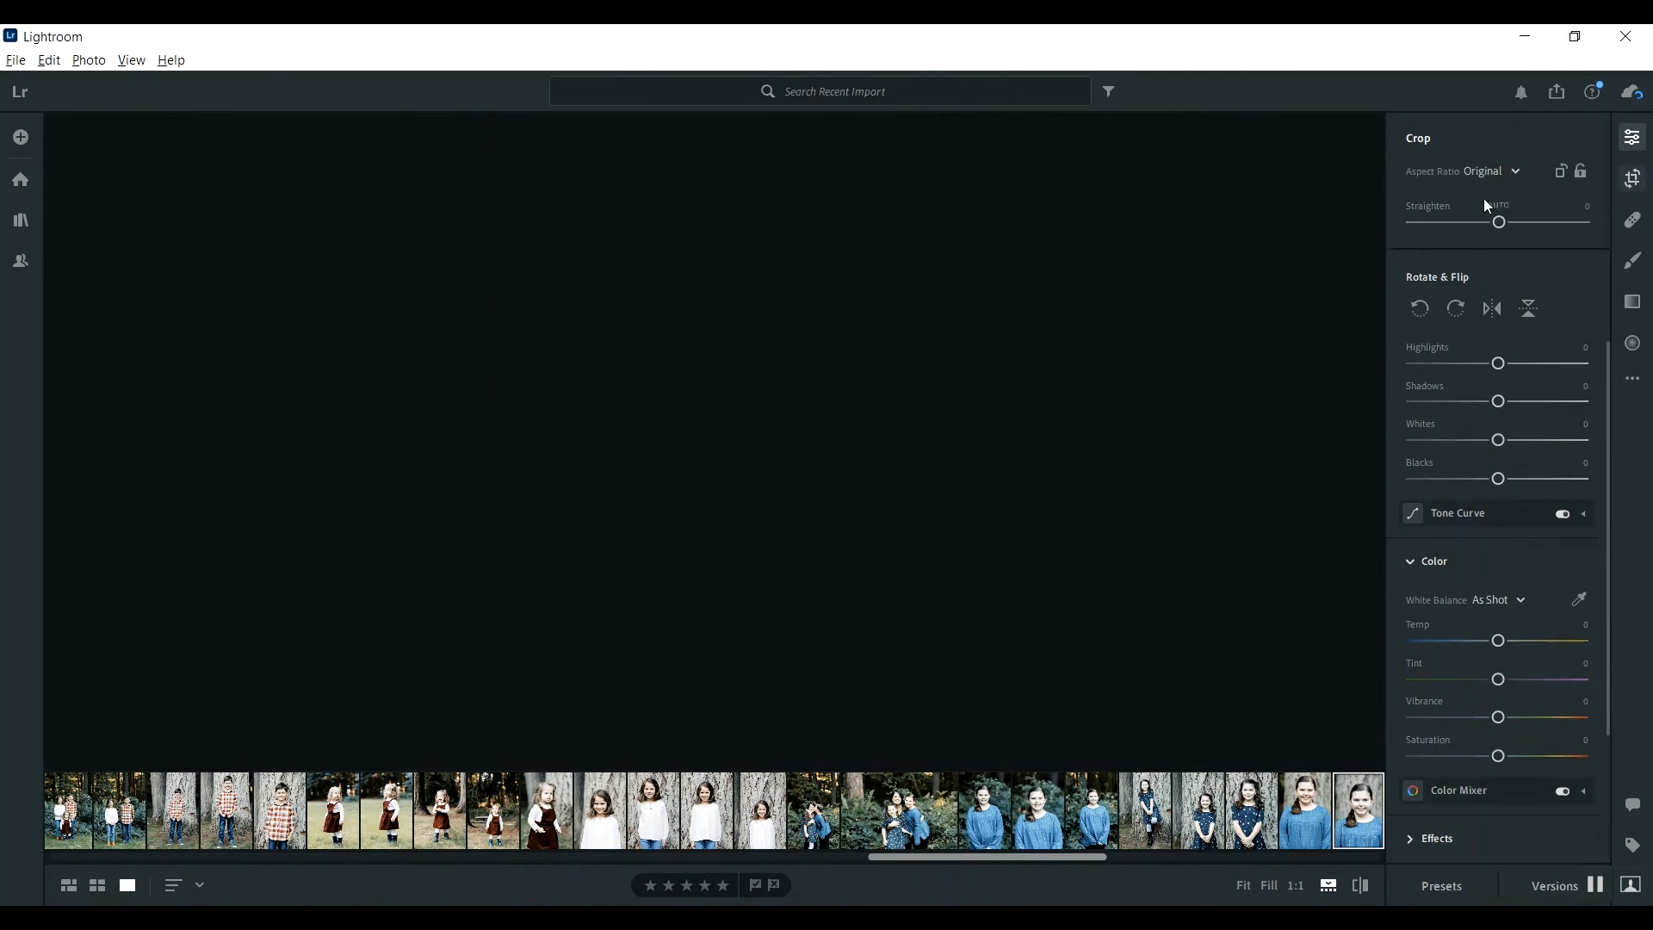
drag(497, 125, 518, 127)
key(Return)
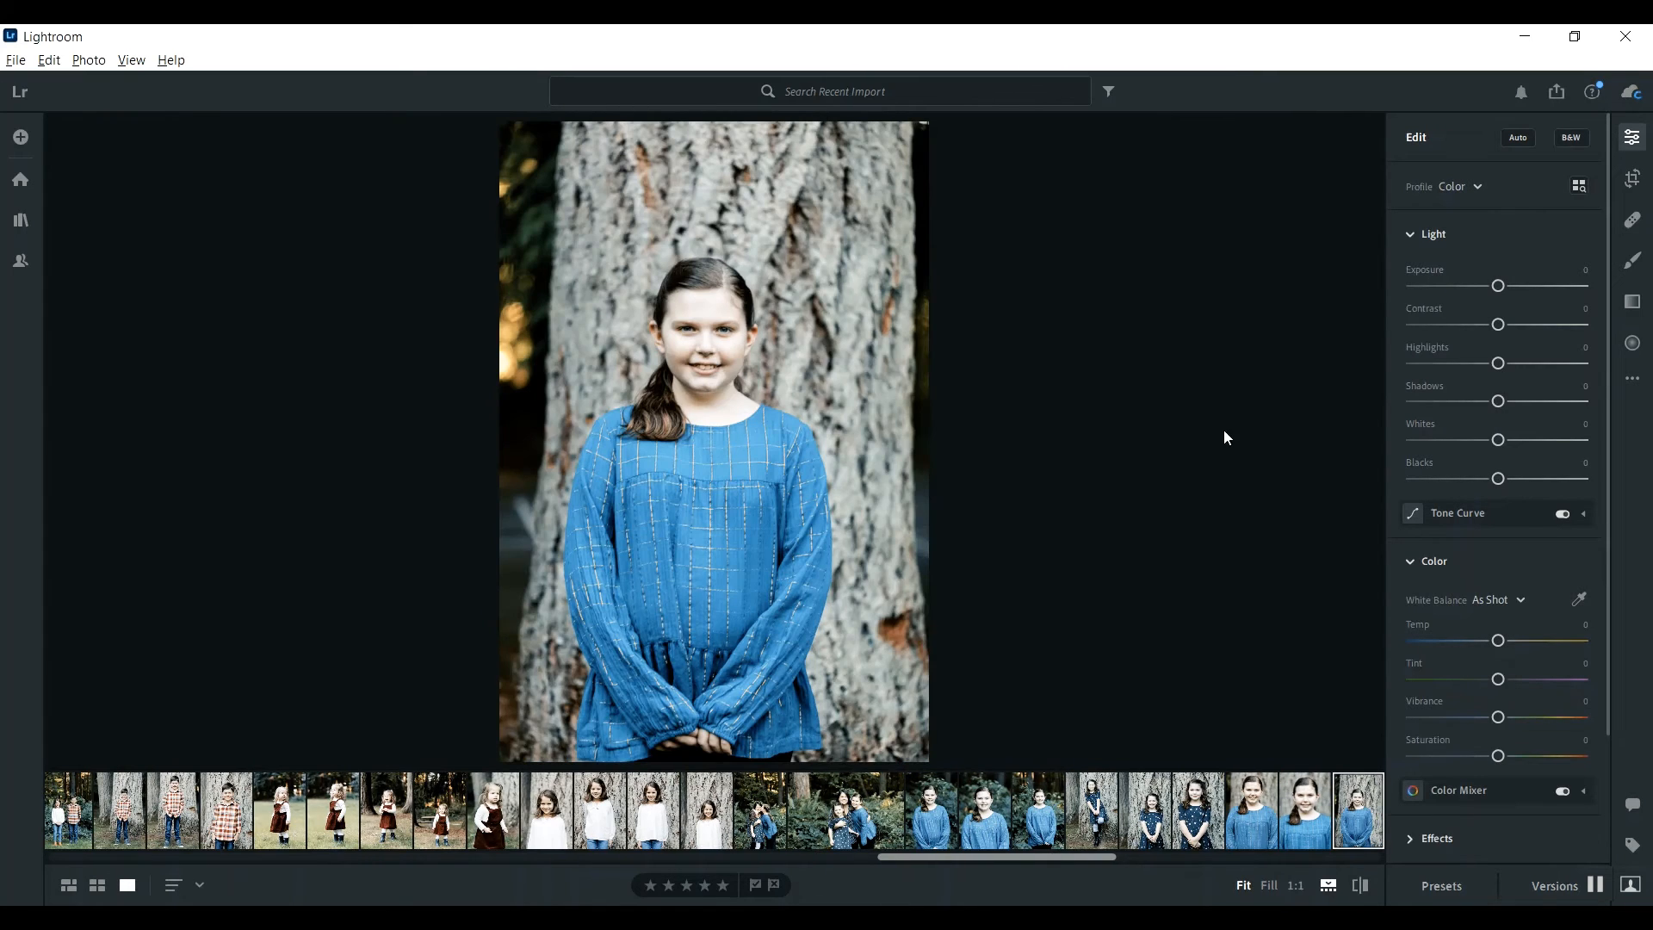
Crop the photo of the blue-bloused girl with clasped hands by the tree tightly around her, reposition the image to center her, and apply it.
click(1632, 178)
drag(732, 226, 701, 191)
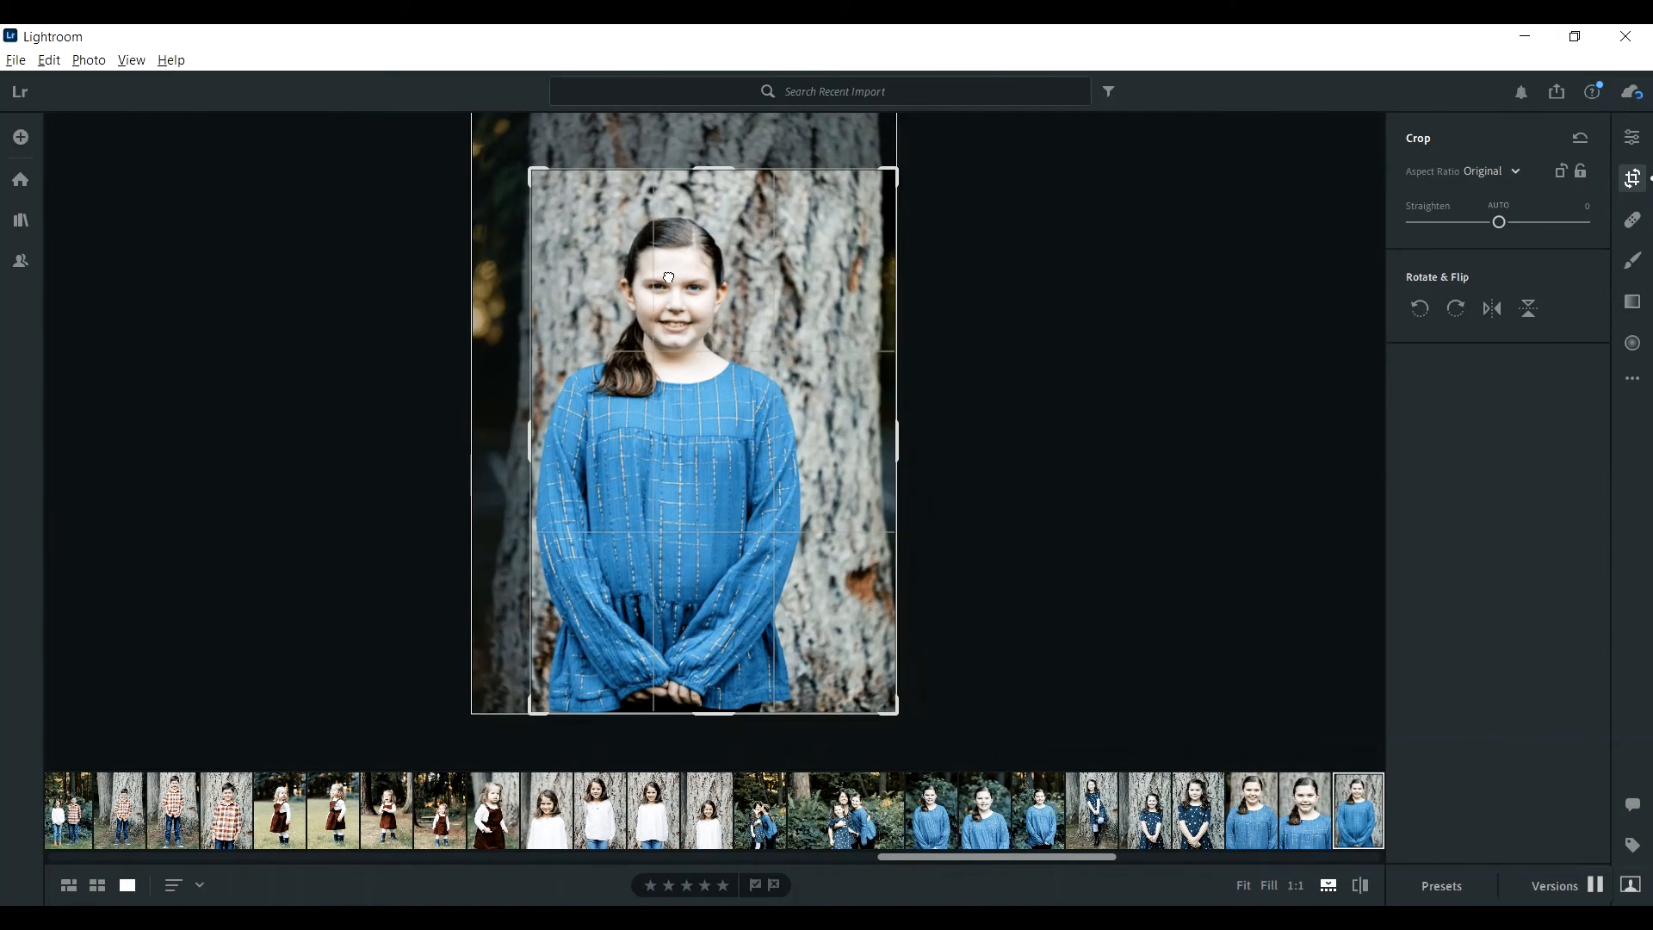
drag(896, 250, 877, 248)
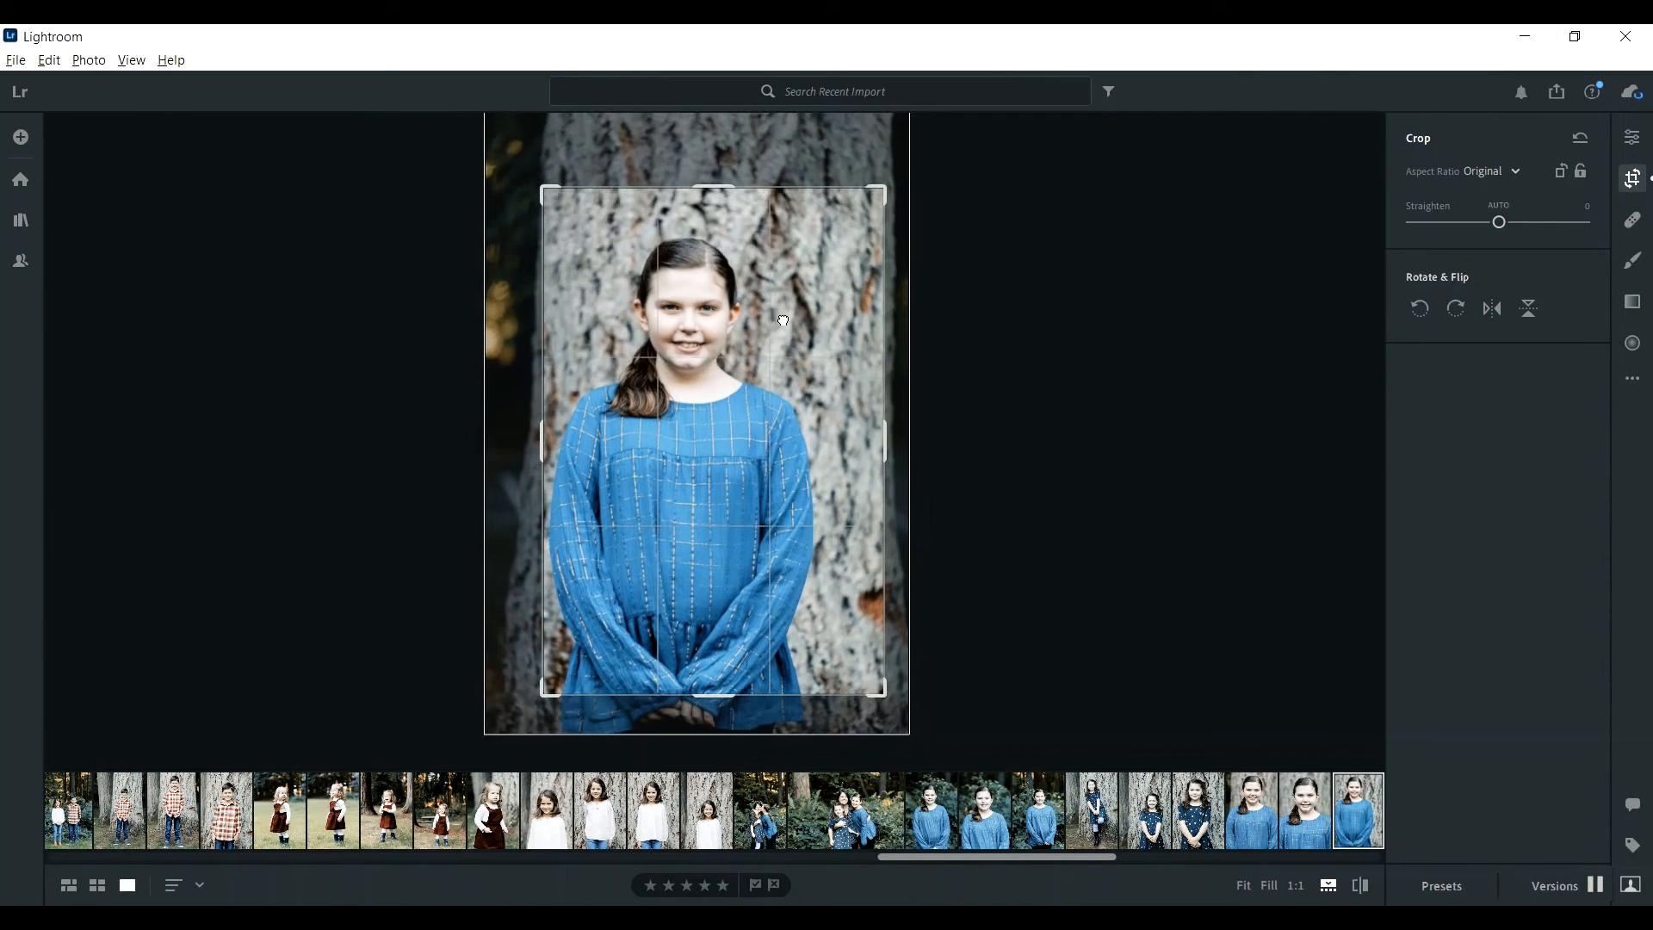
drag(876, 690, 834, 660)
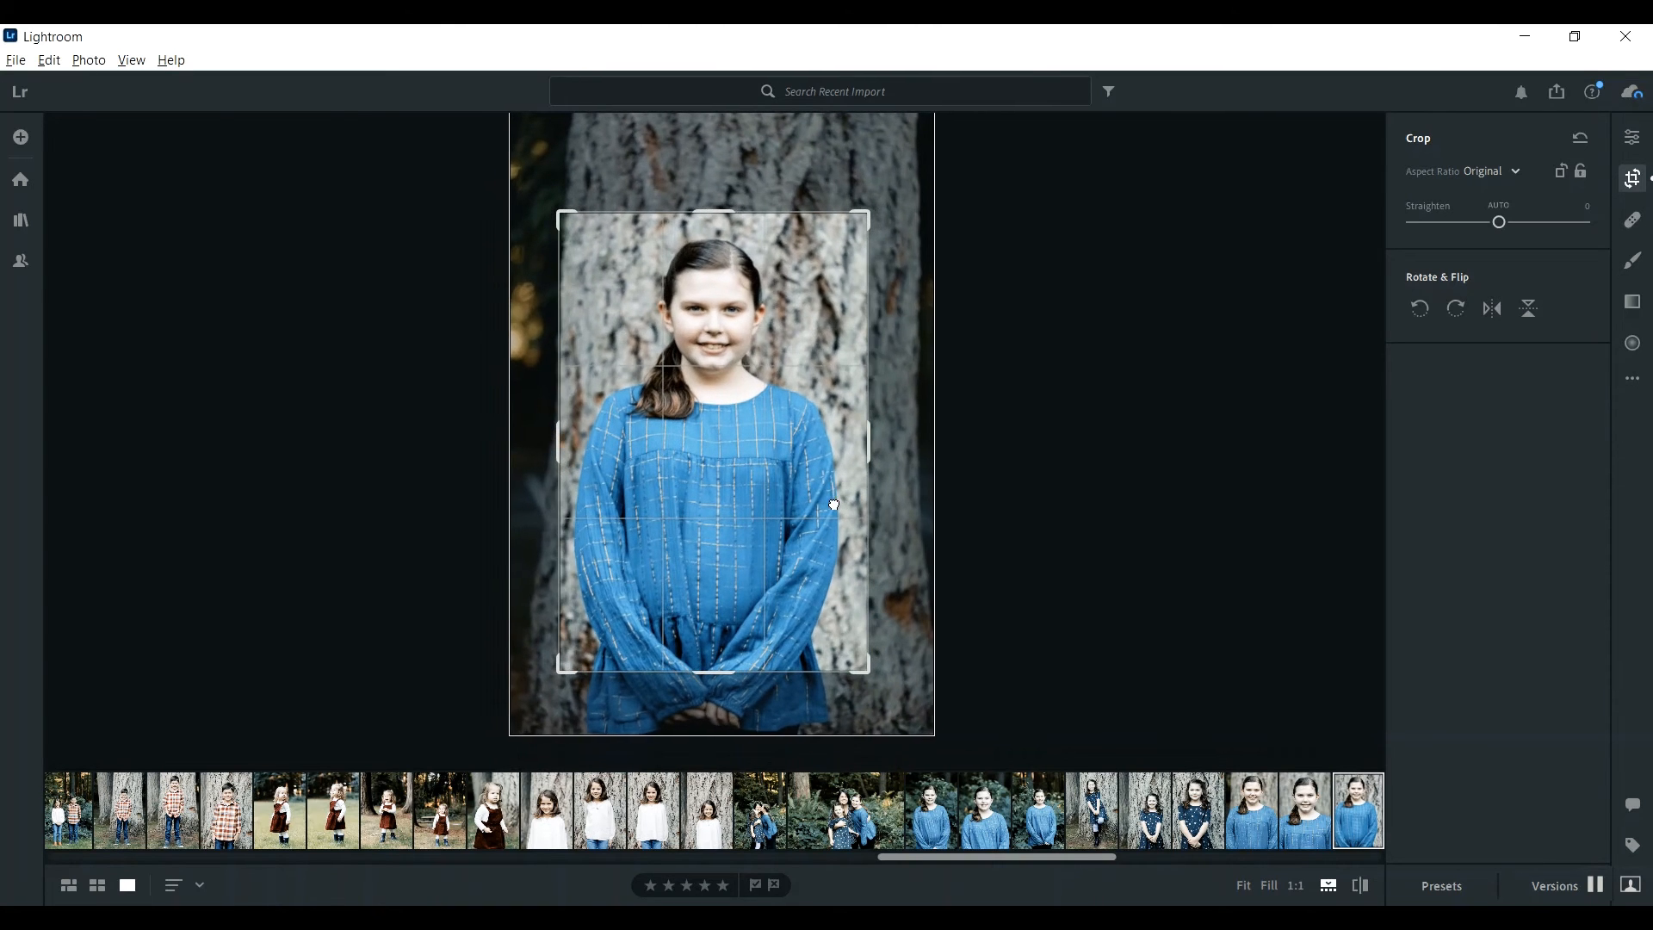
key(Return)
Look through the family group photos and the portraits of the boy in the blue polo to check their framing.
key(Right)
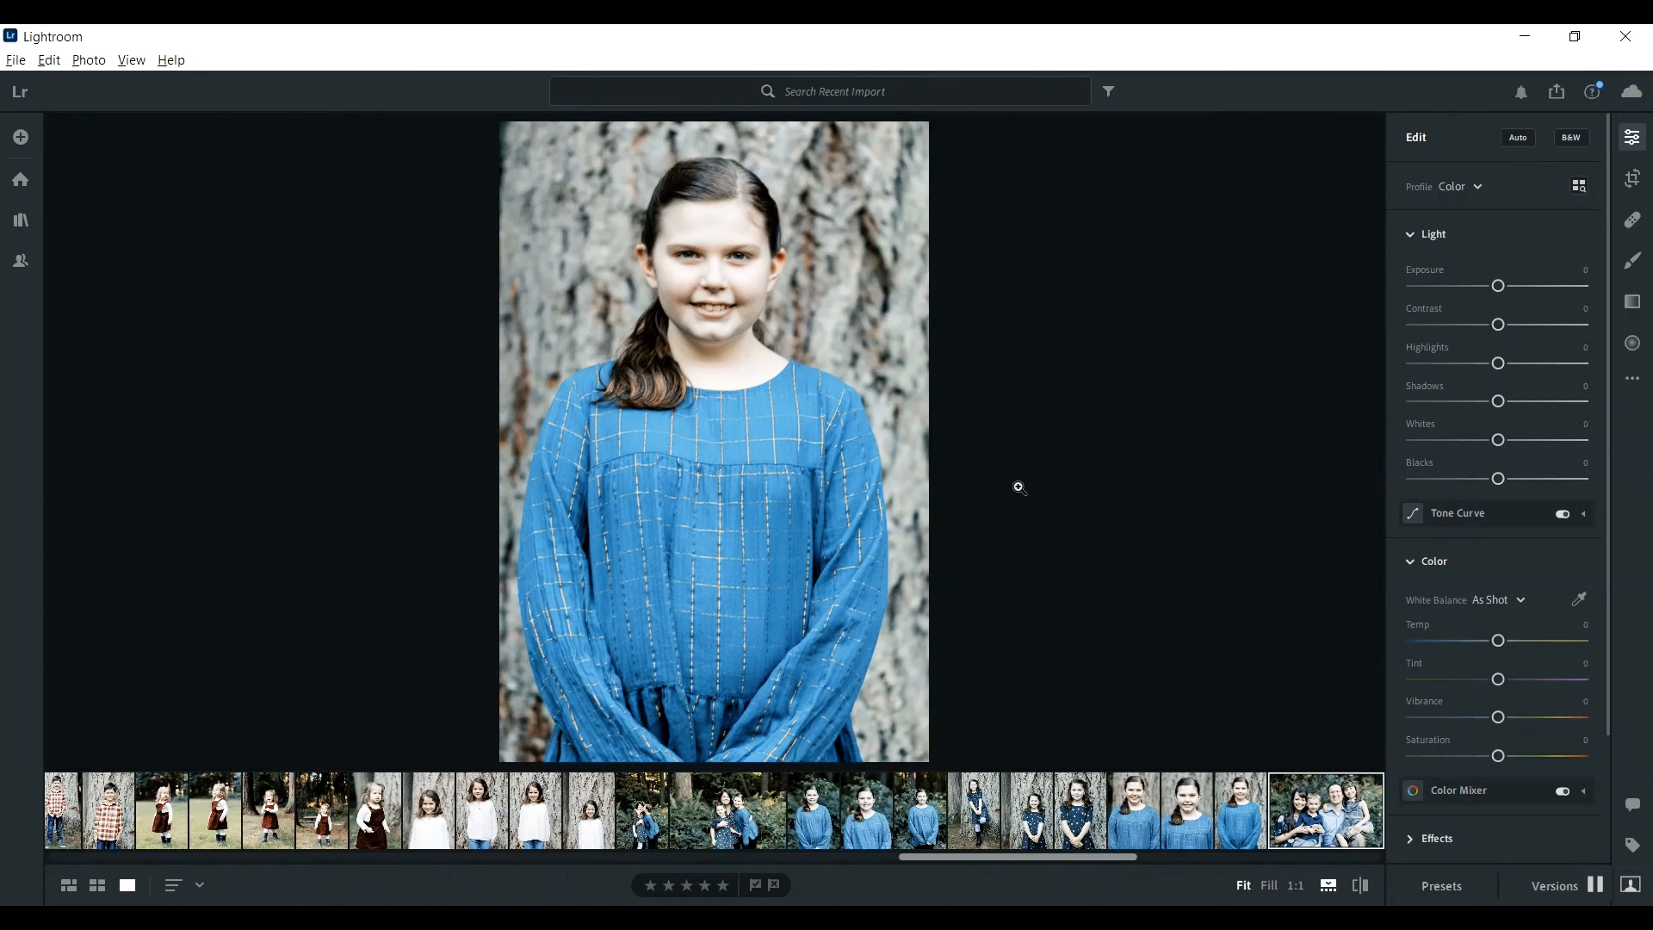
key(Right)
key(Right)
key(Right)
key(Right)
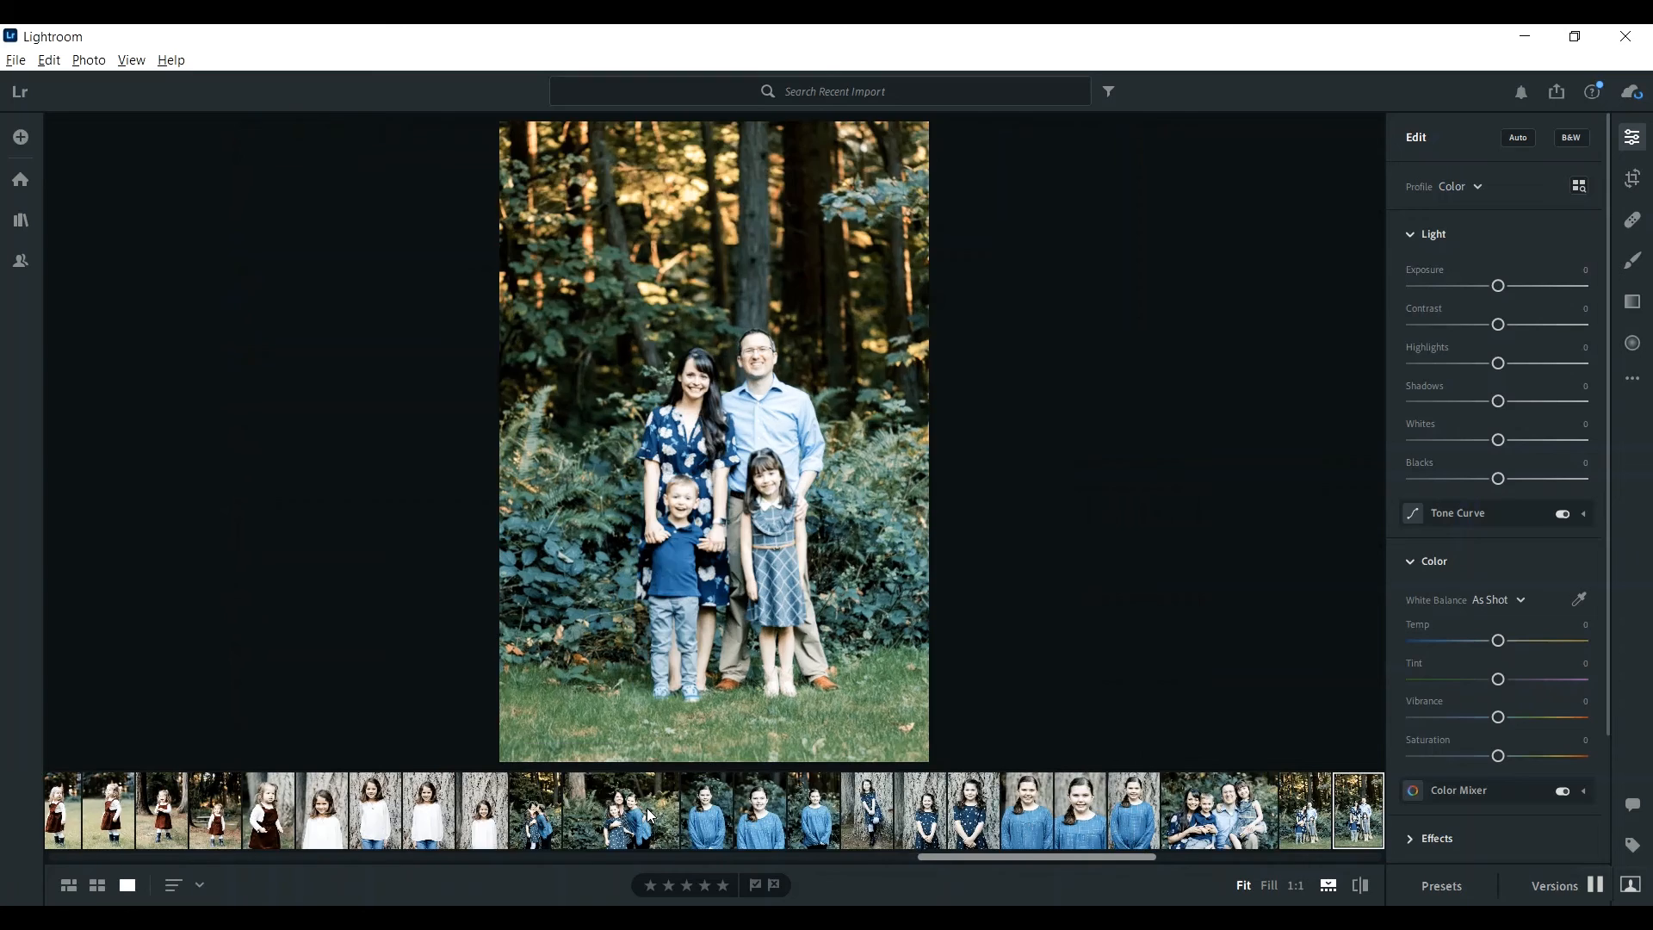
key(Right)
key(Right)
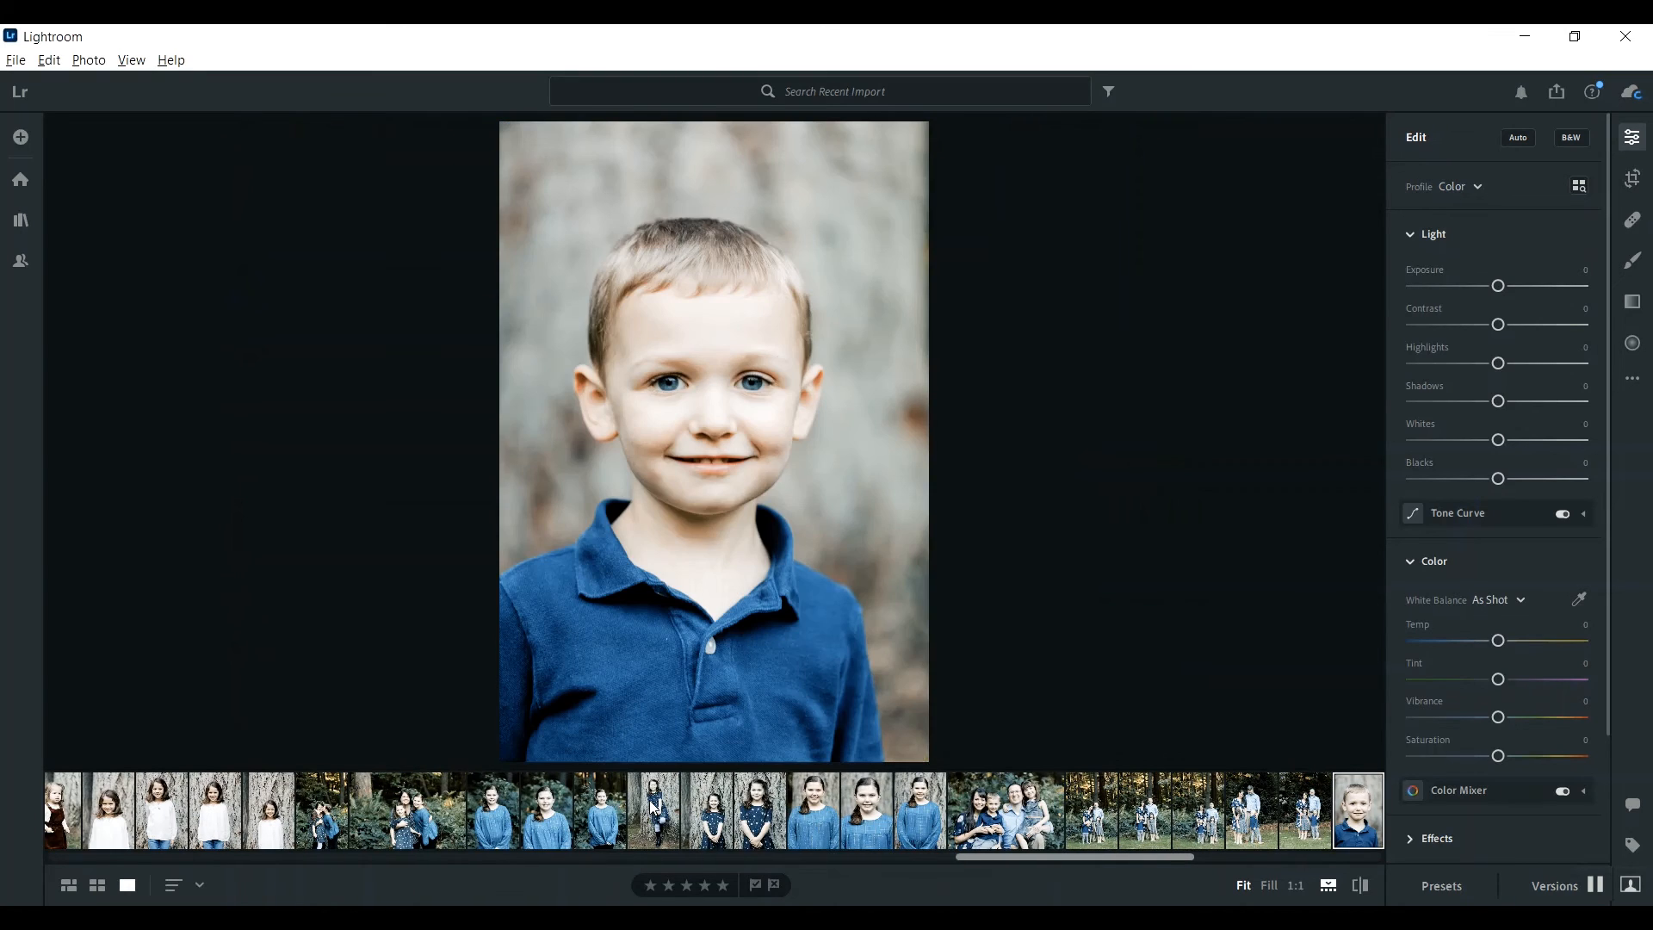
key(Right)
key(Right)
key(Right)
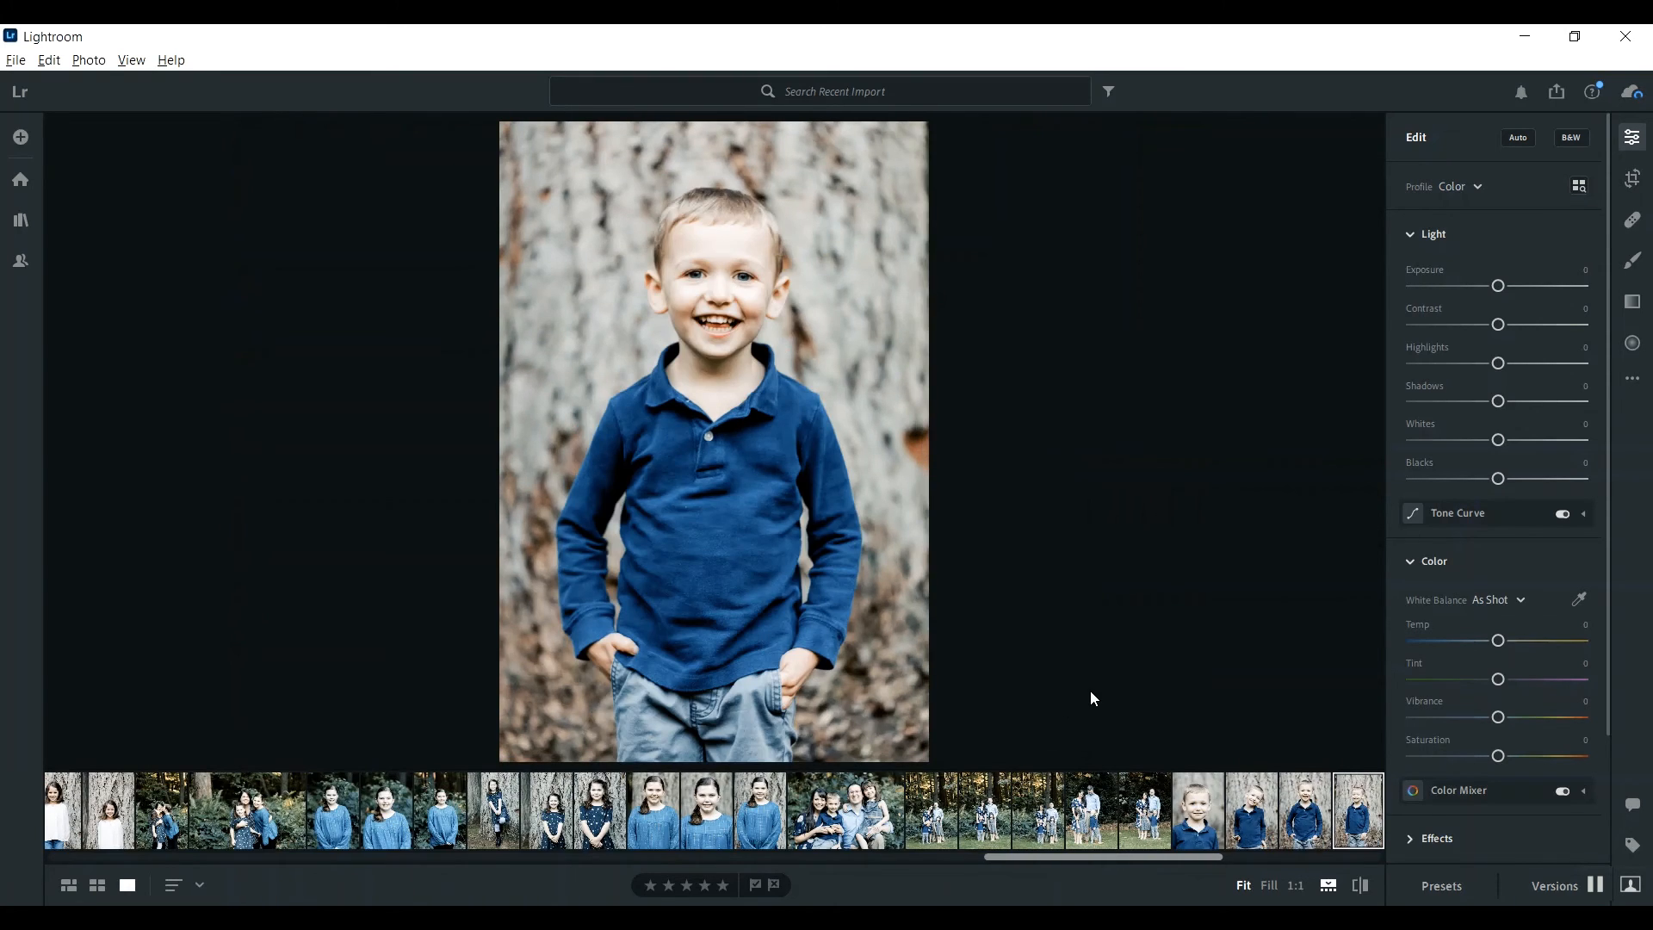
Crop the photo of the blue-shirted boy with his arms at his sides from the top edge, shift the image downward, and apply it.
click(1634, 179)
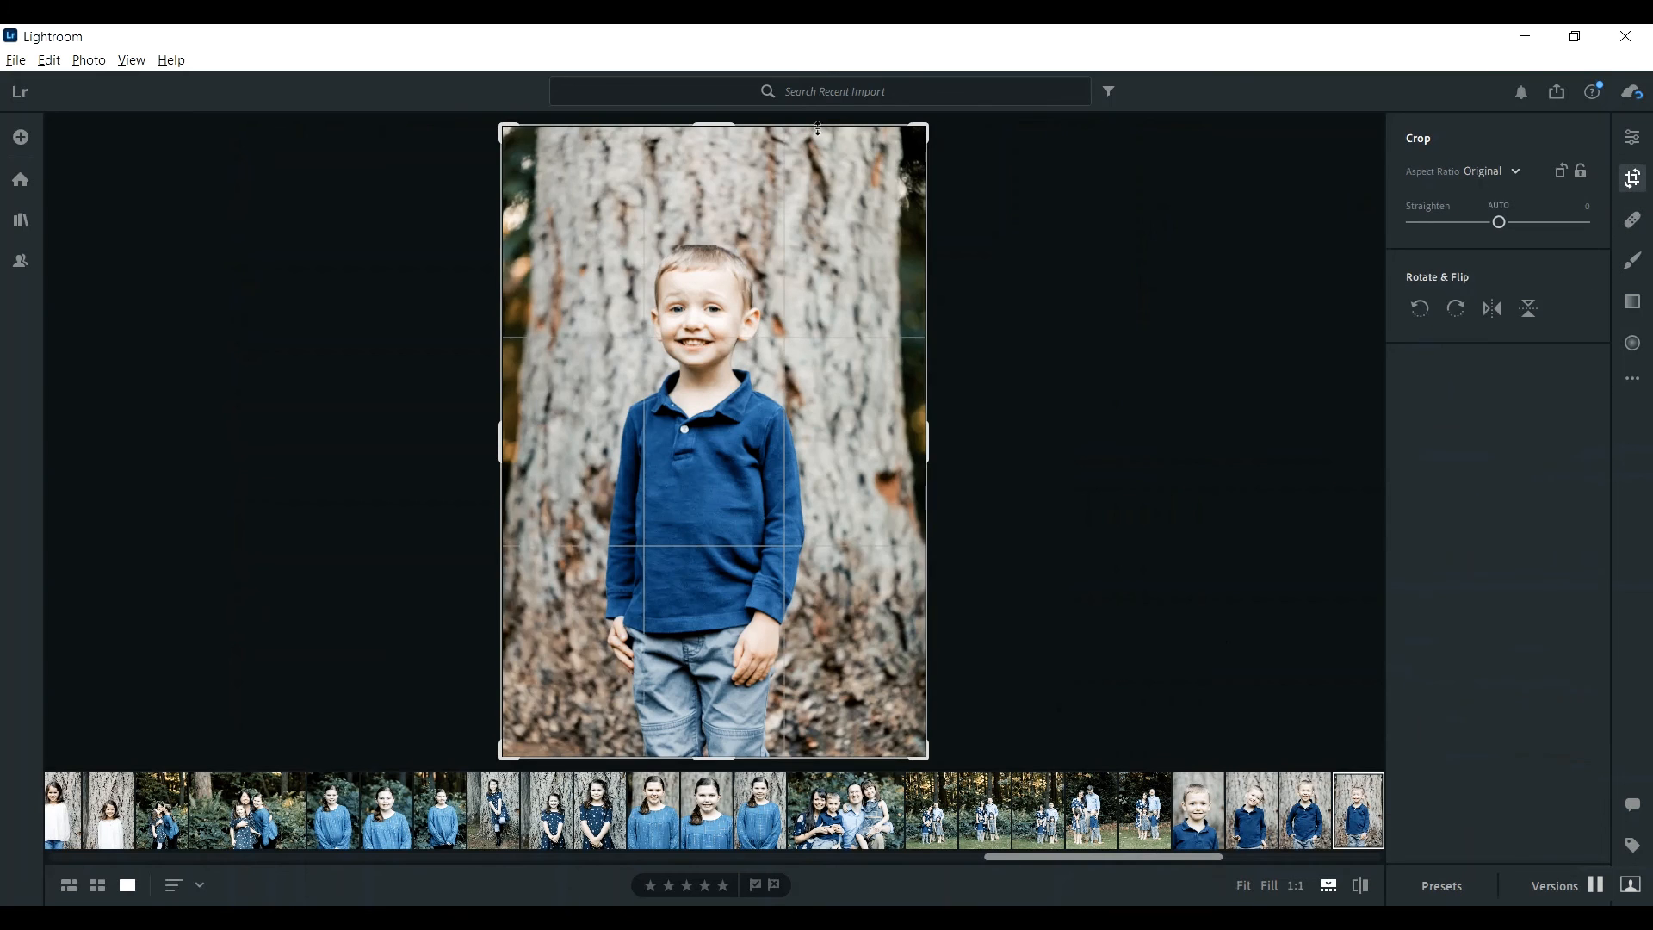
drag(812, 126, 815, 215)
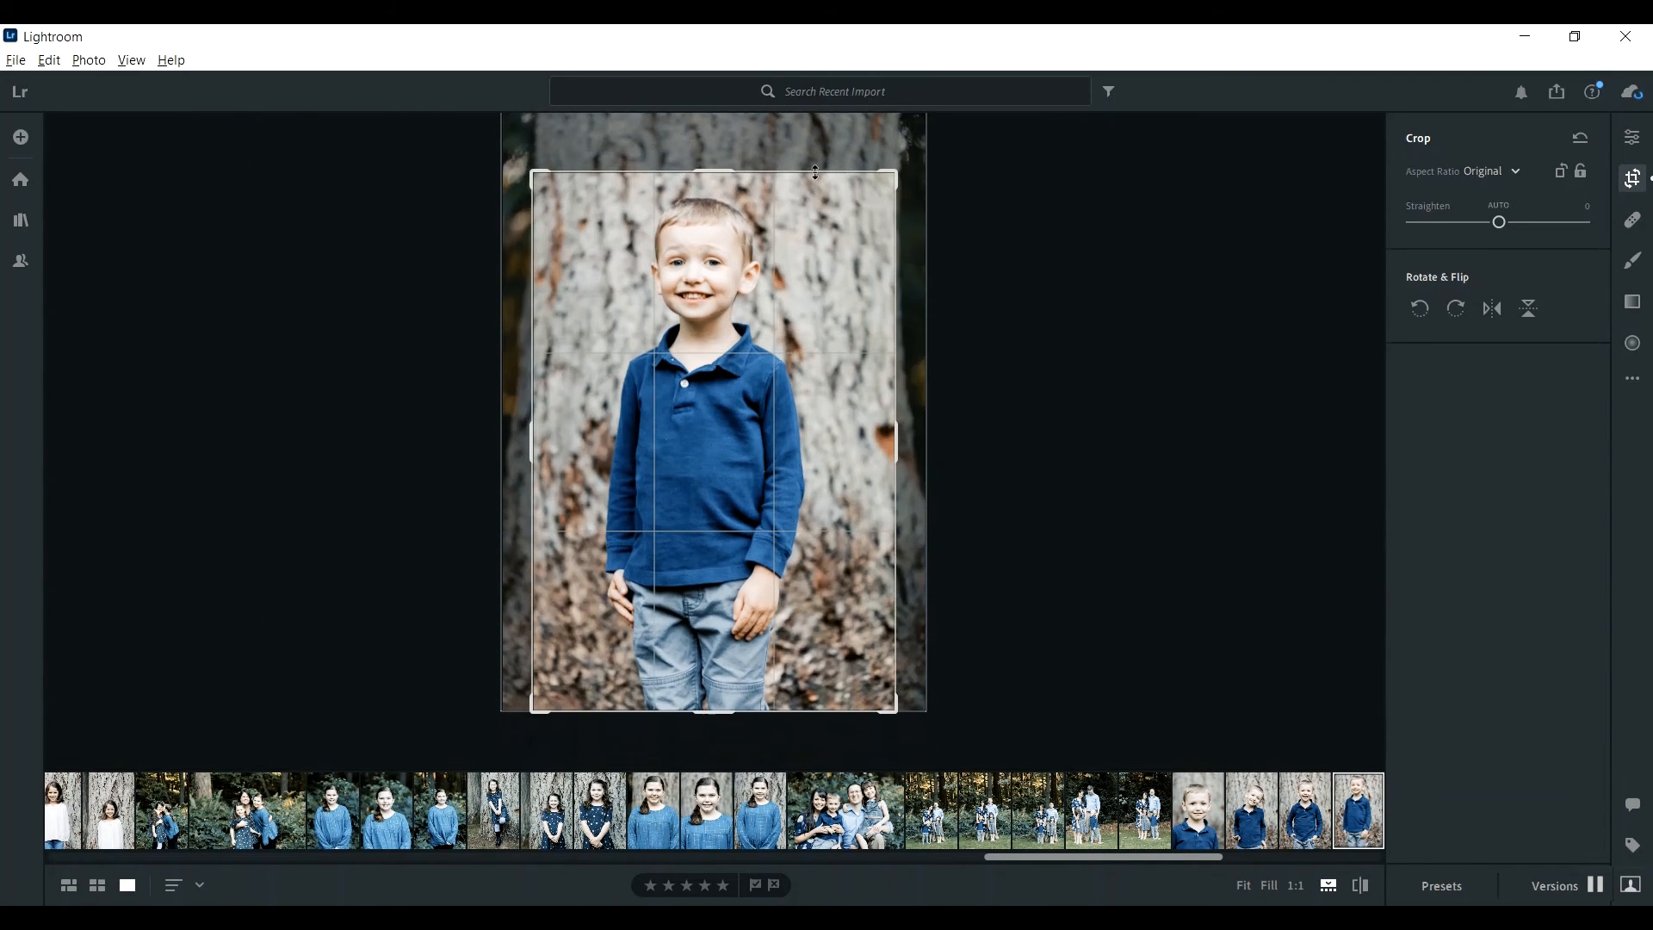
key(Return)
click(1633, 179)
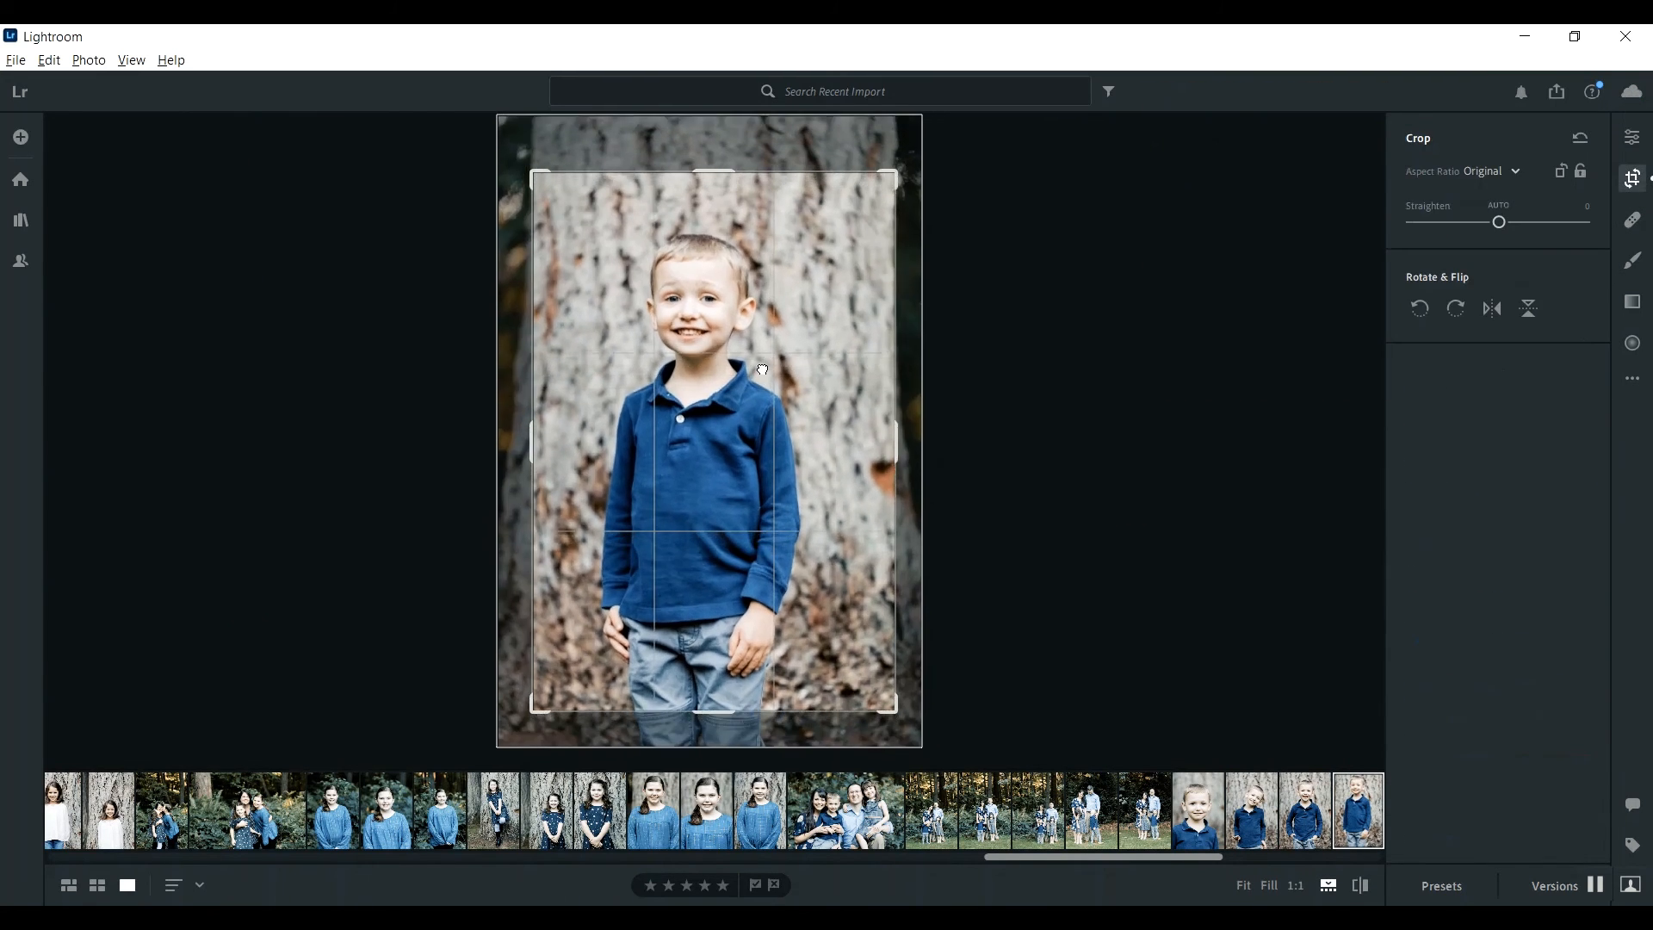
key(Return)
Crop the portrait of the girl in the plaid dress from its upper-left corner, shift the image downward, and apply it.
key(Right)
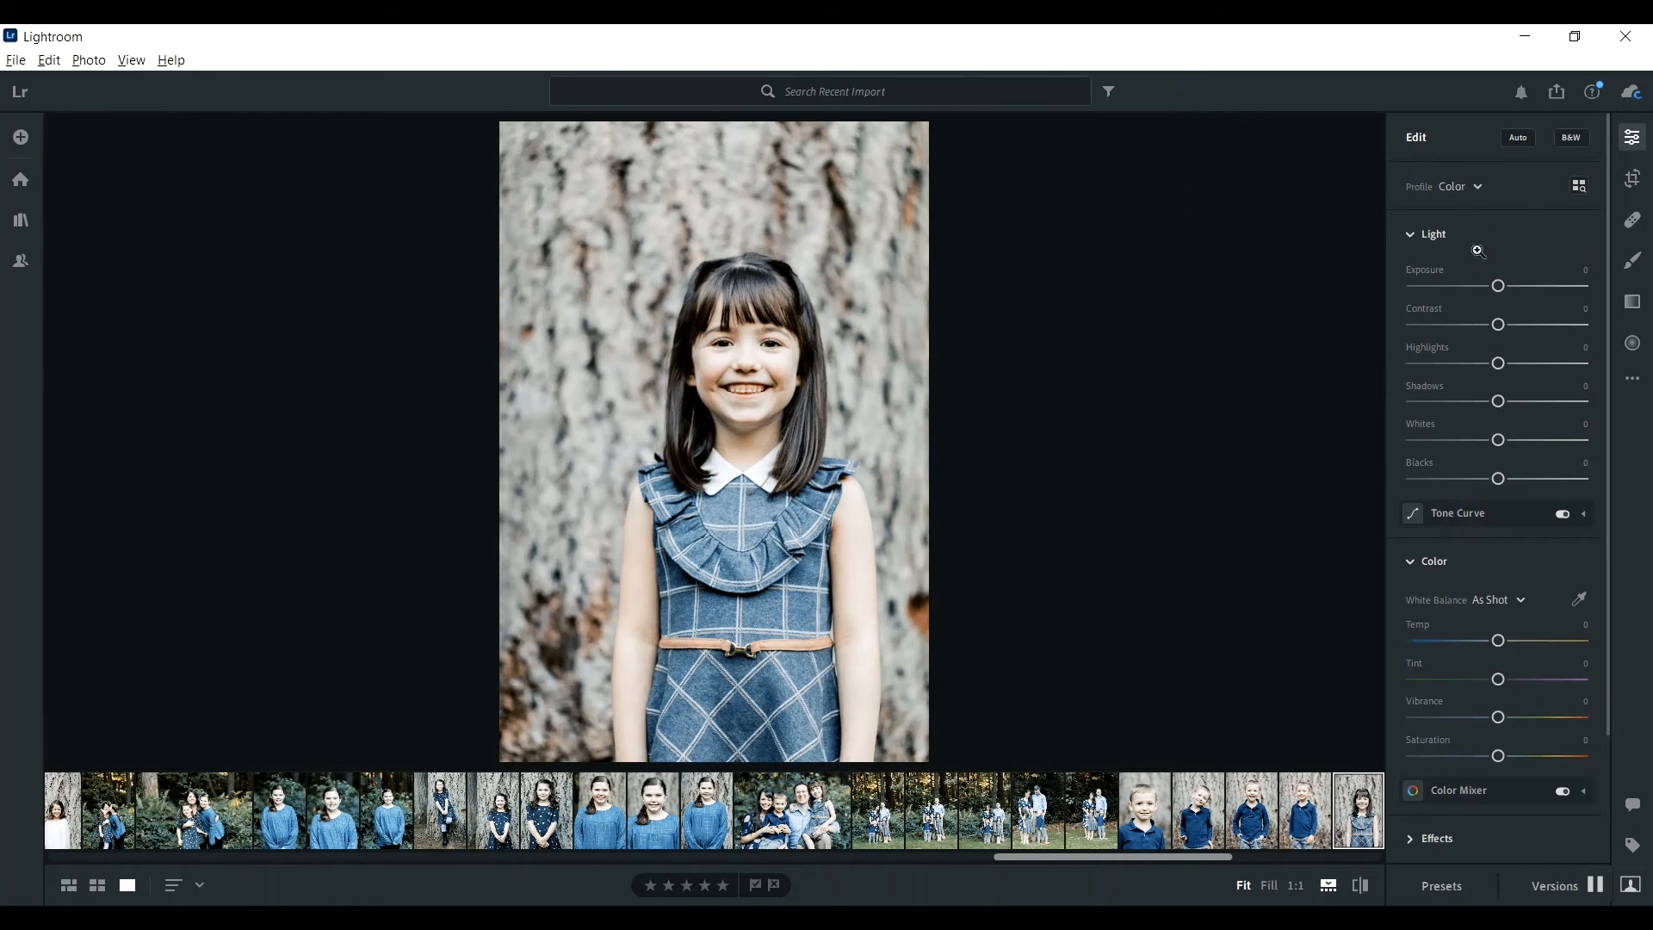
click(1635, 181)
drag(503, 125, 535, 123)
drag(708, 339, 707, 368)
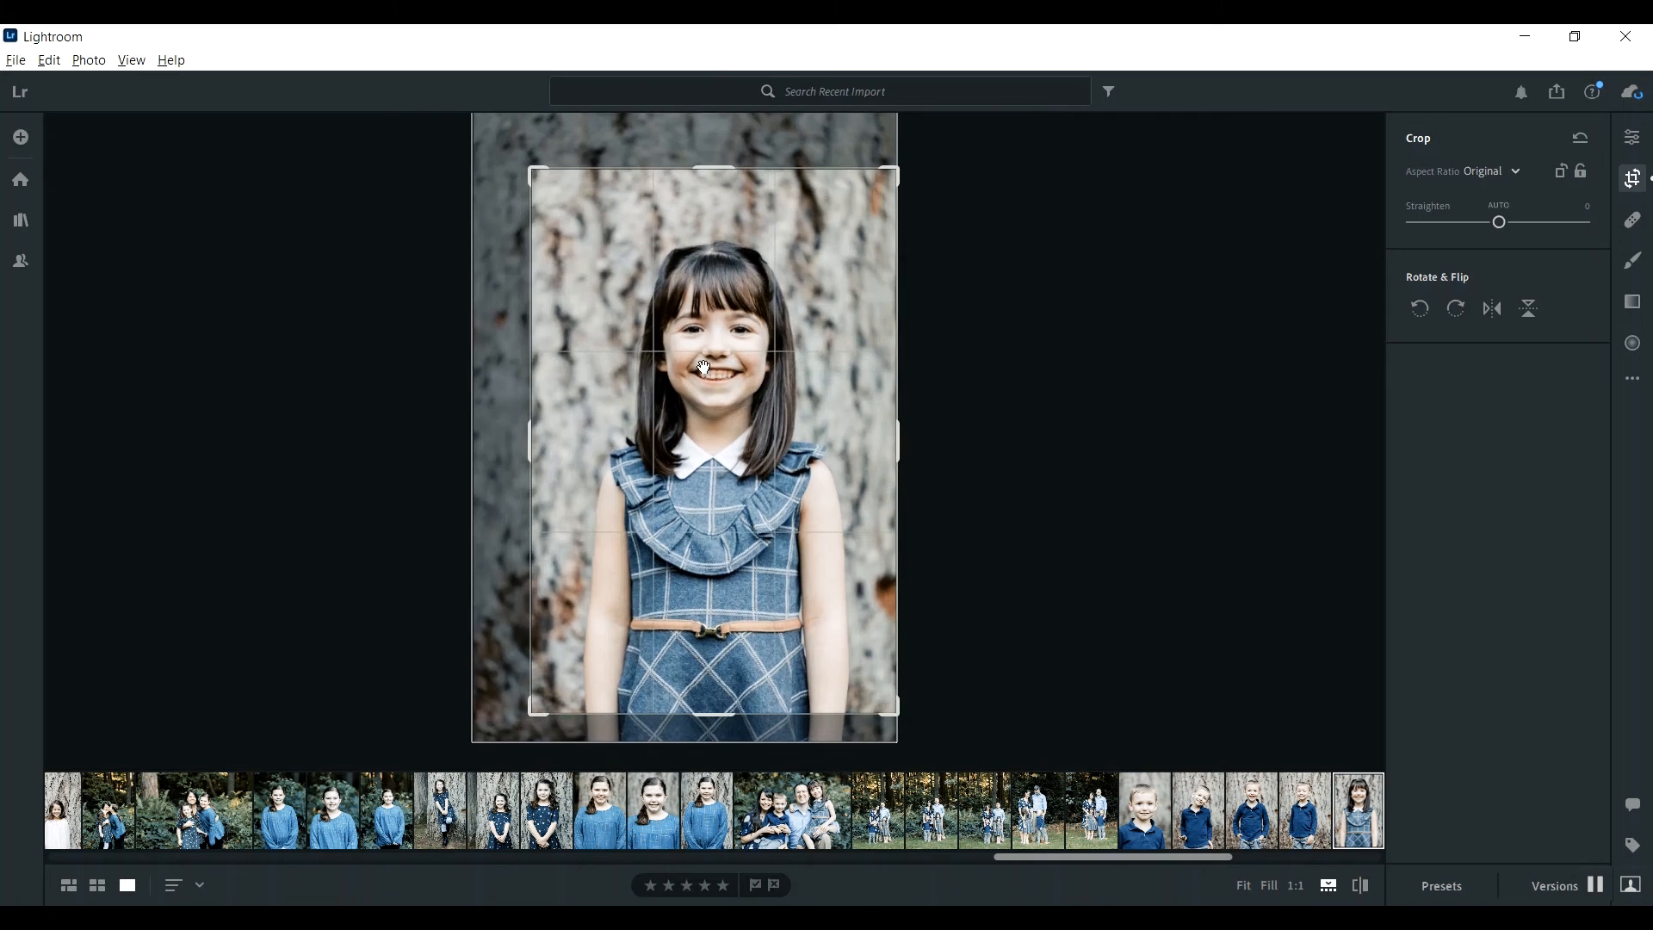
key(Return)
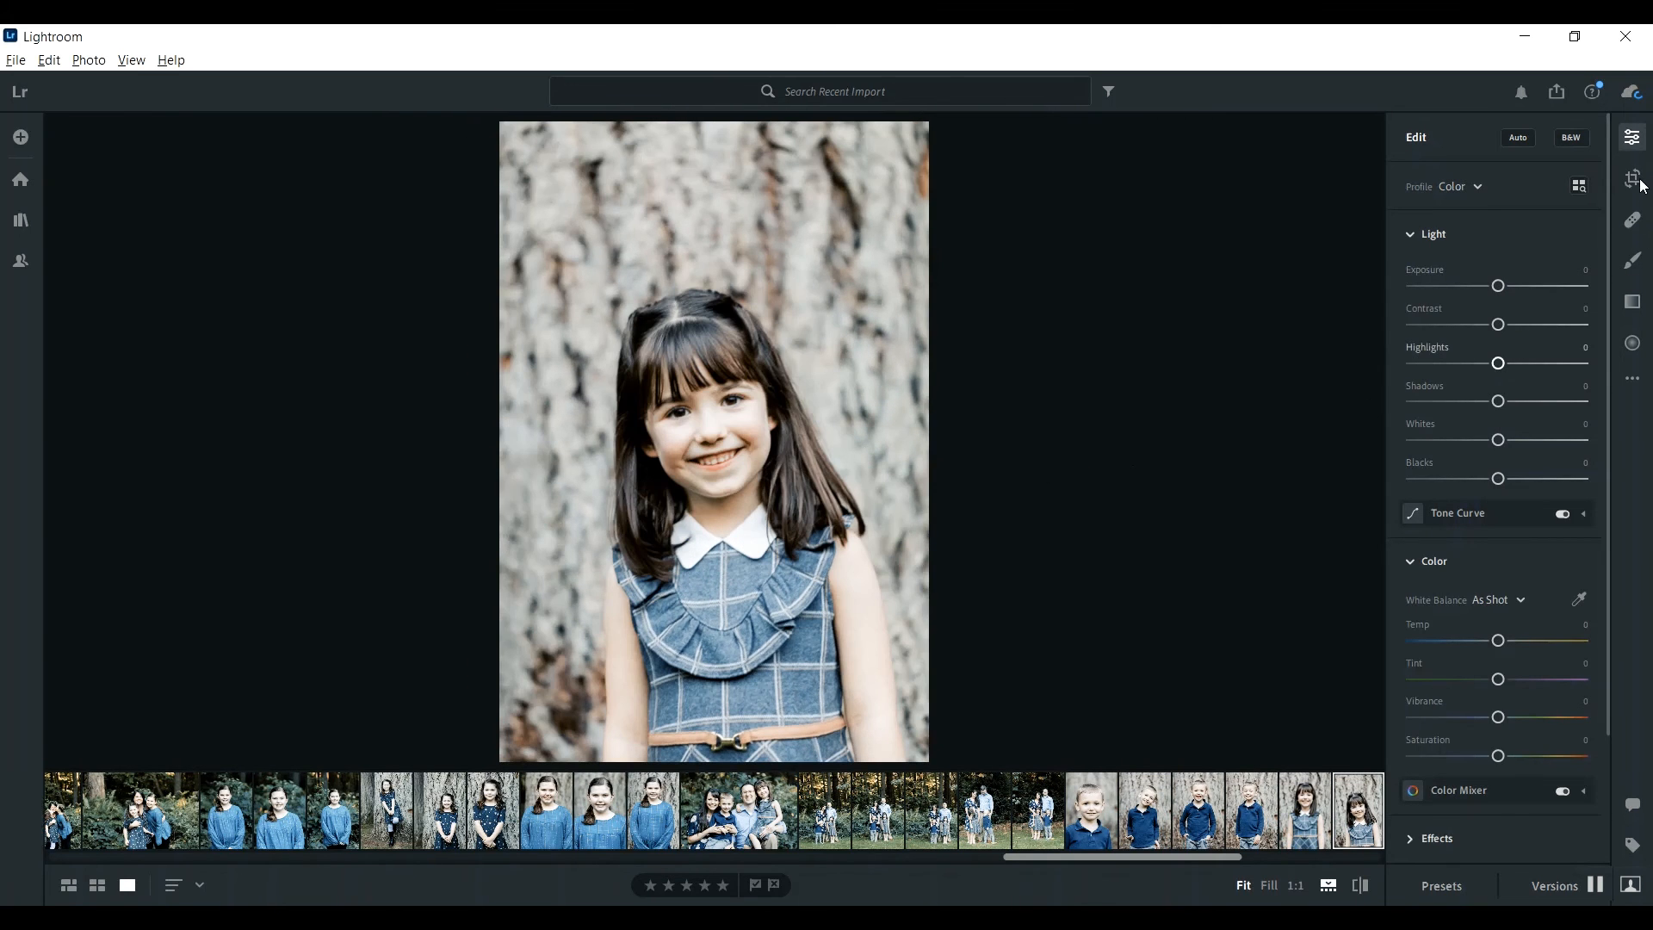
Crop the photo of the plaid-dressed girl with her head tilted from its upper-left corner, reposition the image, and apply it.
click(1634, 178)
drag(503, 129, 520, 158)
drag(725, 384, 732, 382)
key(Return)
key(ctrl+z)
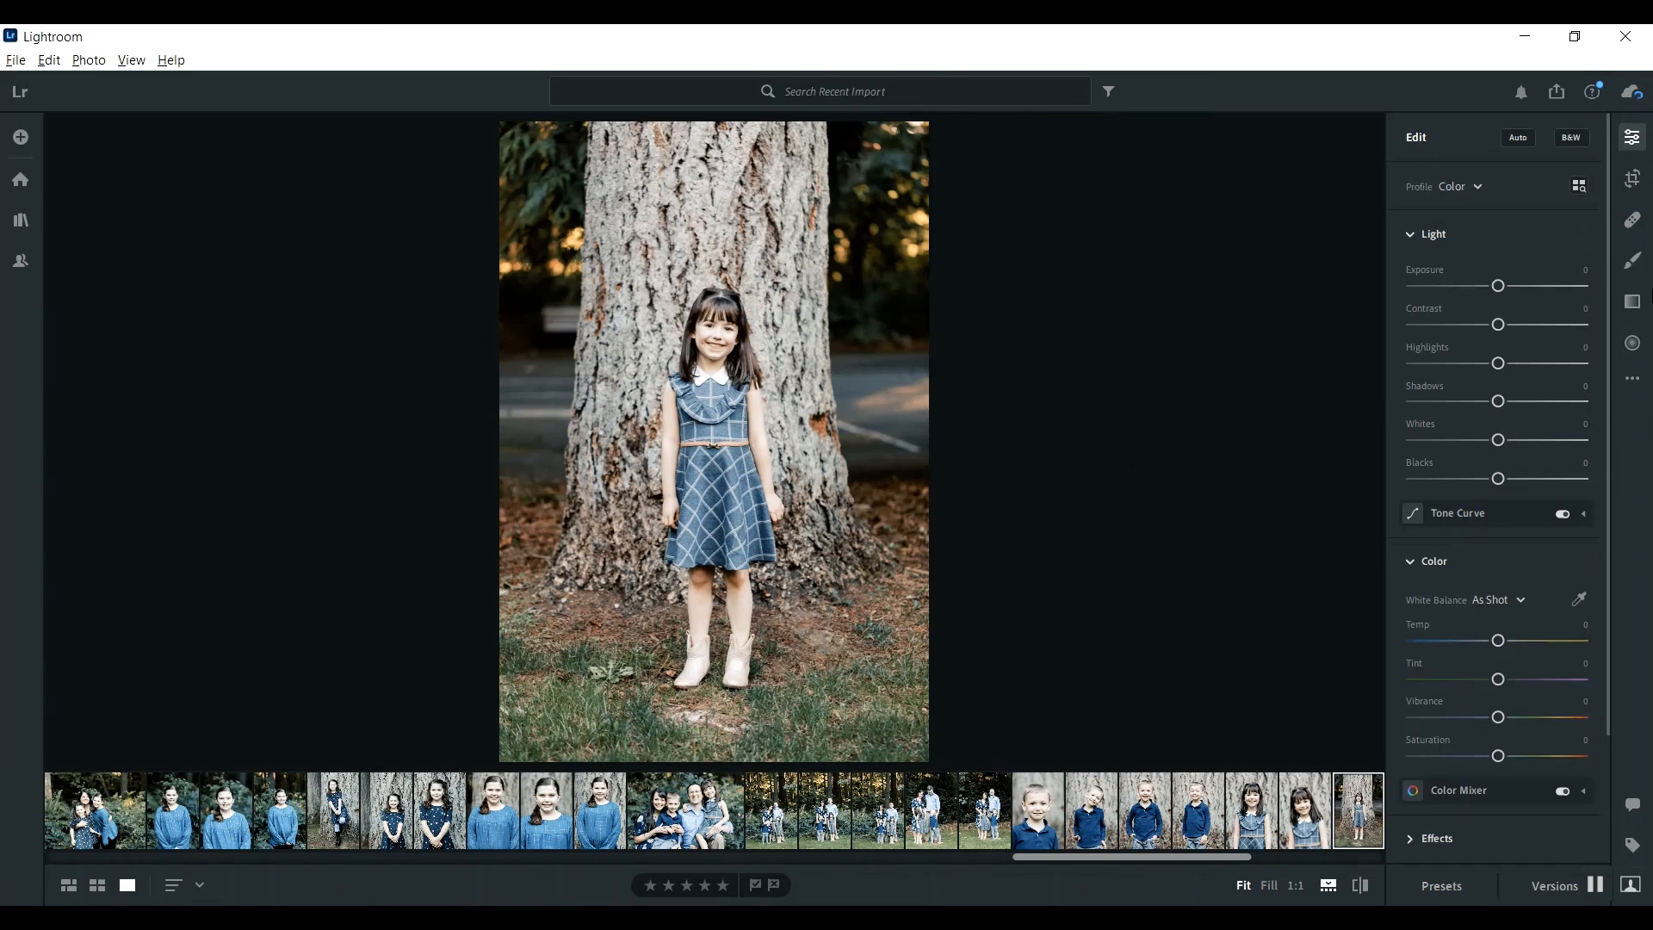
Look through the remaining photos of the sisters, the toddler and the masked girls to check their framing, and return to the photo grid.
key(Right)
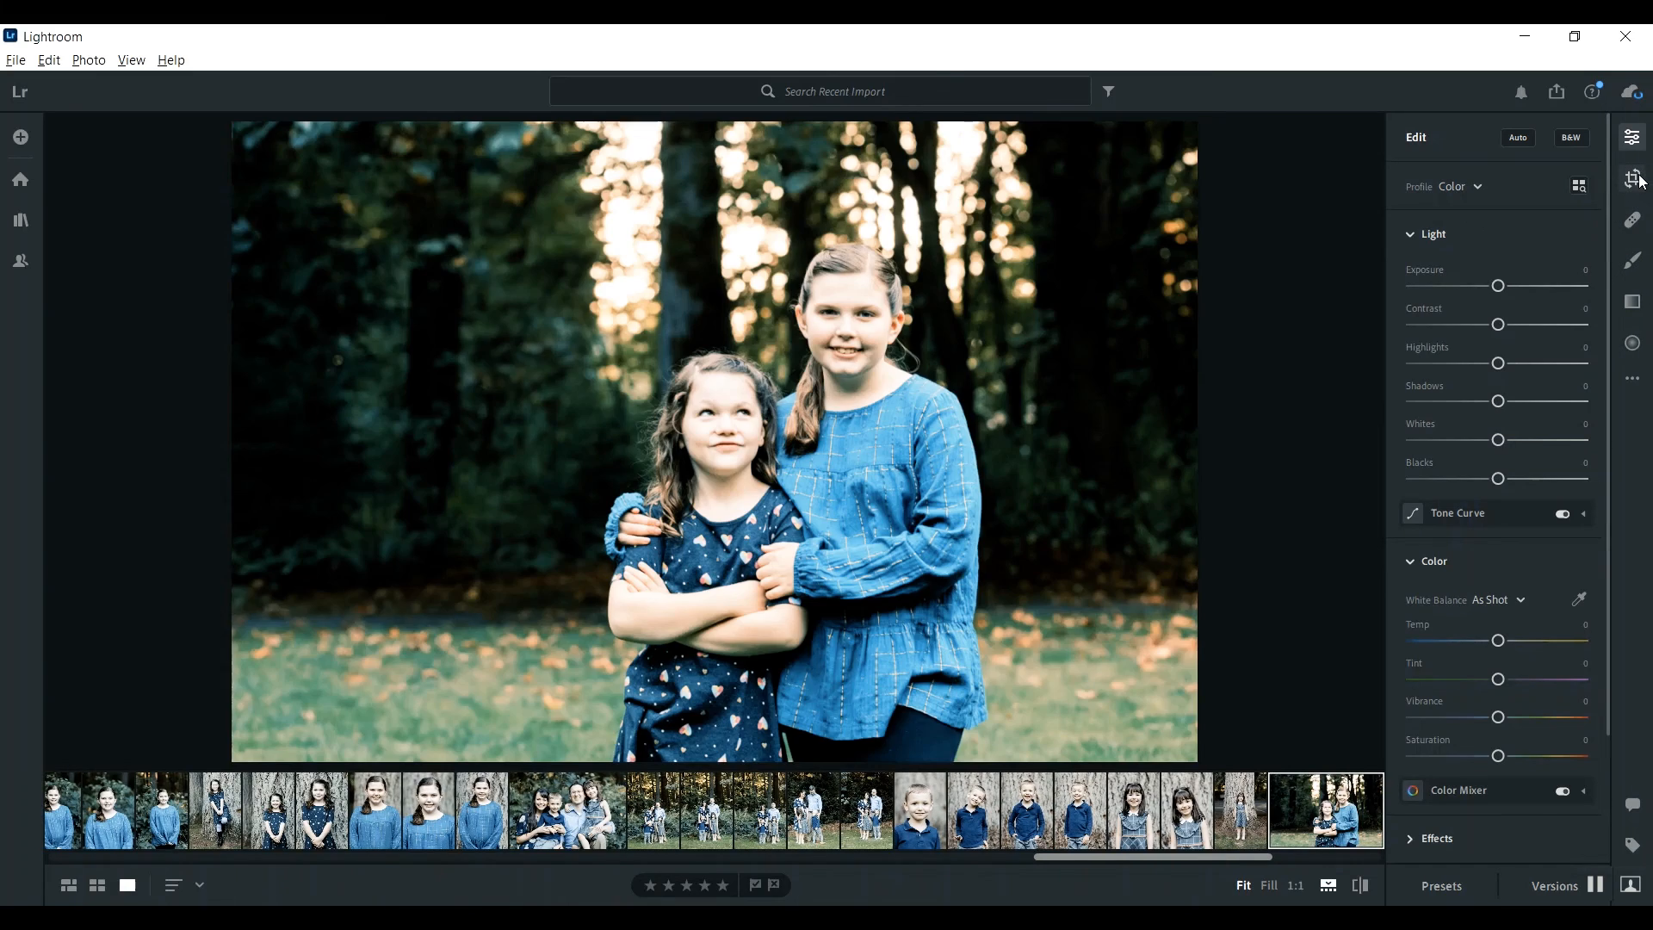
click(1635, 179)
click(1635, 179)
key(Right)
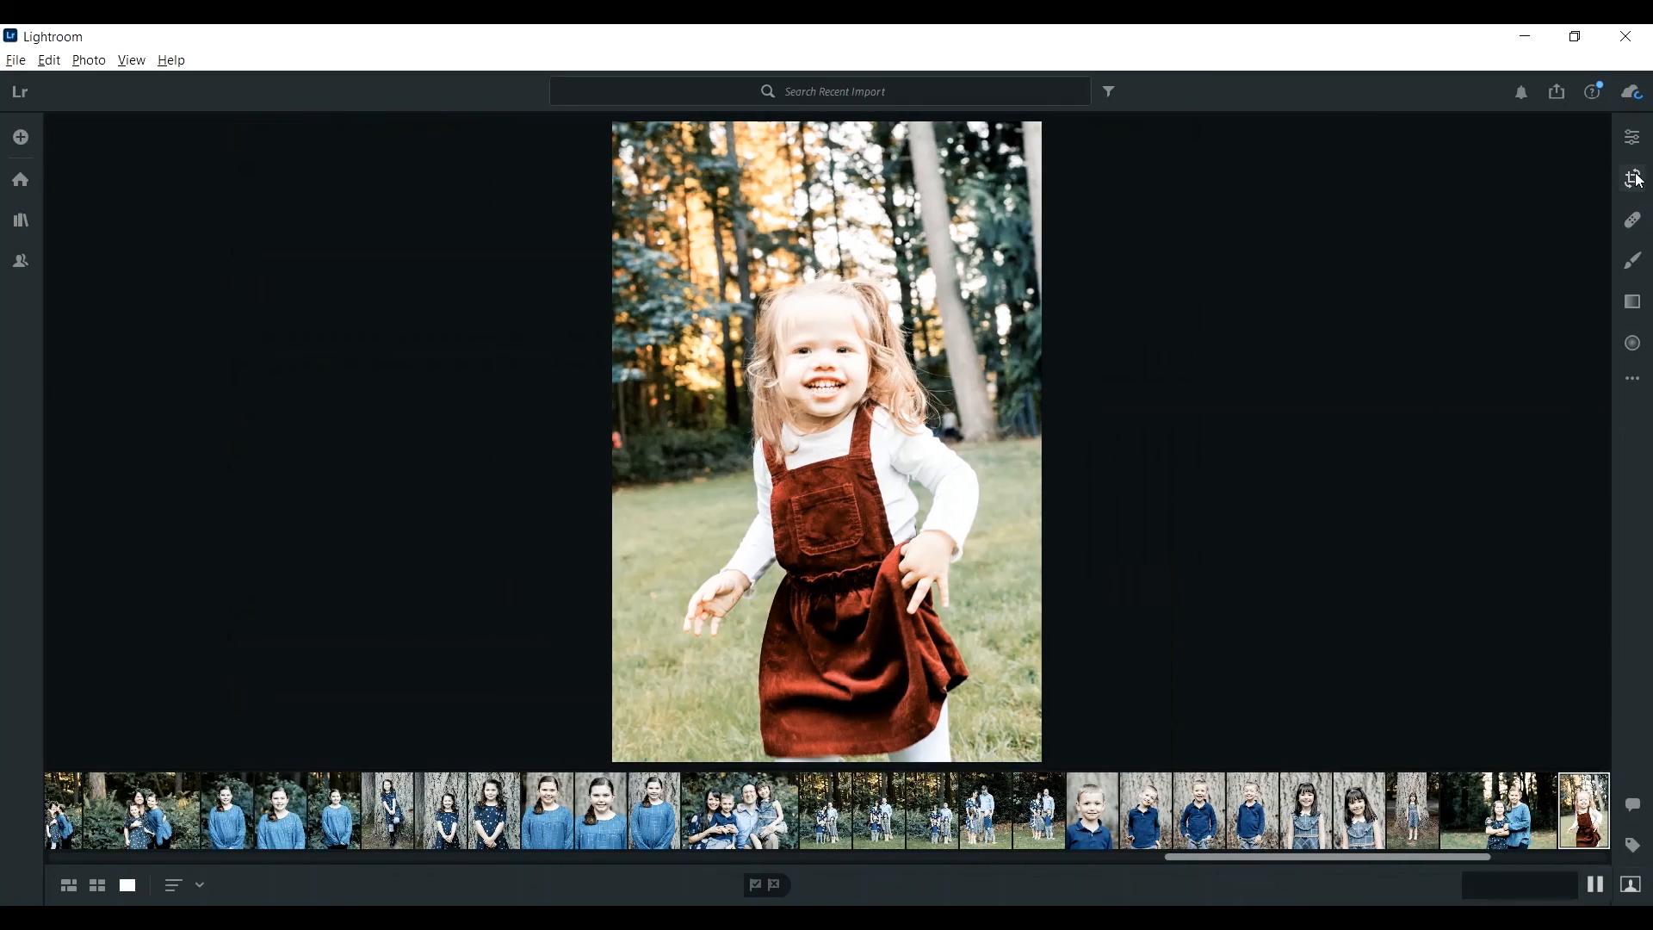
key(Right)
key(Right)
key(Right)
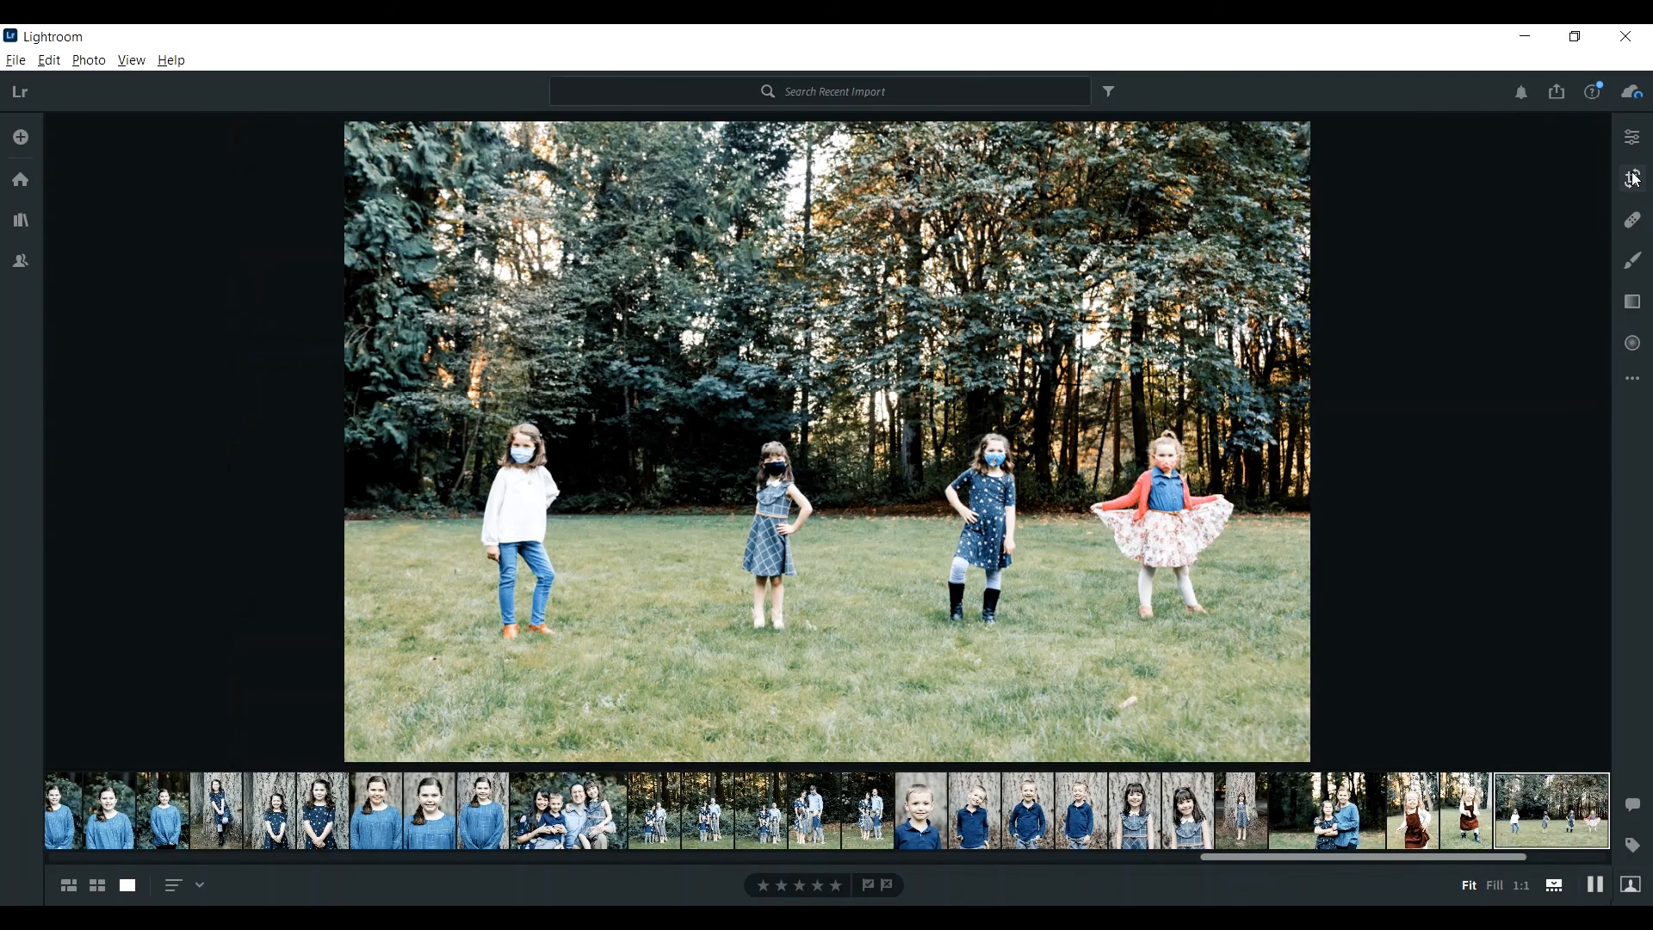
key(Right)
key(Right)
key(Right)
key(Right)
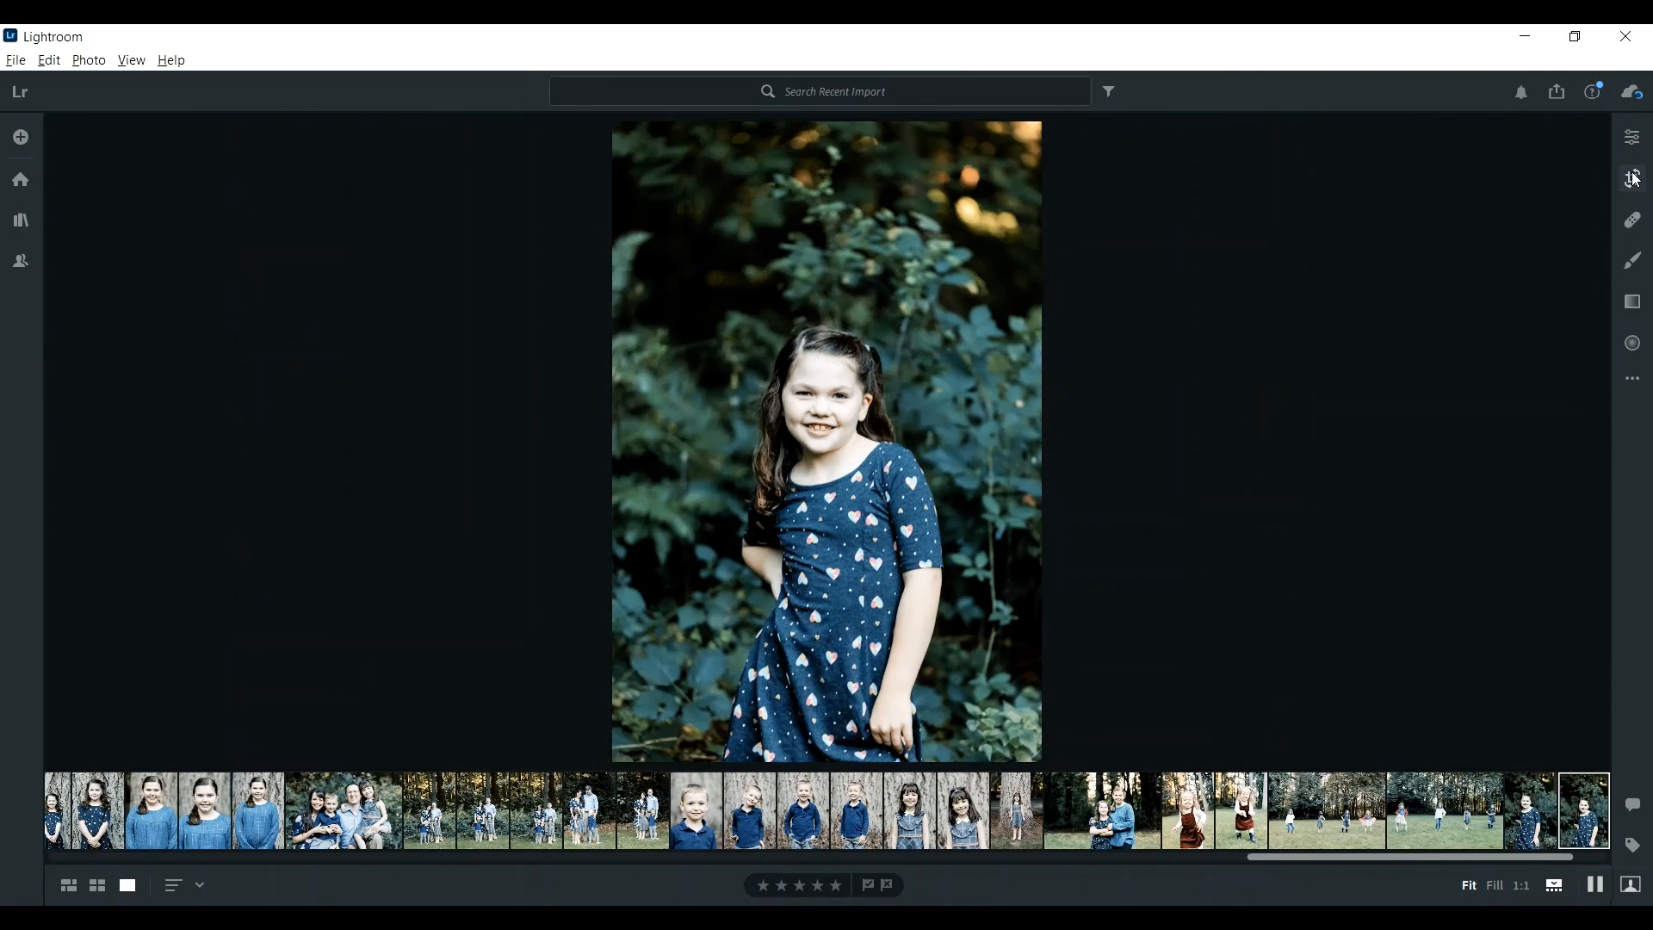
key(Right)
key(Right)
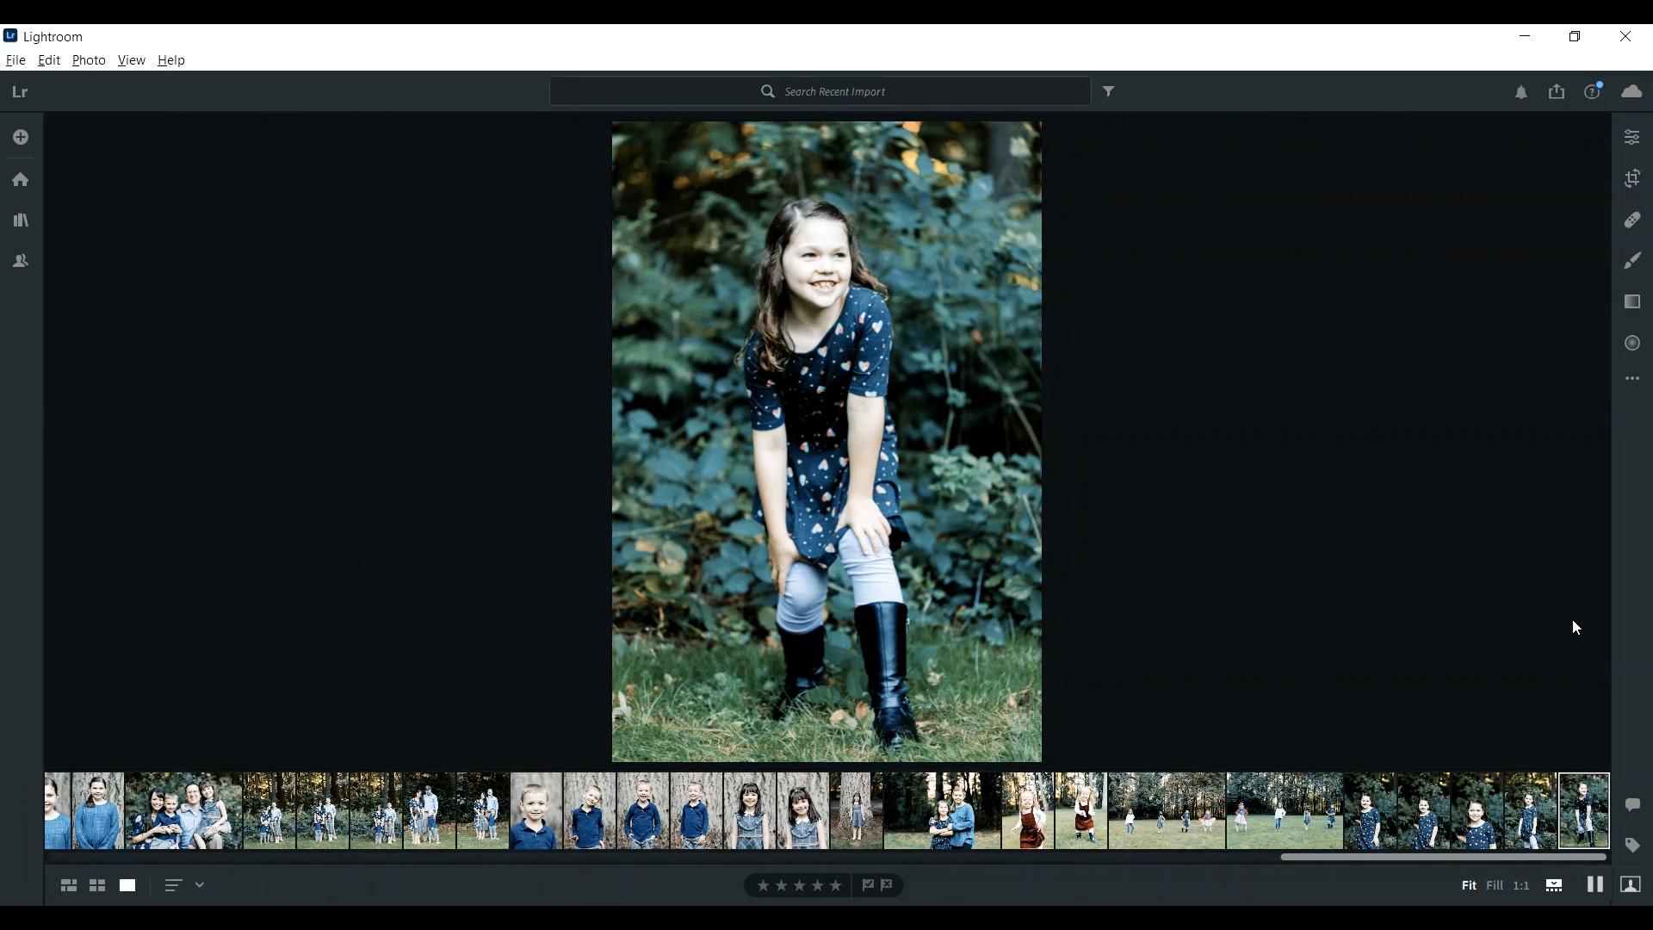
key(g)
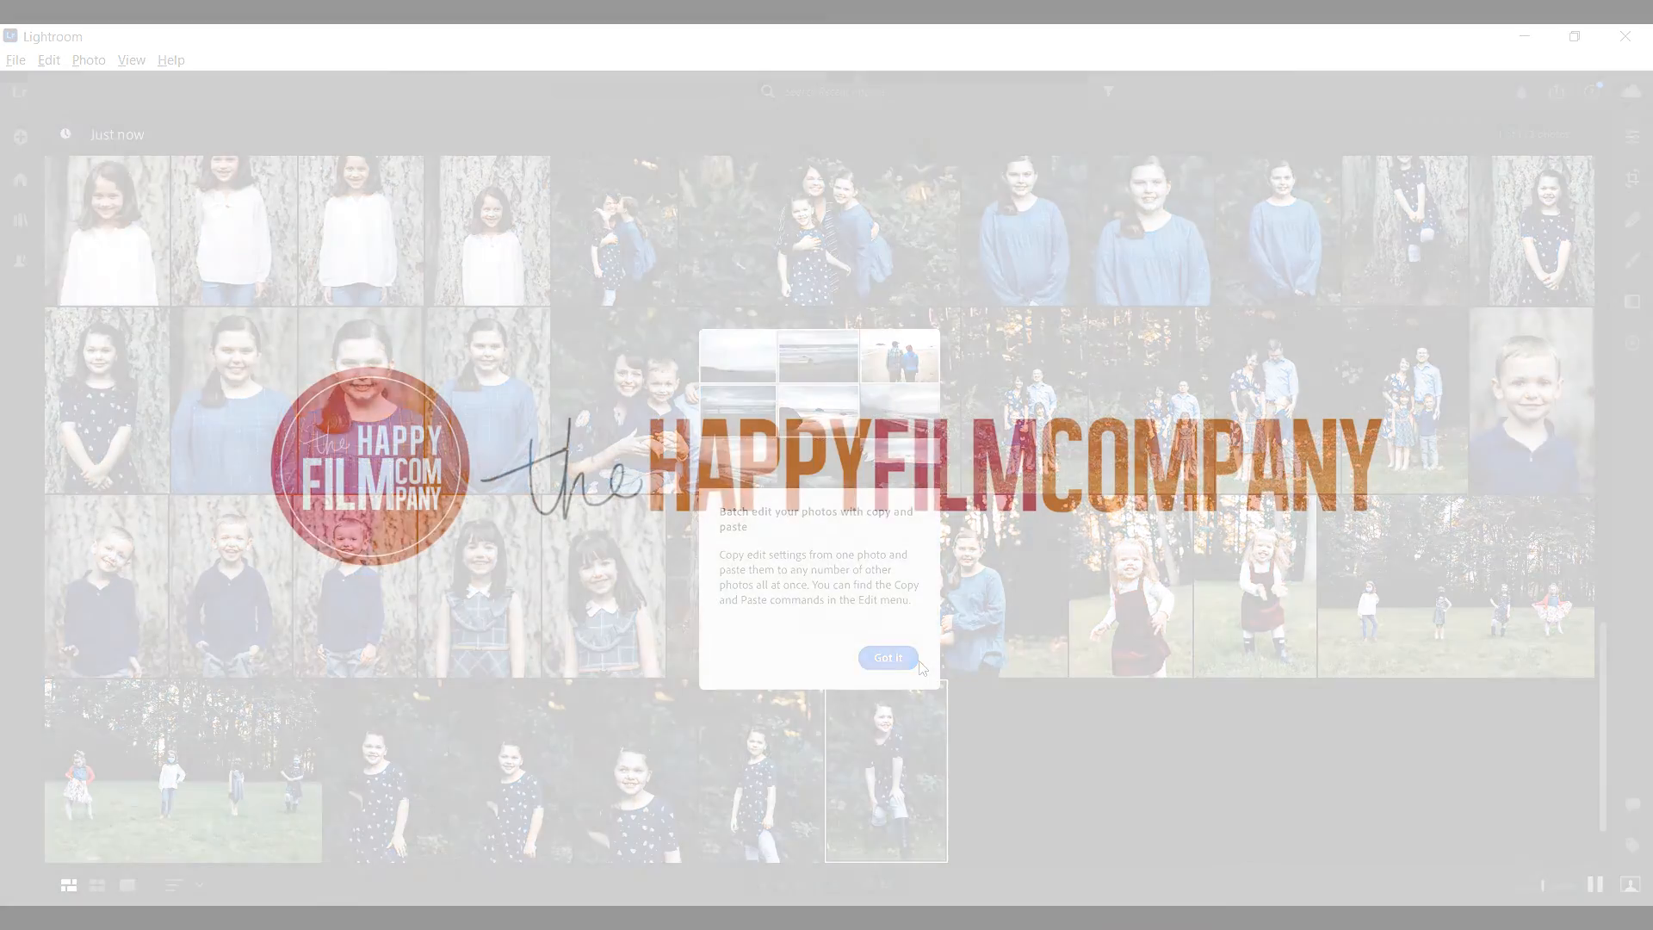